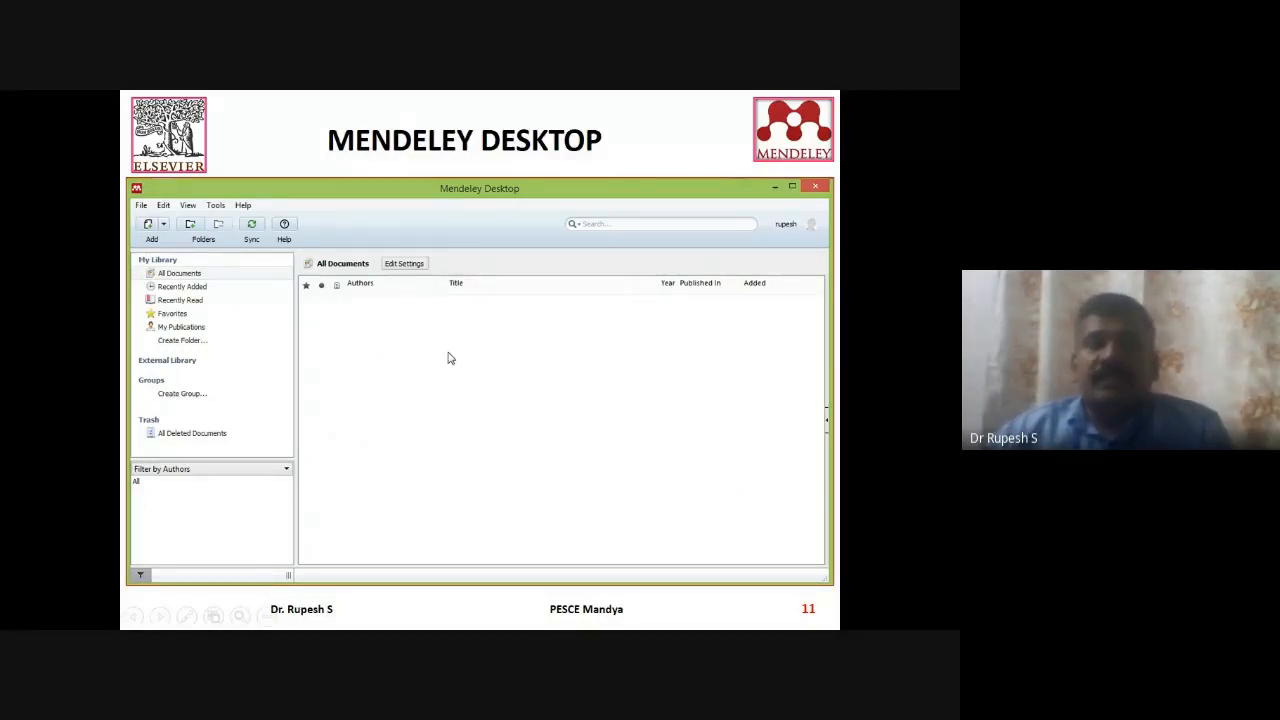
- Switch the slide show pointer to the laser pointer
right_click(390, 341)
mouse_move(449, 485)
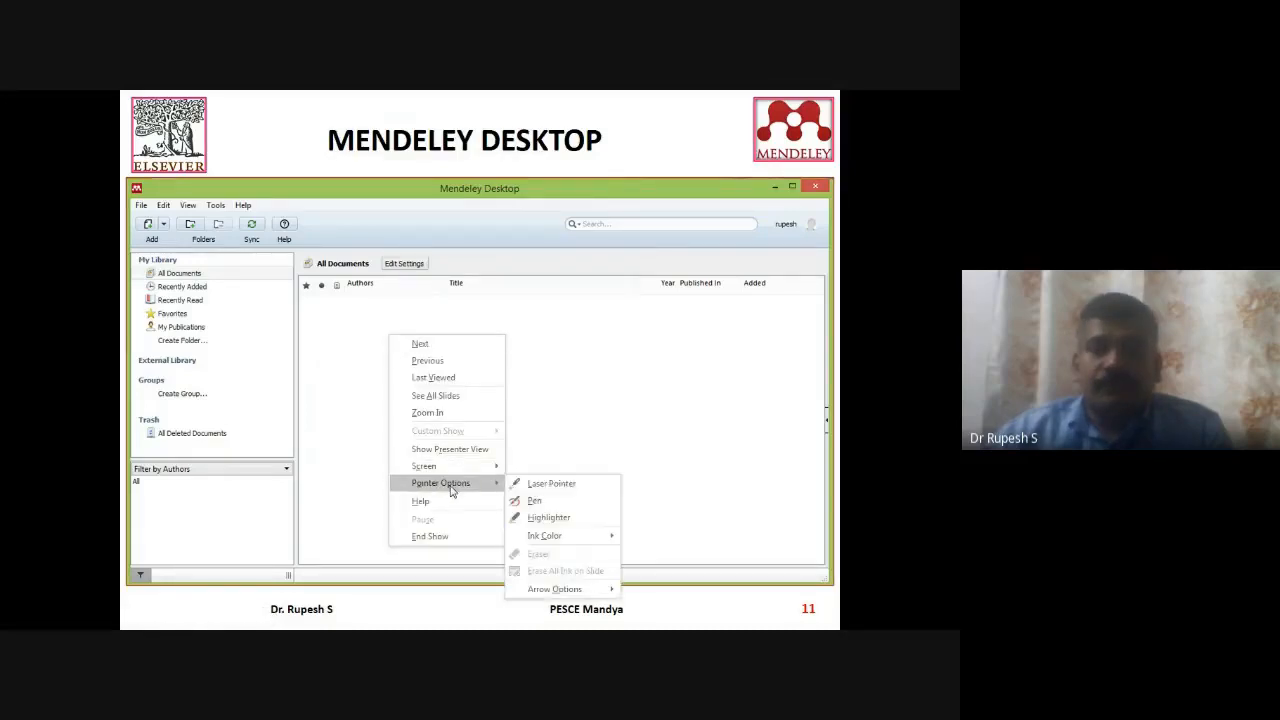
left_click(553, 488)
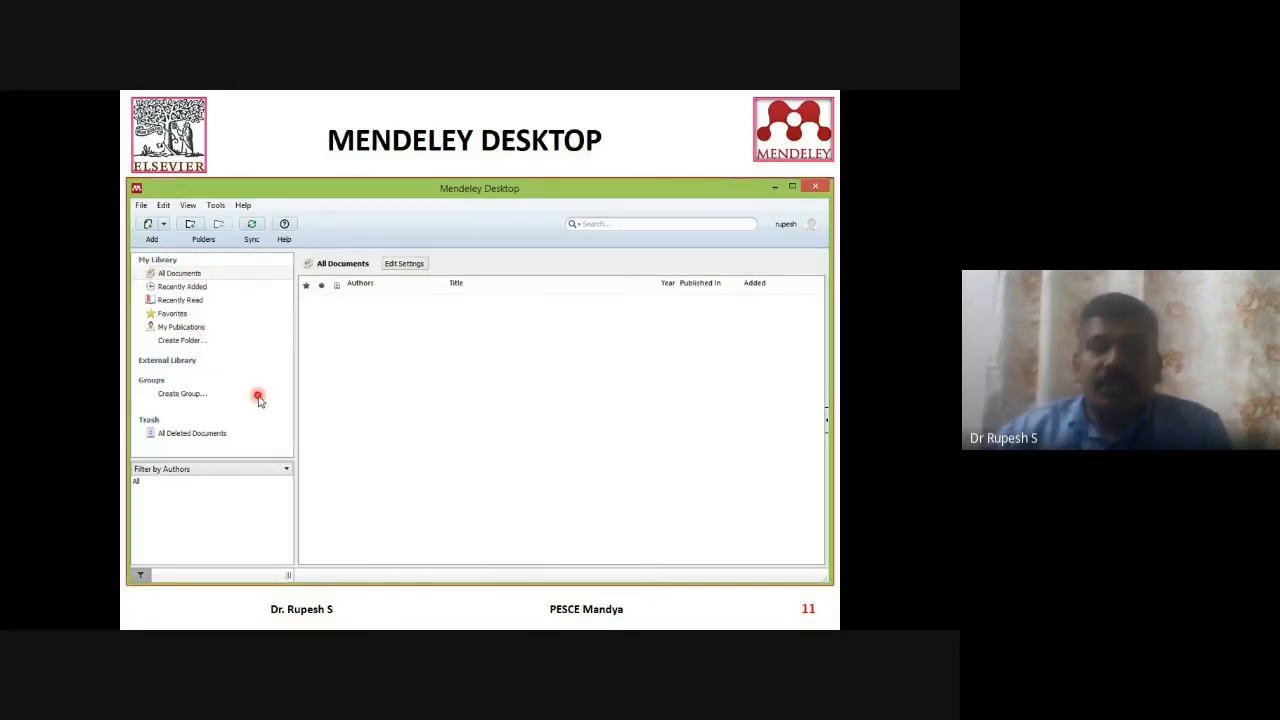
- Advance the slide show from the Create Folder highlight to the Managing Library slide's callout about adding files from the device
key("Right")
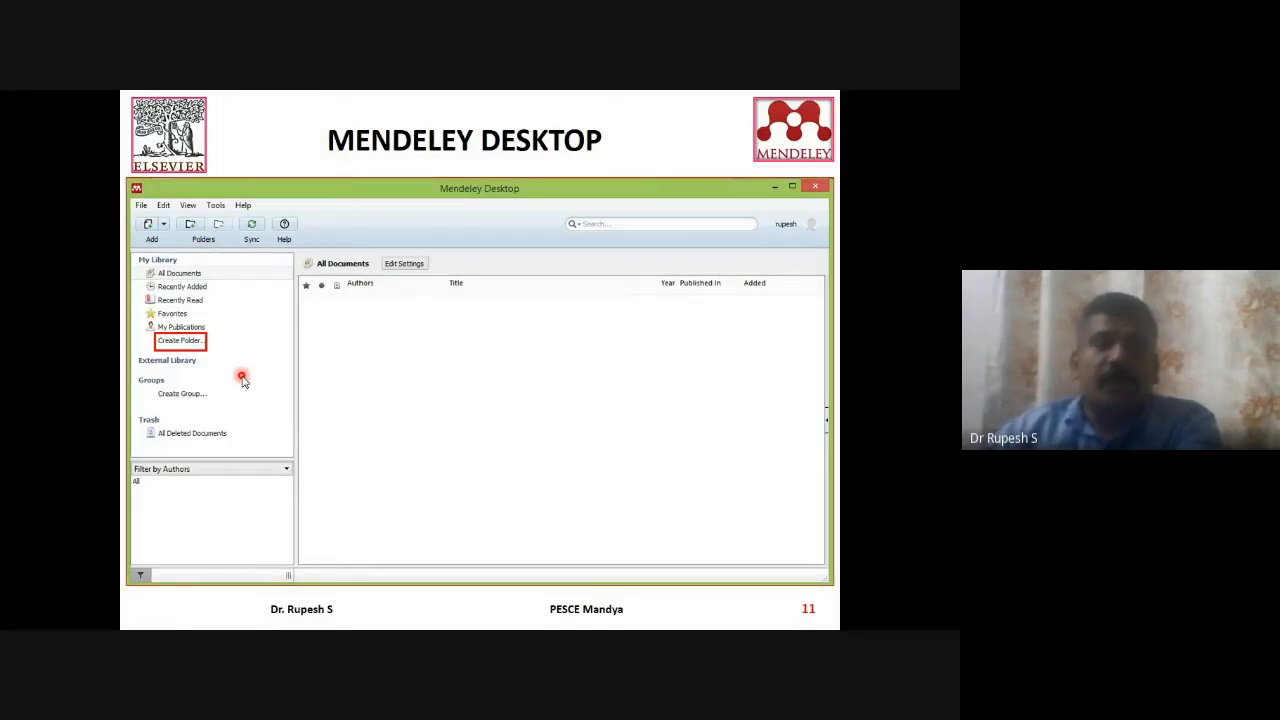
key("Right")
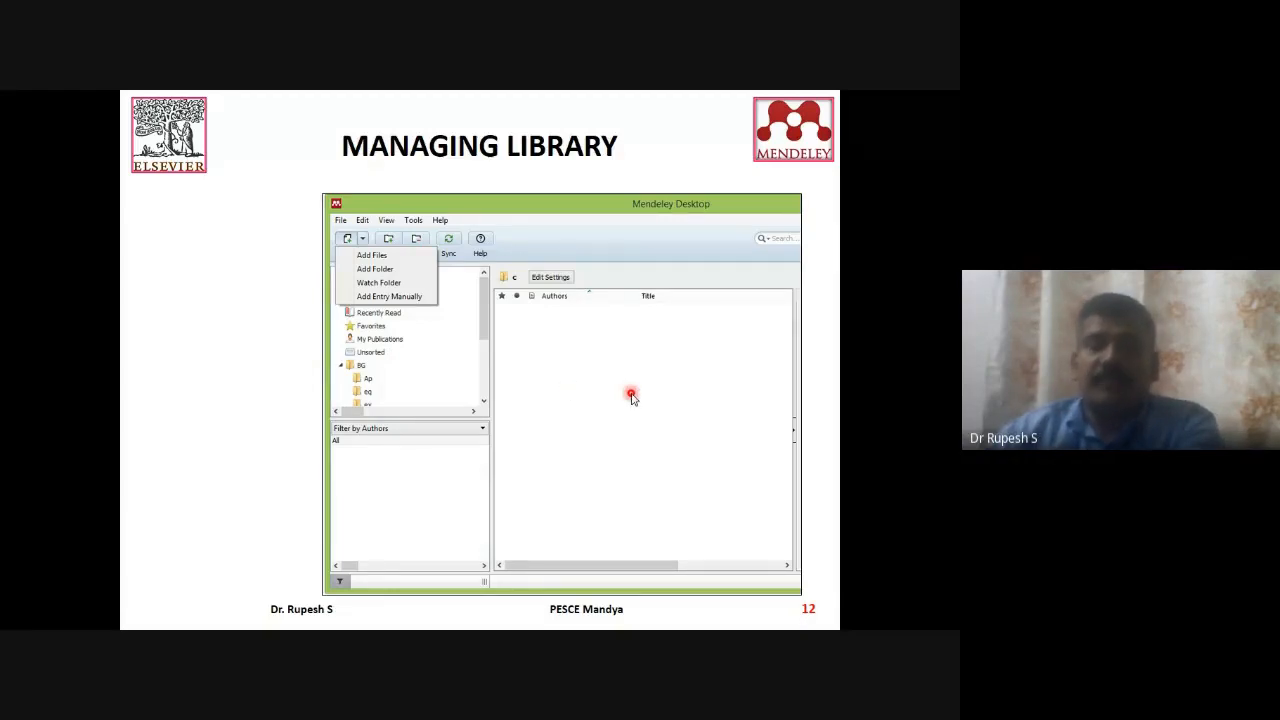
key("Right")
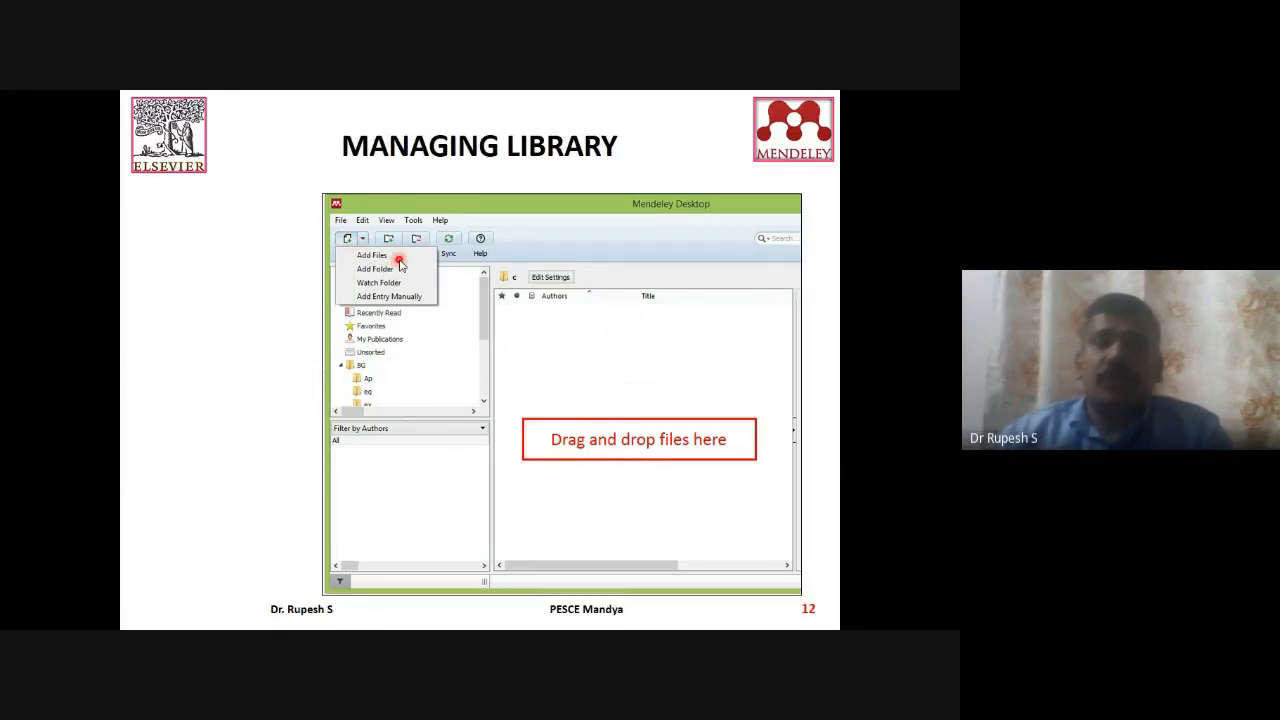
left_click(444, 279)
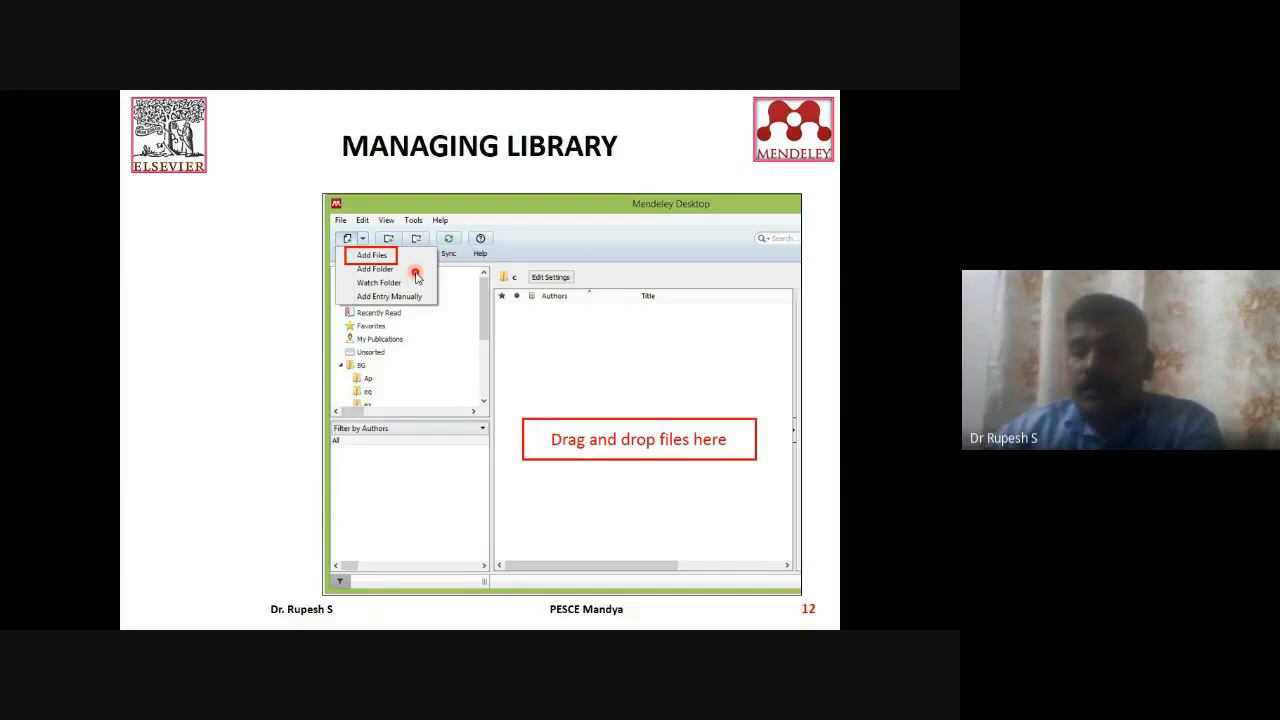
key("Right")
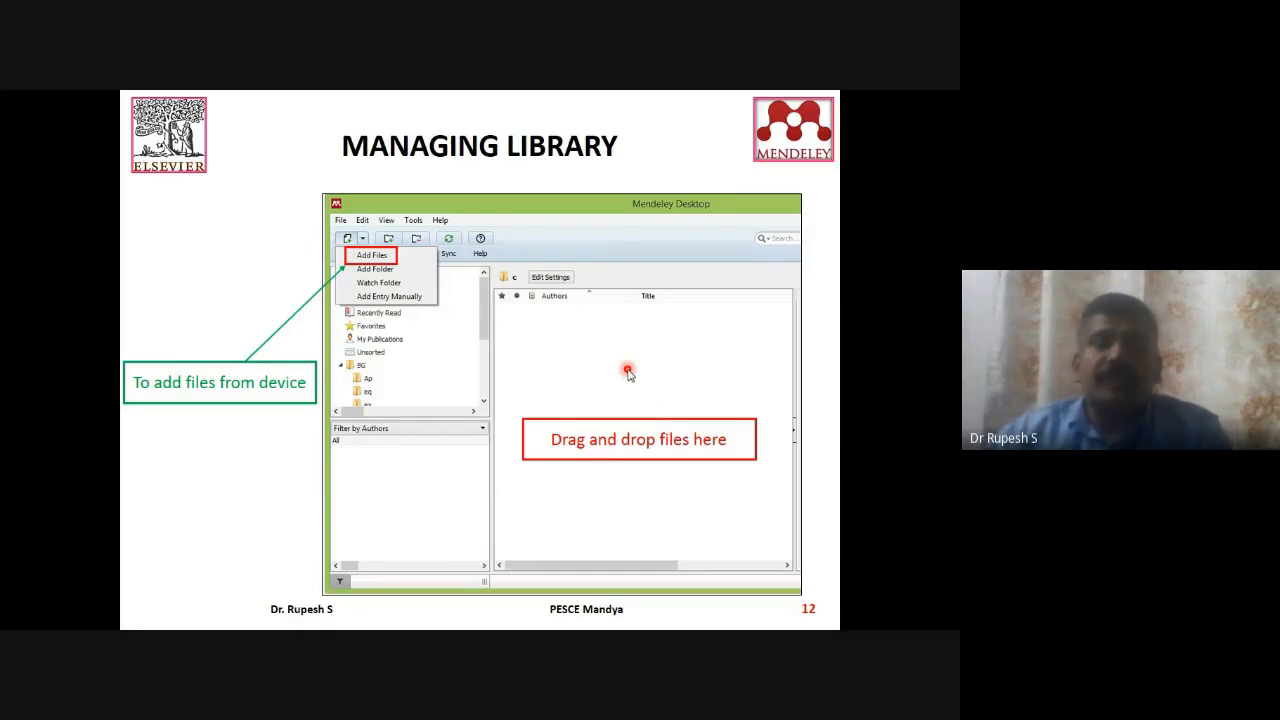
- End the slide show and switch to Mendeley Desktop
right_click(575, 380)
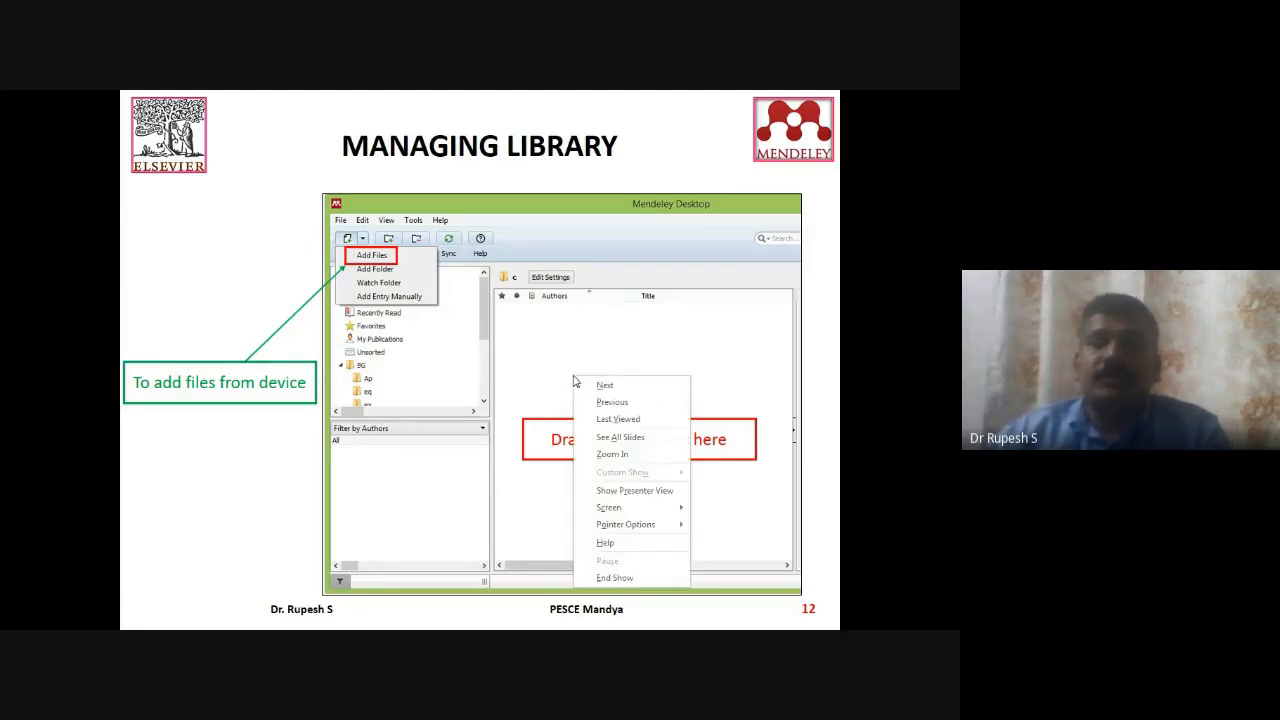
left_click(618, 578)
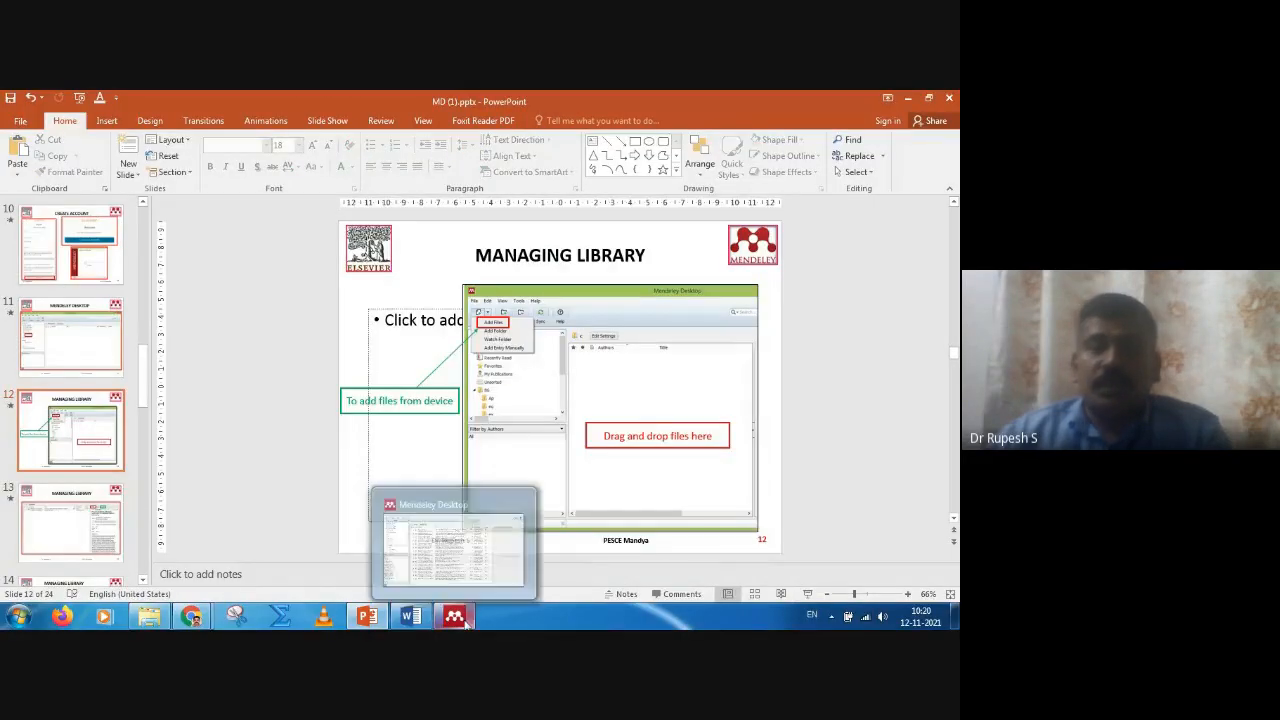
left_click(457, 617)
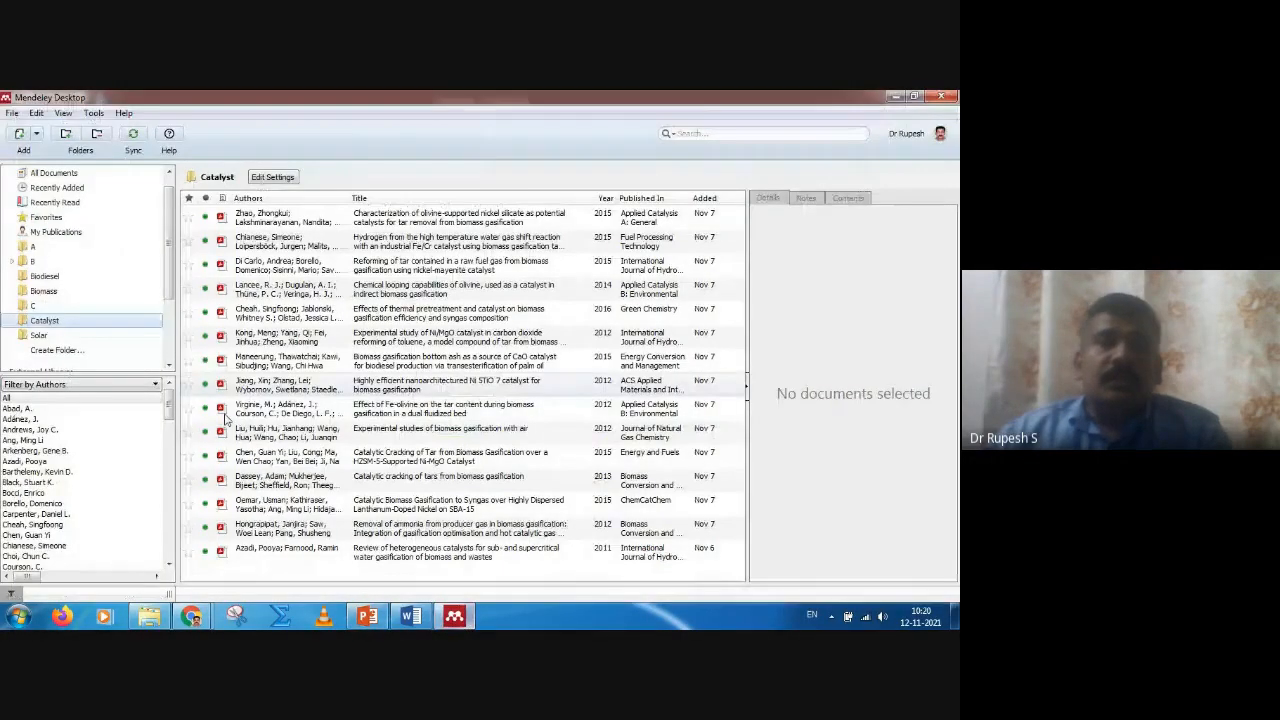
- View the papers in folder A, and create a new library folder named C1
left_click(26, 247)
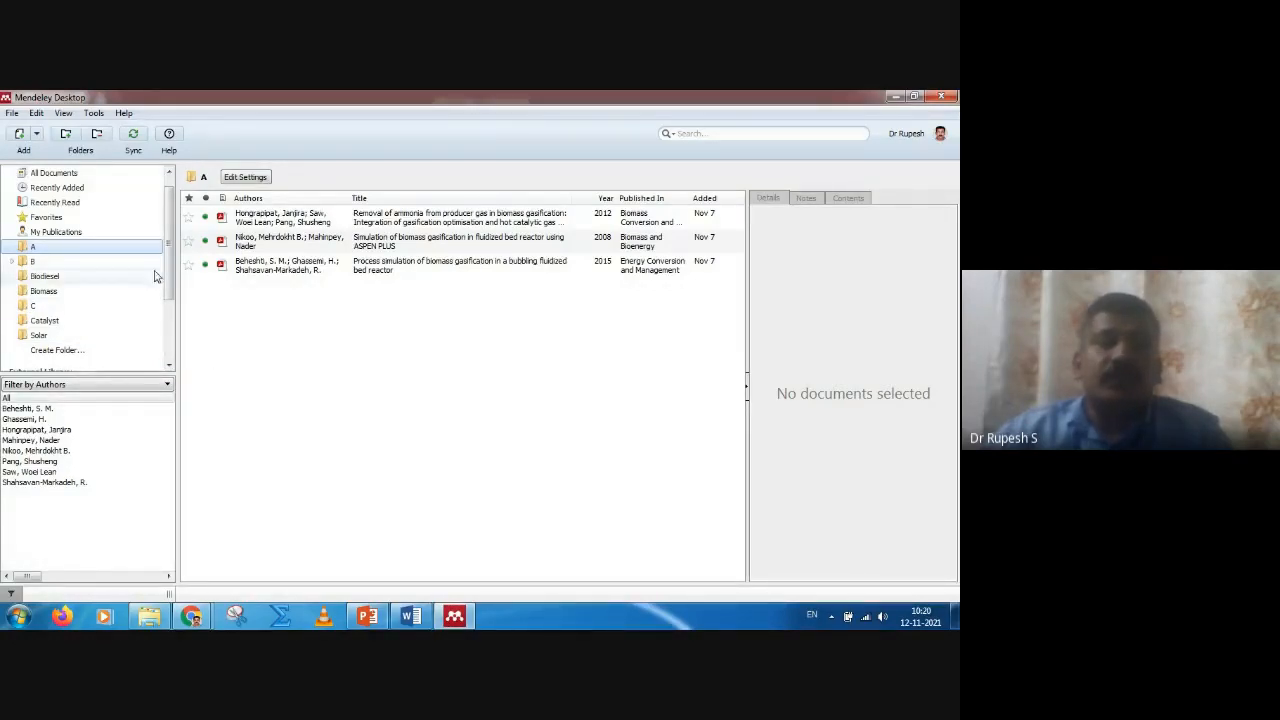
scroll(160, 268, "up", 1)
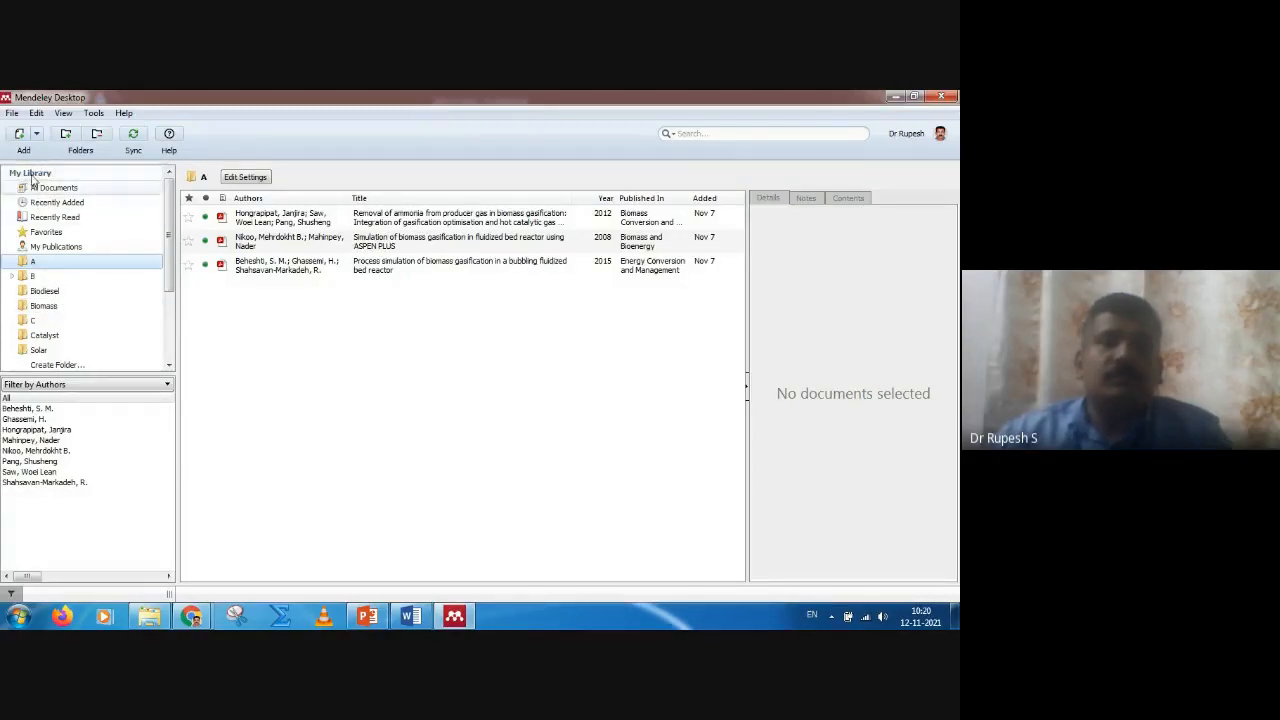
scroll(57, 294, "down", 1)
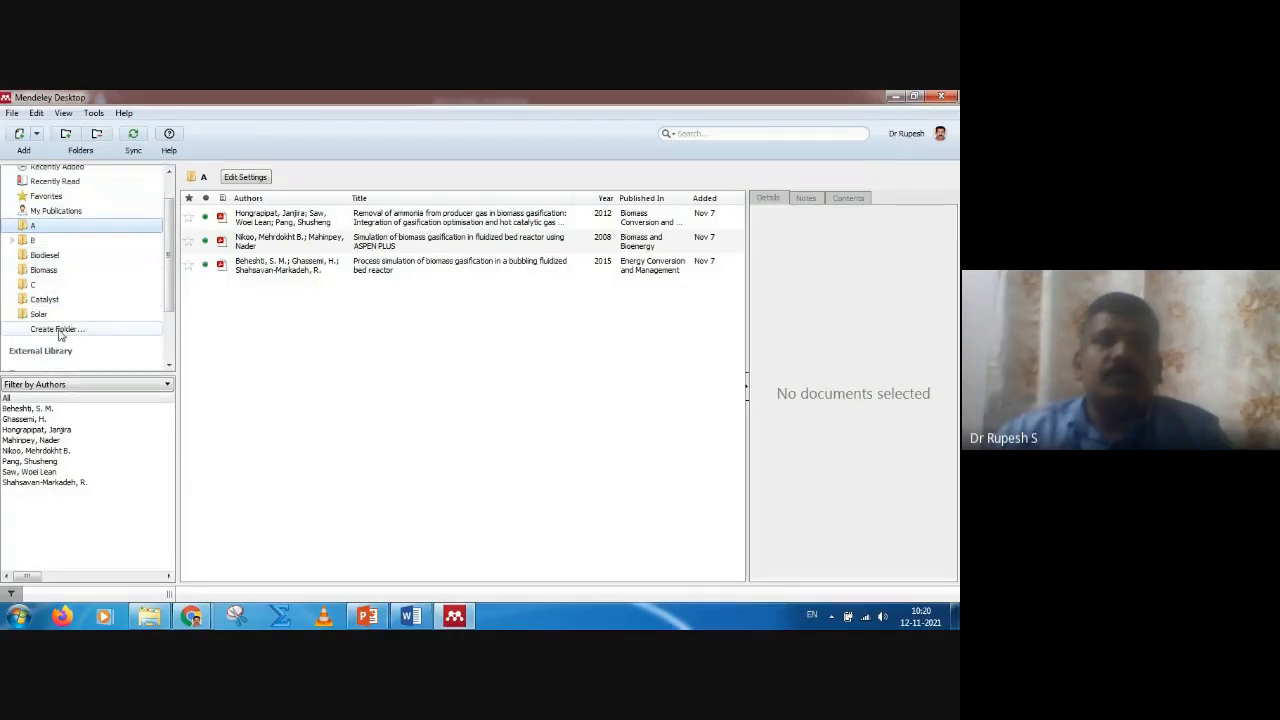
left_click(58, 330)
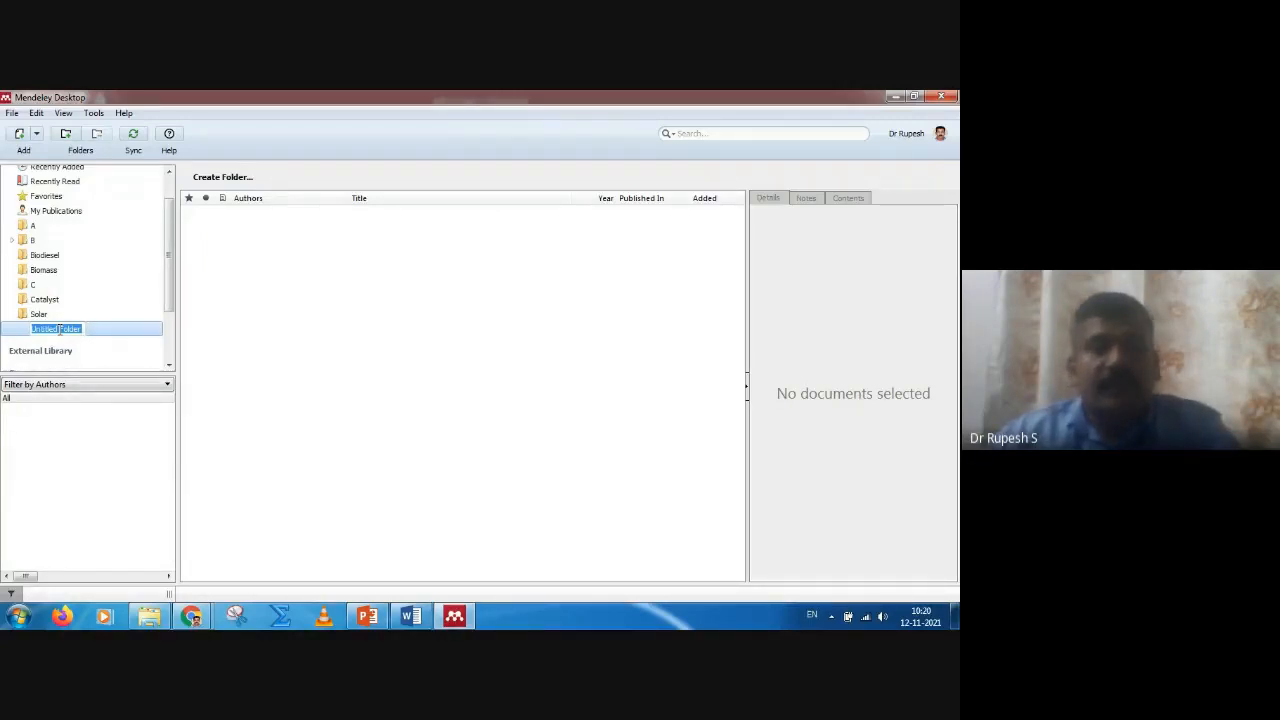
type("C1")
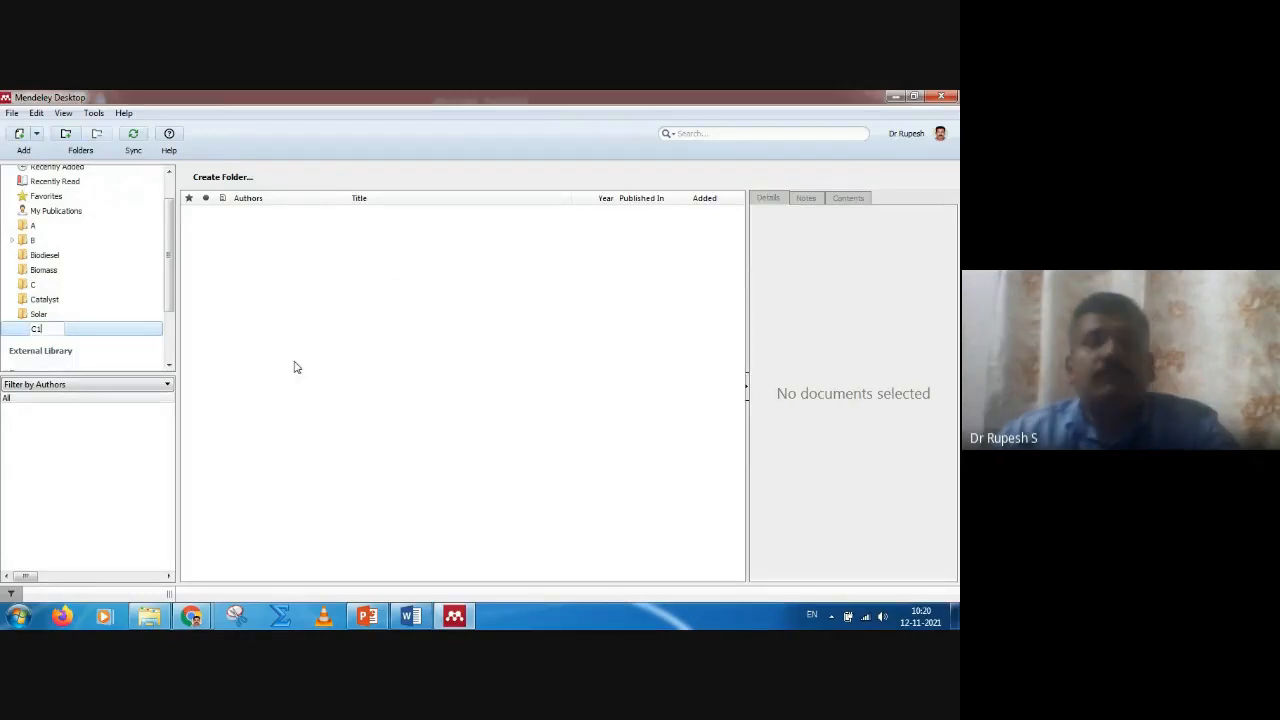
key("Return")
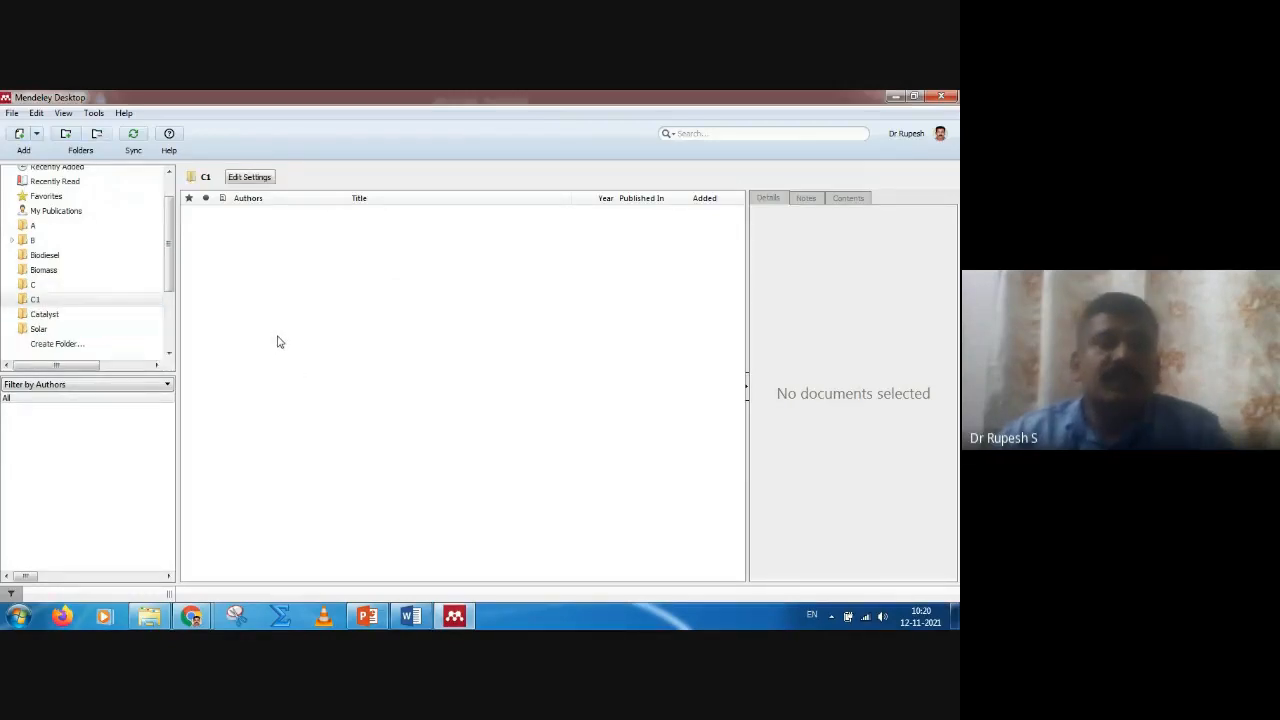
- Create another top-level library folder named C3
left_click(30, 304)
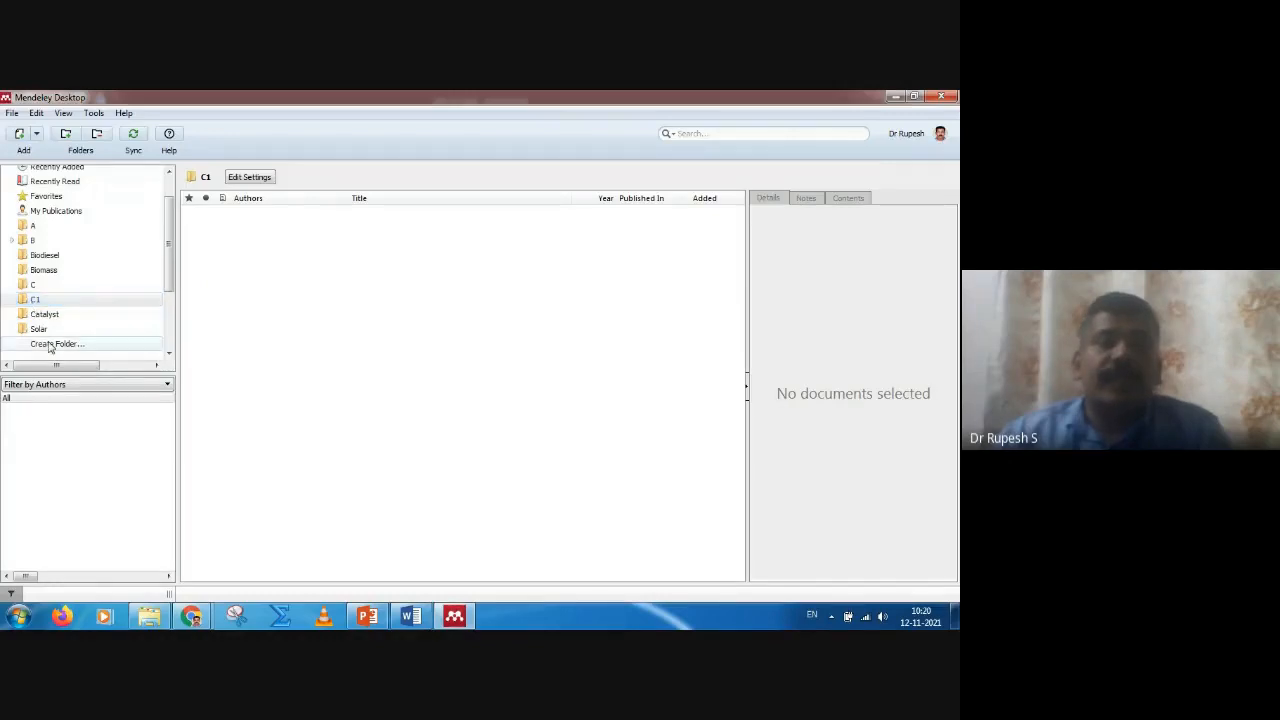
left_click(49, 344)
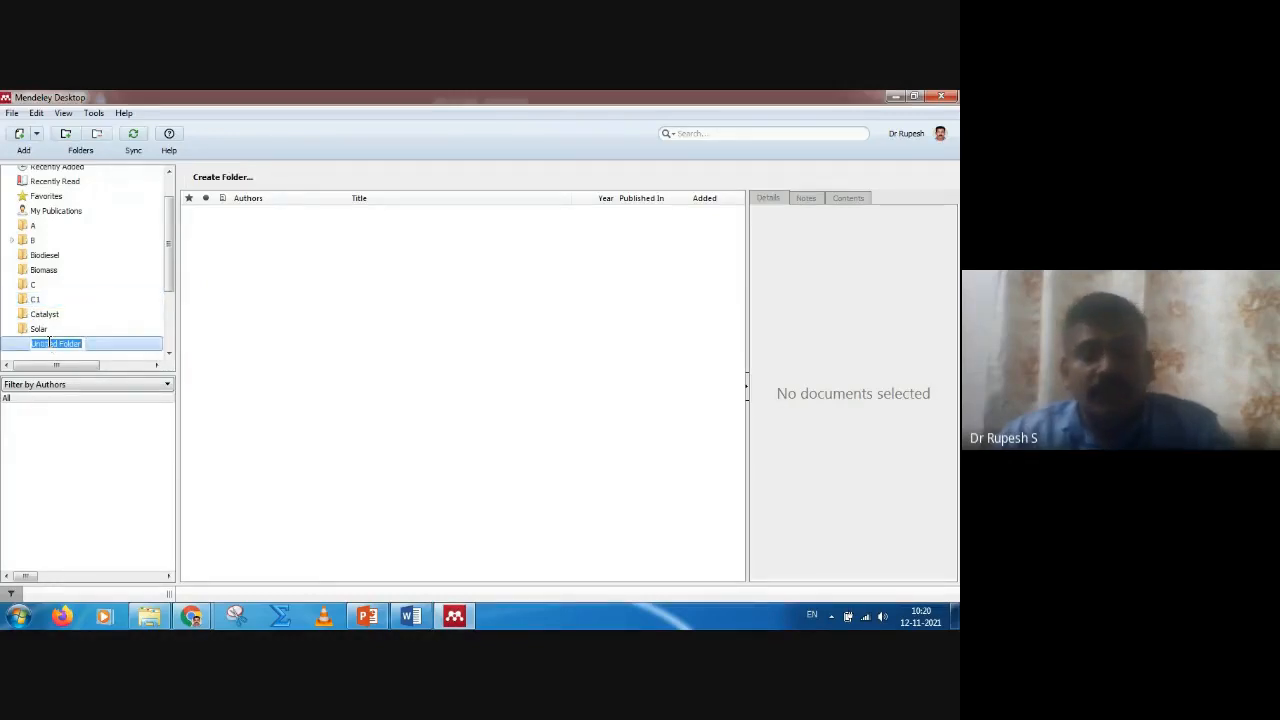
type("C")
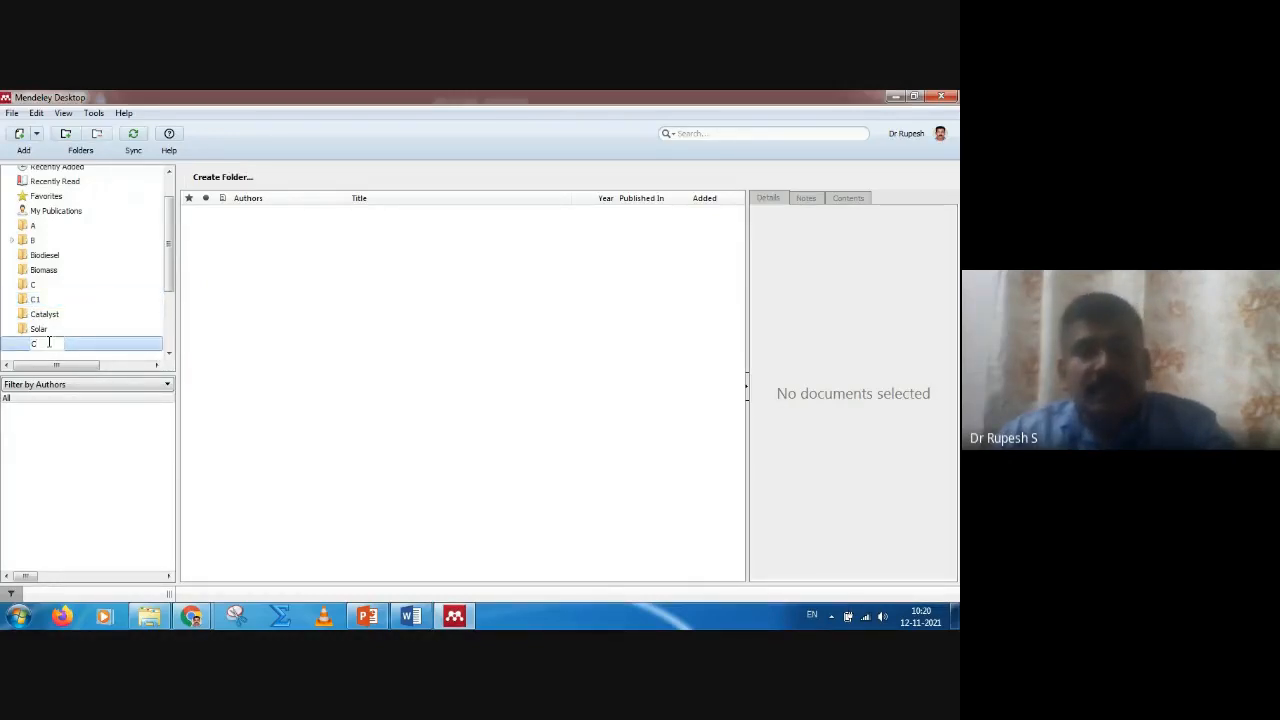
type("3")
key("Return")
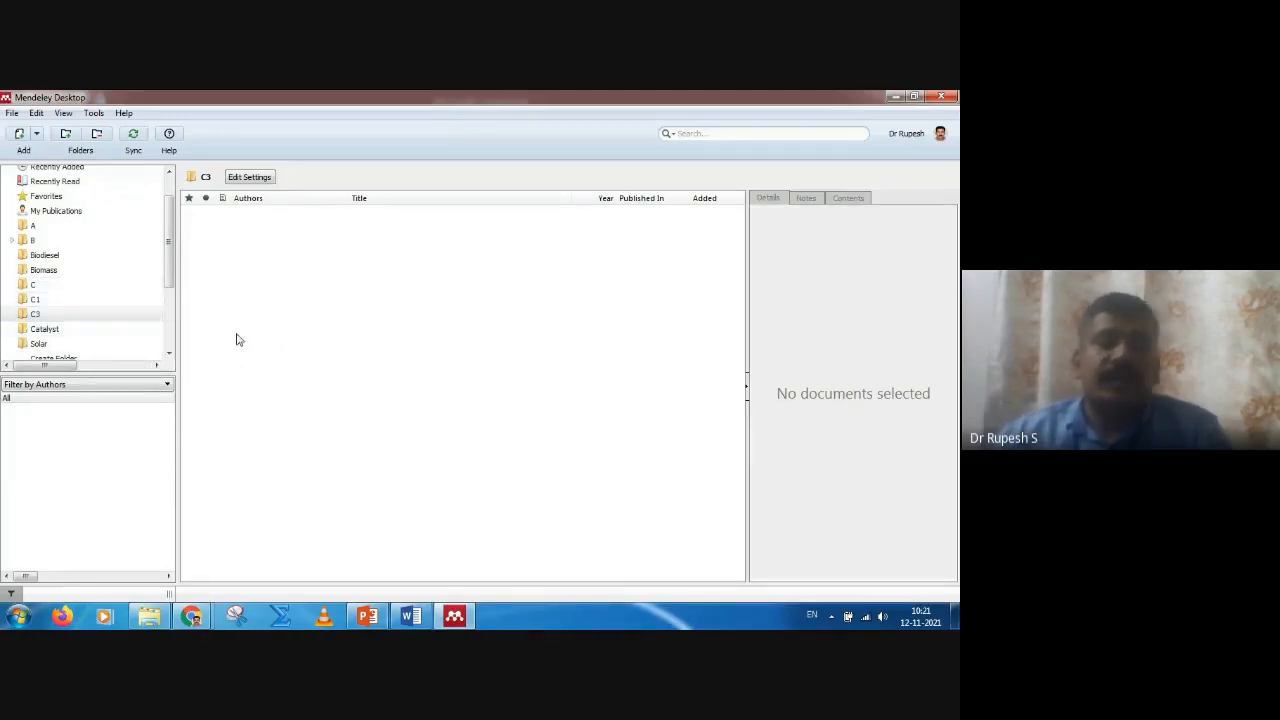
- Create a subfolder named c11 inside the C1 folder
right_click(35, 303)
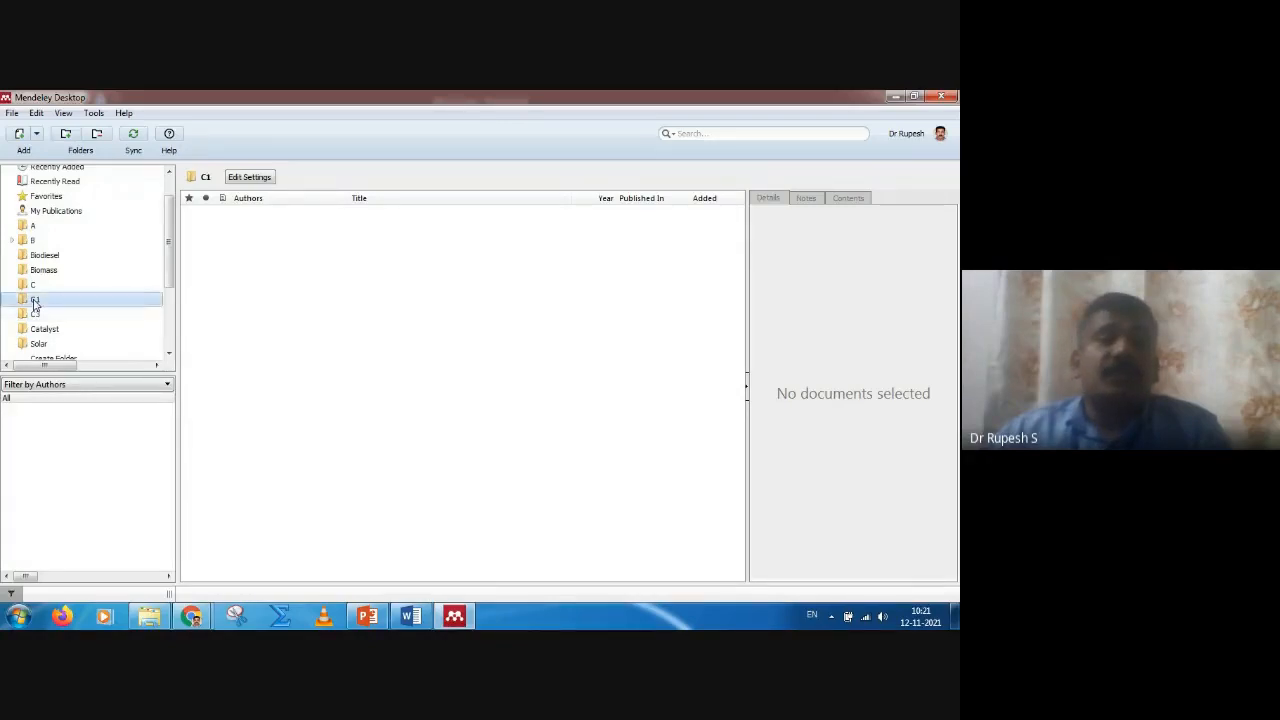
left_click(310, 306)
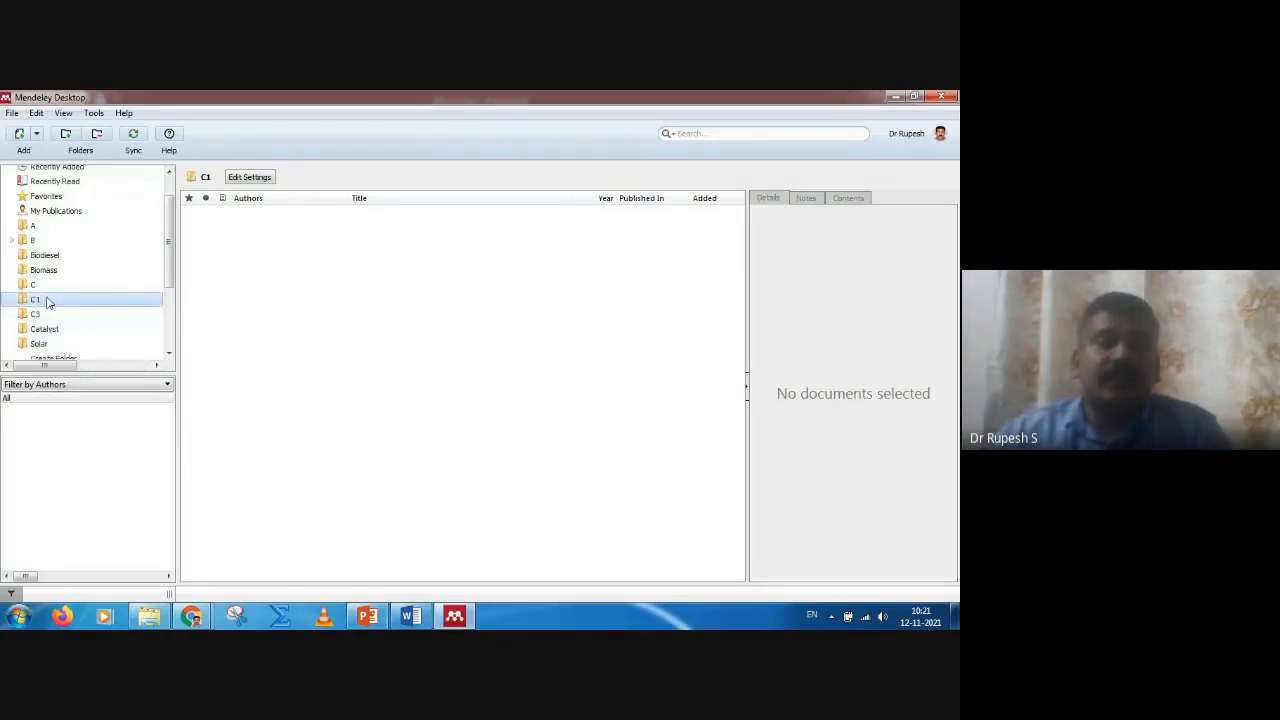
right_click(38, 304)
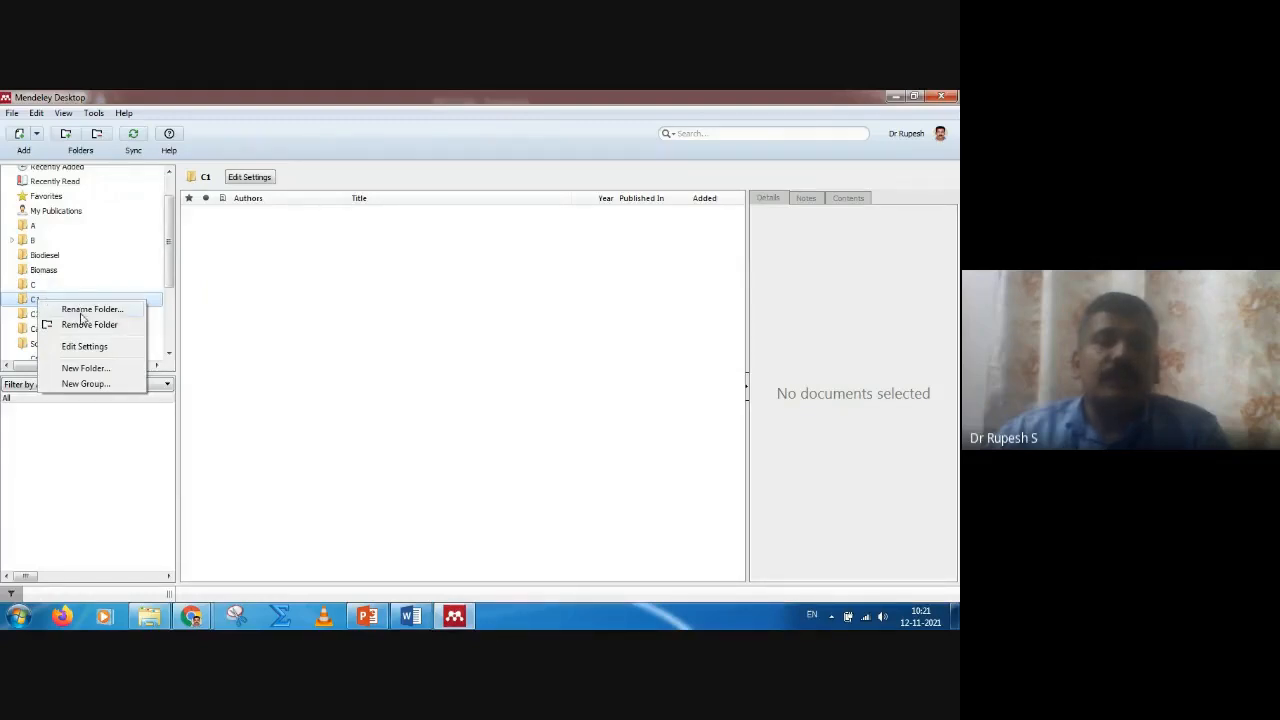
left_click(80, 369)
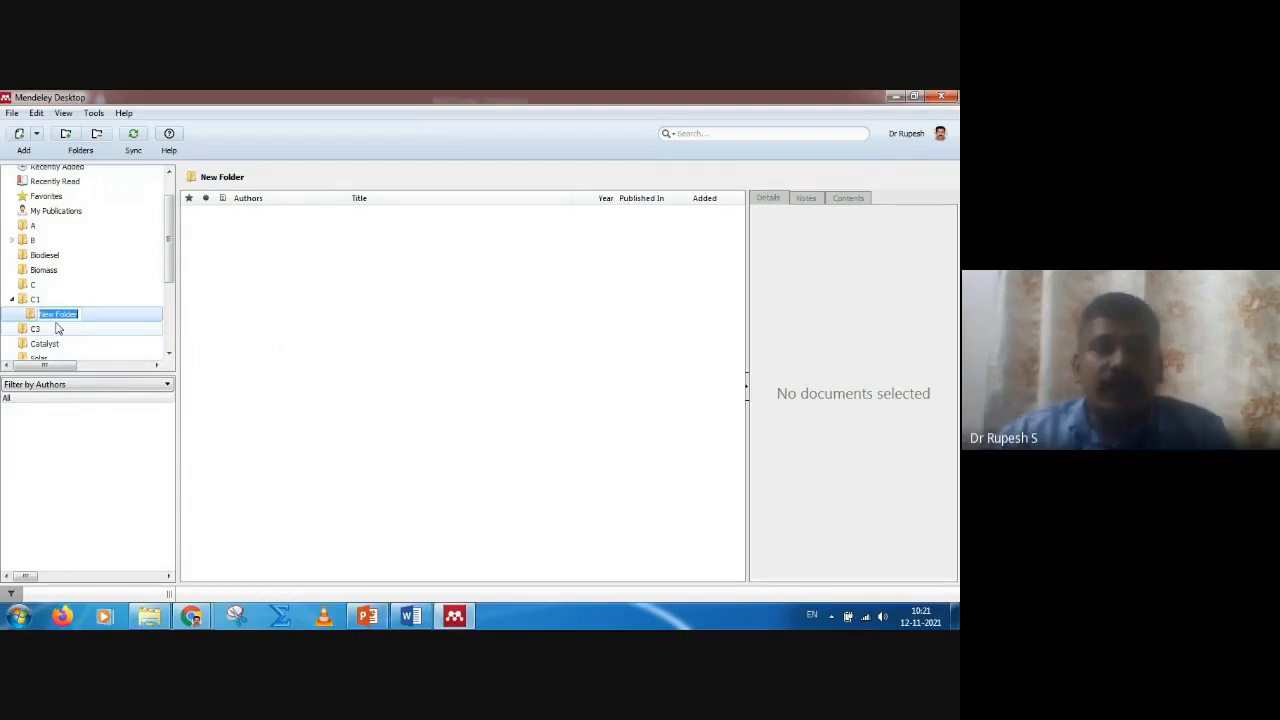
type("c")
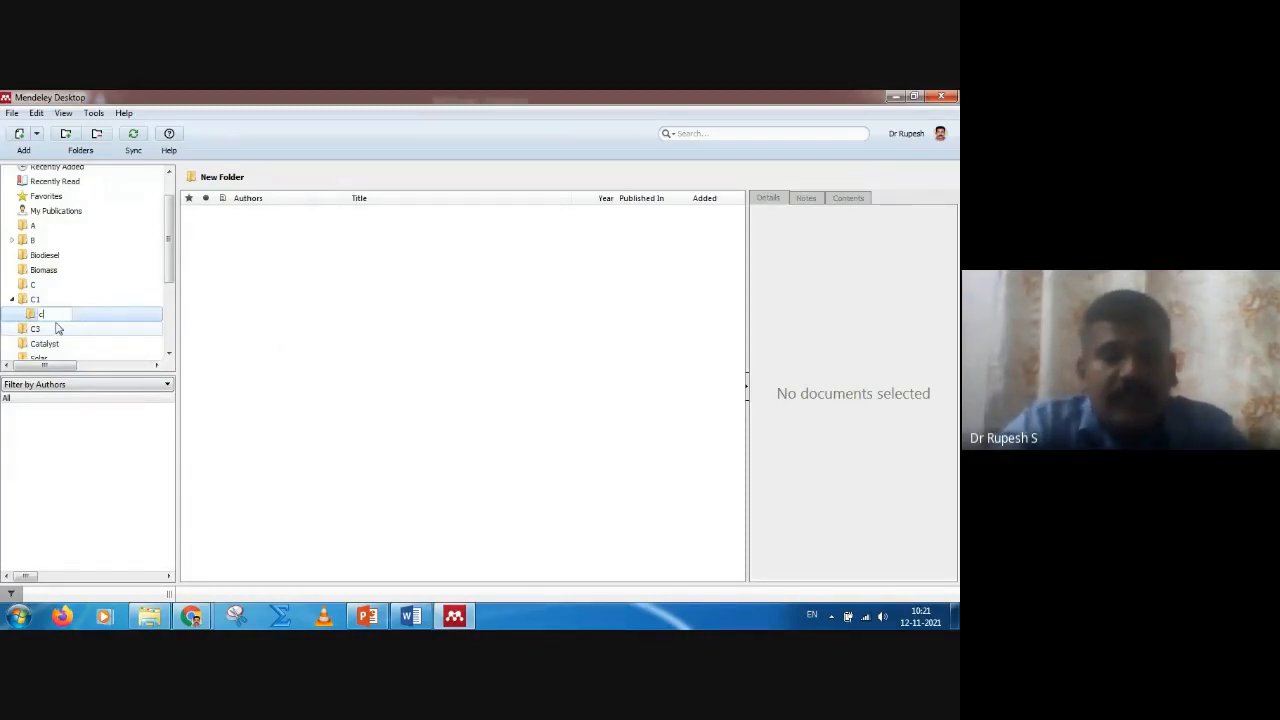
type("11")
key("Return")
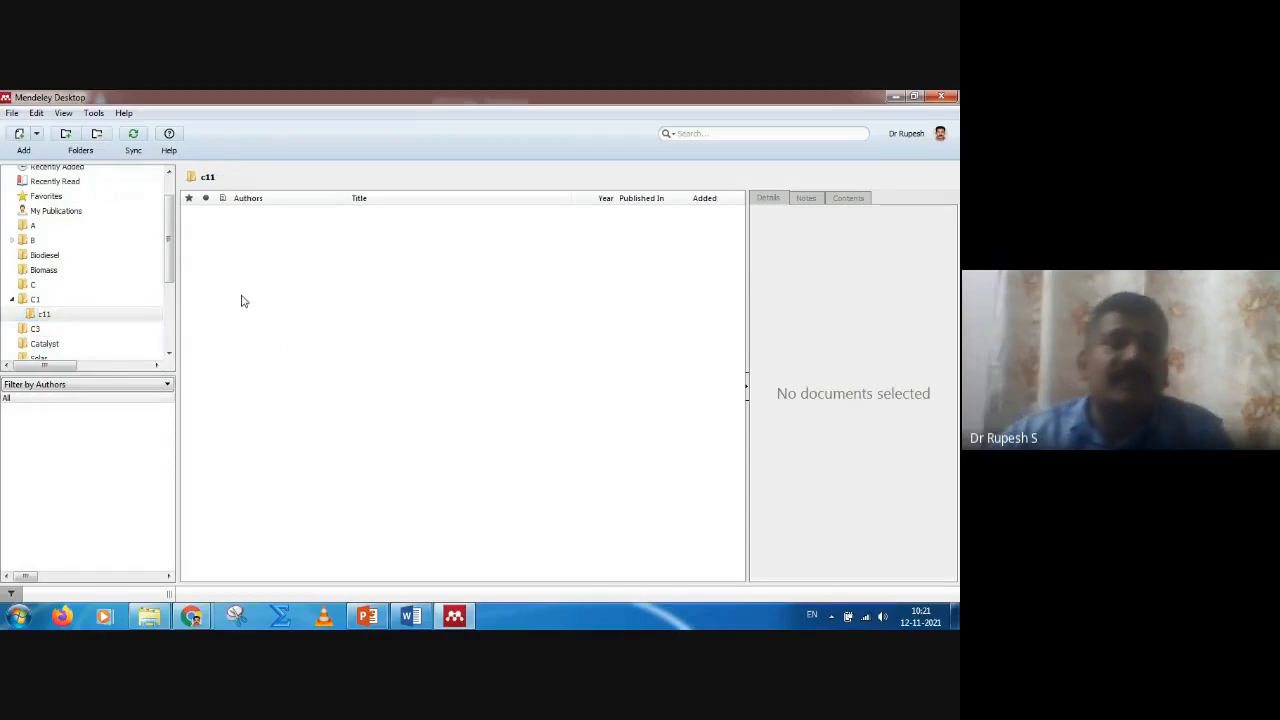
- Add a second subfolder named C22 inside the C1 folder
left_click(12, 300)
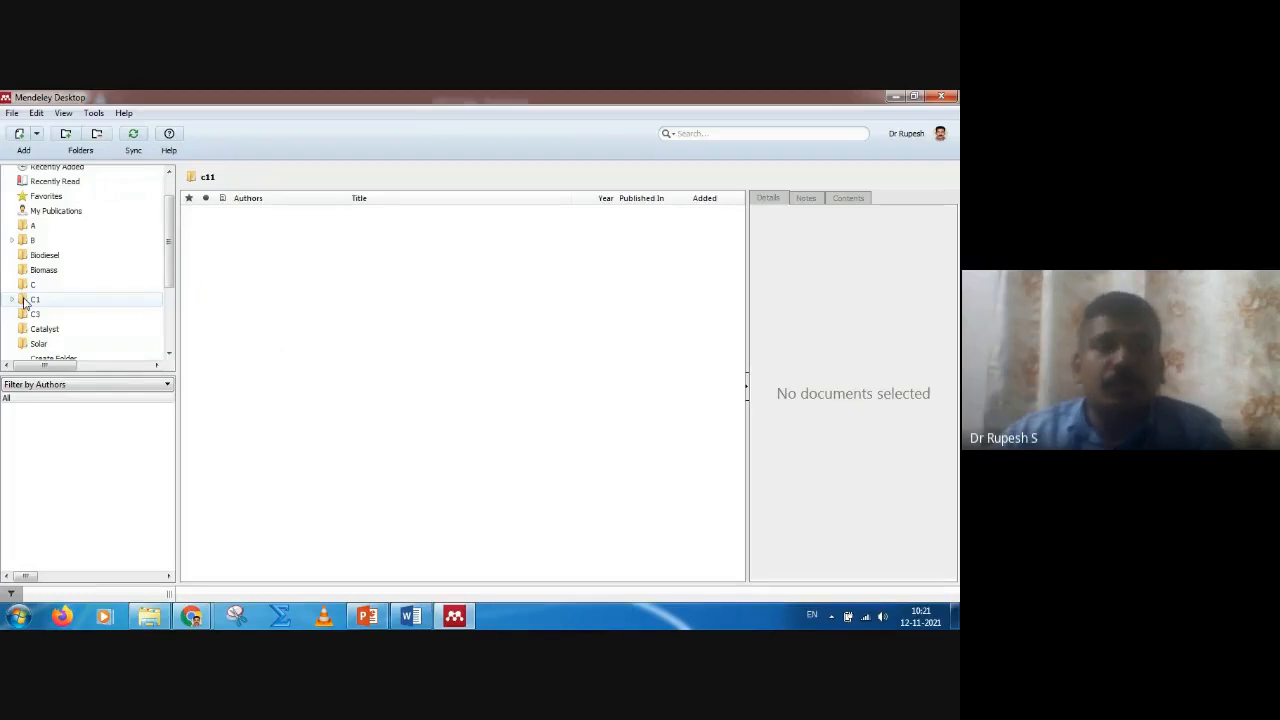
right_click(24, 302)
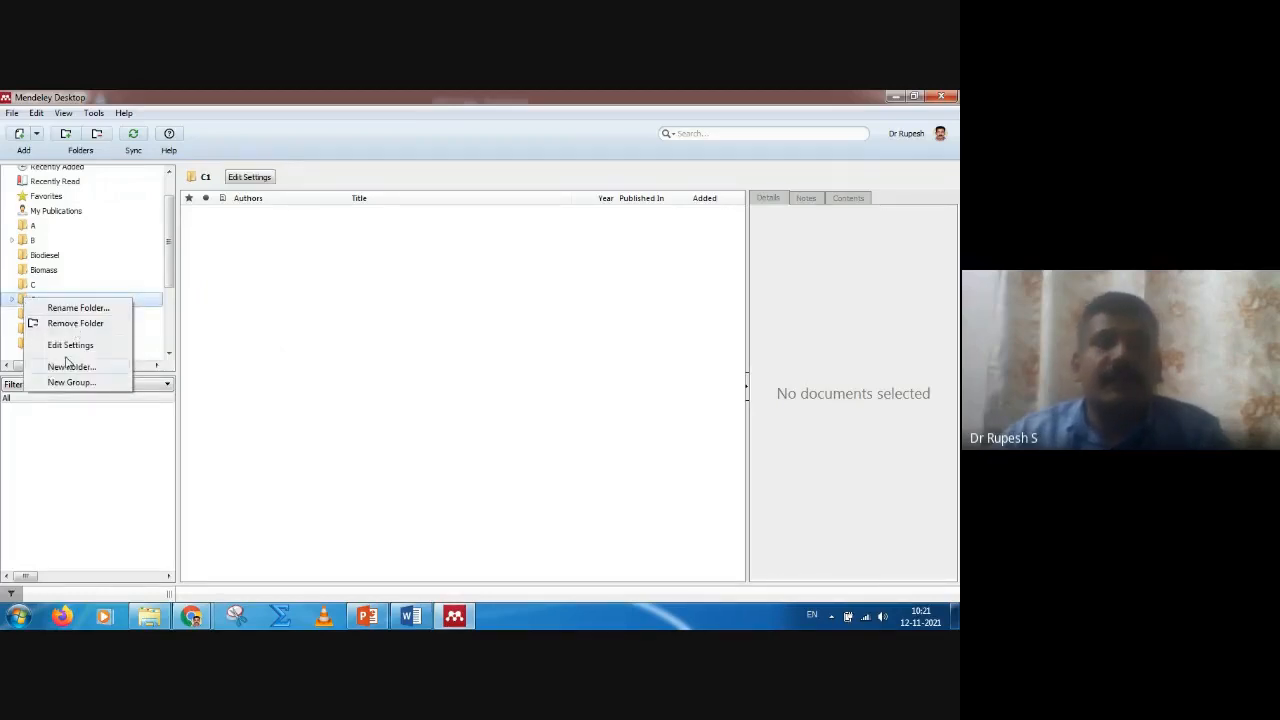
left_click(68, 366)
type("c")
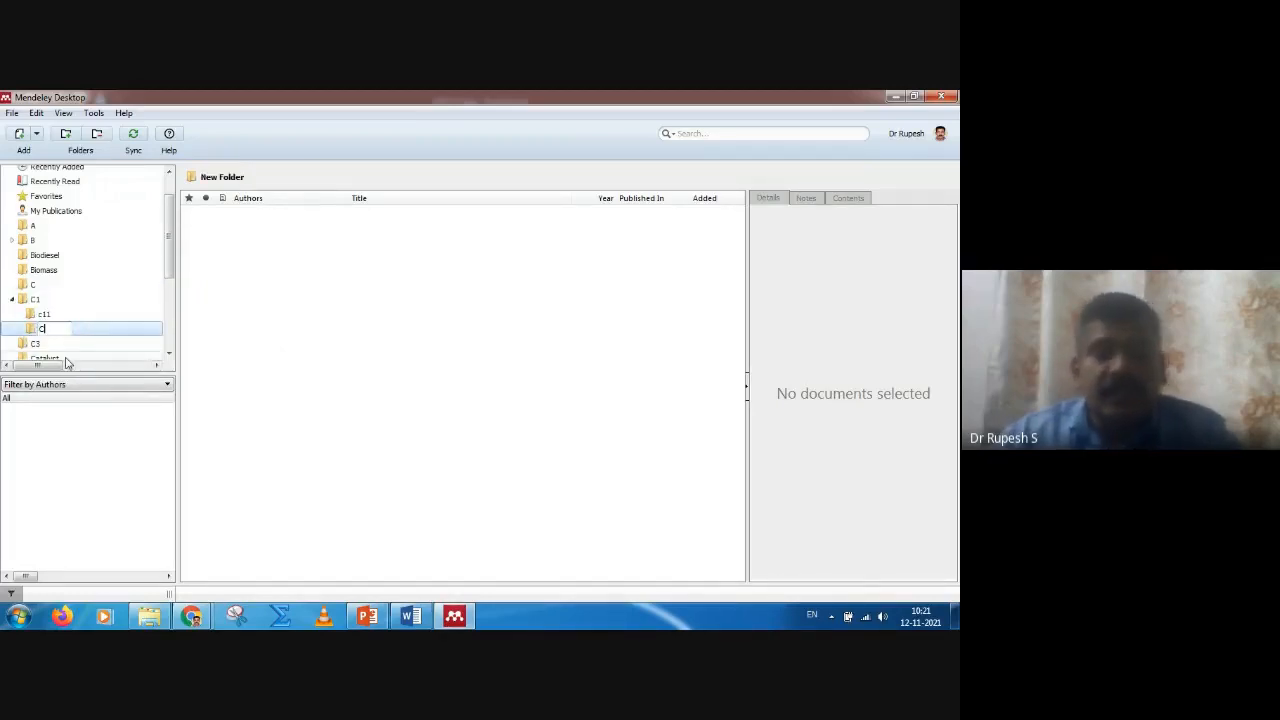
left_click(318, 313)
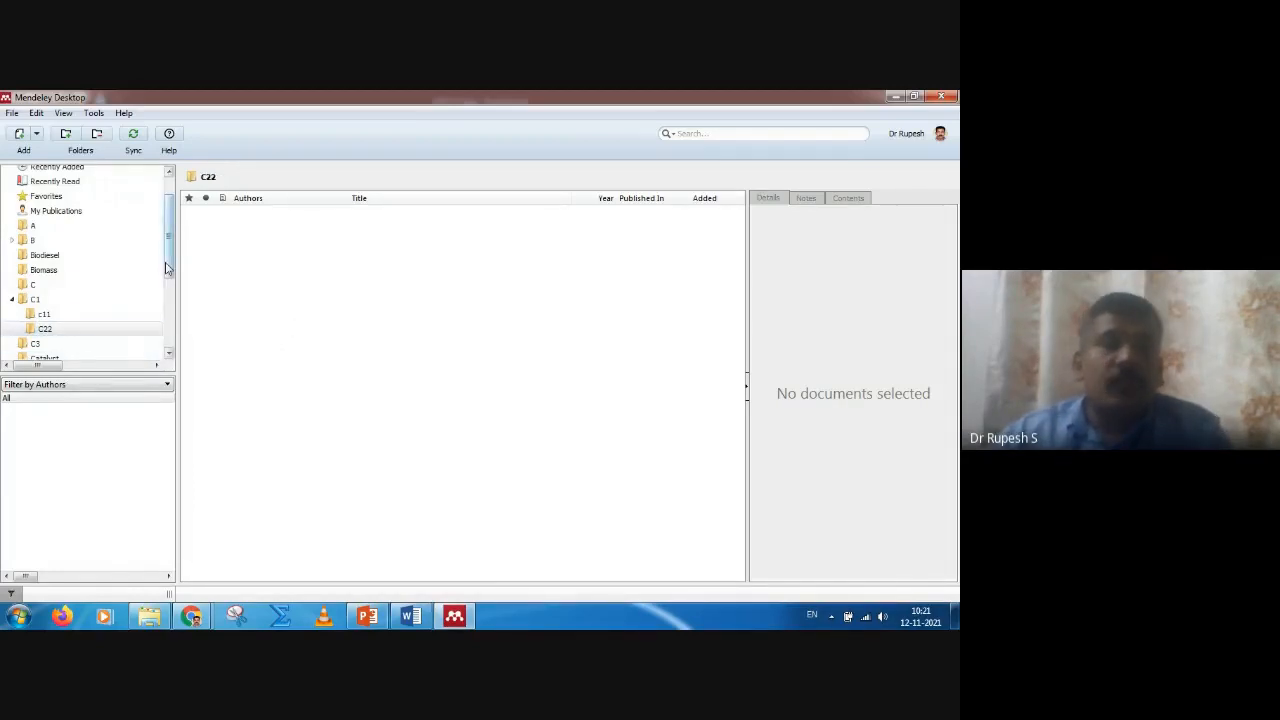
- Move the C3 folder into C1 as a subfolder and select C1
scroll(154, 289, "down", 1)
left_click(35, 304)
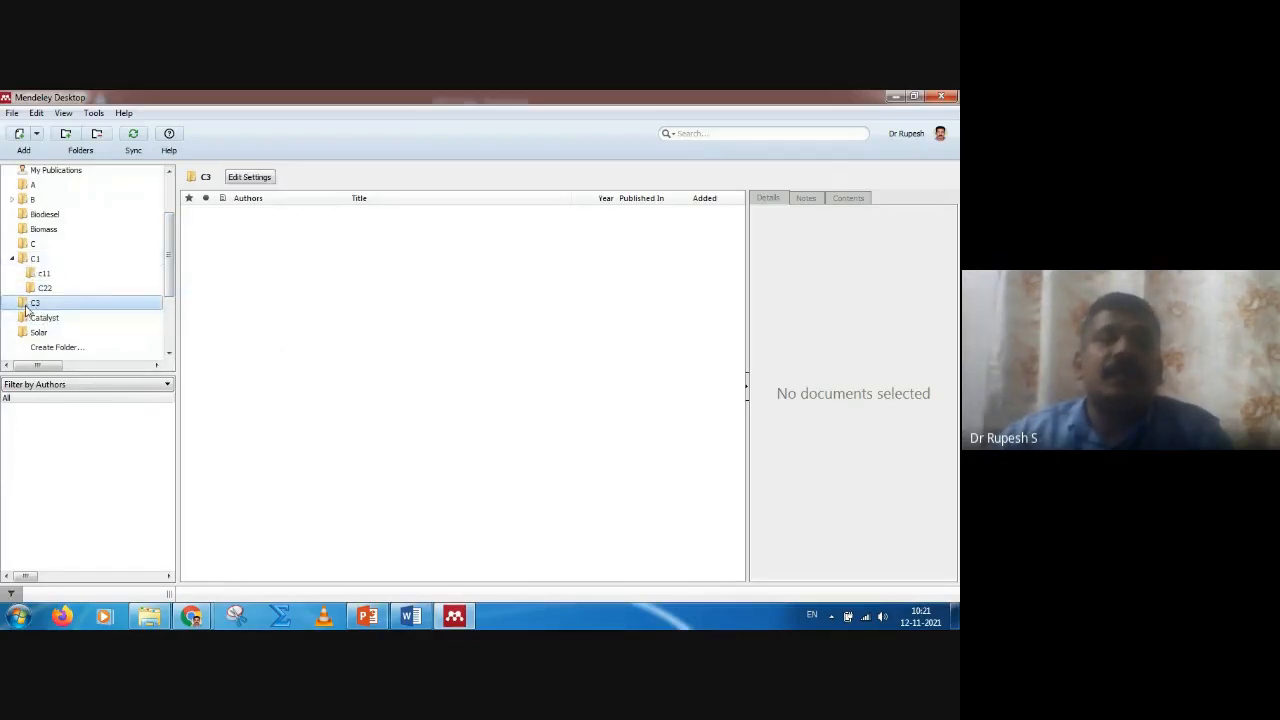
left_click_drag(27, 307, 27, 262)
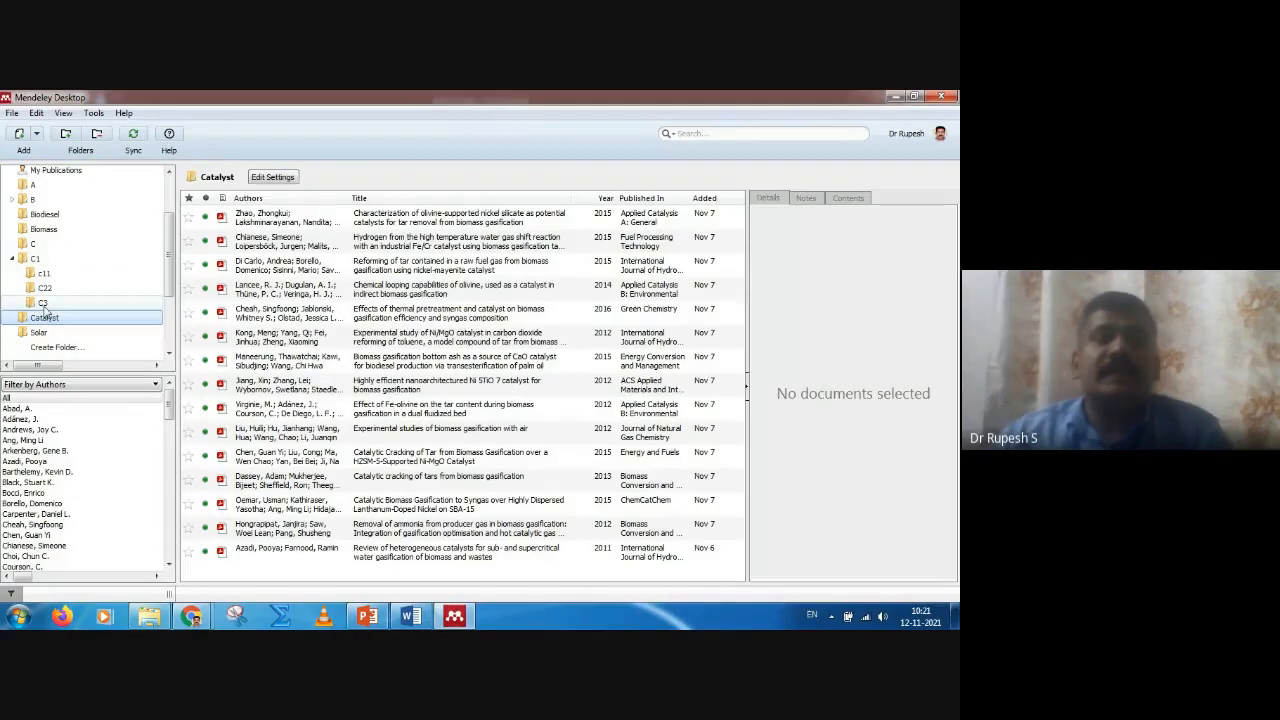
left_click(66, 260)
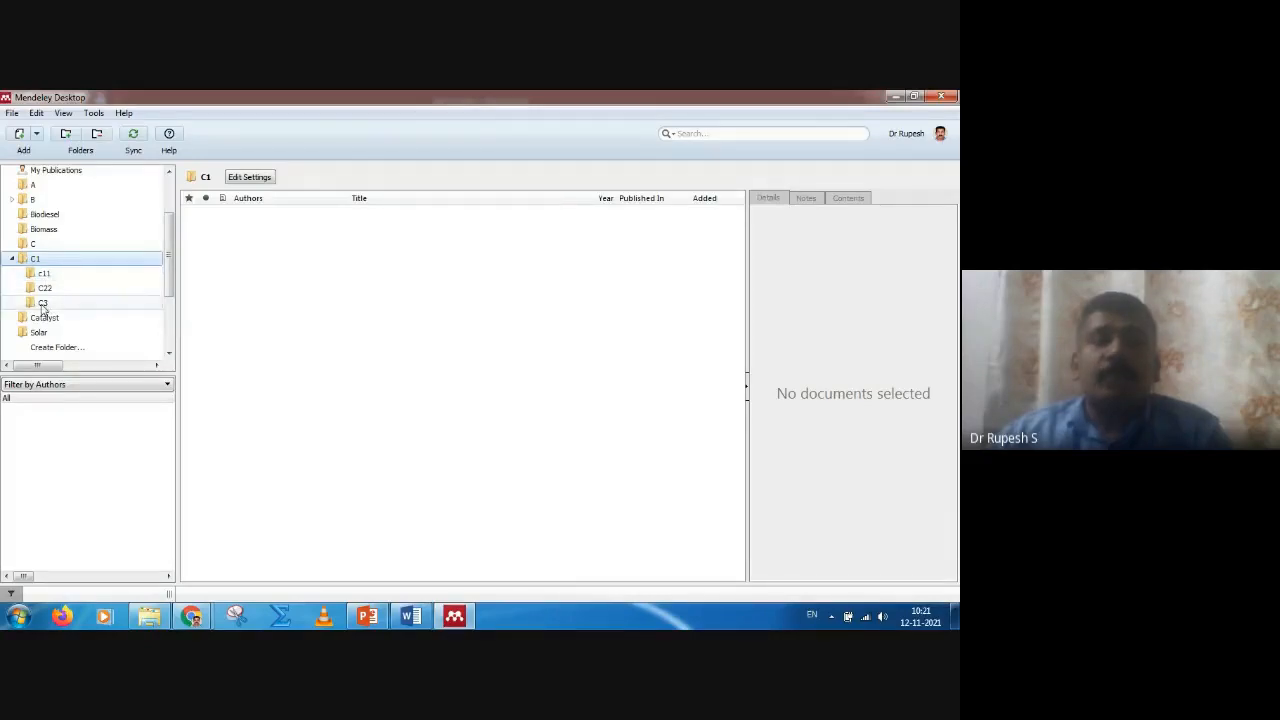
- Remove the C3 subfolder from the C1 folder and confirm the removal
right_click(43, 303)
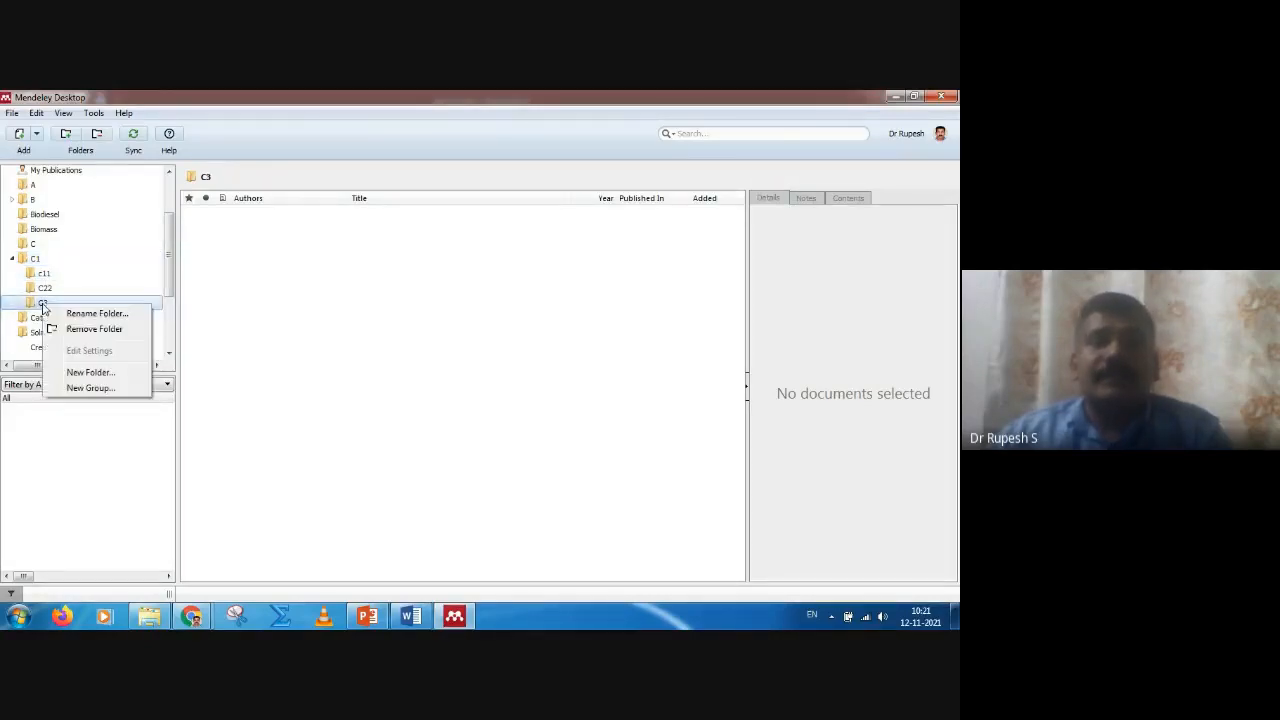
left_click(86, 330)
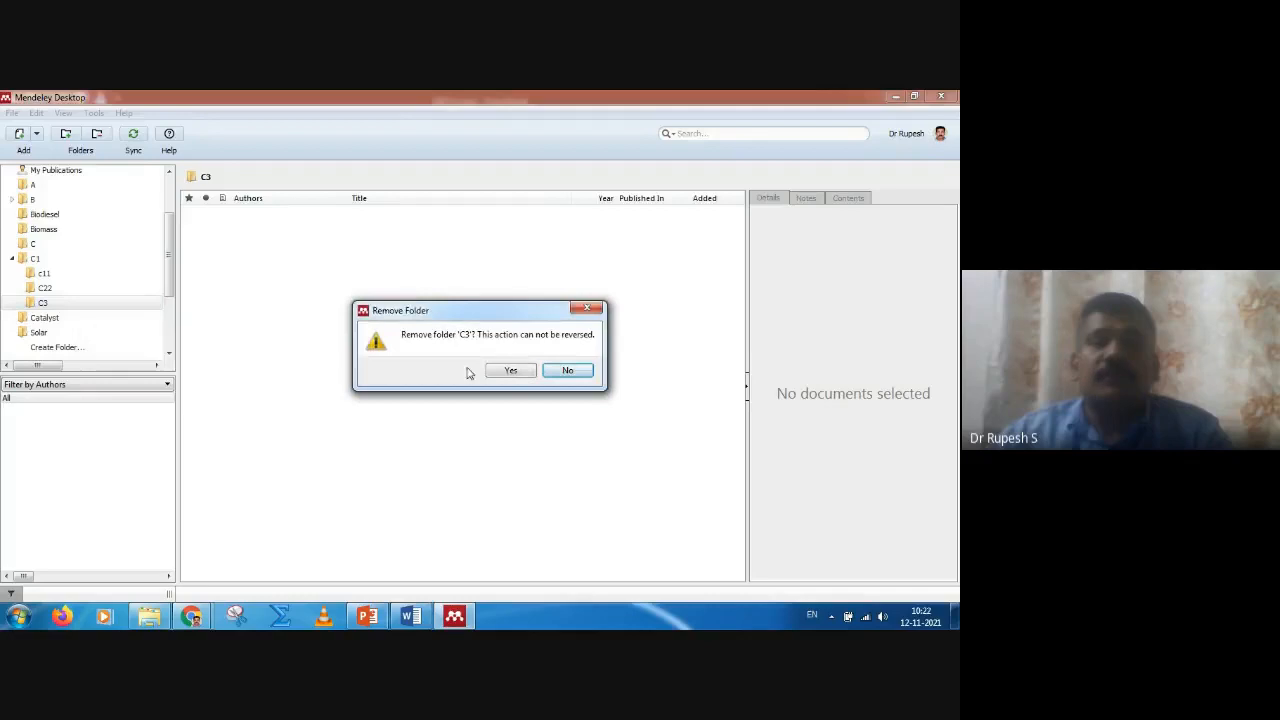
left_click(509, 371)
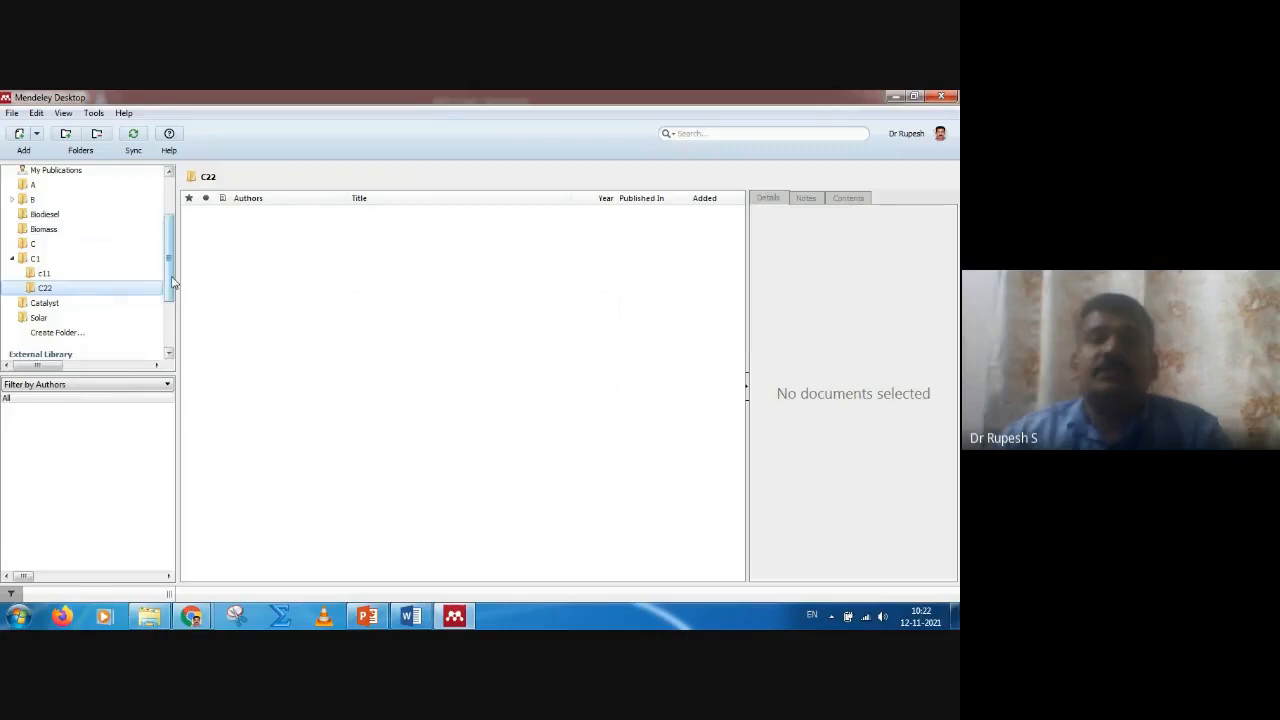
- Open library folder A and restore the Mendeley window to a smaller size
left_click_drag(170, 282, 170, 254)
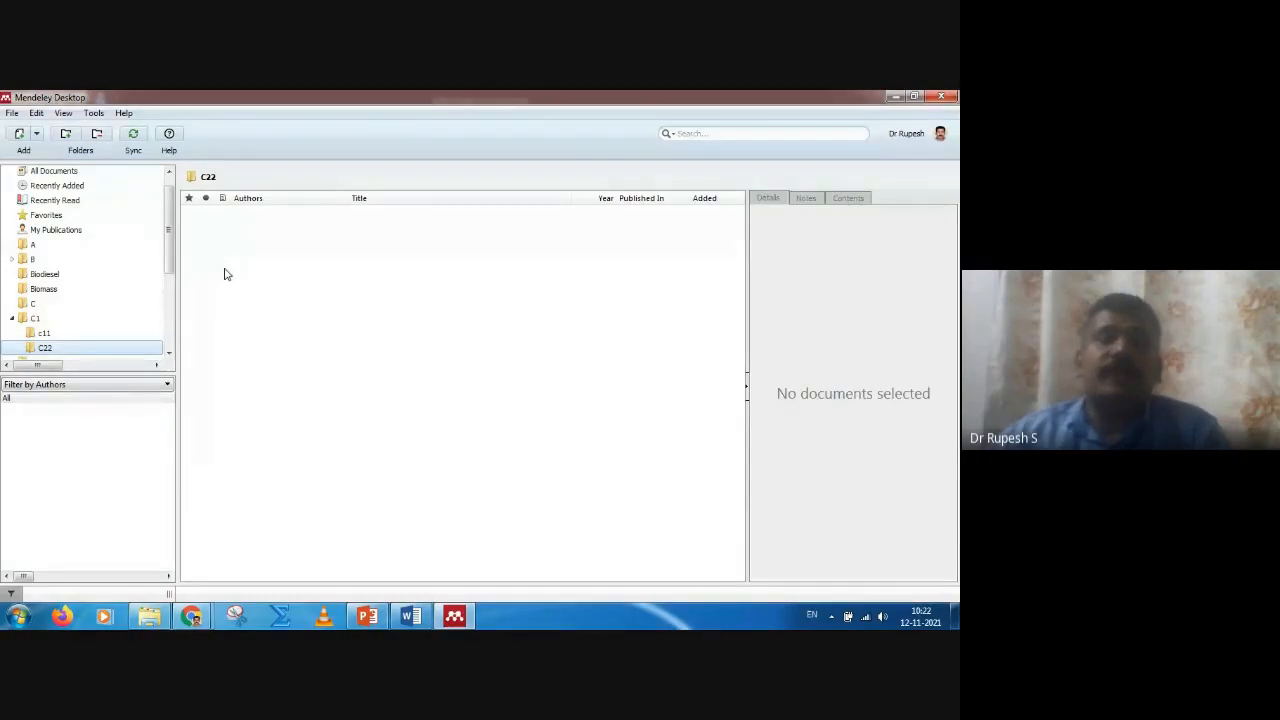
left_click(34, 247)
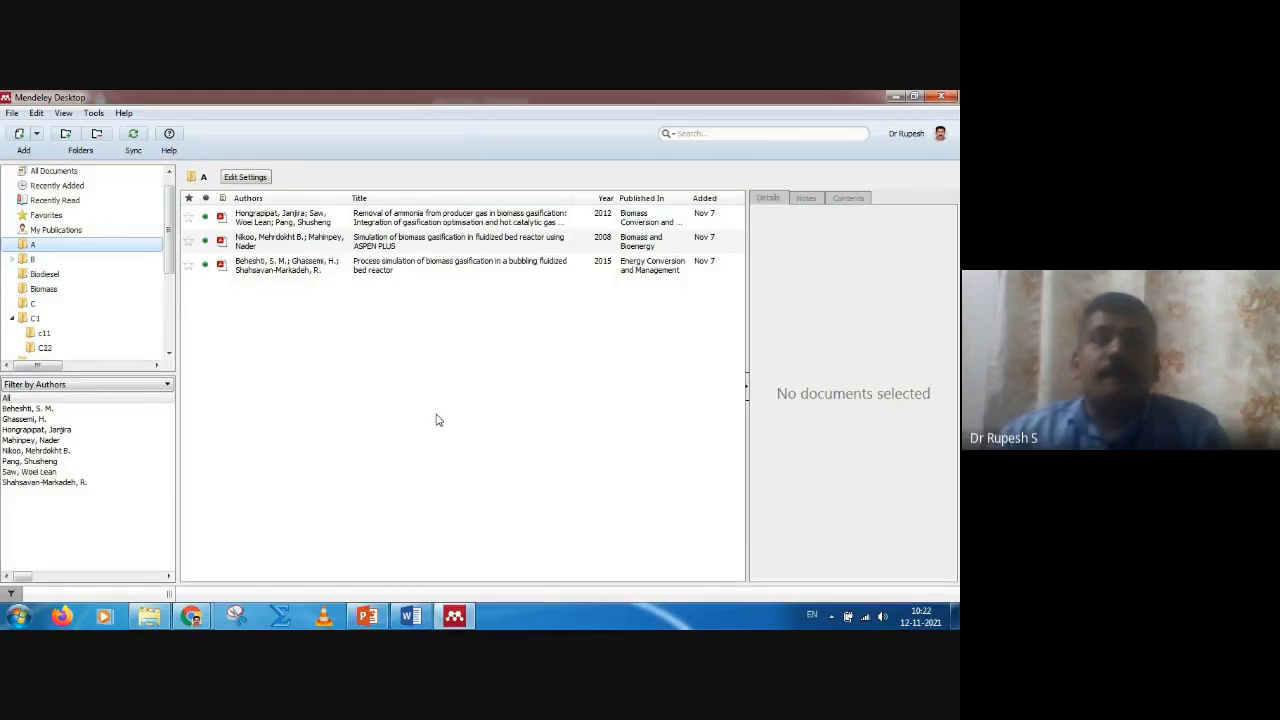
double_click(813, 93)
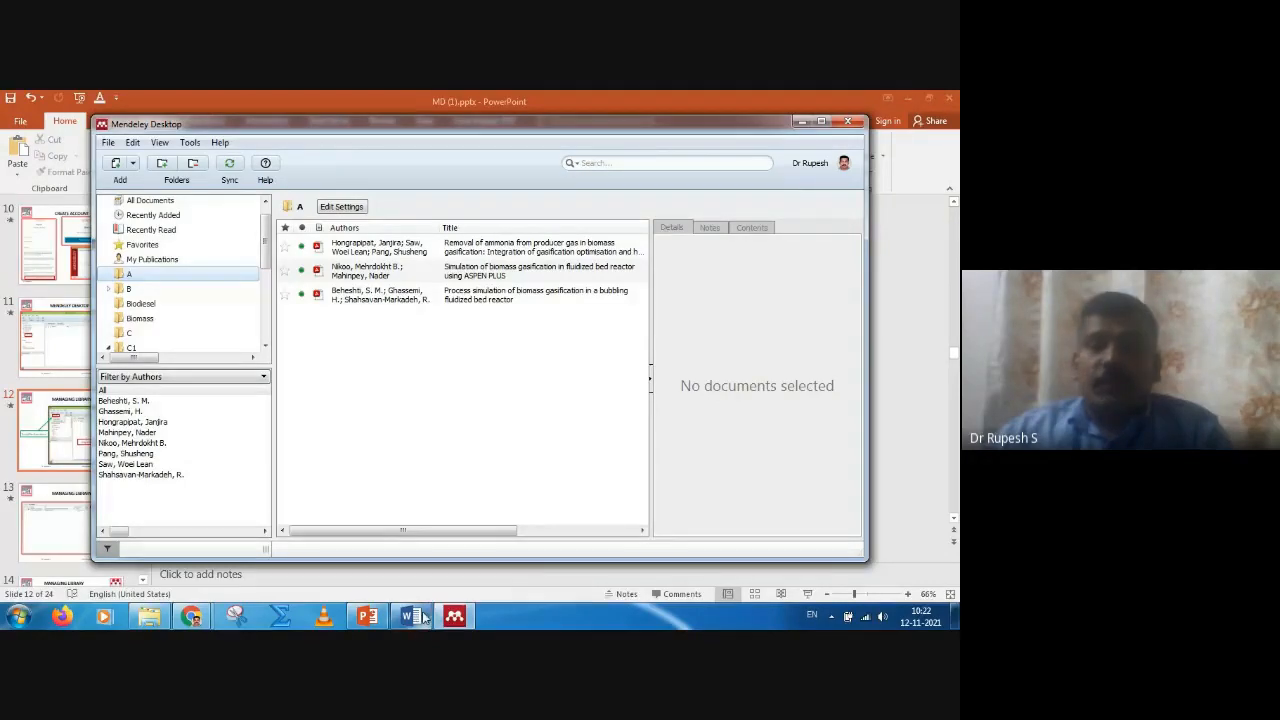
- Move the FDP ref folder to a free area of the desktop and return to Mendeley Desktop
left_click(955, 615)
left_click_drag(182, 180, 717, 196)
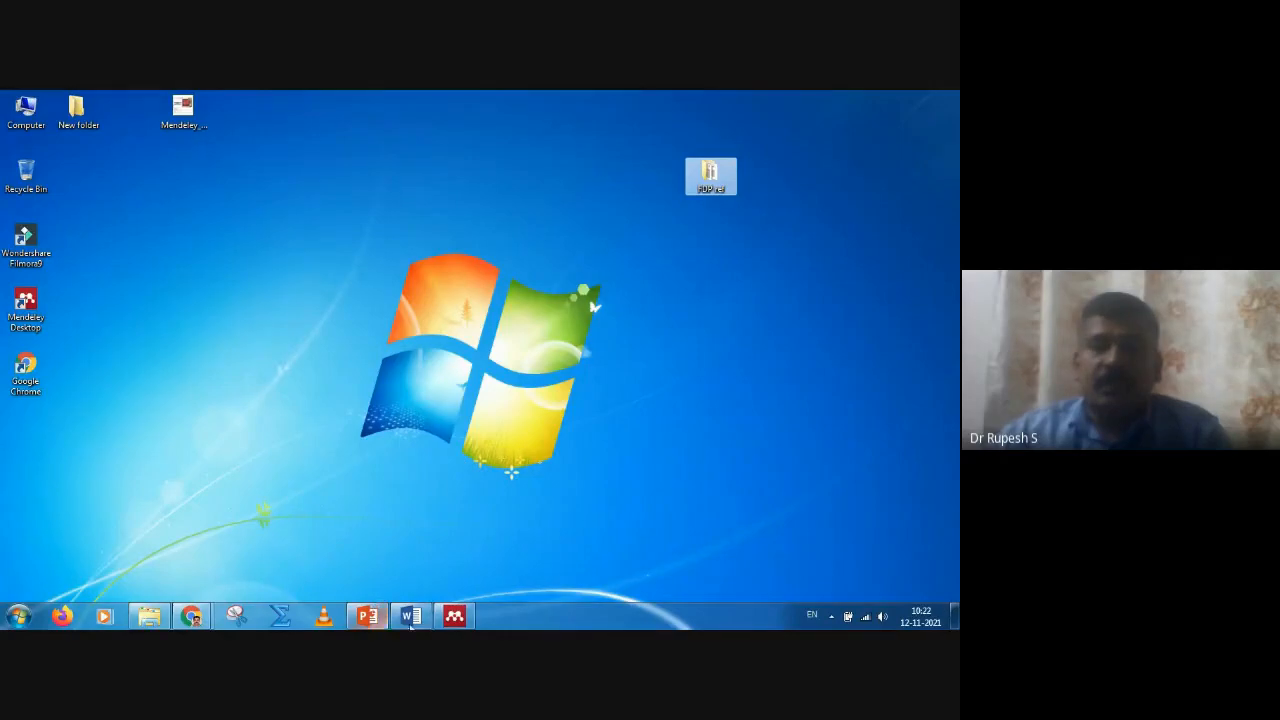
left_click(454, 616)
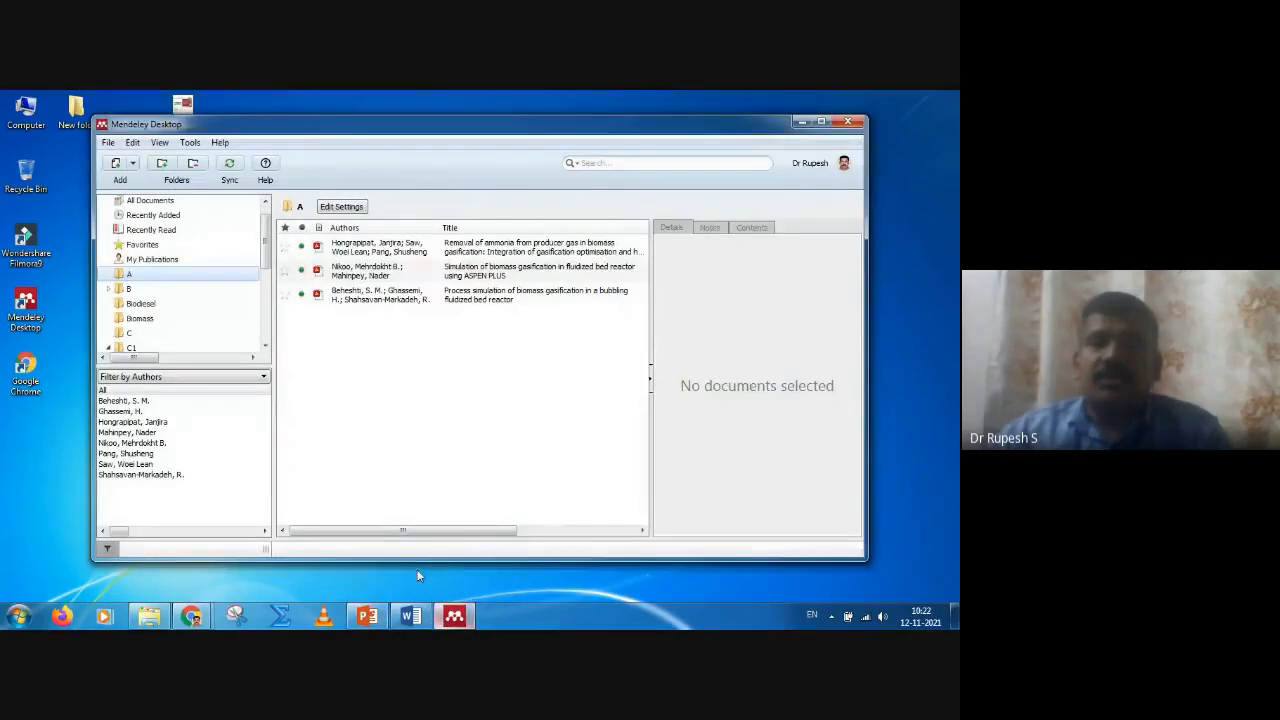
- With library folder A selected, open the desktop folder FDP ref and place its window beside Mendeley
left_click_drag(578, 118, 494, 168)
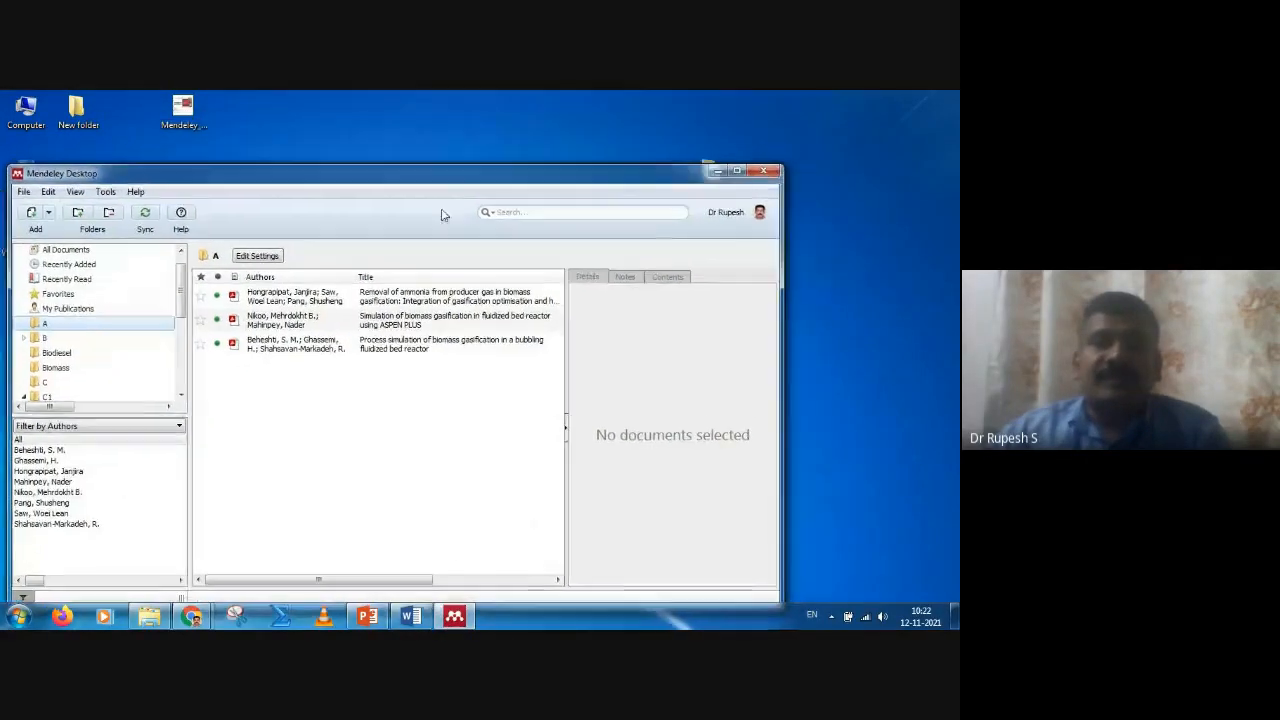
left_click(120, 352)
left_click(60, 323)
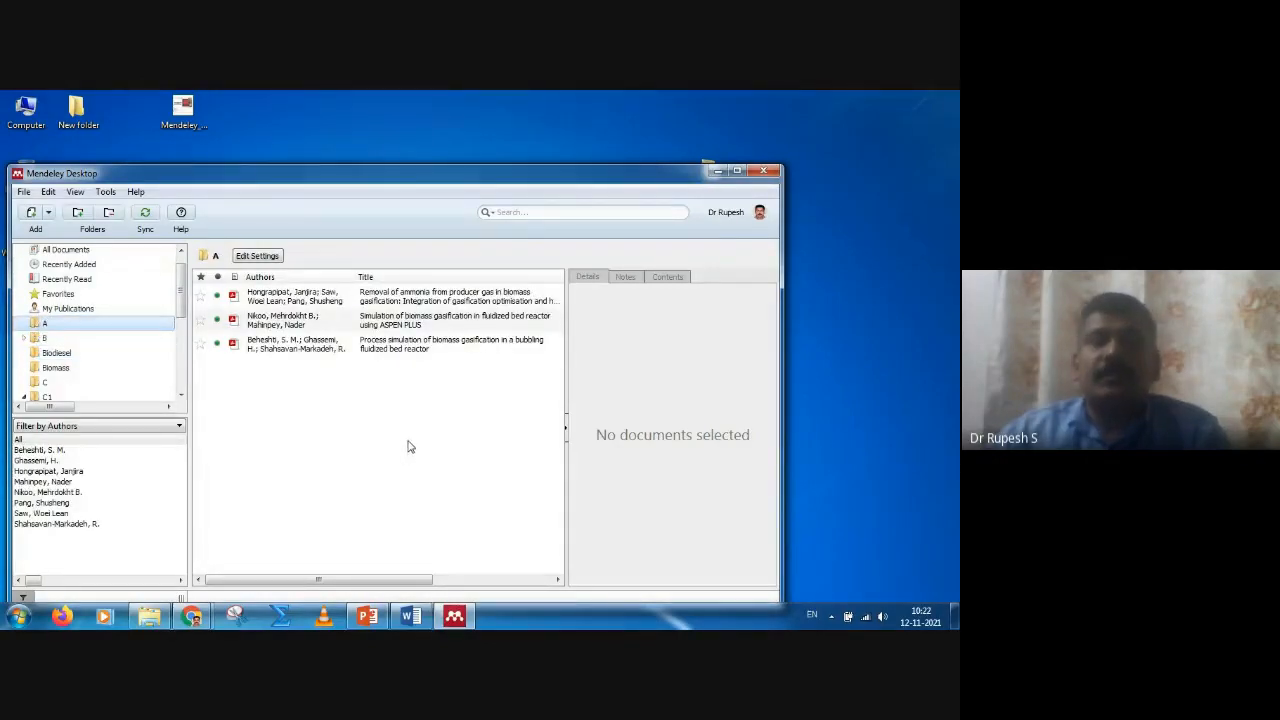
left_click_drag(515, 182, 600, 221)
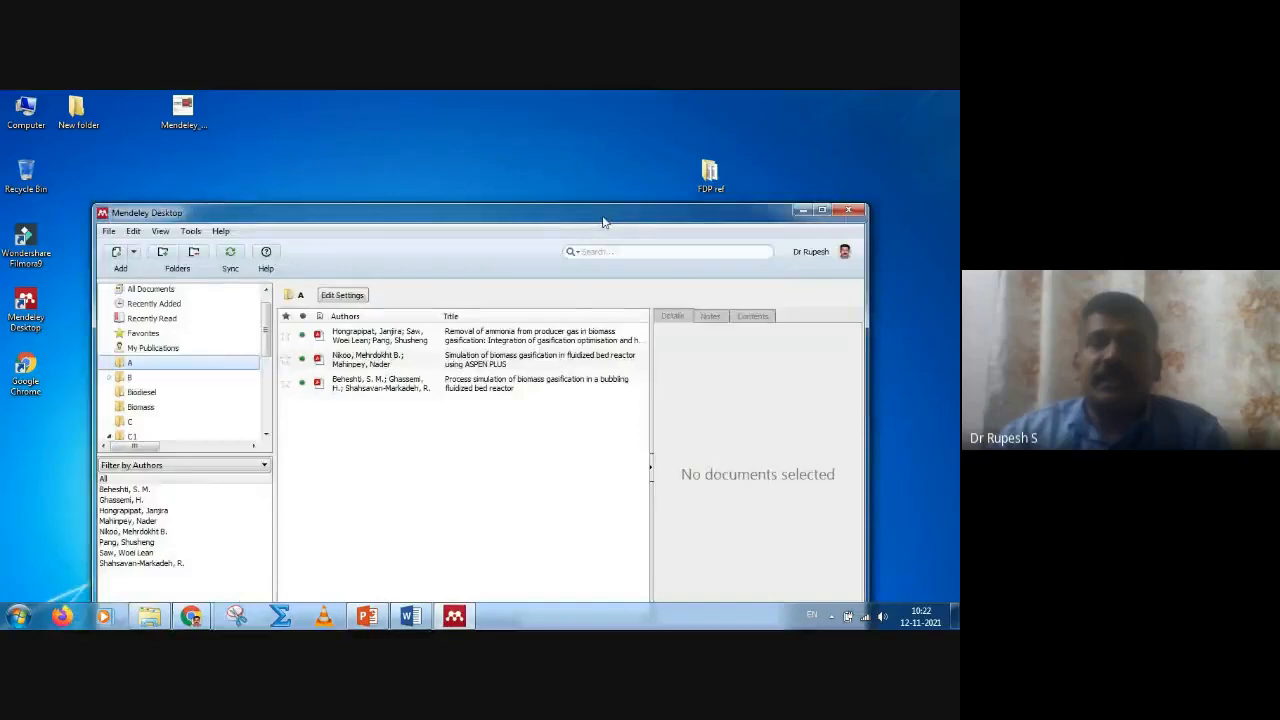
double_click(712, 177)
left_click_drag(668, 96, 827, 104)
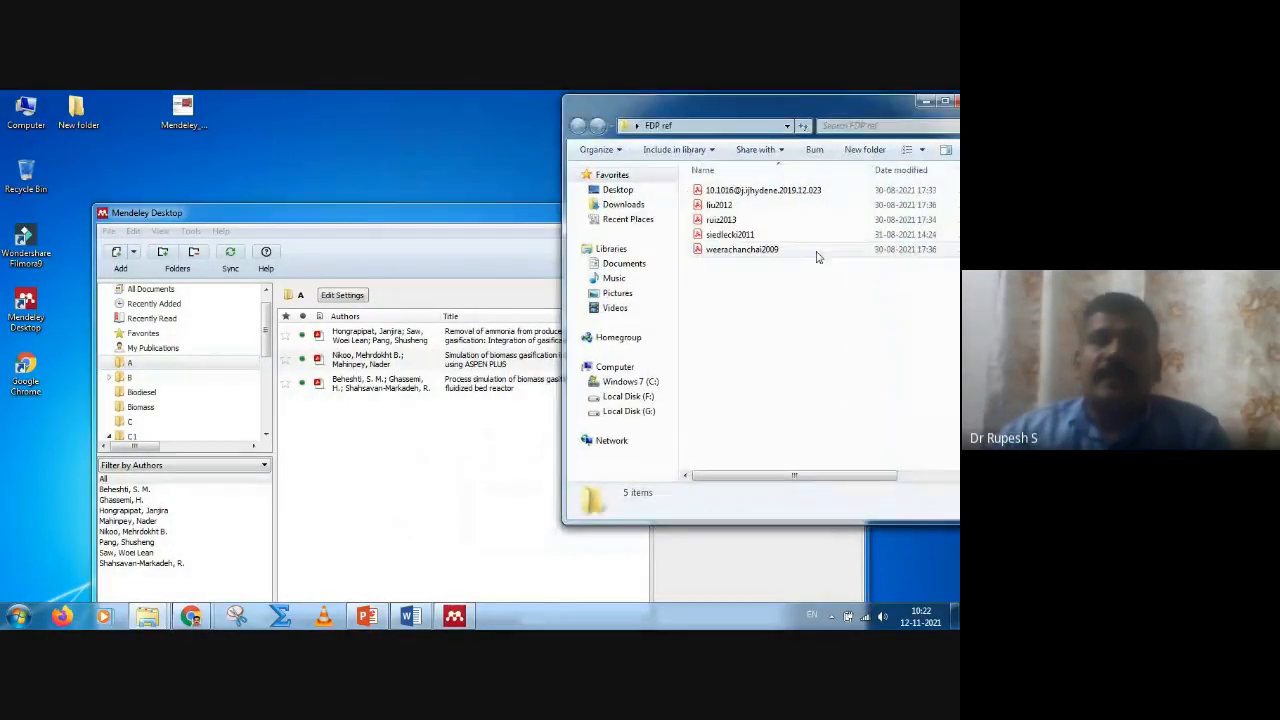
left_click(747, 192)
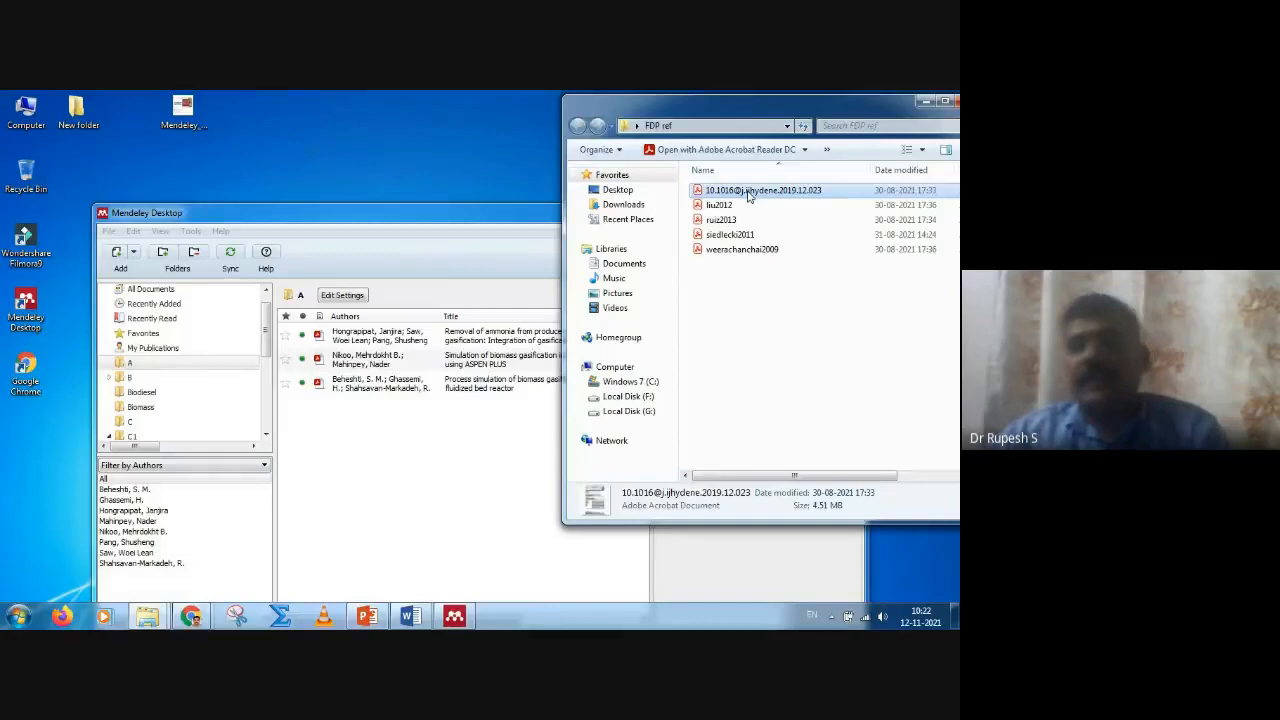
left_click_drag(747, 196, 400, 496)
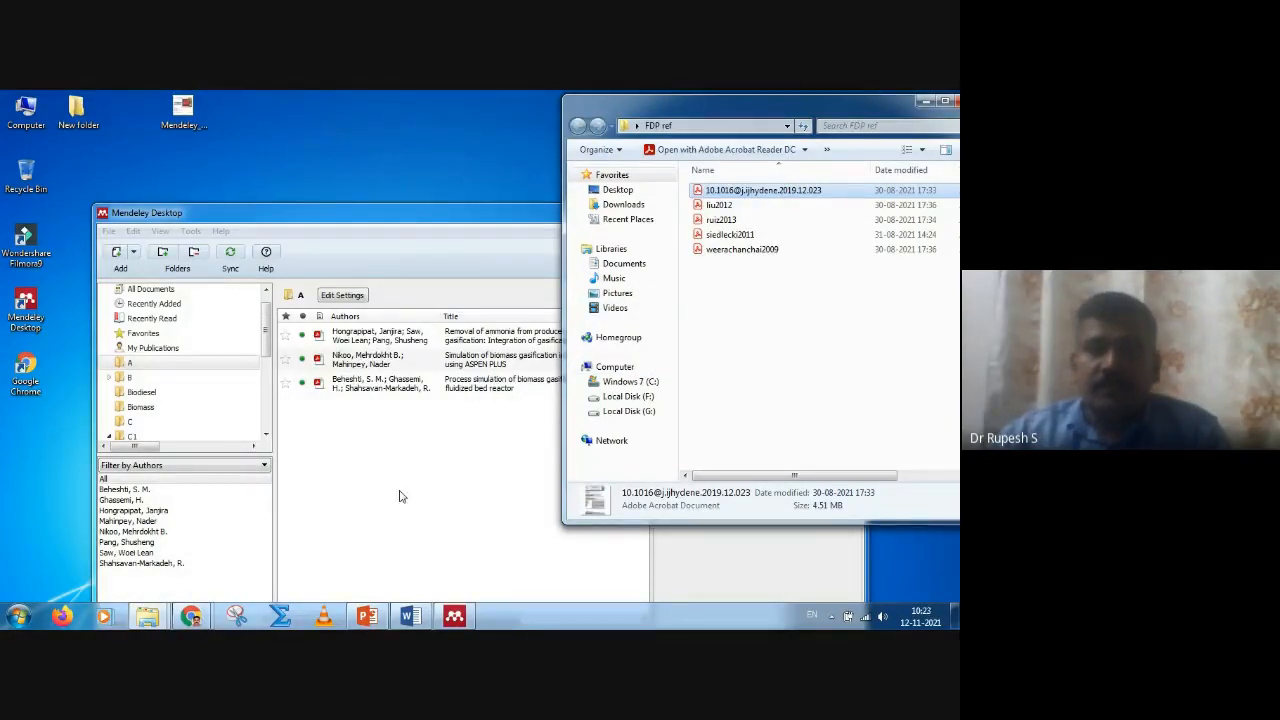
left_click_drag(452, 220, 369, 198)
left_click(668, 114)
left_click_drag(750, 190, 307, 458)
left_click(310, 458)
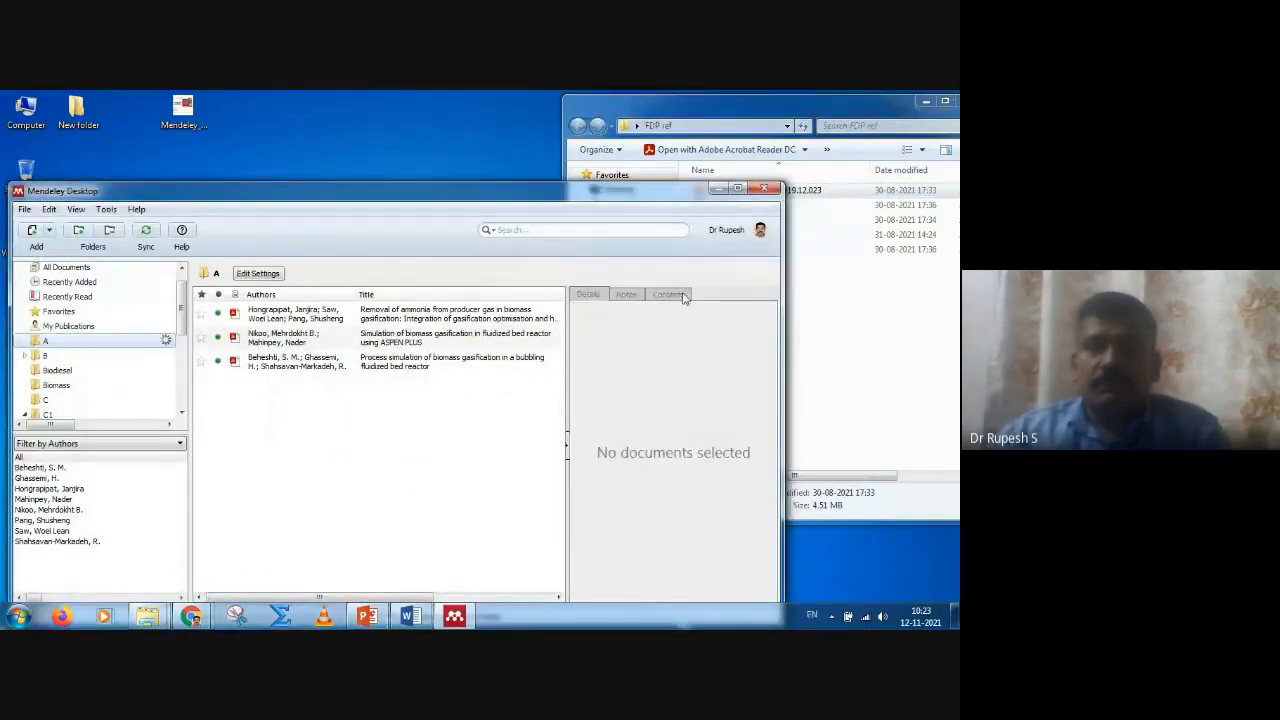
left_click_drag(606, 194, 610, 256)
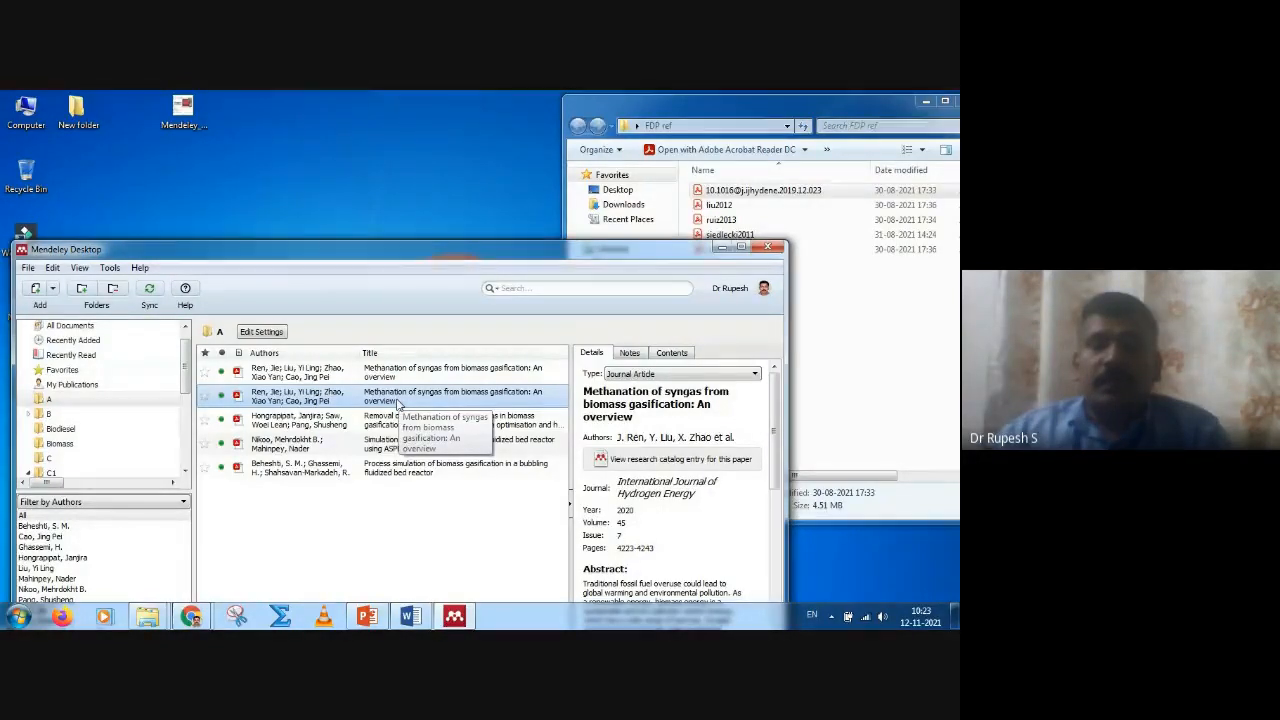
- View the imported article's source PDF in Adobe Acrobat Reader, then return to its selected entry in Mendeley
double_click(745, 190)
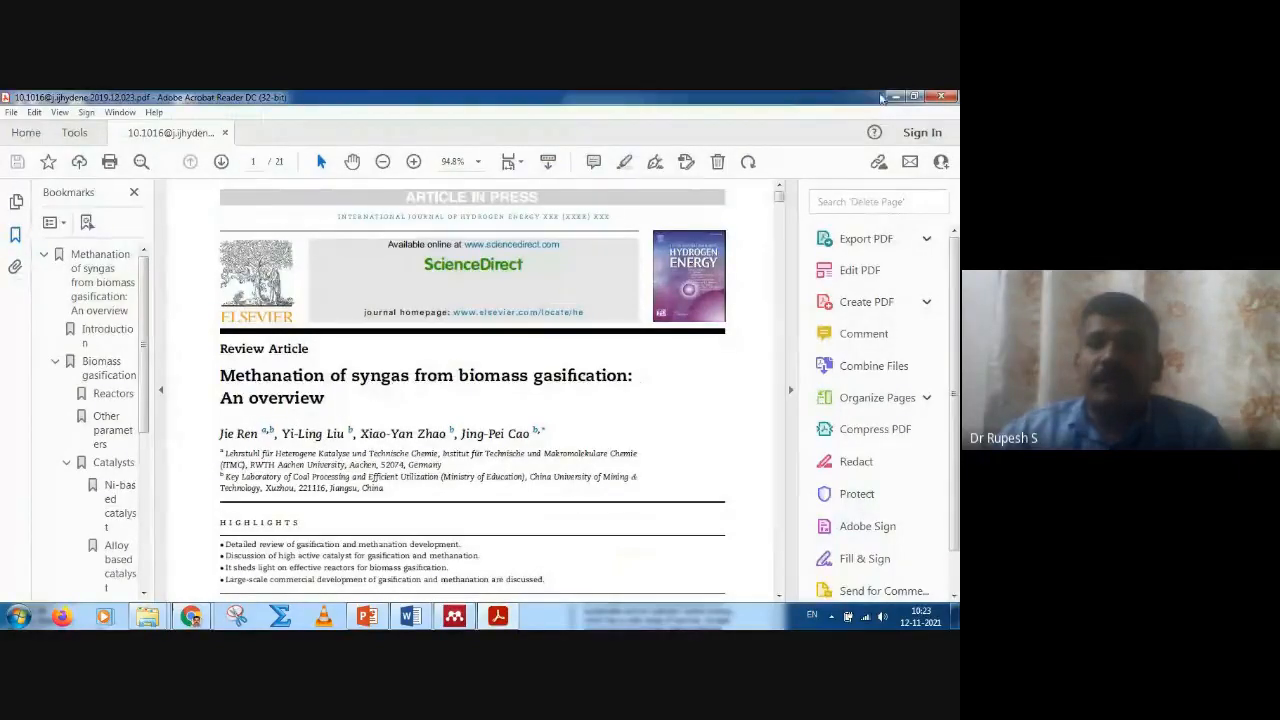
left_click(893, 98)
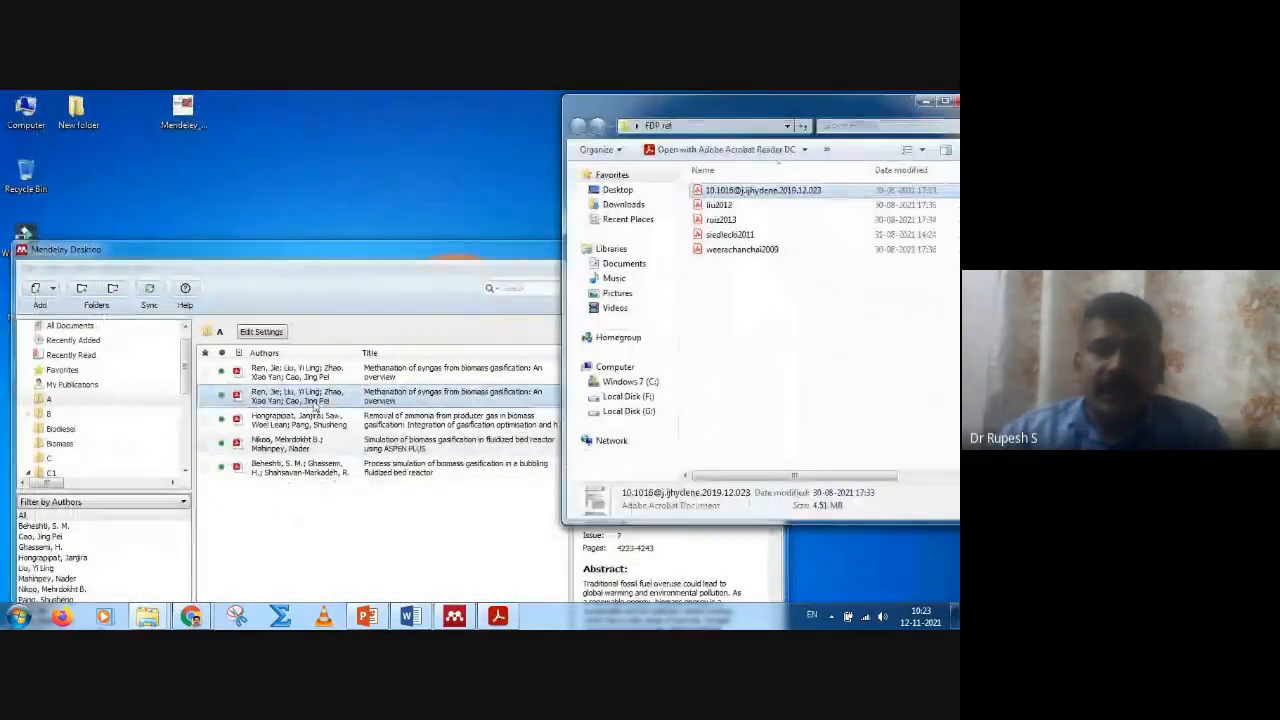
left_click(315, 405)
left_click_drag(414, 257, 495, 292)
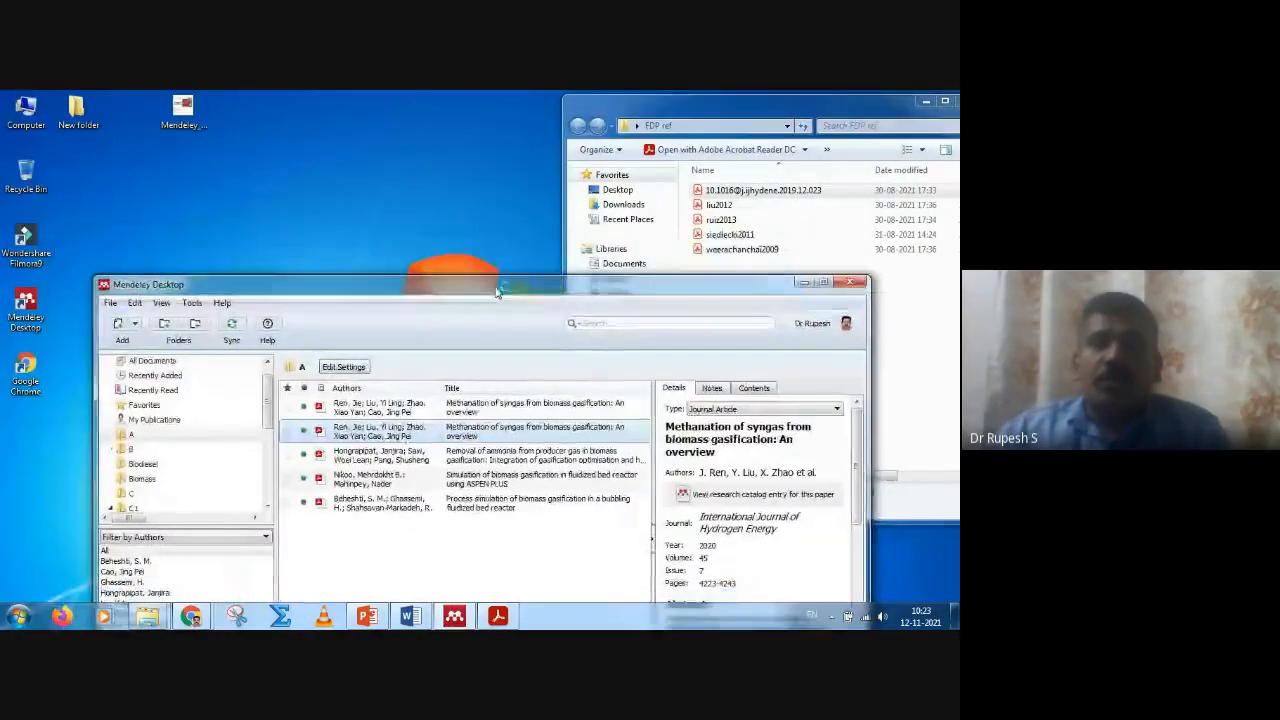
left_click(136, 326)
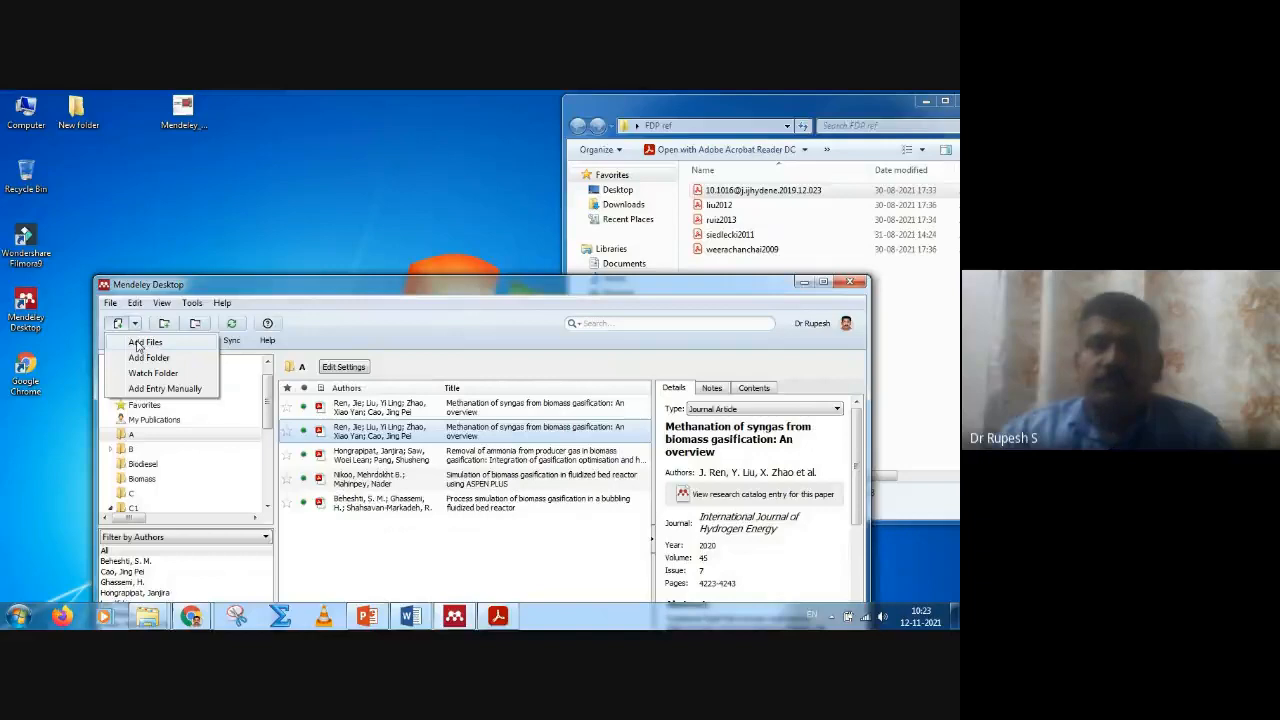
left_click(139, 345)
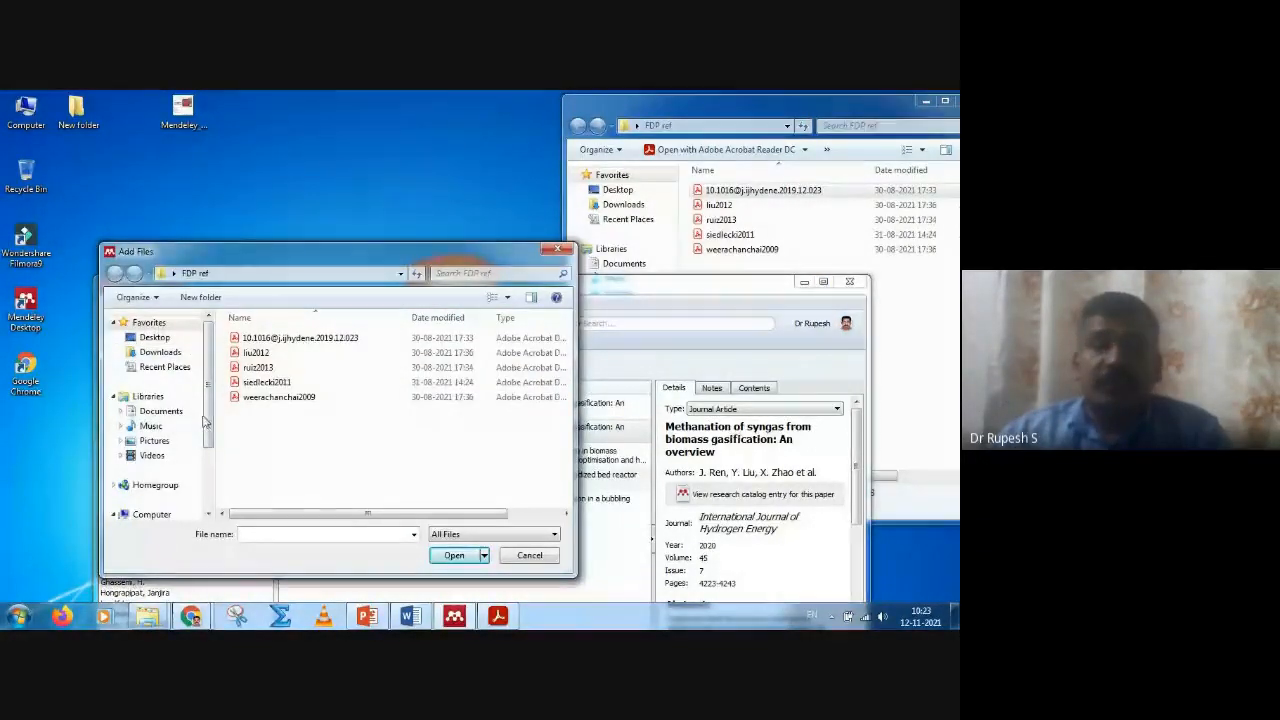
left_click(556, 251)
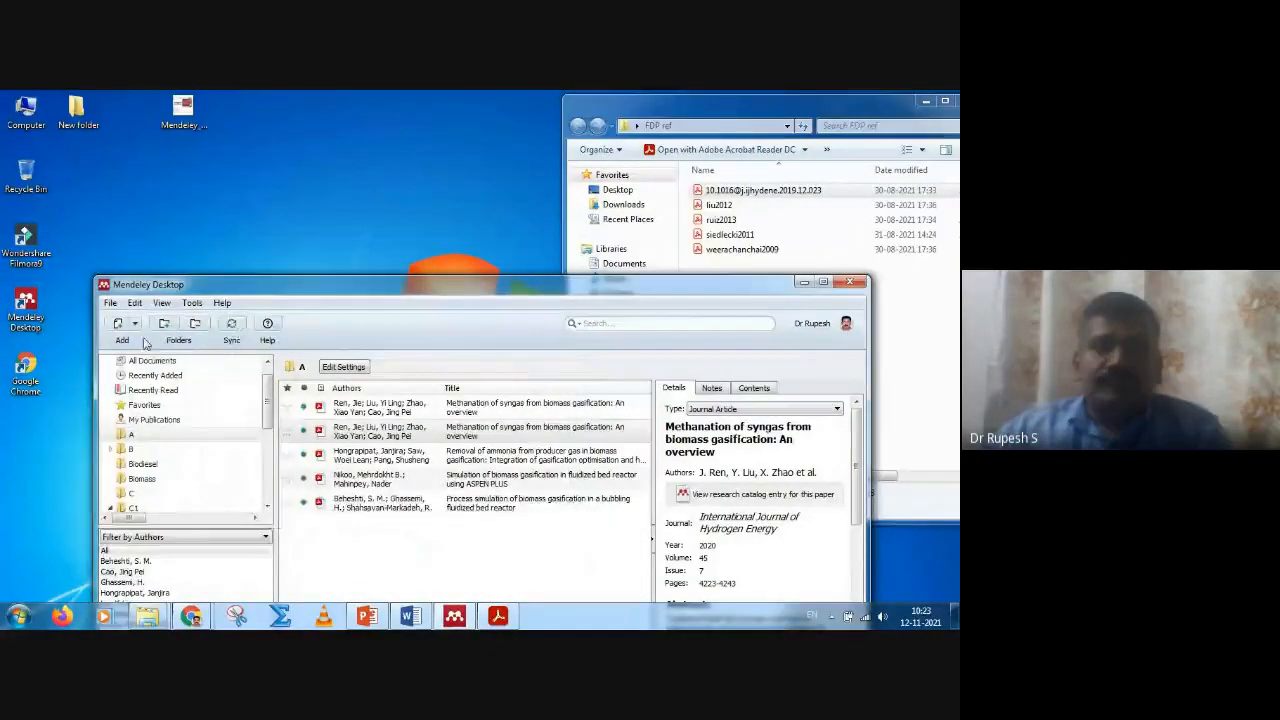
- Add the files liu2012, ruiz2013, siedlecki2011 and weerachanchai2009 from FDP ref to library folder A
left_click(136, 325)
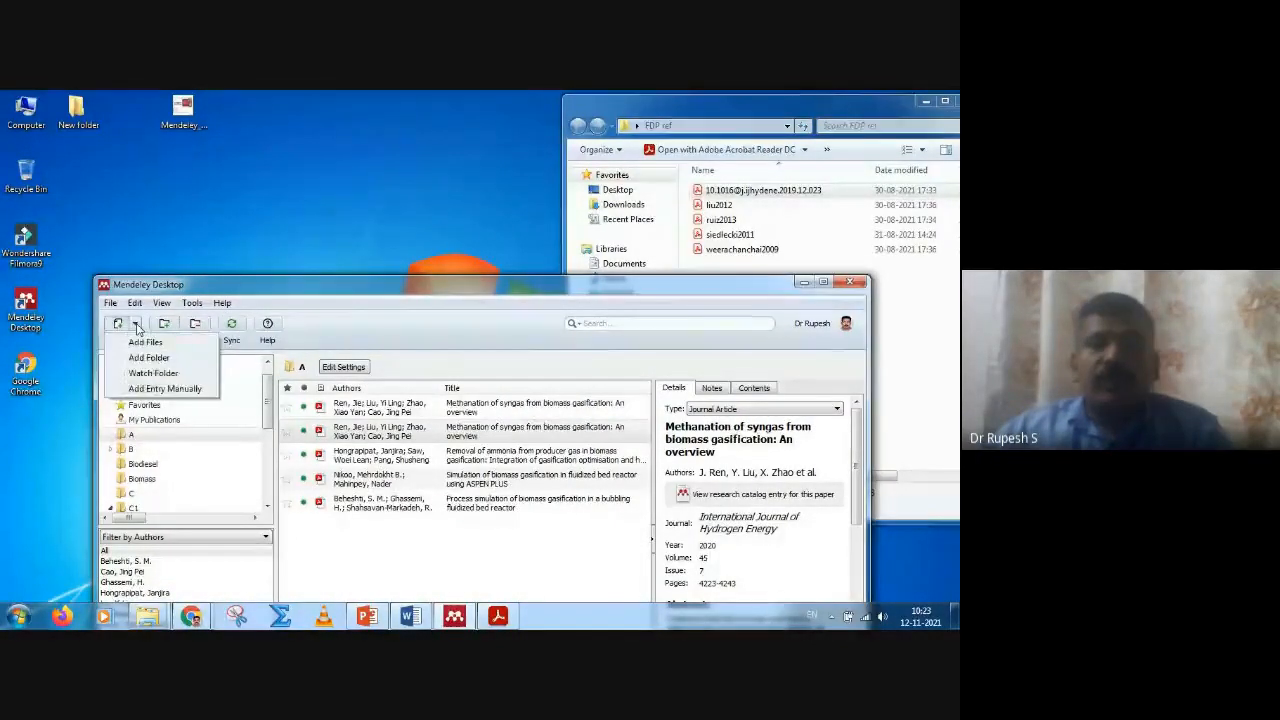
left_click(141, 343)
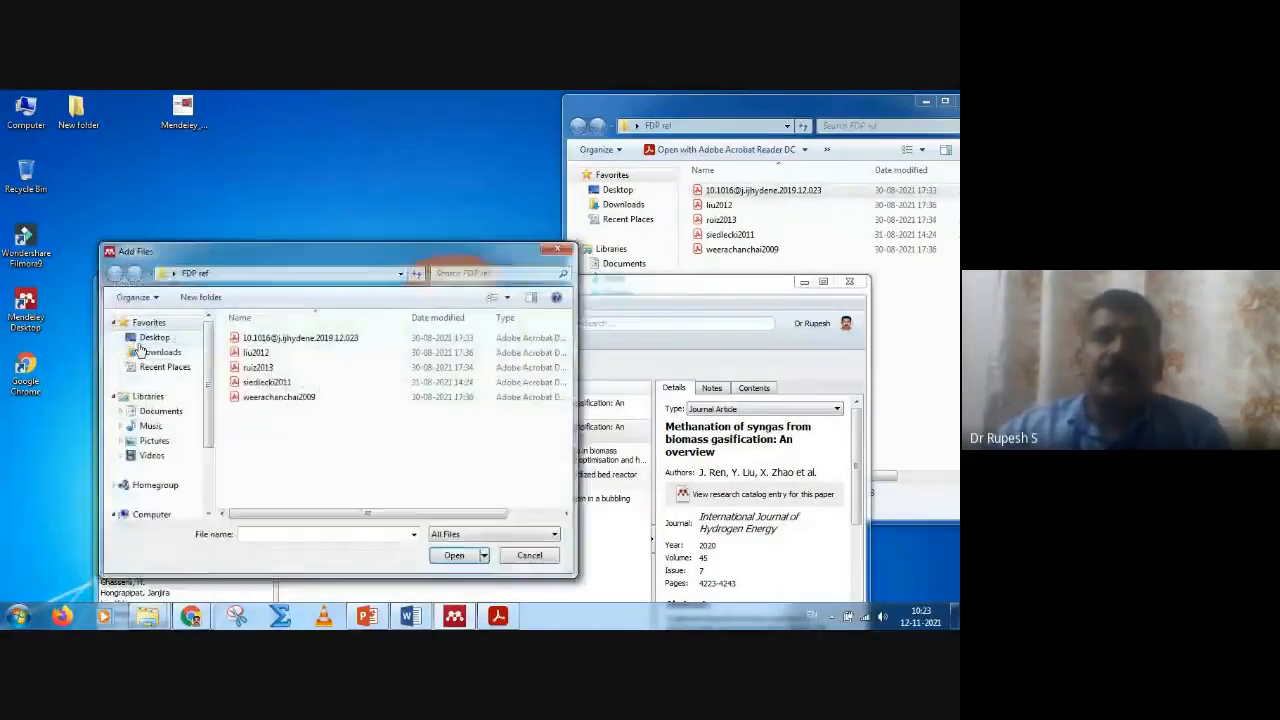
scroll(180, 470, "down", 2)
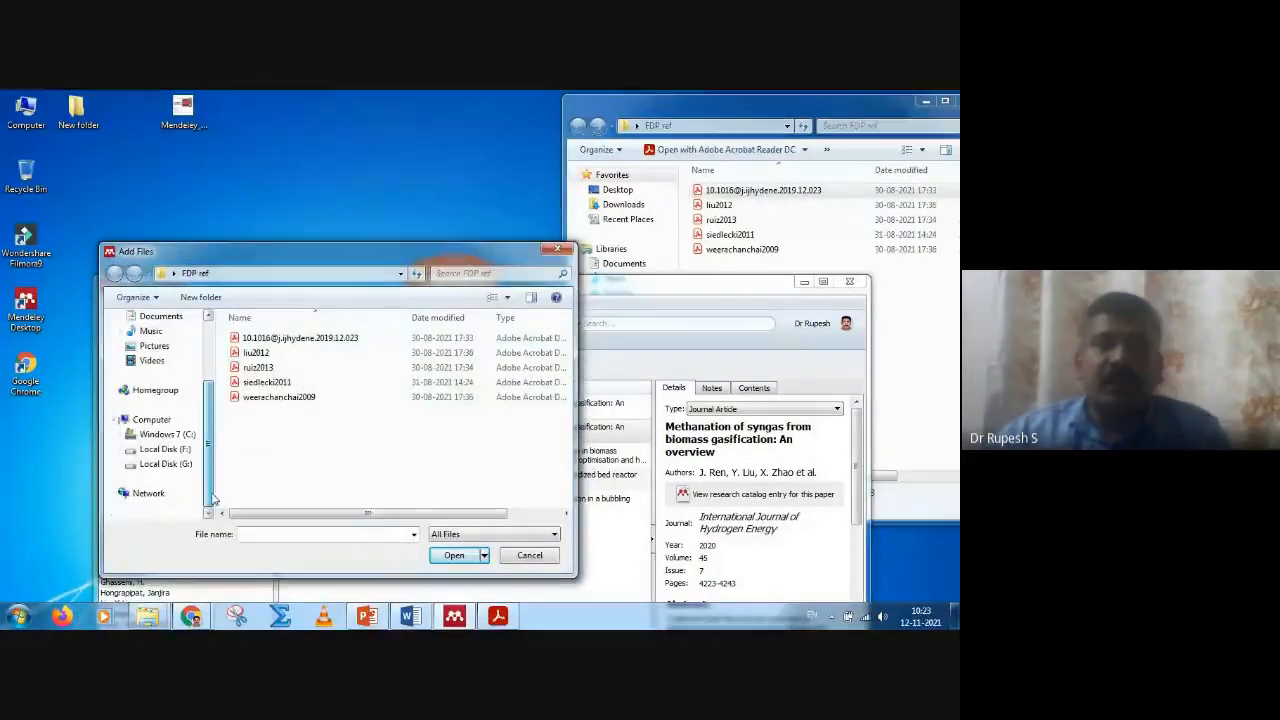
scroll(211, 478, "up", 2)
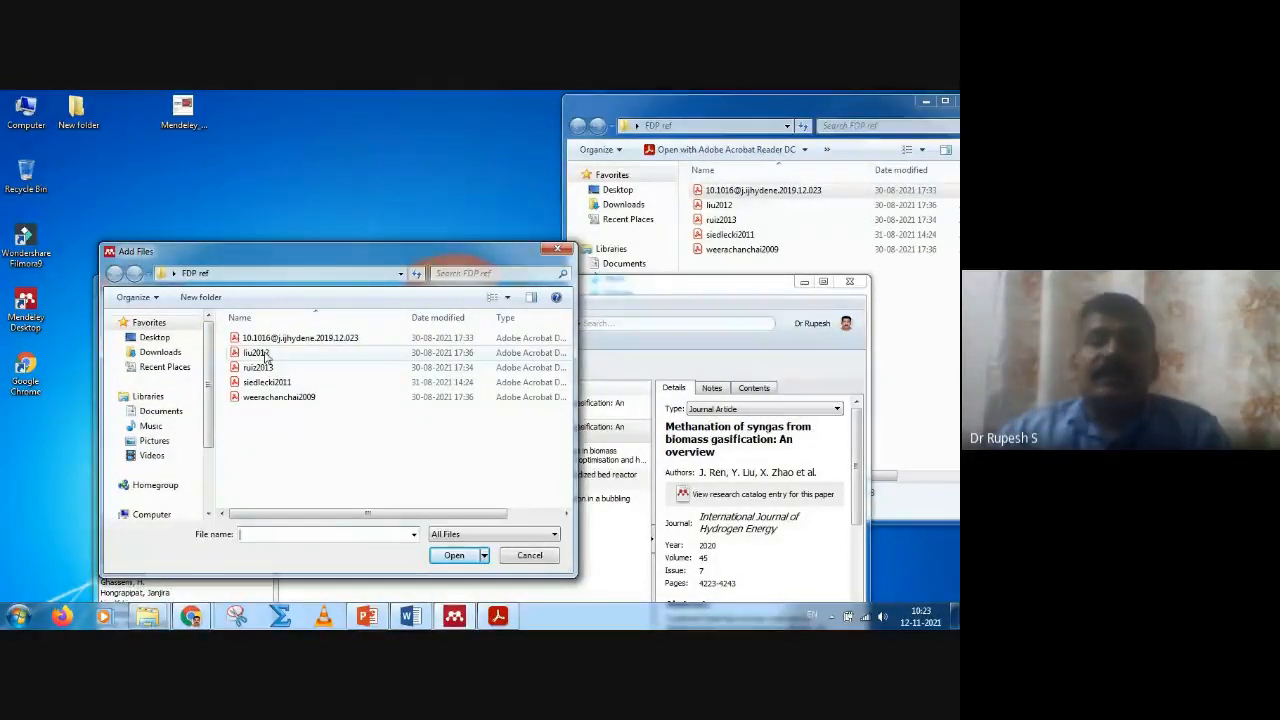
left_click(296, 343)
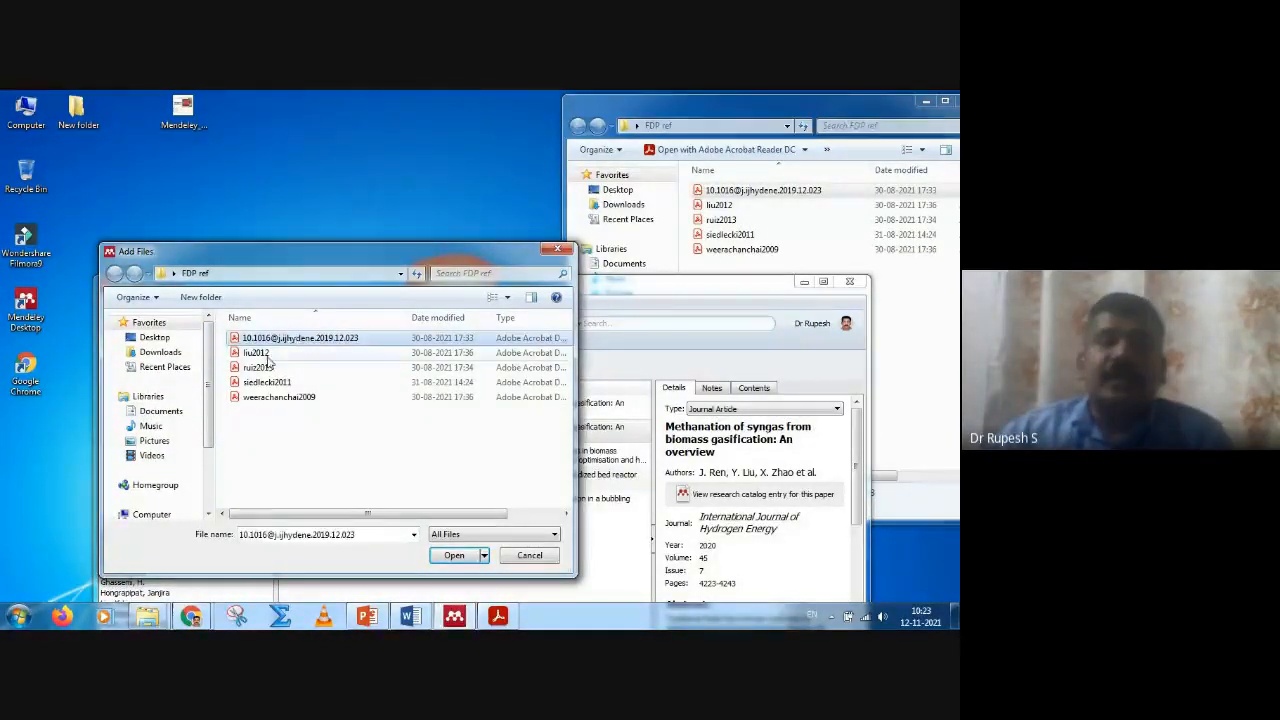
left_click(262, 354)
left_click(258, 367, "ctrl")
left_click(267, 382, "ctrl")
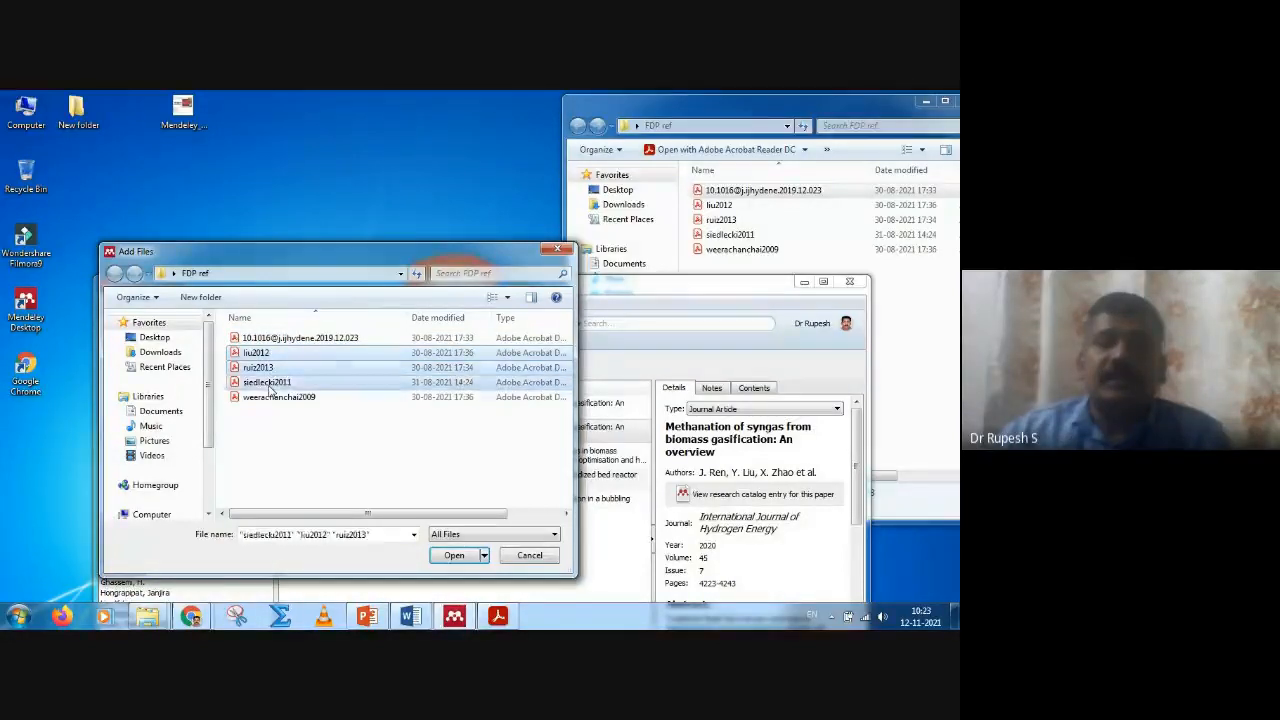
left_click(279, 397, "ctrl")
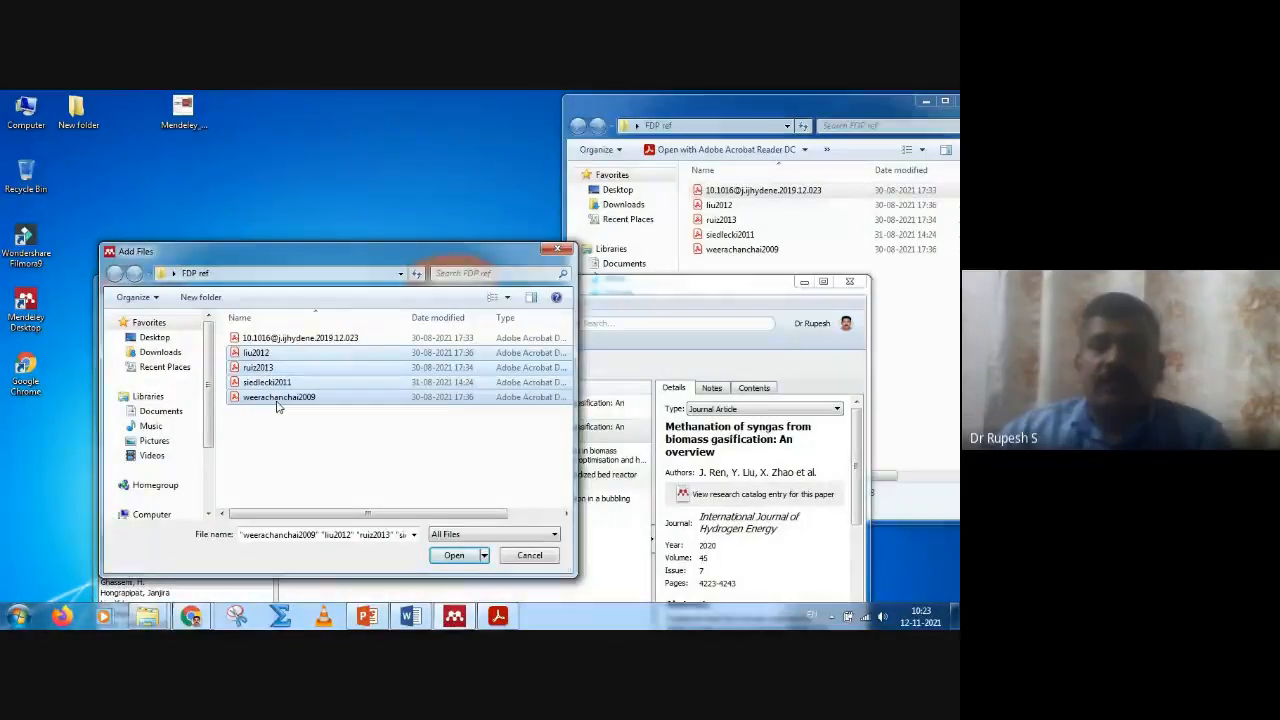
left_click(454, 557)
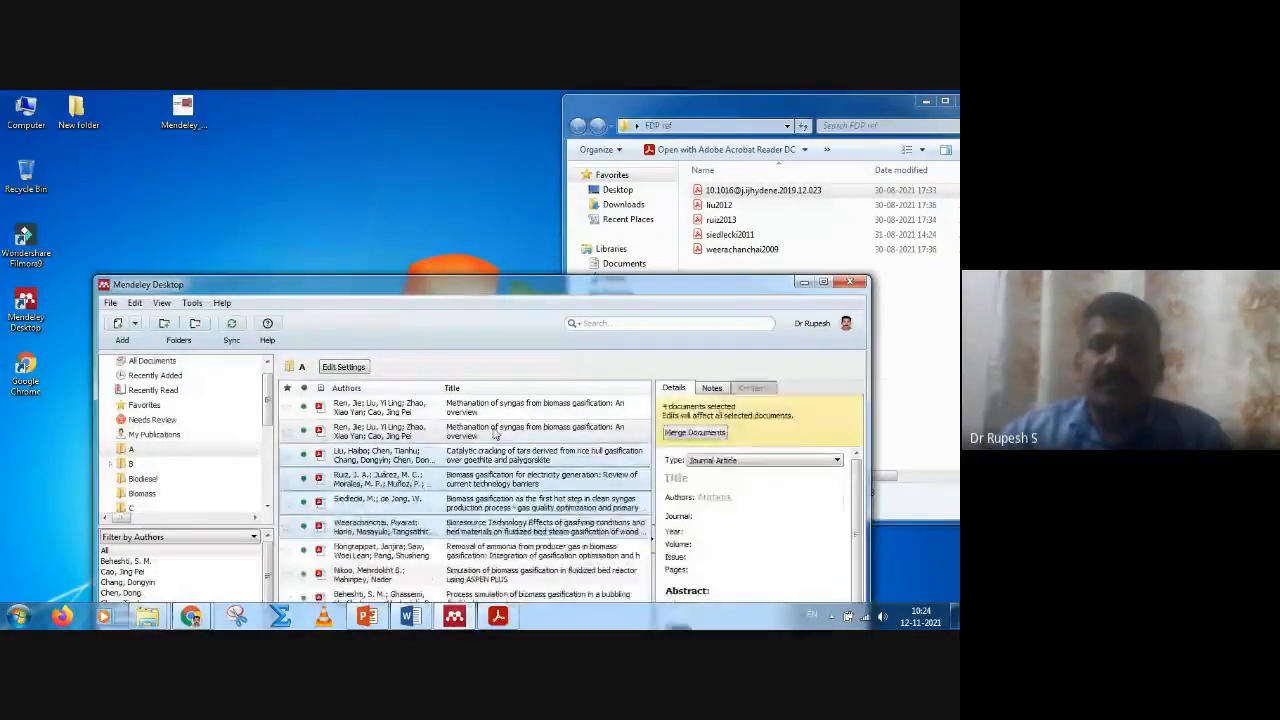
- View the notes area for the newly imported documents, then clear the document selection
left_click_drag(505, 292, 507, 182)
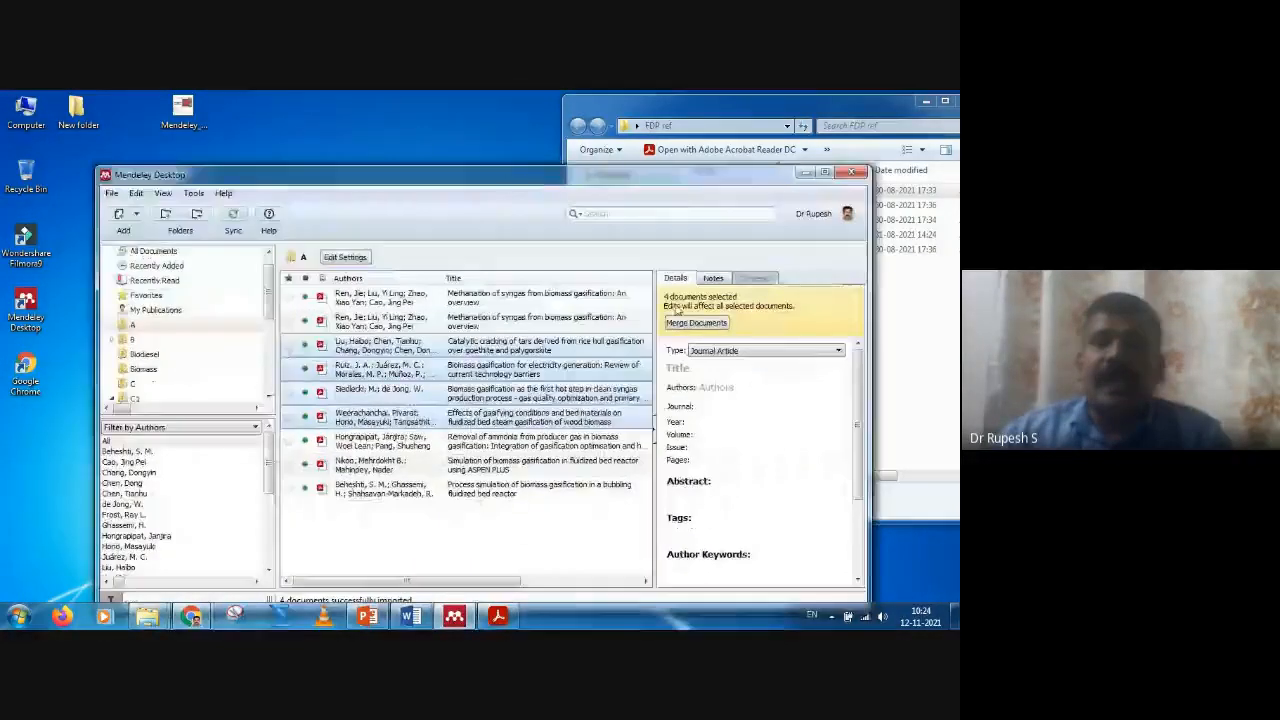
left_click(713, 278)
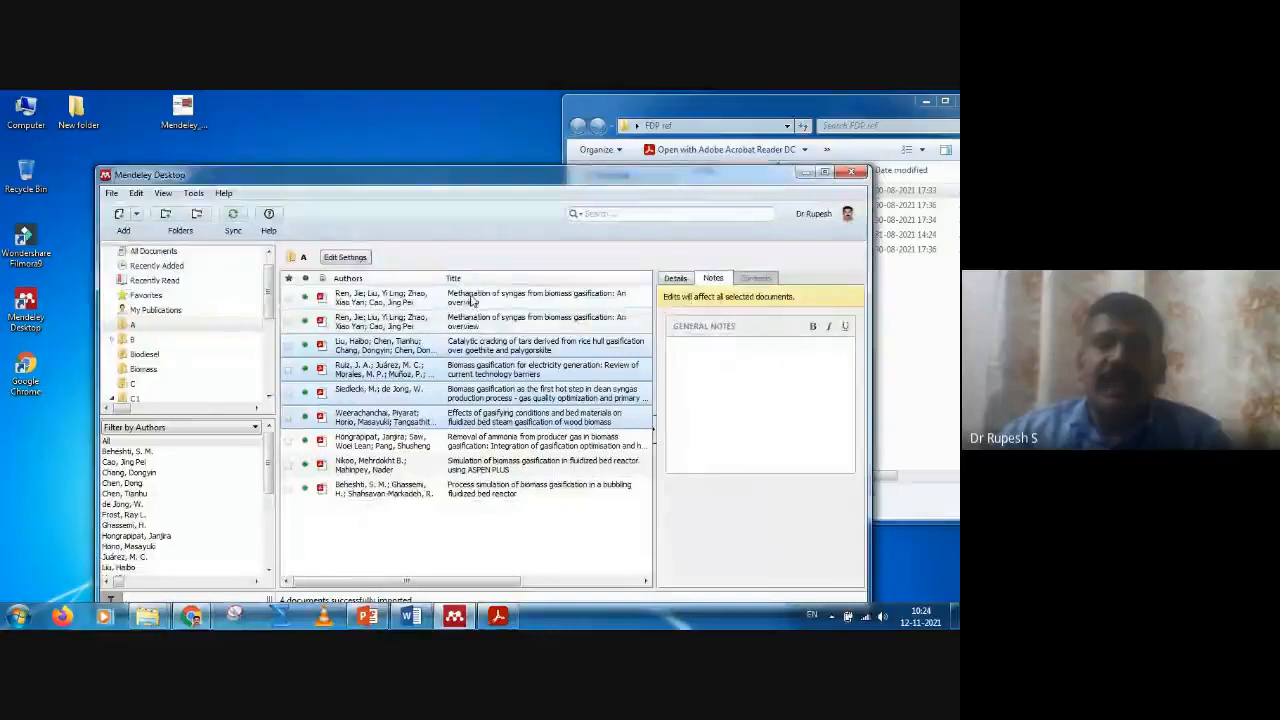
left_click(530, 545)
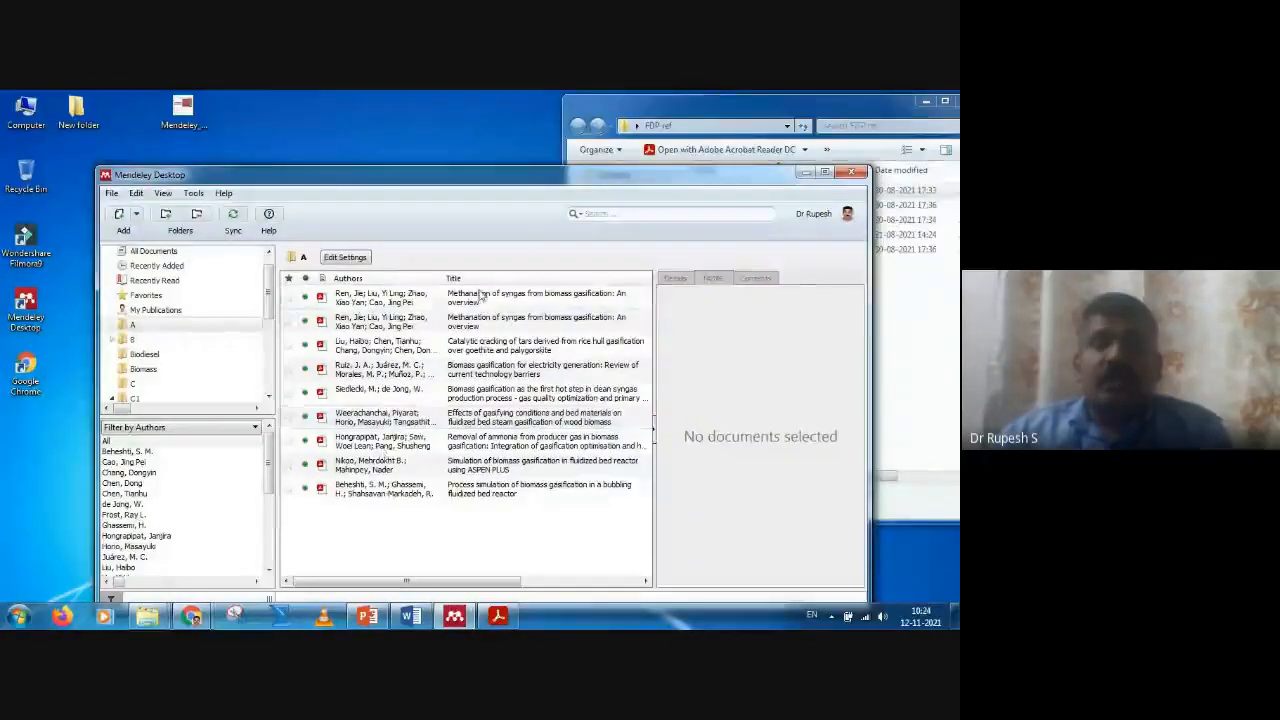
- Reposition the Mendeley and FDP ref windows, minimize the FDP ref window and maximize Mendeley
left_click_drag(583, 182, 550, 178)
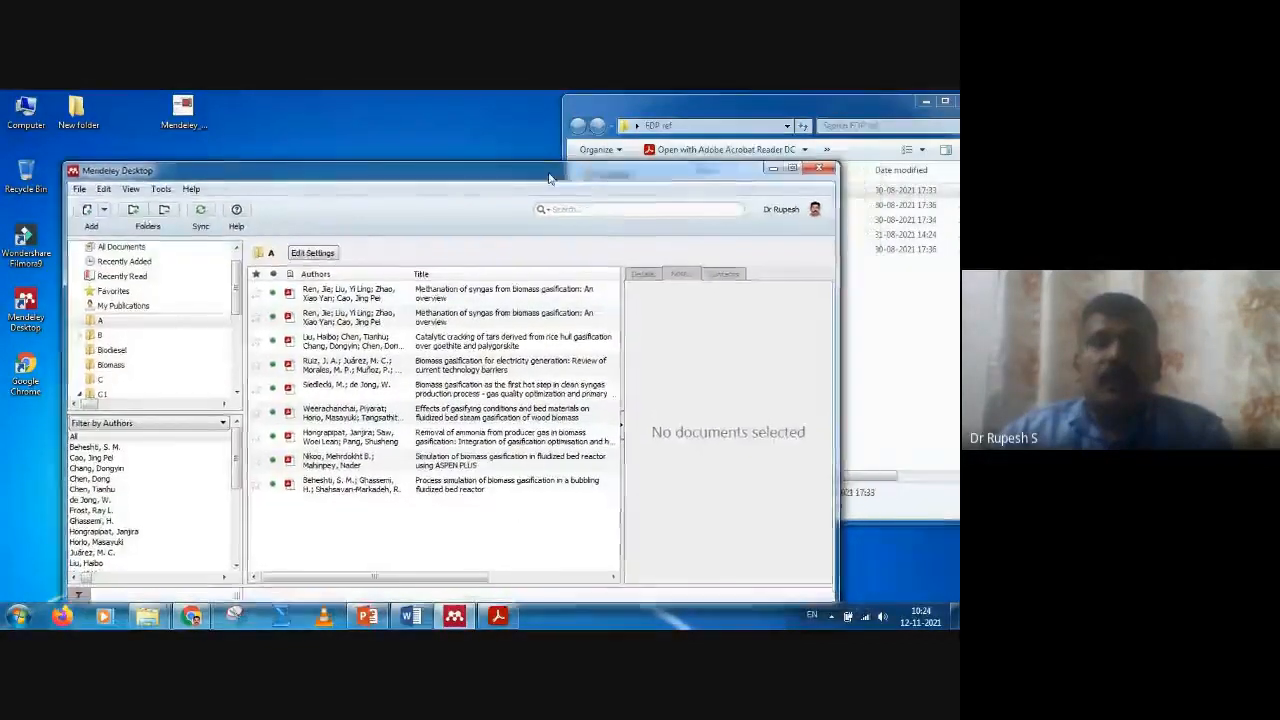
left_click_drag(858, 116, 790, 148)
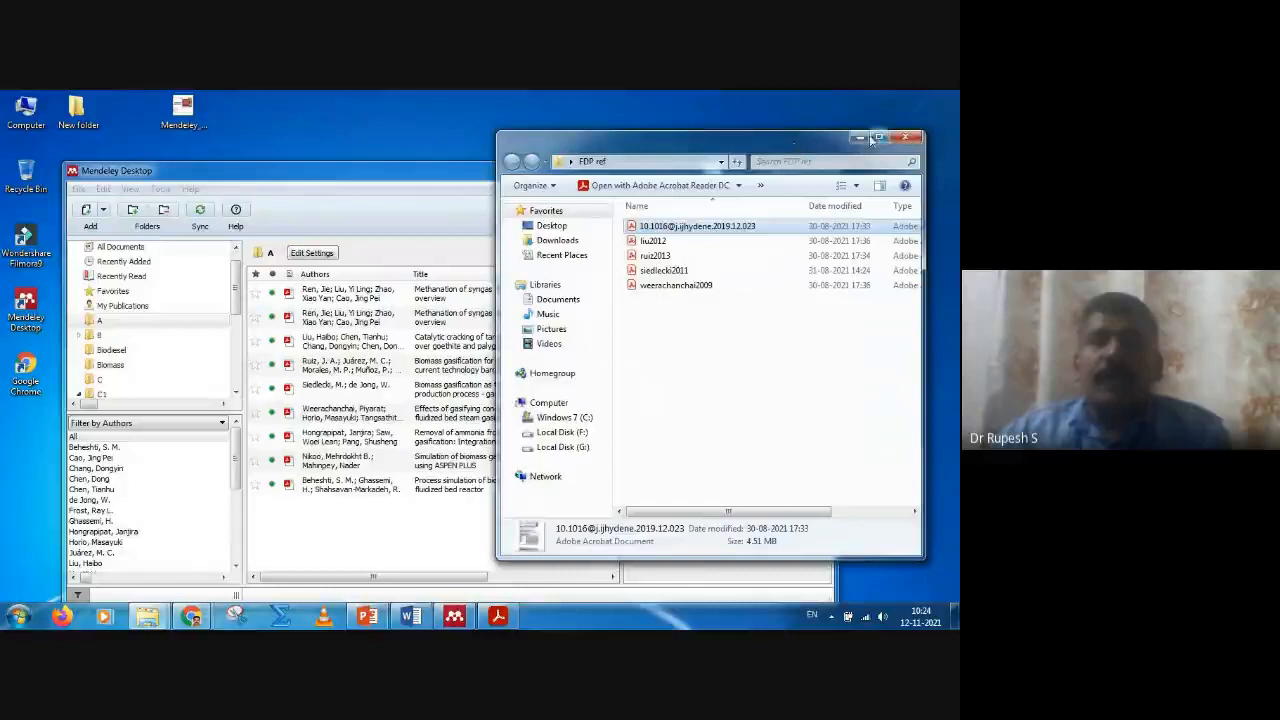
left_click(858, 136)
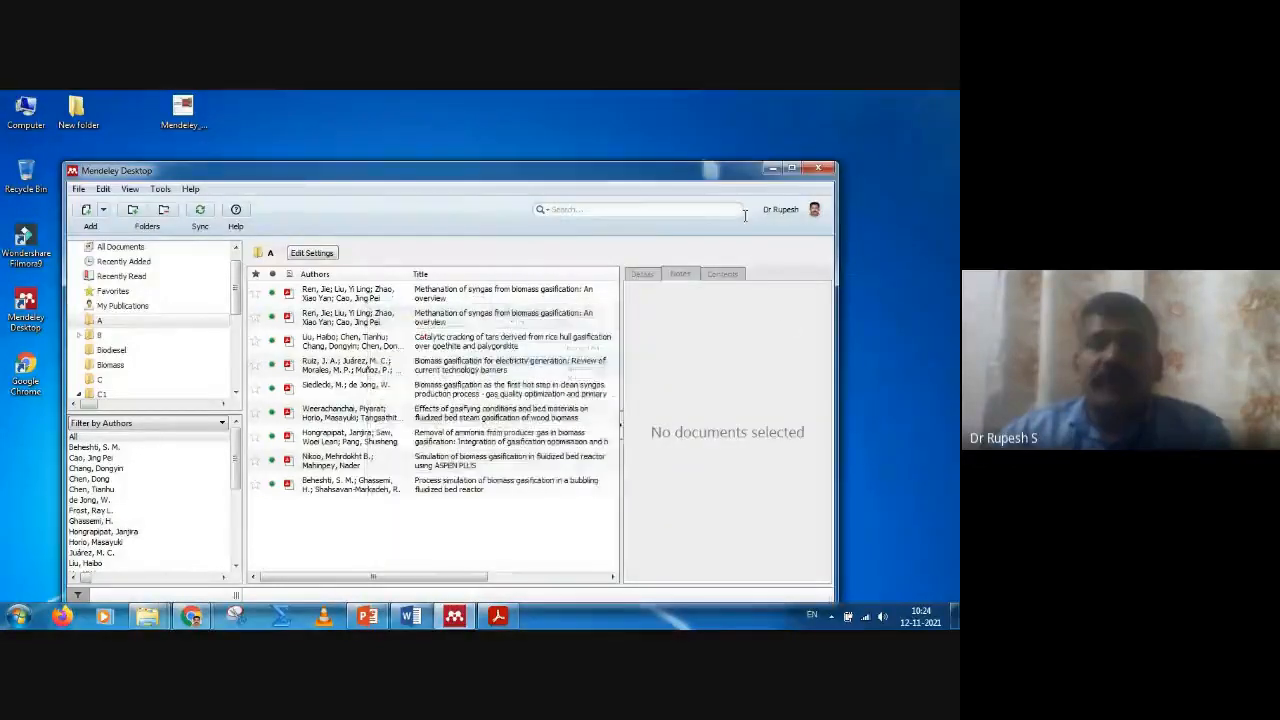
left_click(791, 168)
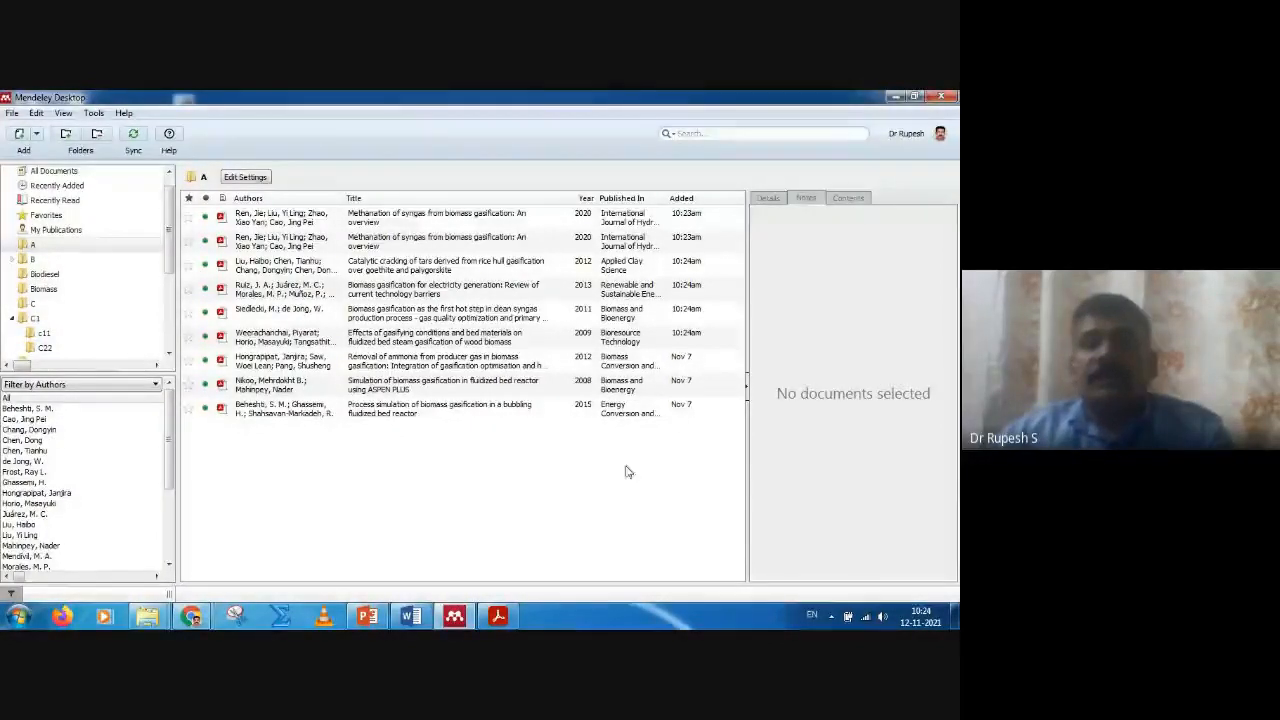
- Examine the details and abstract of the first "Methanation of syngas from biomass gasification" entry and check that Show Document Details is enabled
left_click(414, 222)
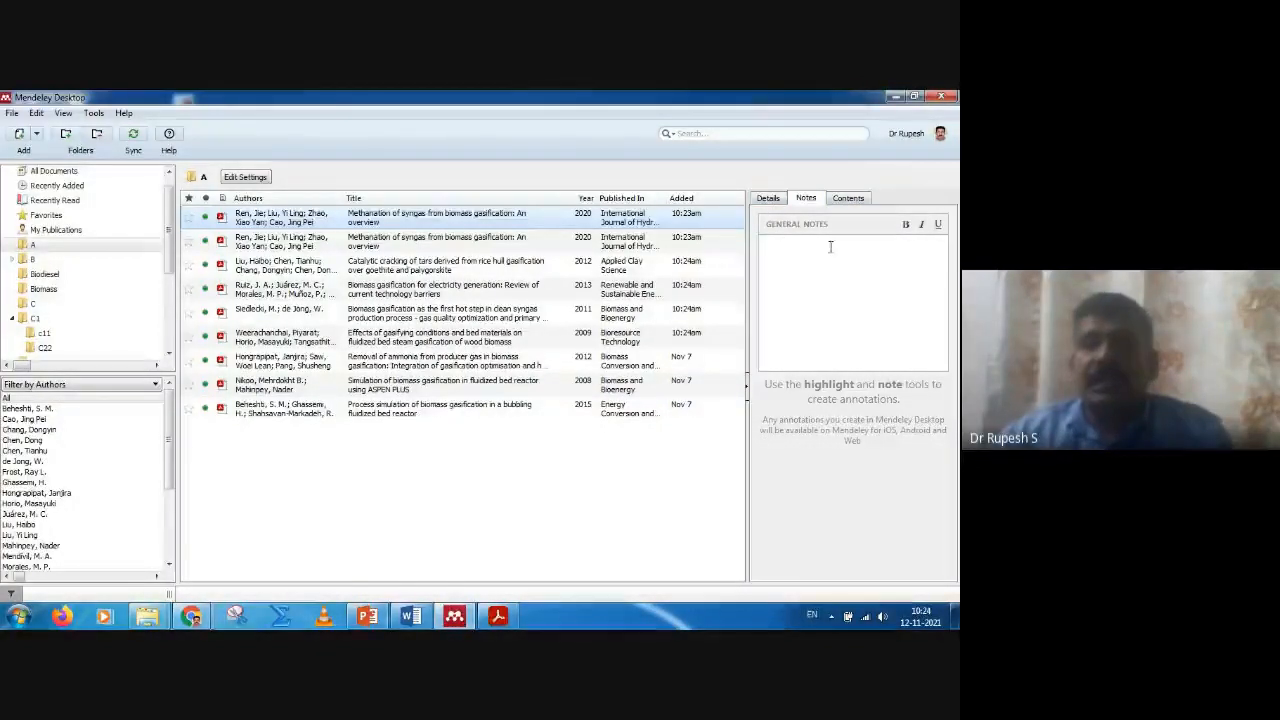
left_click(768, 199)
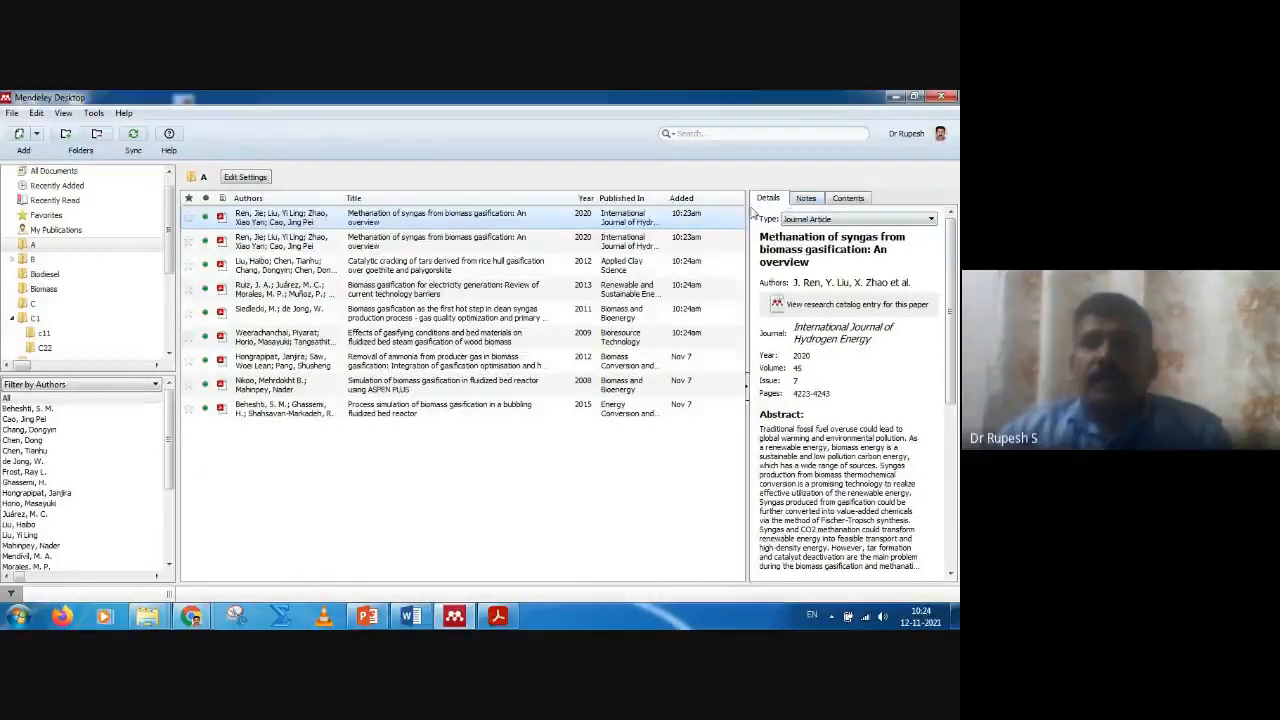
left_click(64, 113)
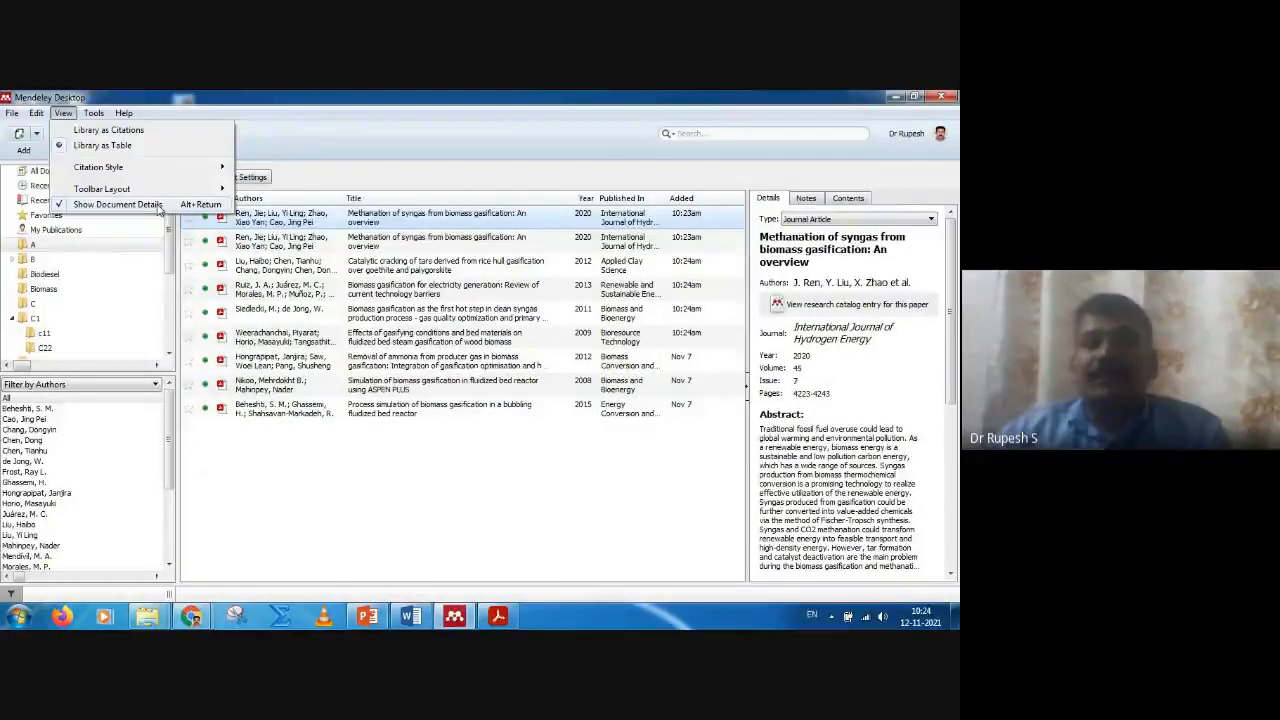
left_click(737, 176)
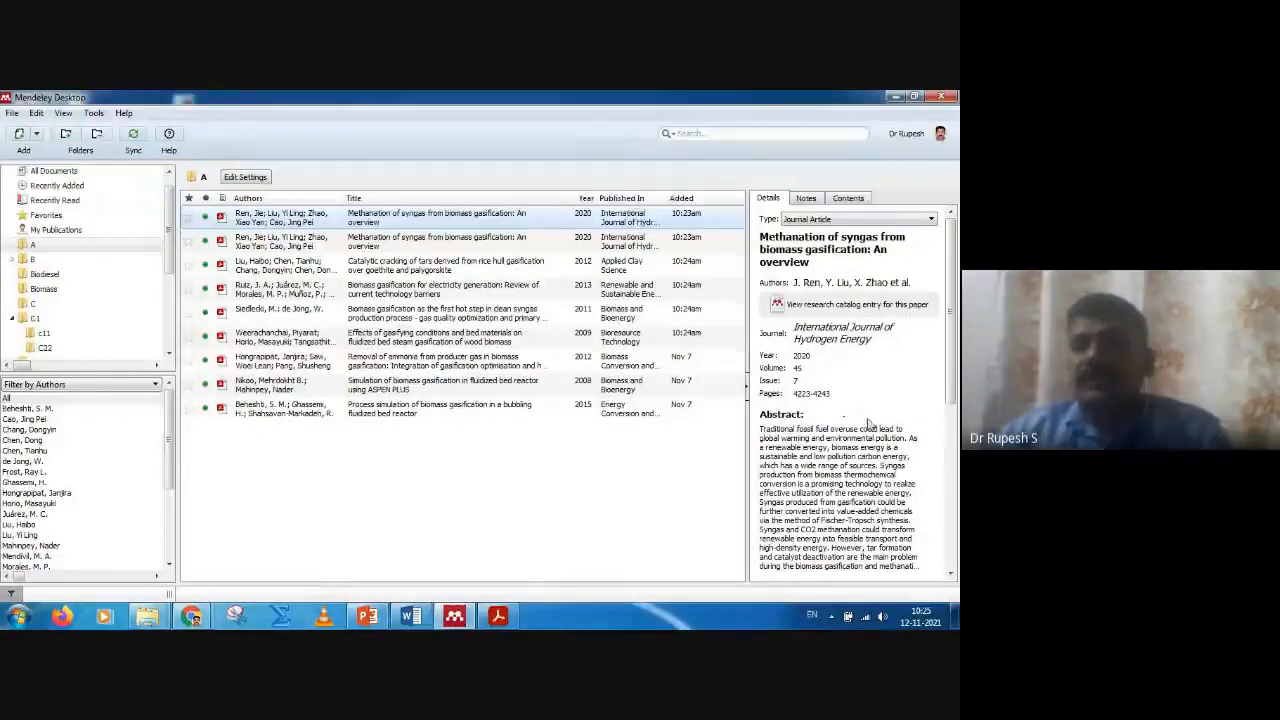
scroll(868, 424, "down", 3)
scroll(827, 522, "up", 3)
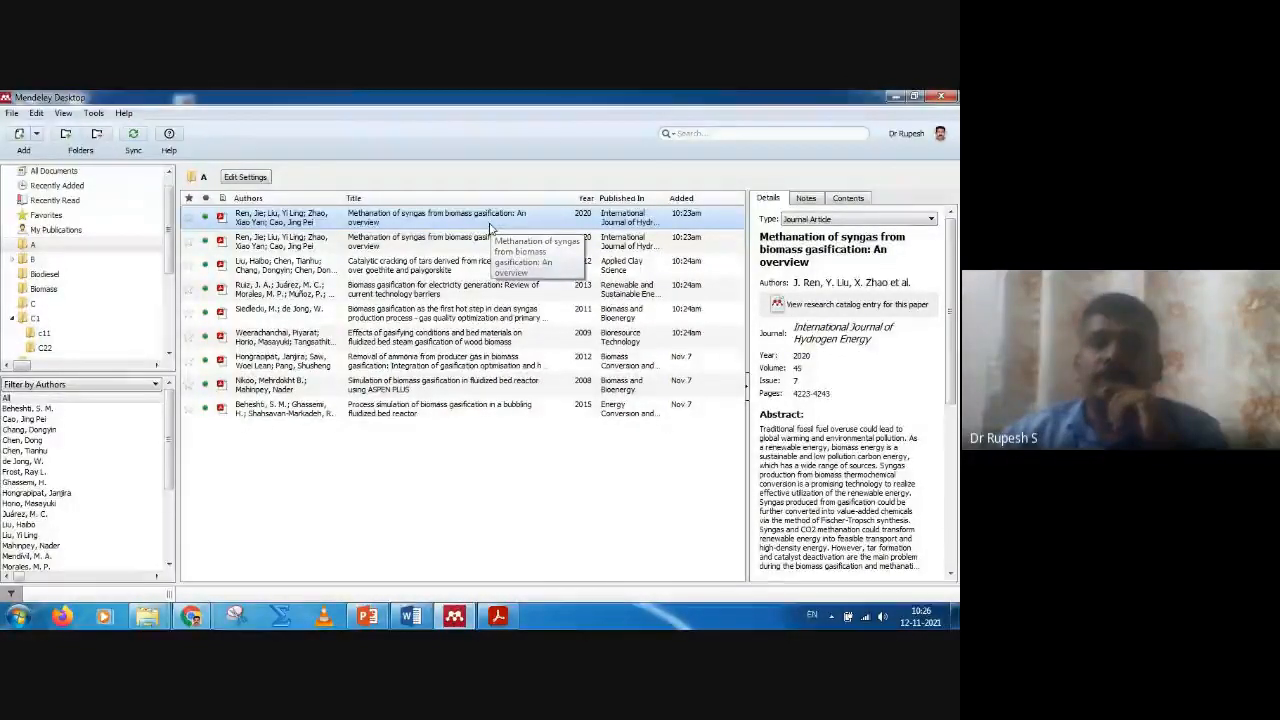
- Compare the contents outlines of the methanation and "Catalytic cracking of tars" entries, open the latter's PDF, and return to the library
left_click(848, 198)
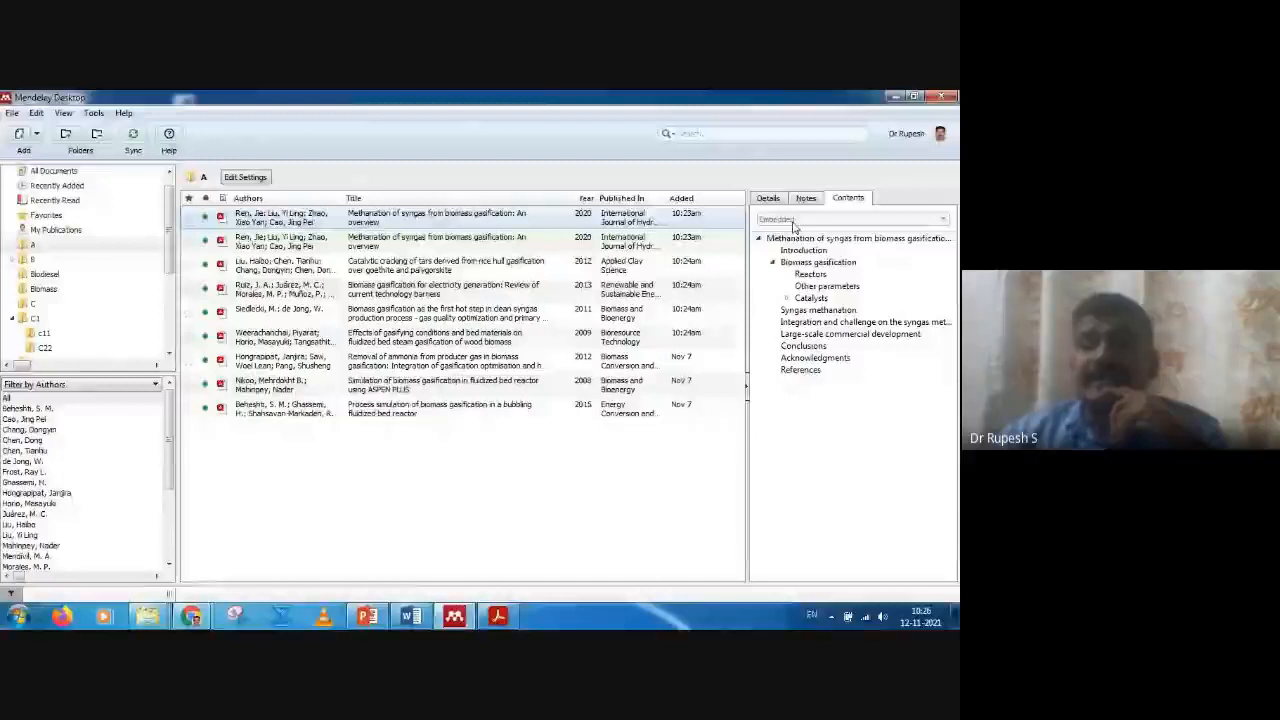
left_click(430, 246)
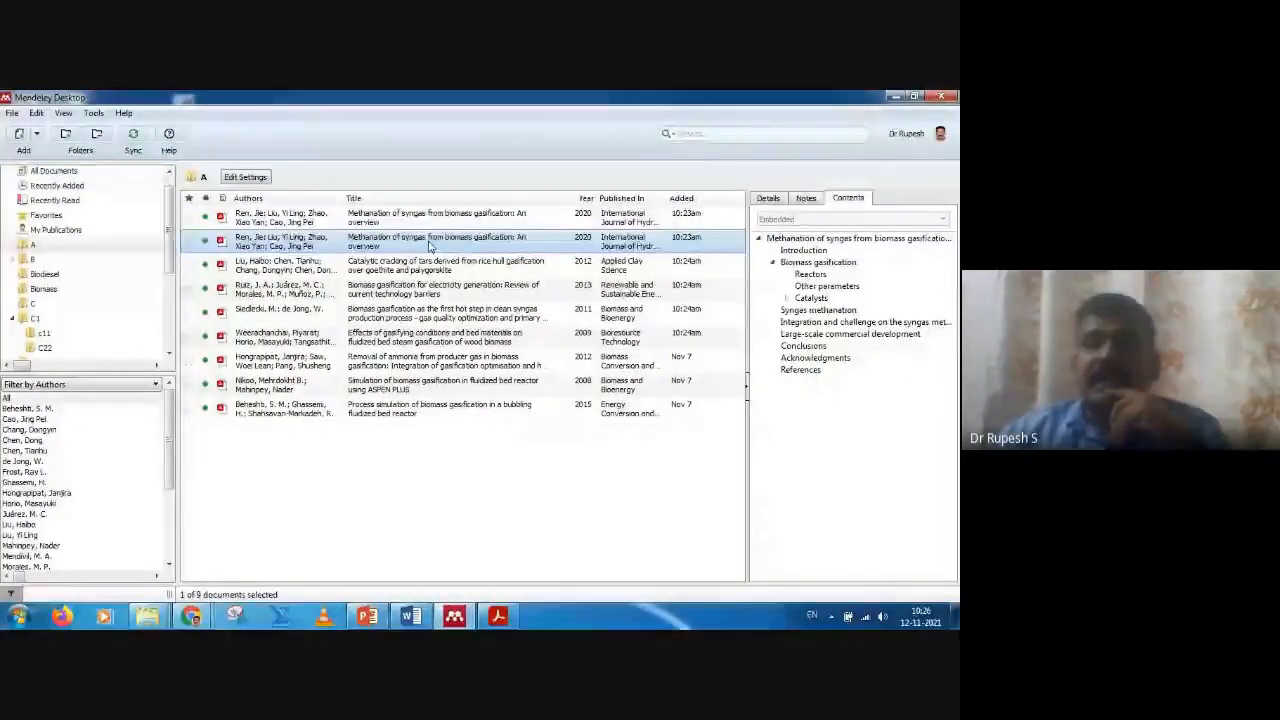
left_click(453, 272)
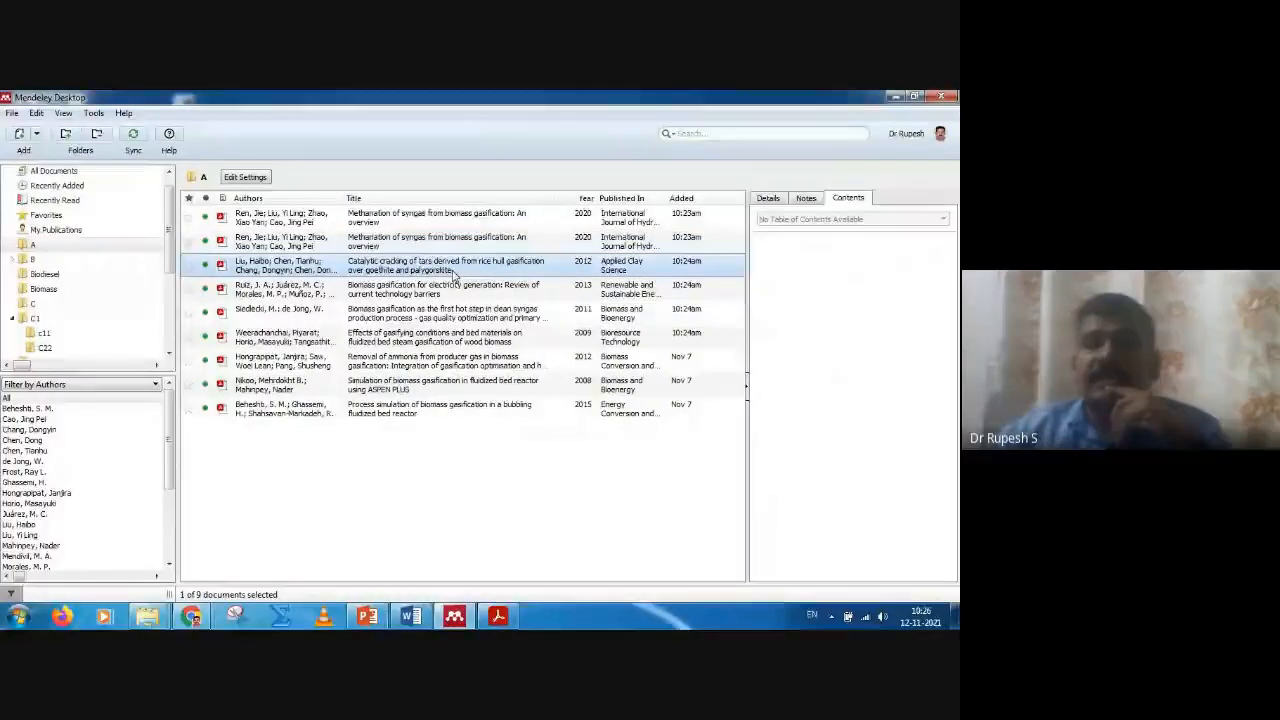
double_click(454, 276)
left_click(23, 179)
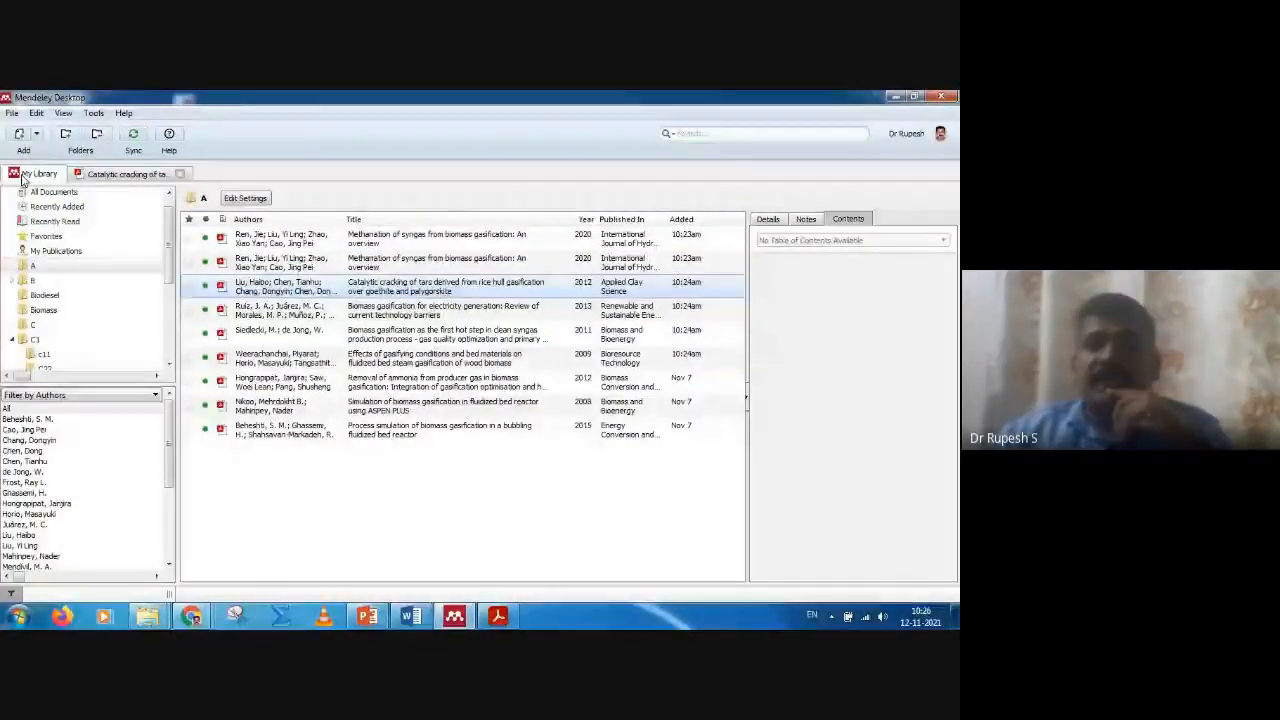
- View the document details of "Biomass gasification for electricity generation" and of the first methanation article
left_click(450, 310)
left_click(769, 220)
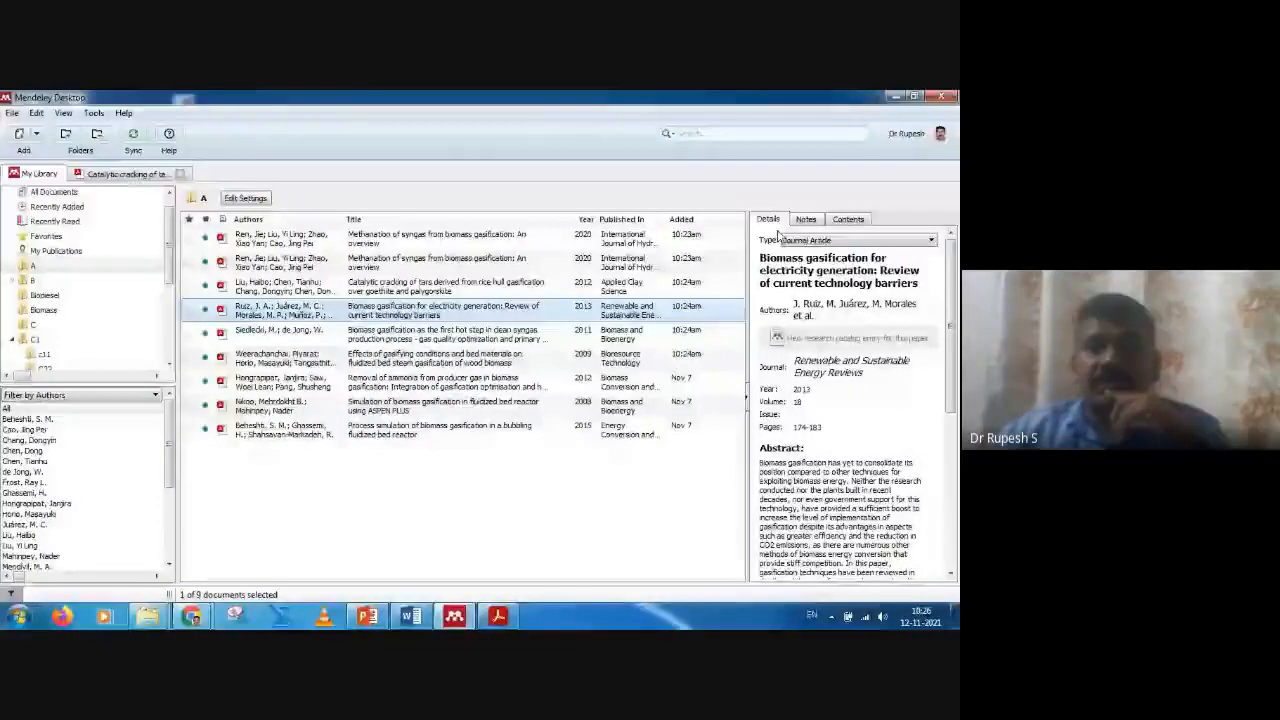
left_click(600, 239)
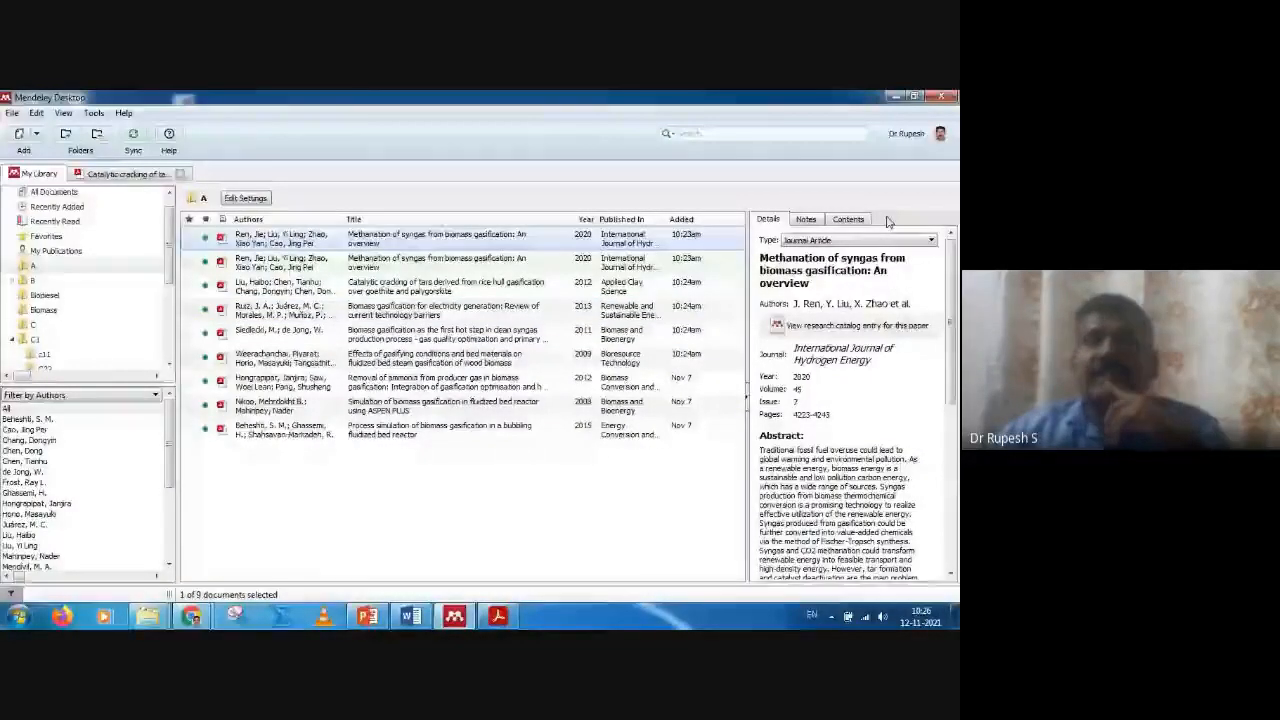
- Open the methanation article's PDF at Syngas methanation from its contents outline and look through page 12
left_click(850, 219)
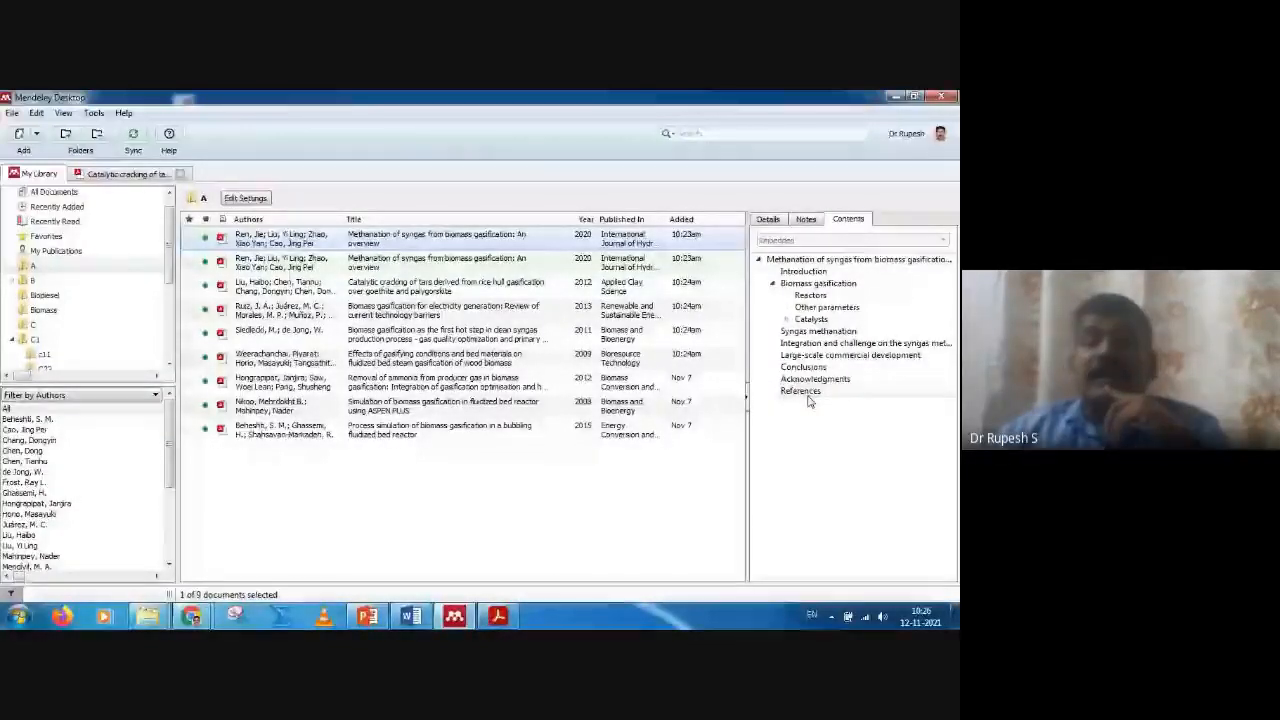
left_click(811, 334)
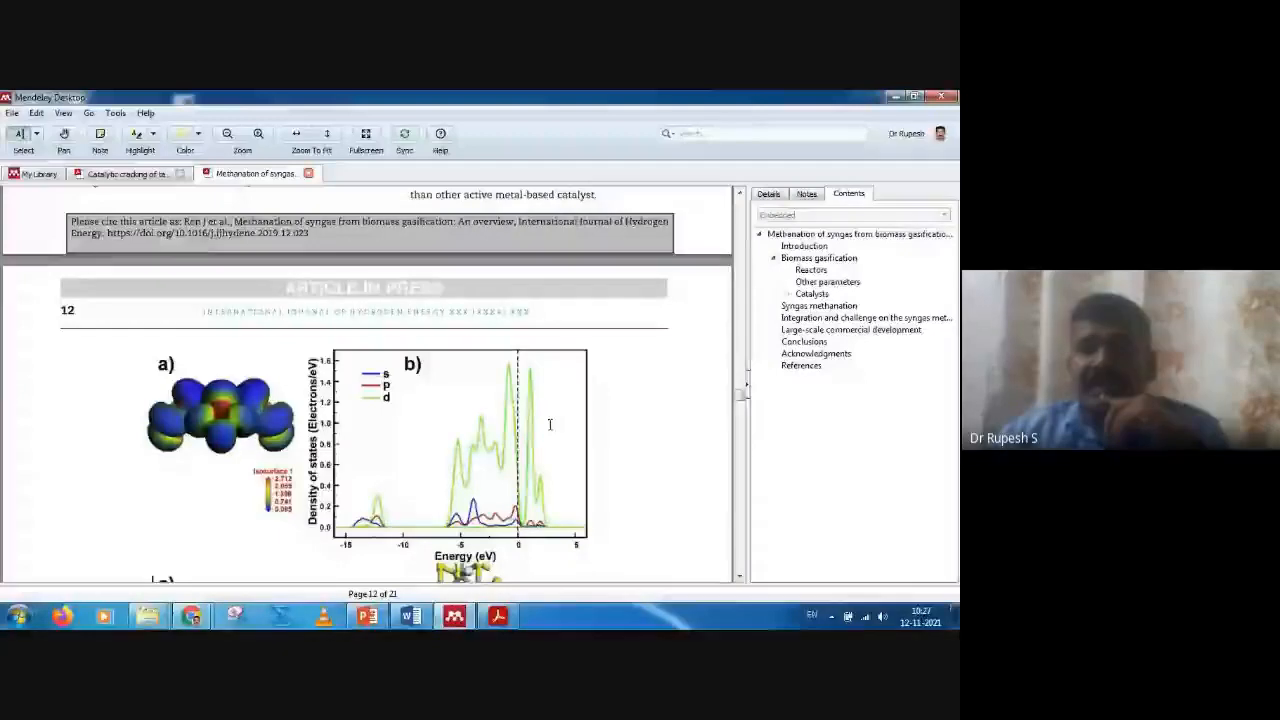
scroll(642, 360, "up", 1)
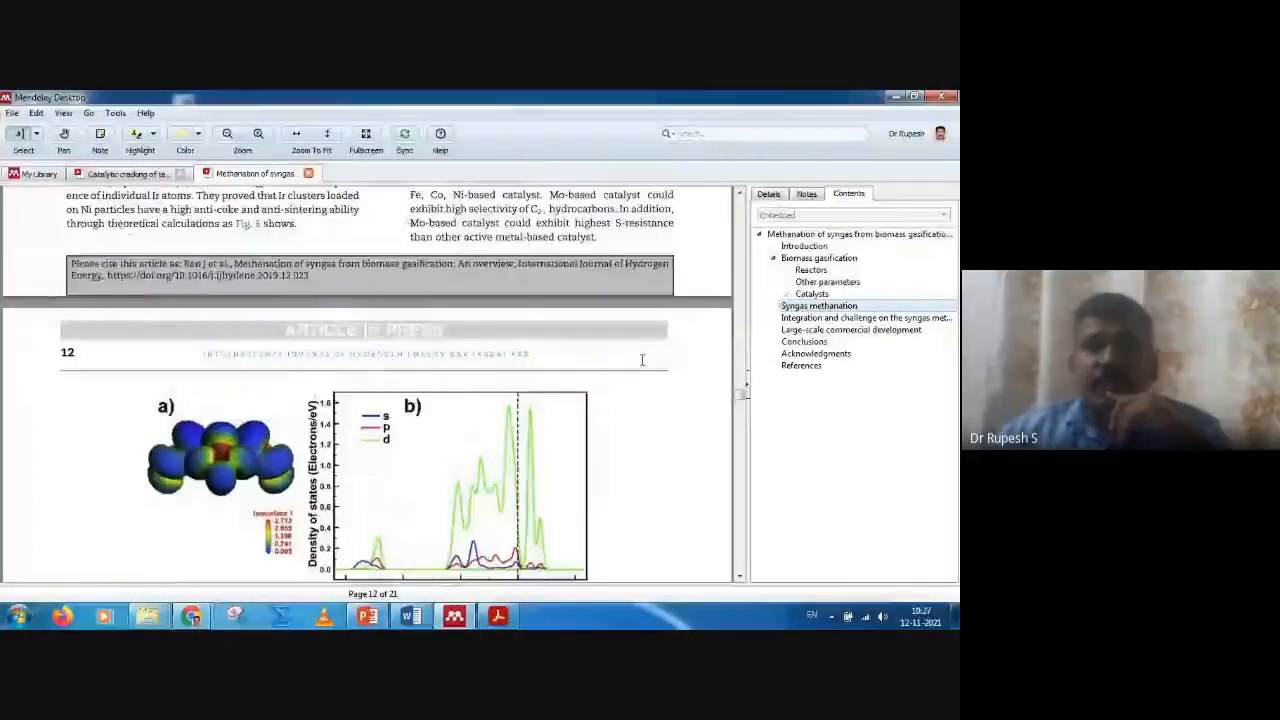
scroll(642, 360, "down", 5)
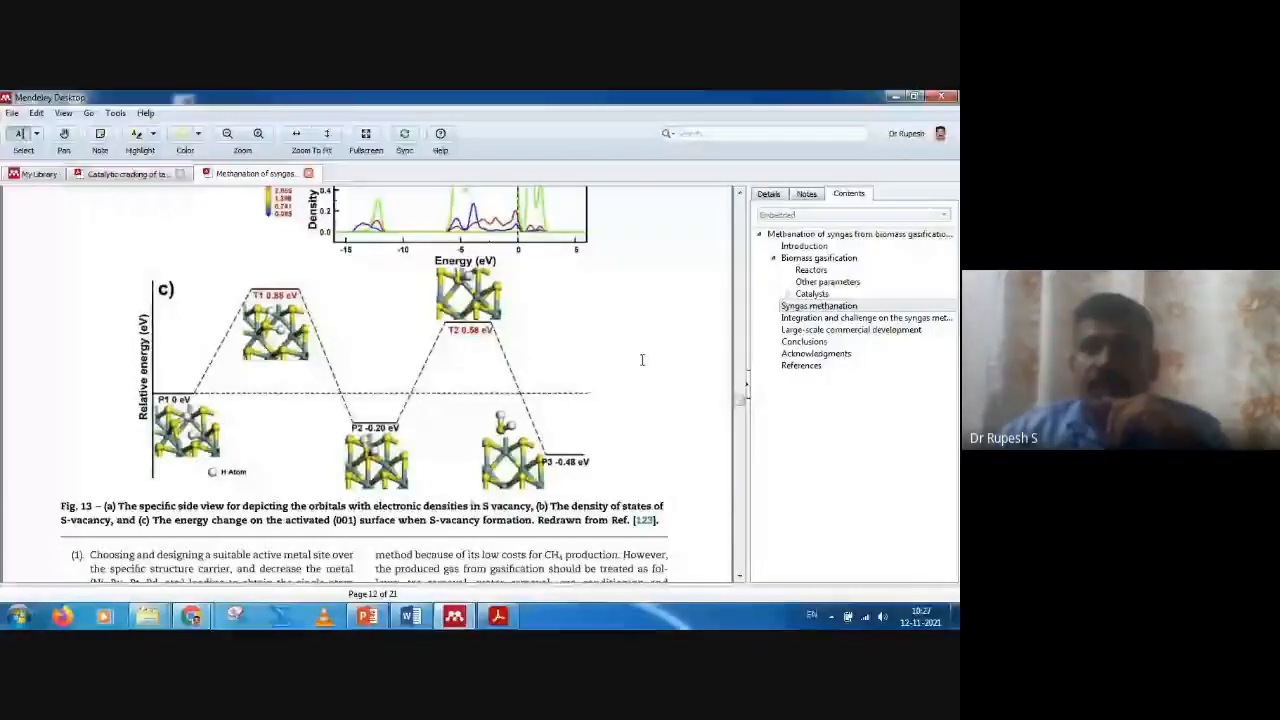
scroll(642, 360, "down", 2)
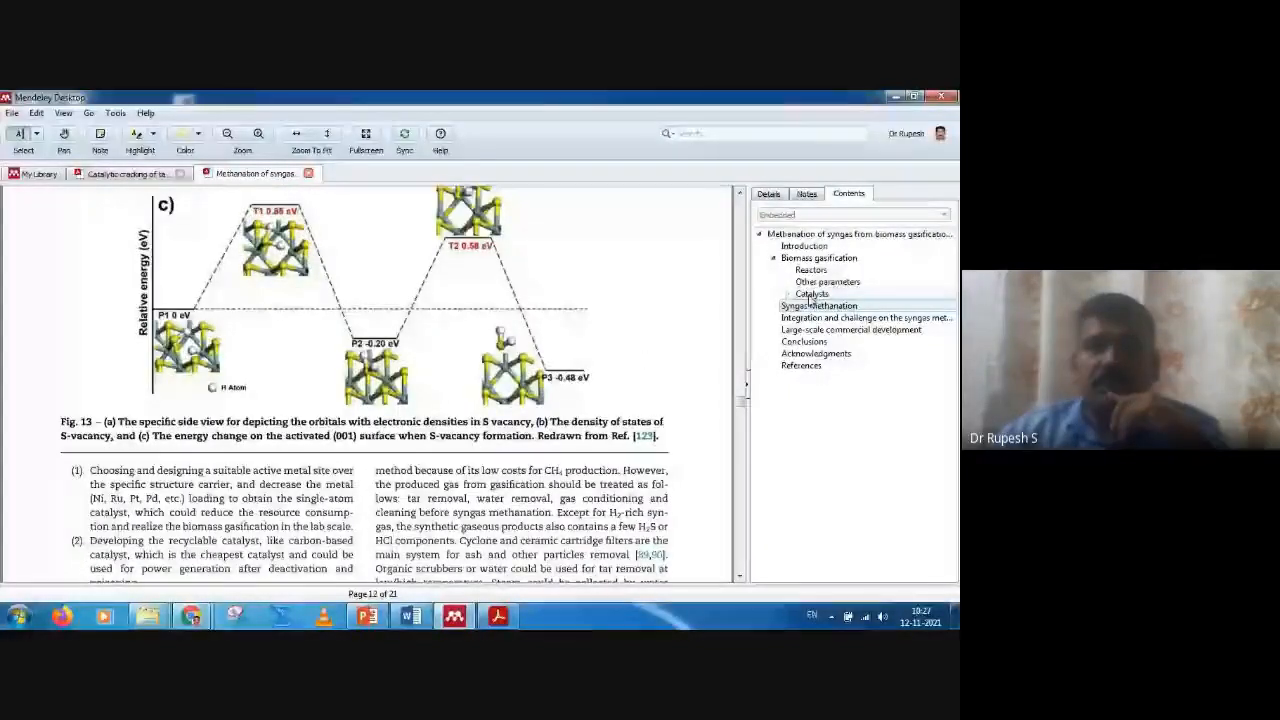
- Go through the Catalysts, Biomass gasification, Acknowledgments and References sections of the methanation PDF using its contents outline
left_click(811, 295)
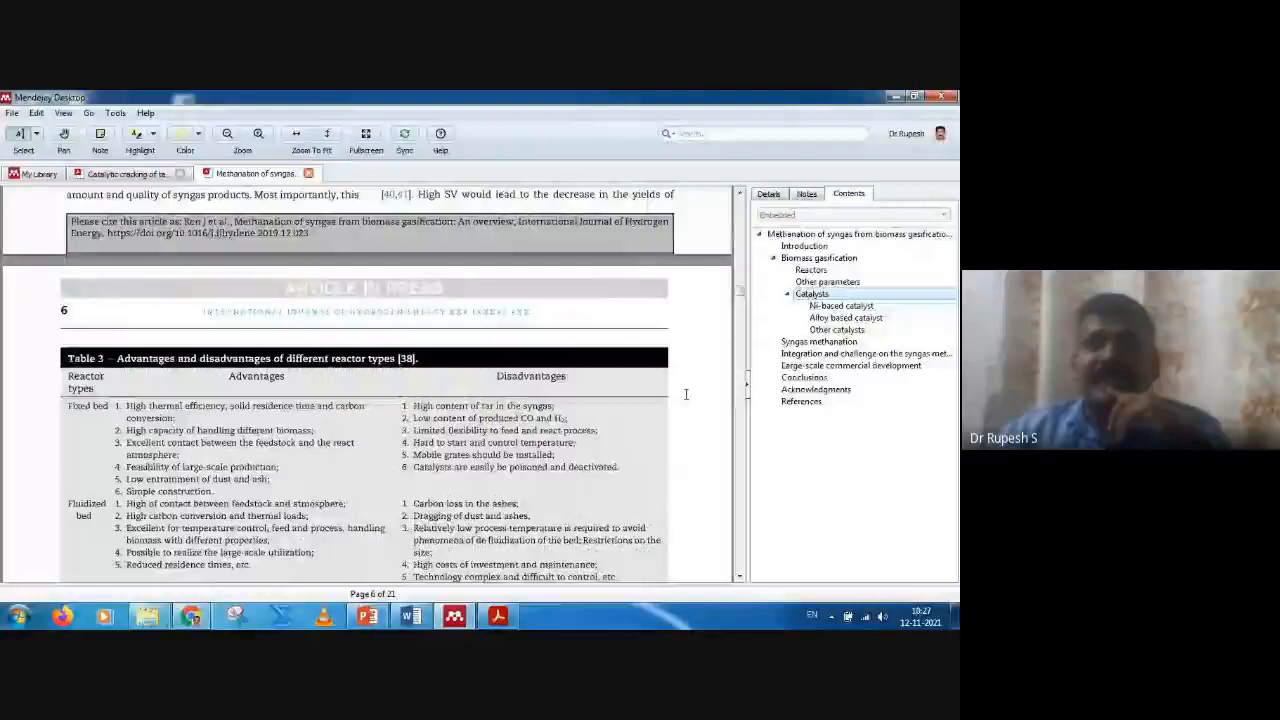
double_click(818, 260)
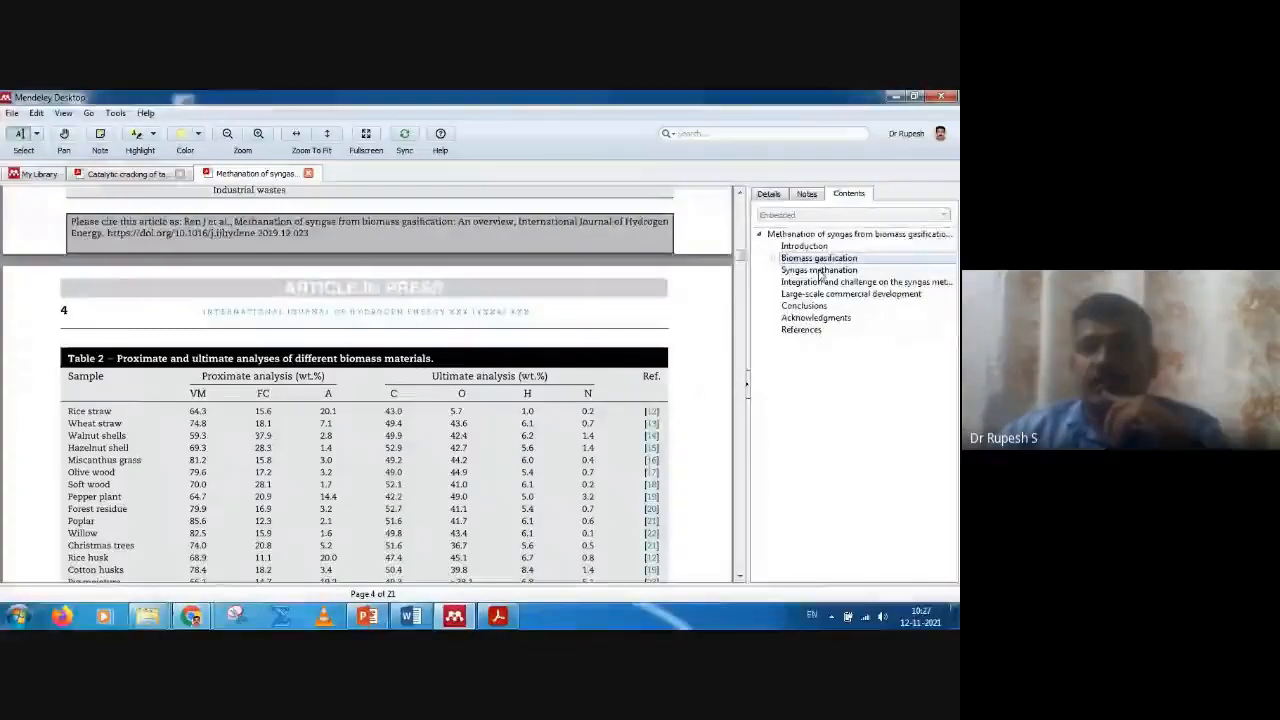
left_click(815, 318)
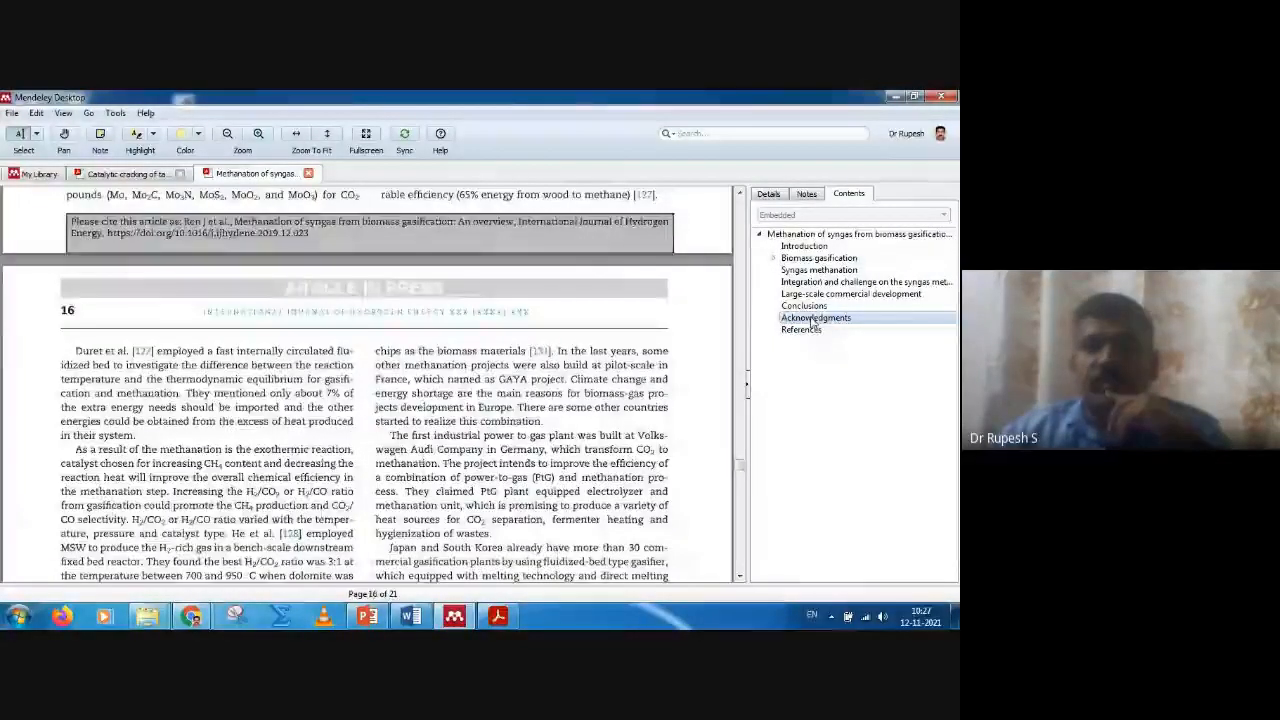
scroll(682, 384, "down", 3)
scroll(682, 384, "down", 10)
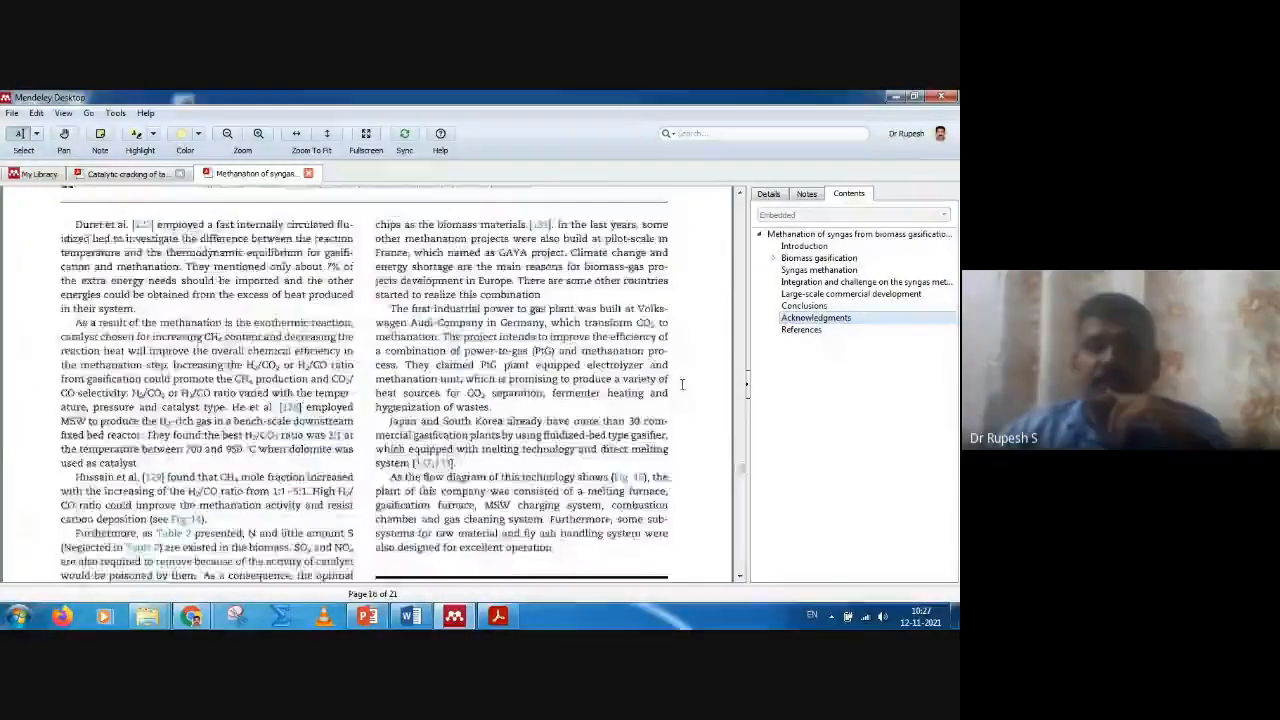
left_click(806, 331)
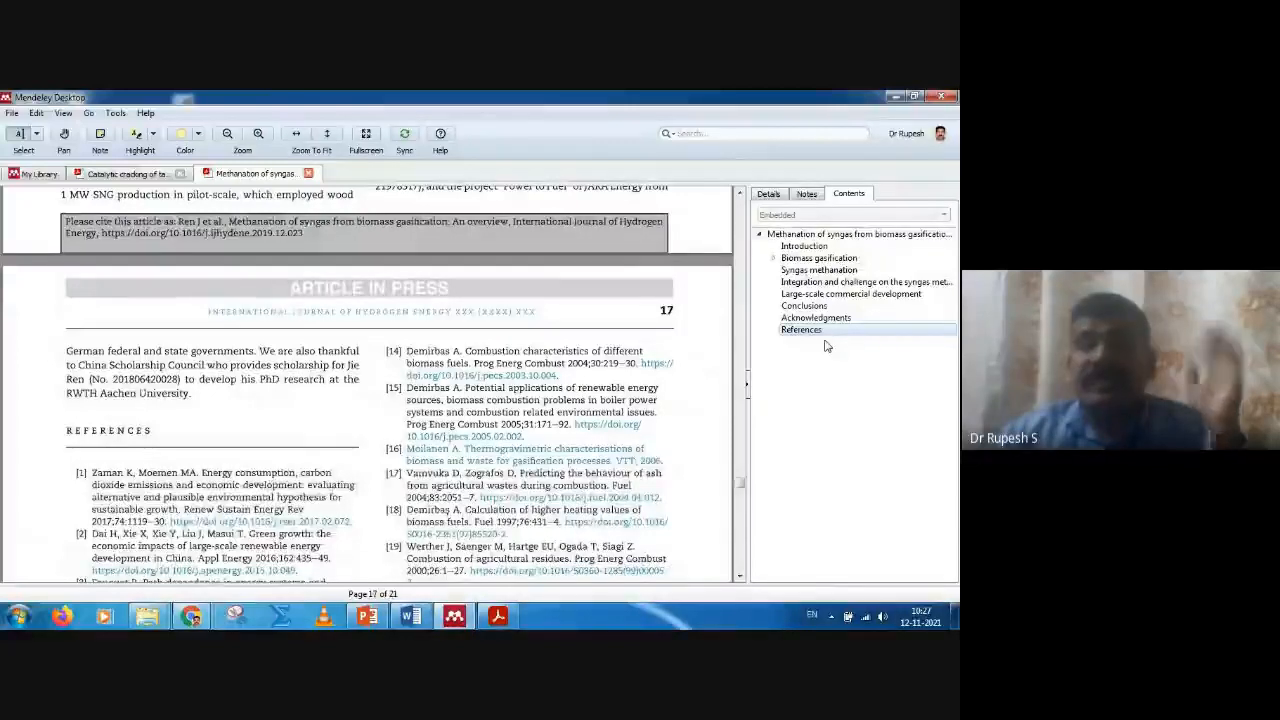
- Read the Introduction section on page 2 of the methanation PDF, then close both open PDF documents
left_click(805, 246)
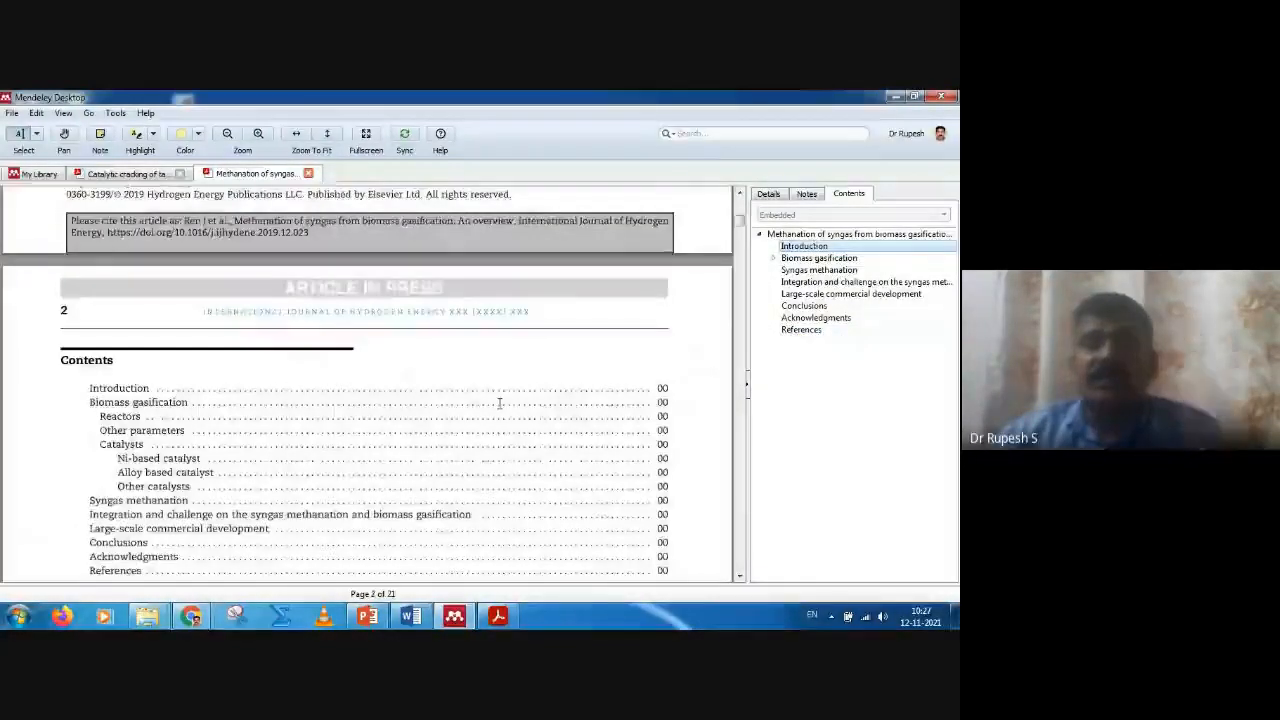
scroll(499, 403, "down", 8)
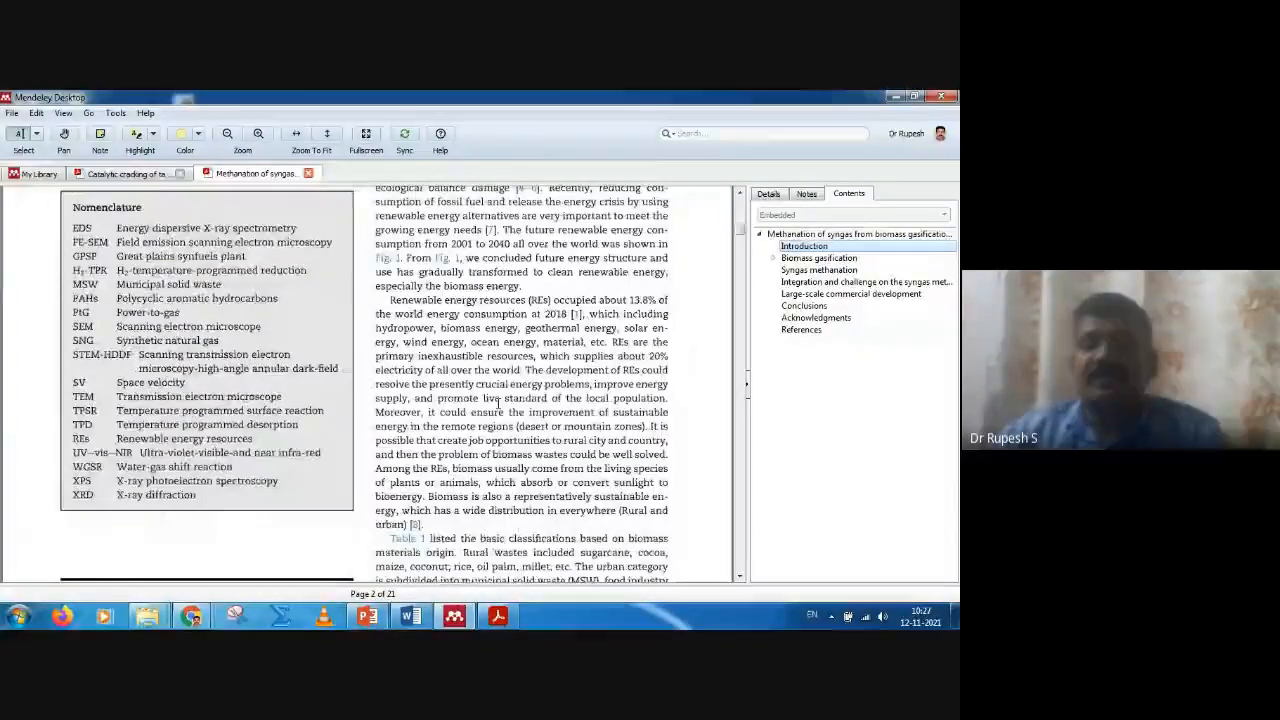
scroll(499, 403, "down", 3)
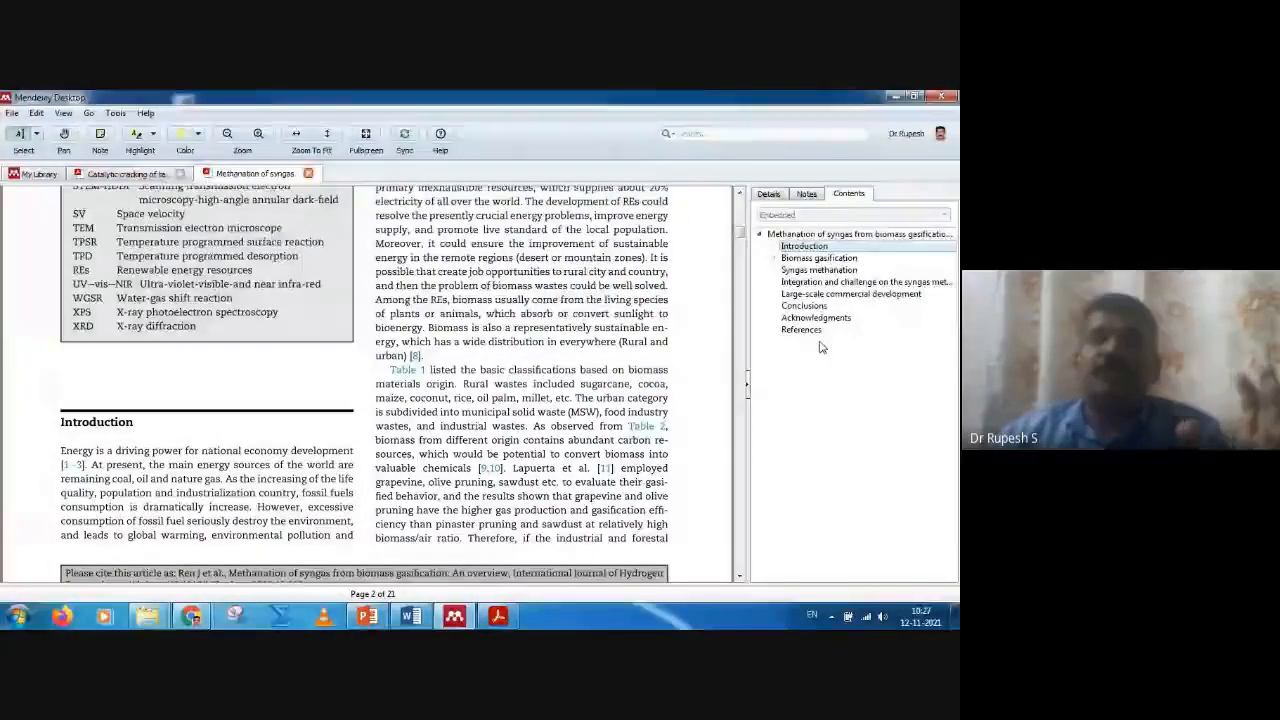
left_click(308, 173)
left_click(179, 173)
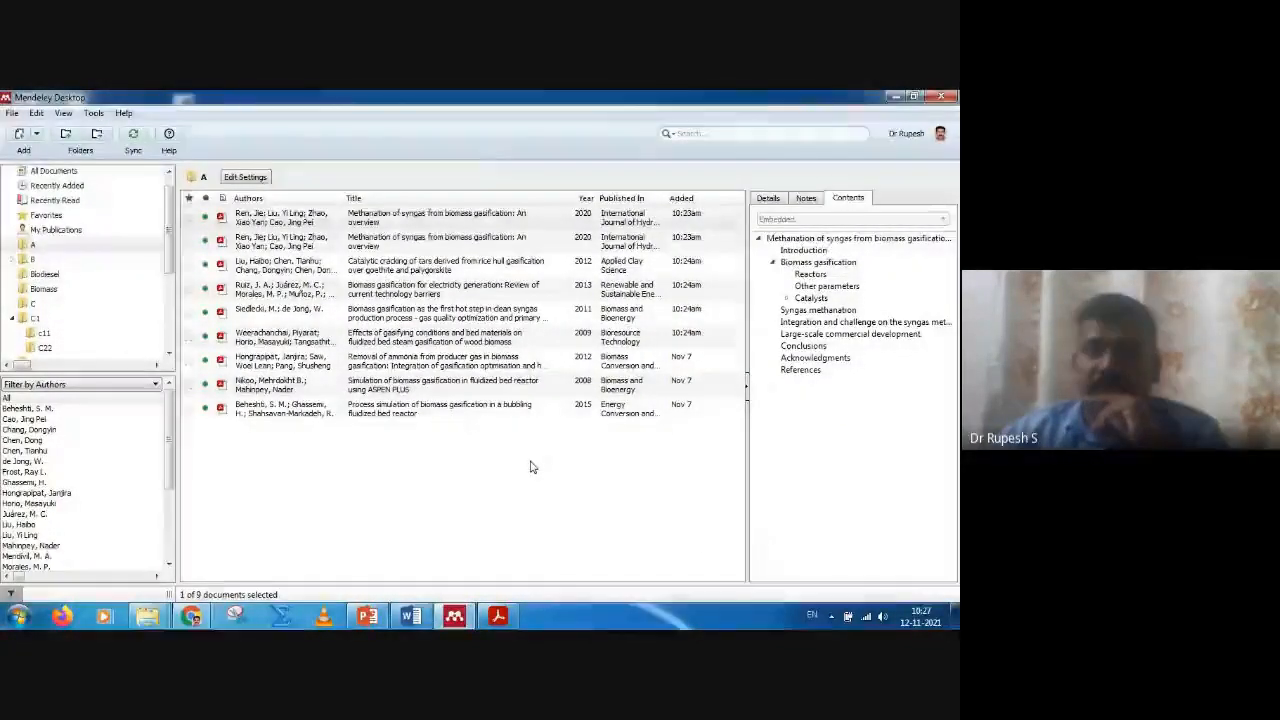
- Switch to the MD (1) presentation in PowerPoint and present slide 14, Managing Library, revealing its Mendeley library screenshot
mouse_move(367, 617)
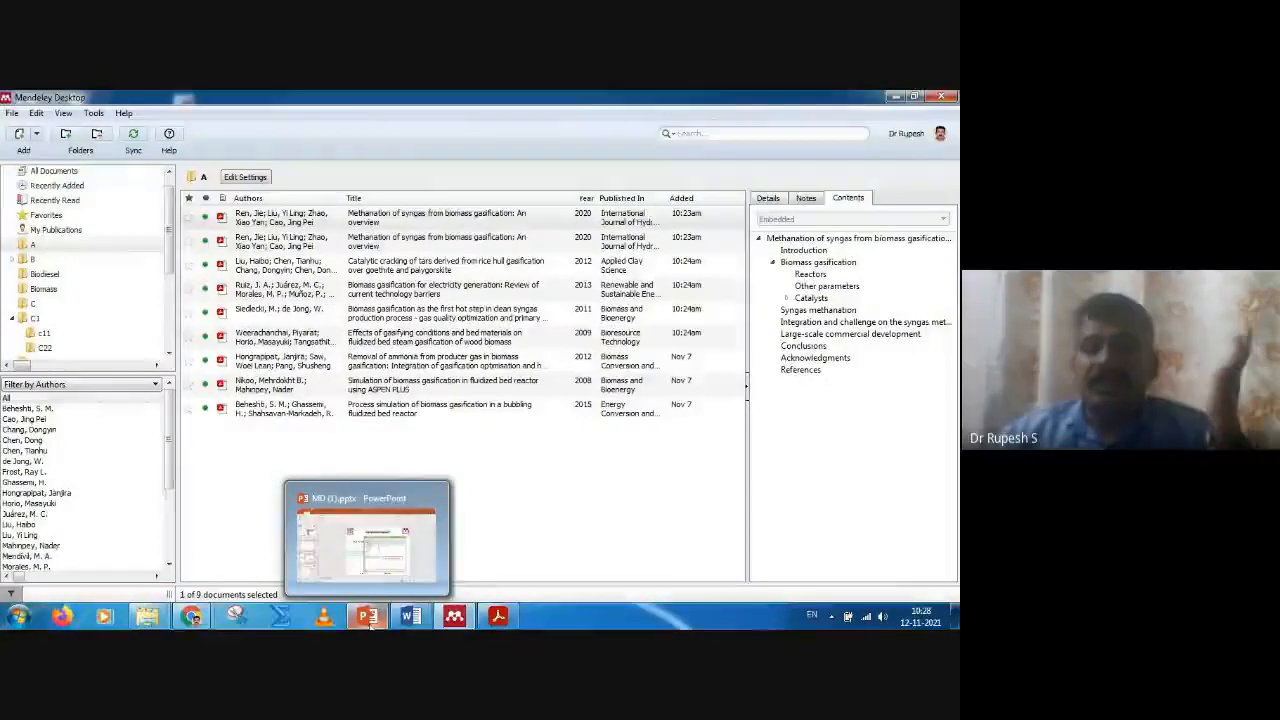
left_click(368, 617)
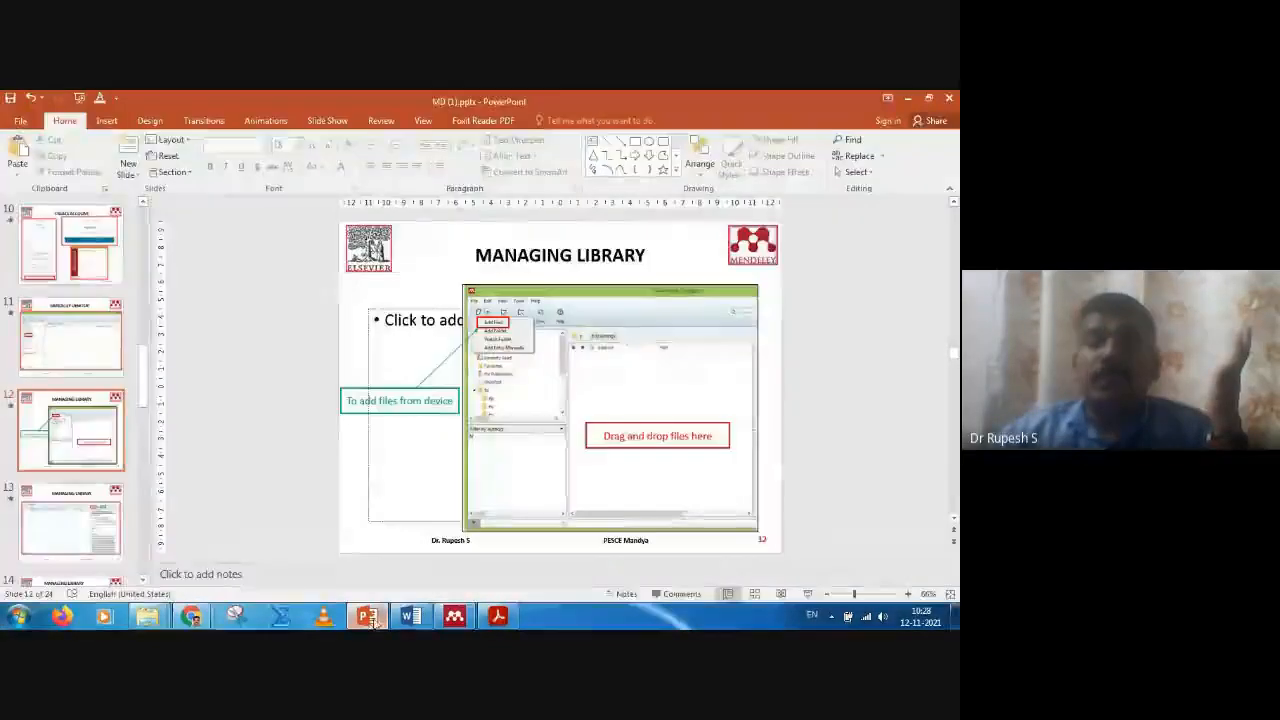
scroll(112, 516, "down", 2)
left_click(100, 490)
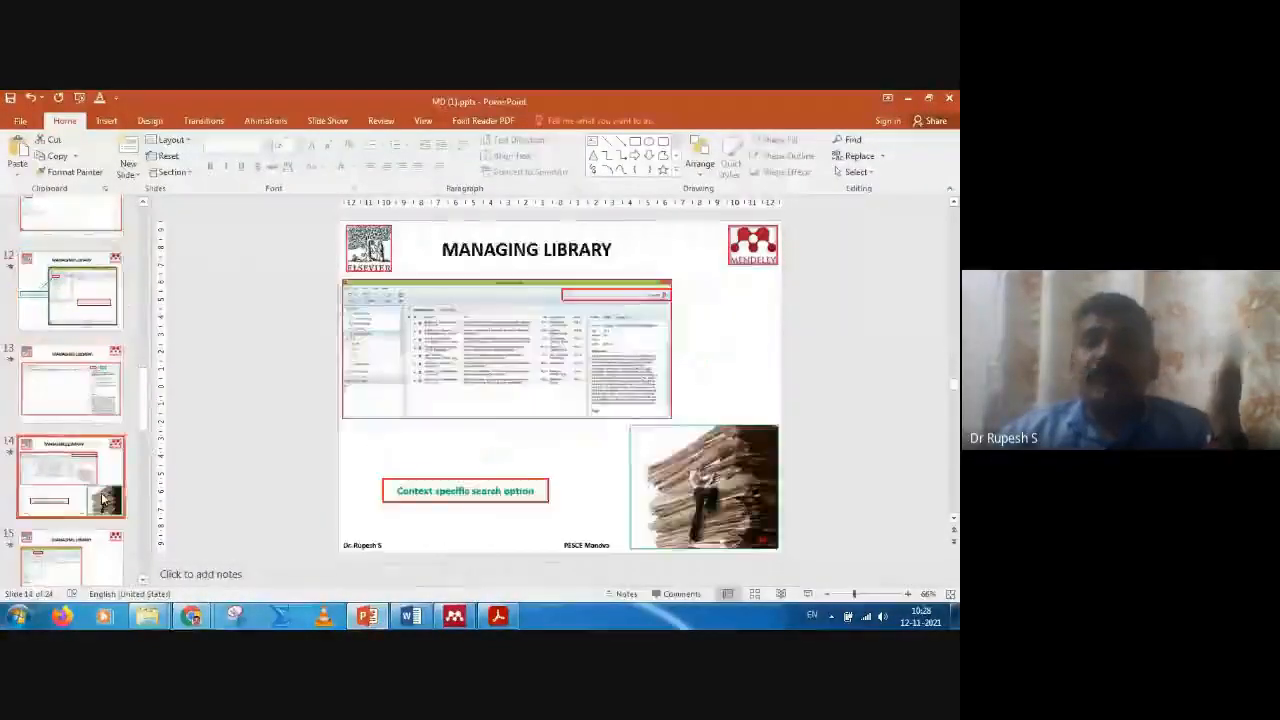
left_click(808, 594)
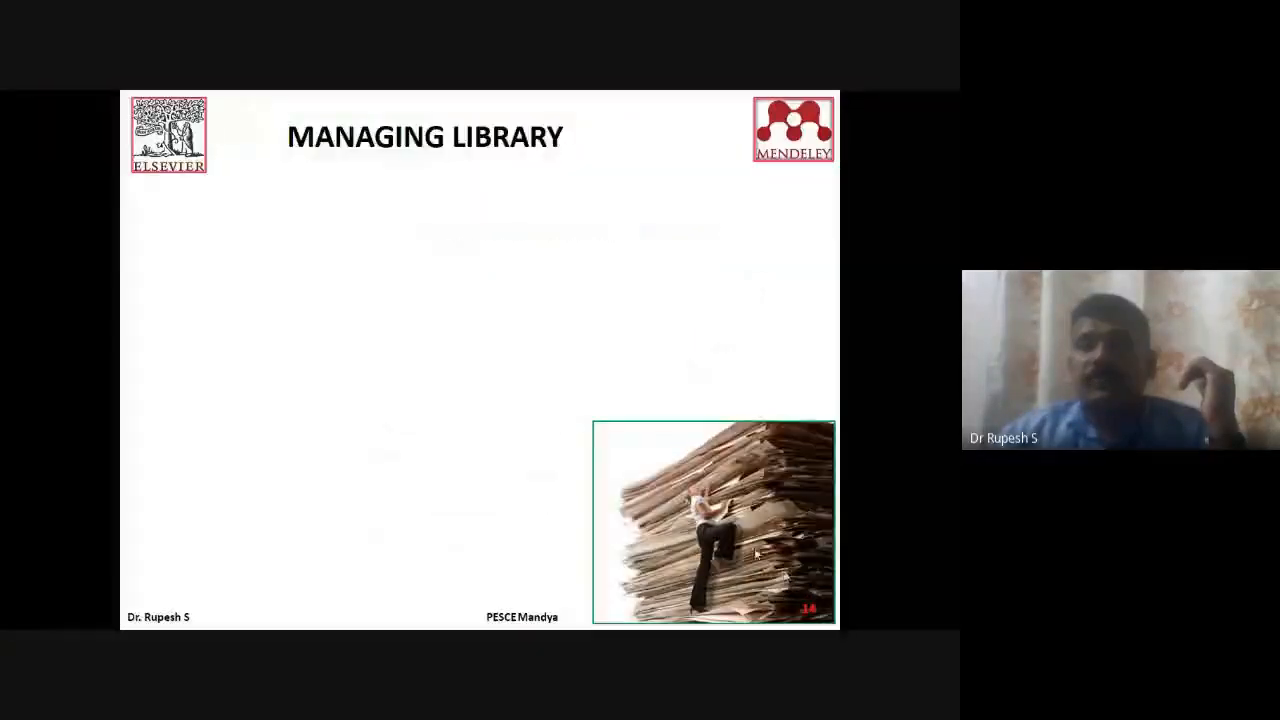
left_click(624, 449)
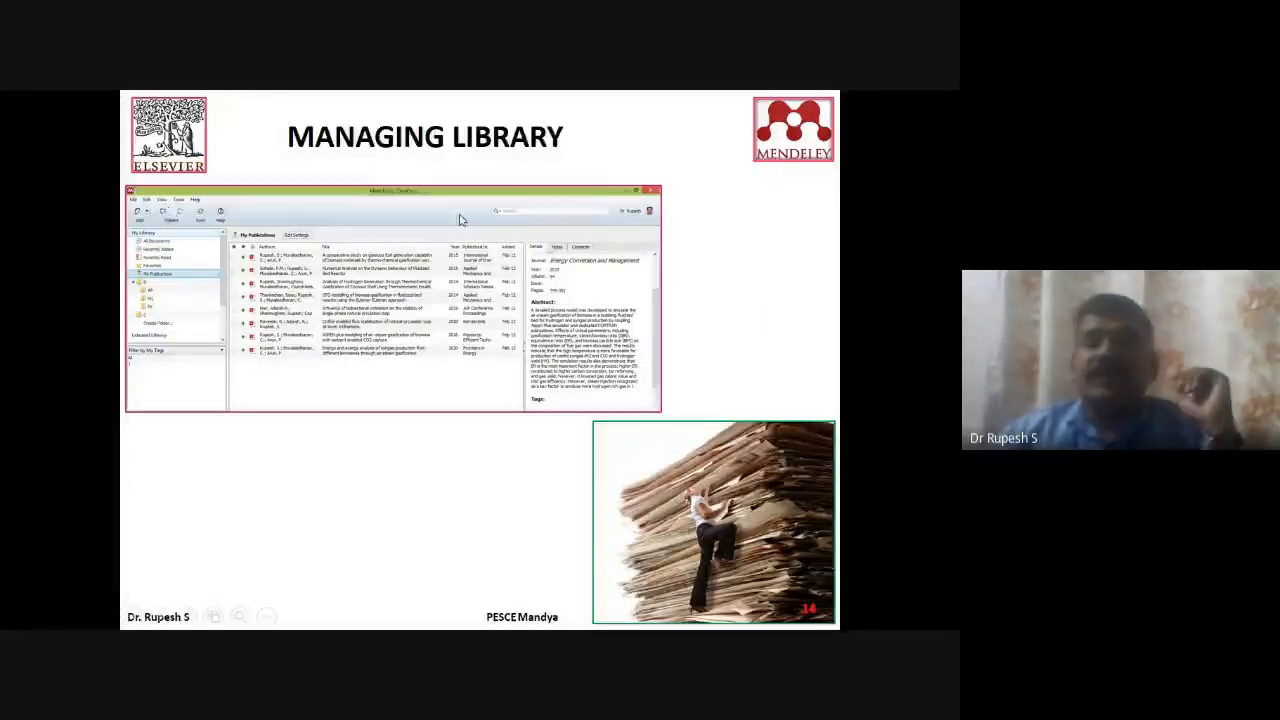
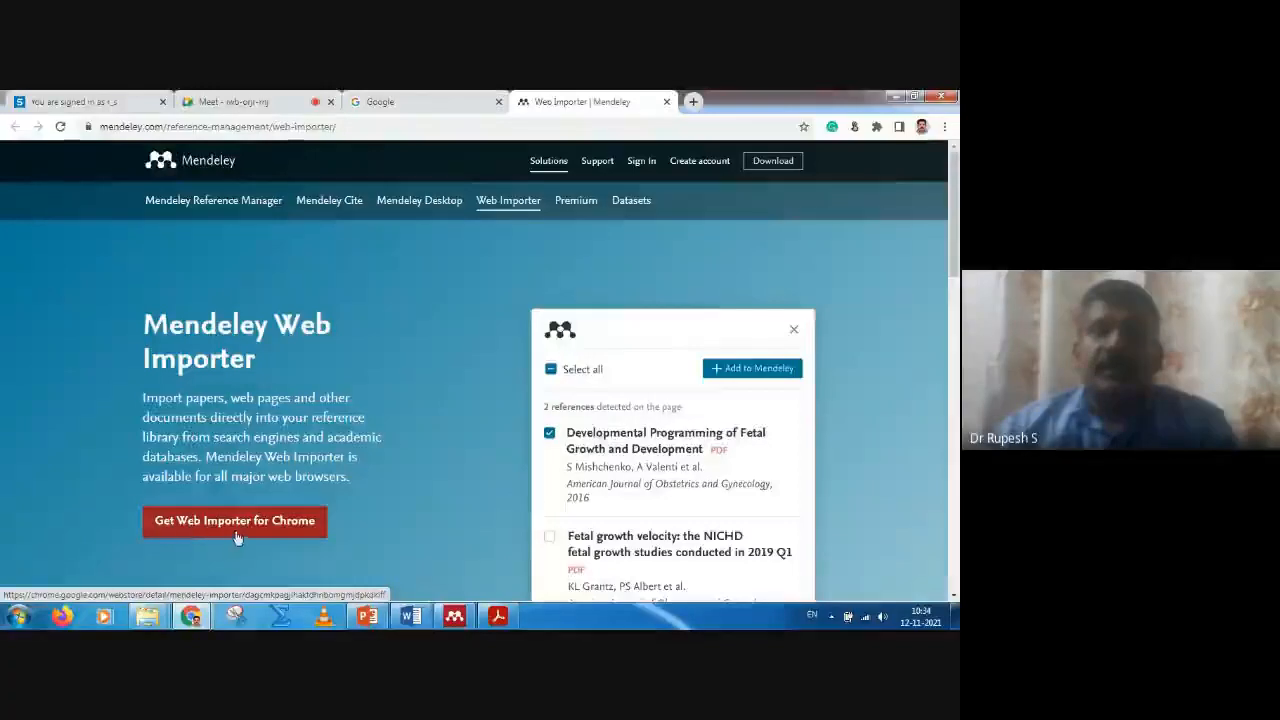
- Open the Chrome Web Store page for Mendeley Web Importer and check for it in the browser's installed extensions
left_click(241, 532)
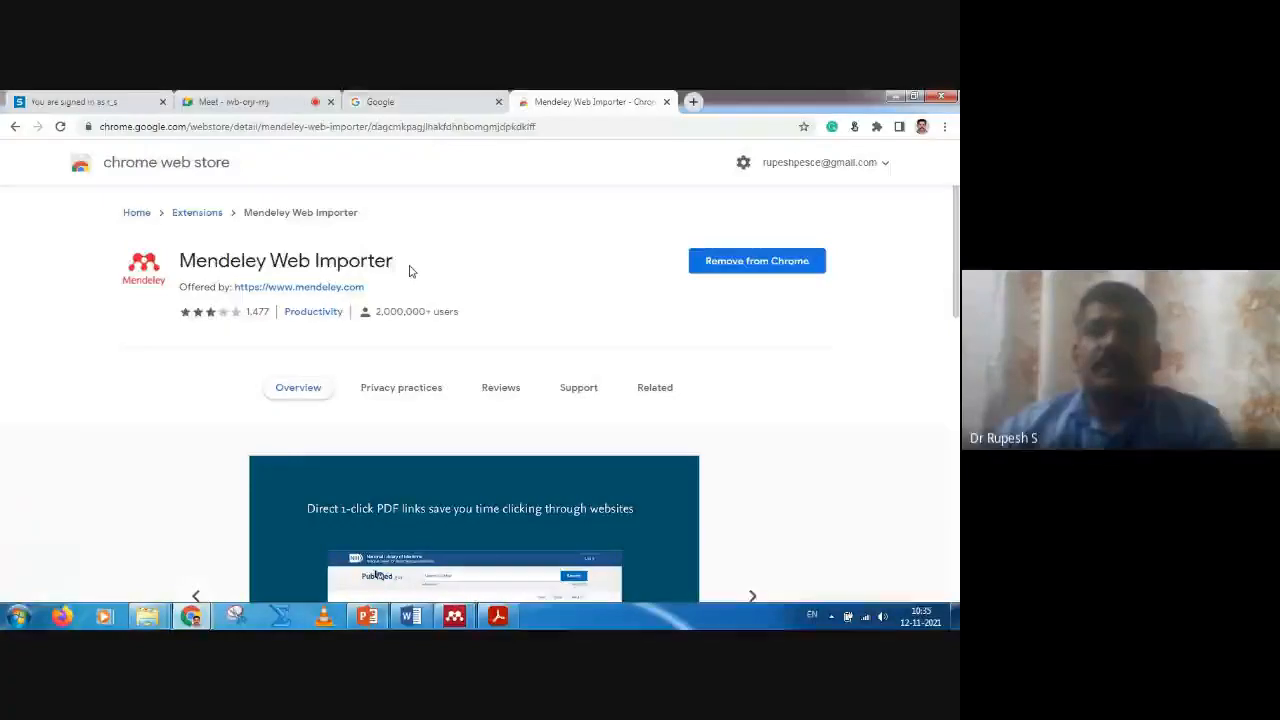
left_click(877, 127)
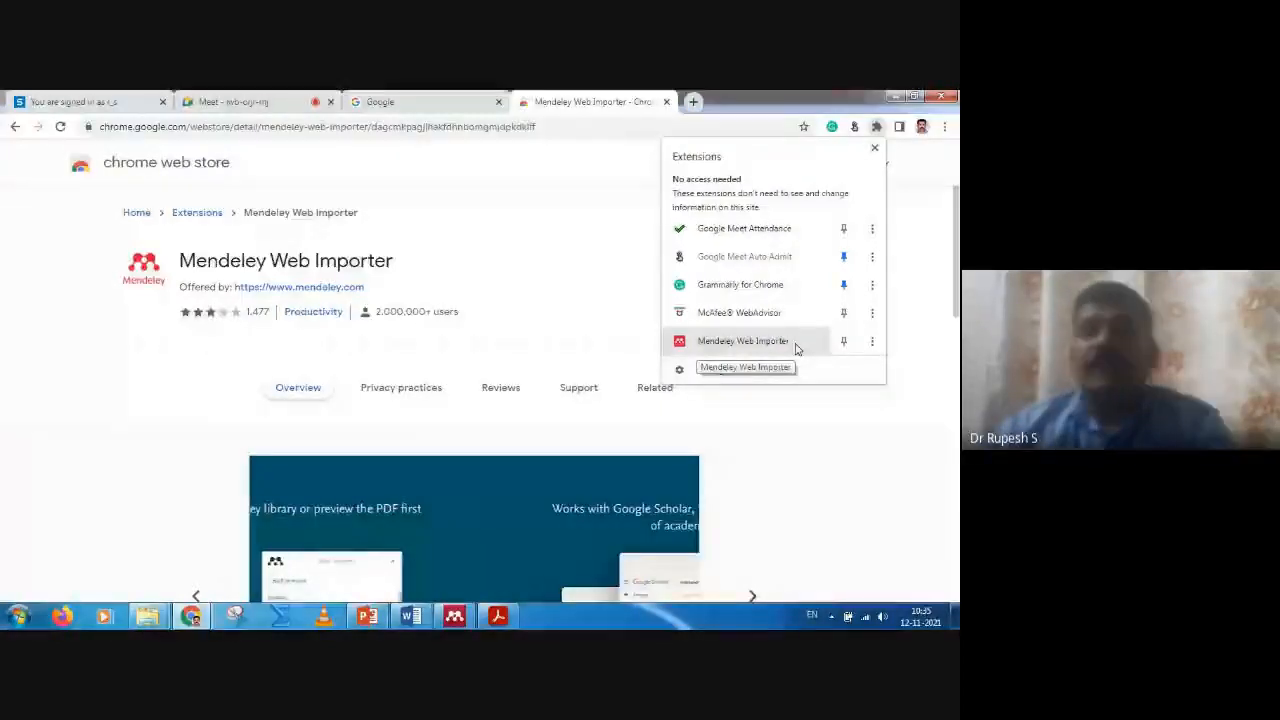
left_click(577, 264)
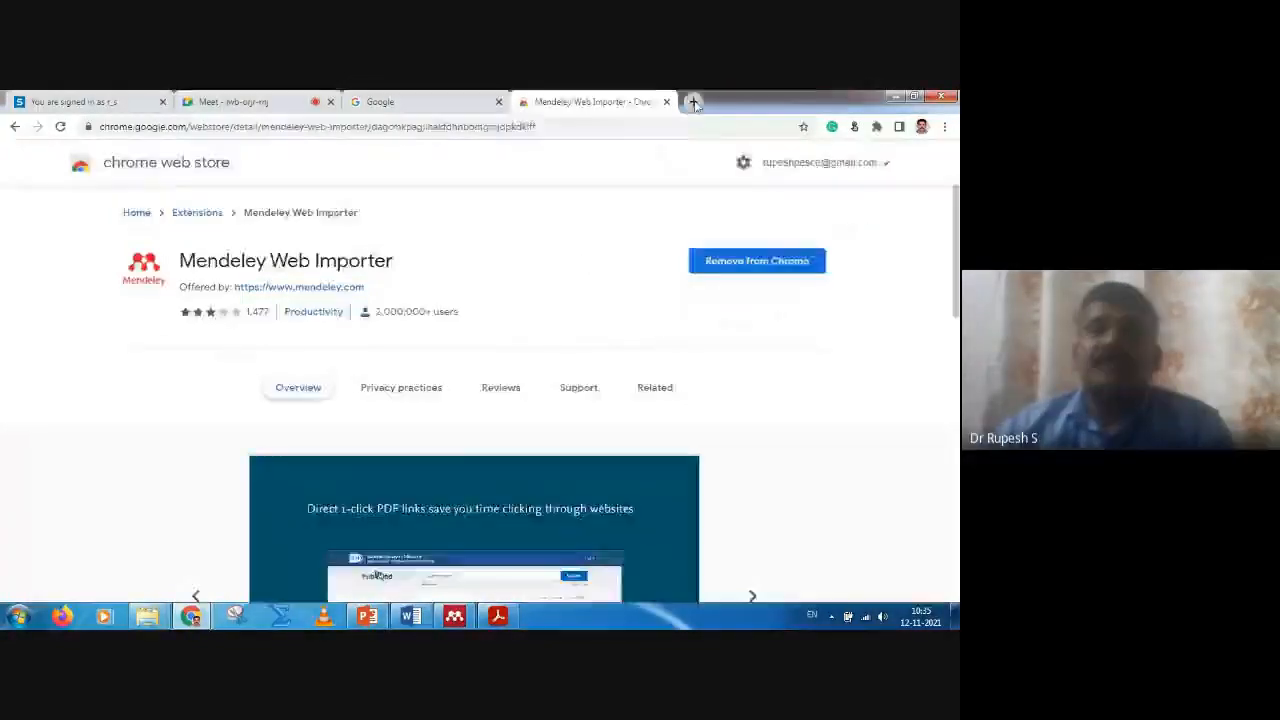
- Search Google for "science direct" in a new browser tab and open the ScienceDirect website
key("ctrl+t")
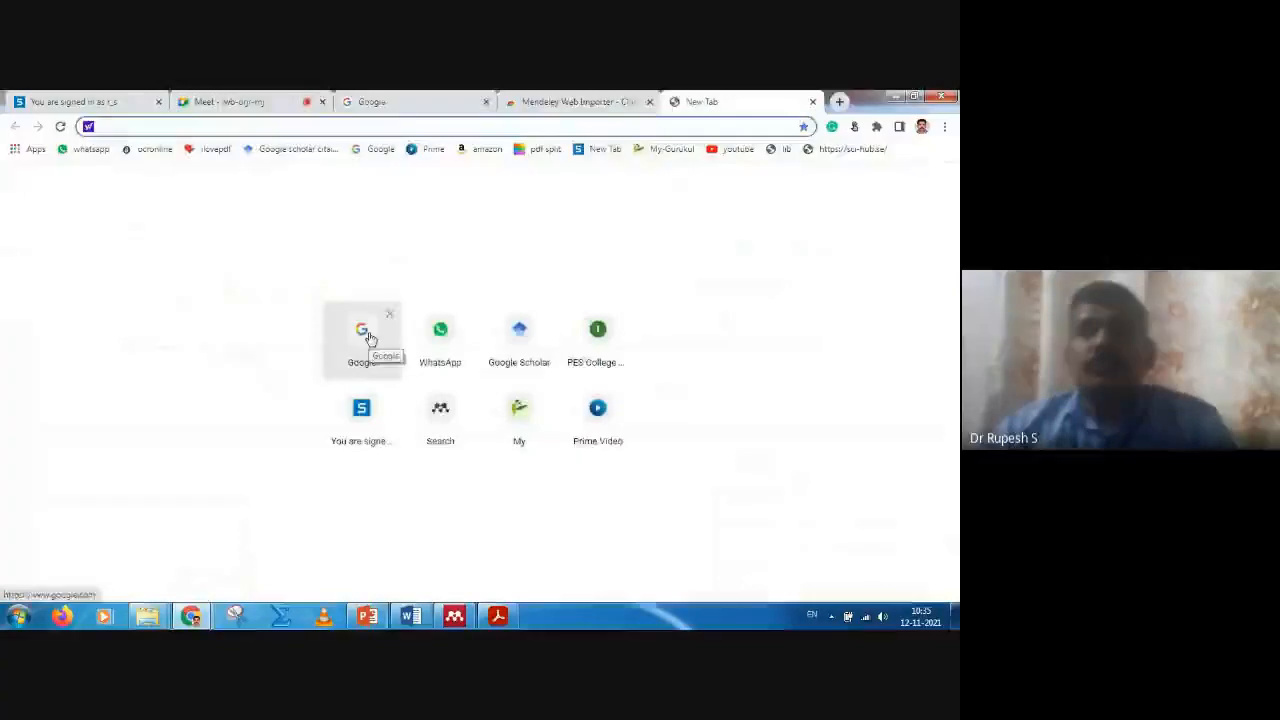
left_click(370, 338)
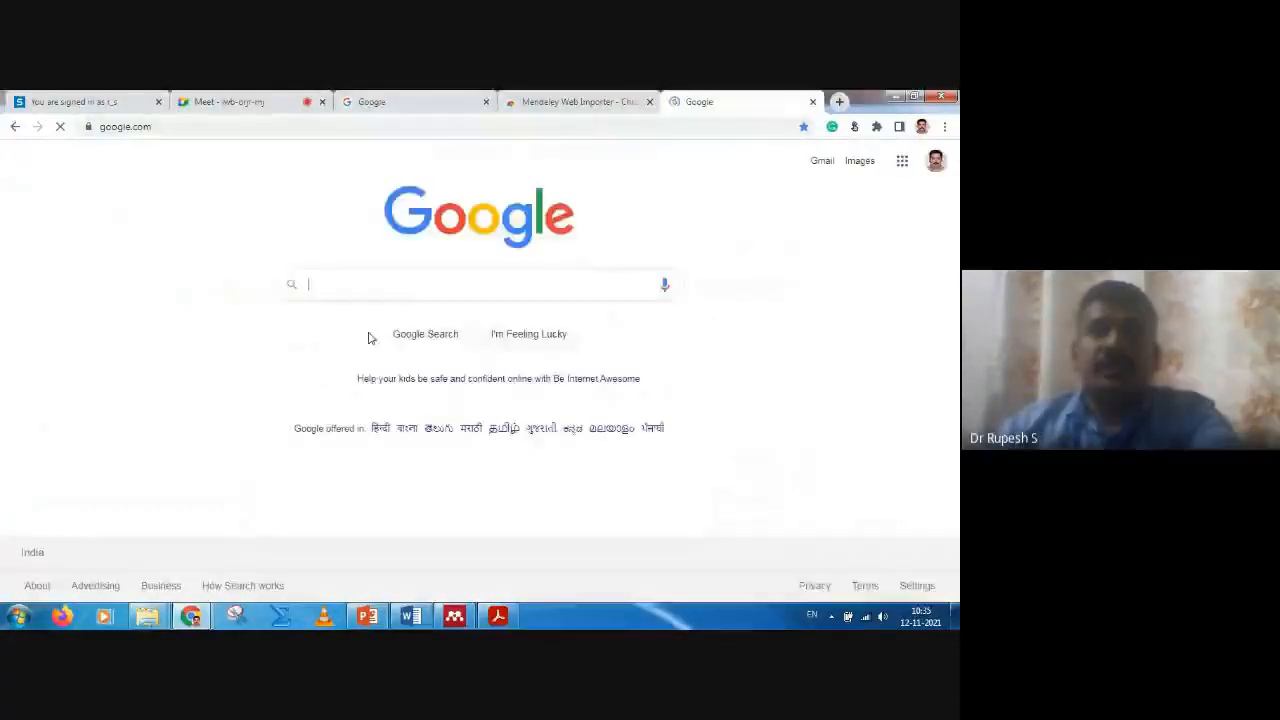
type("scie")
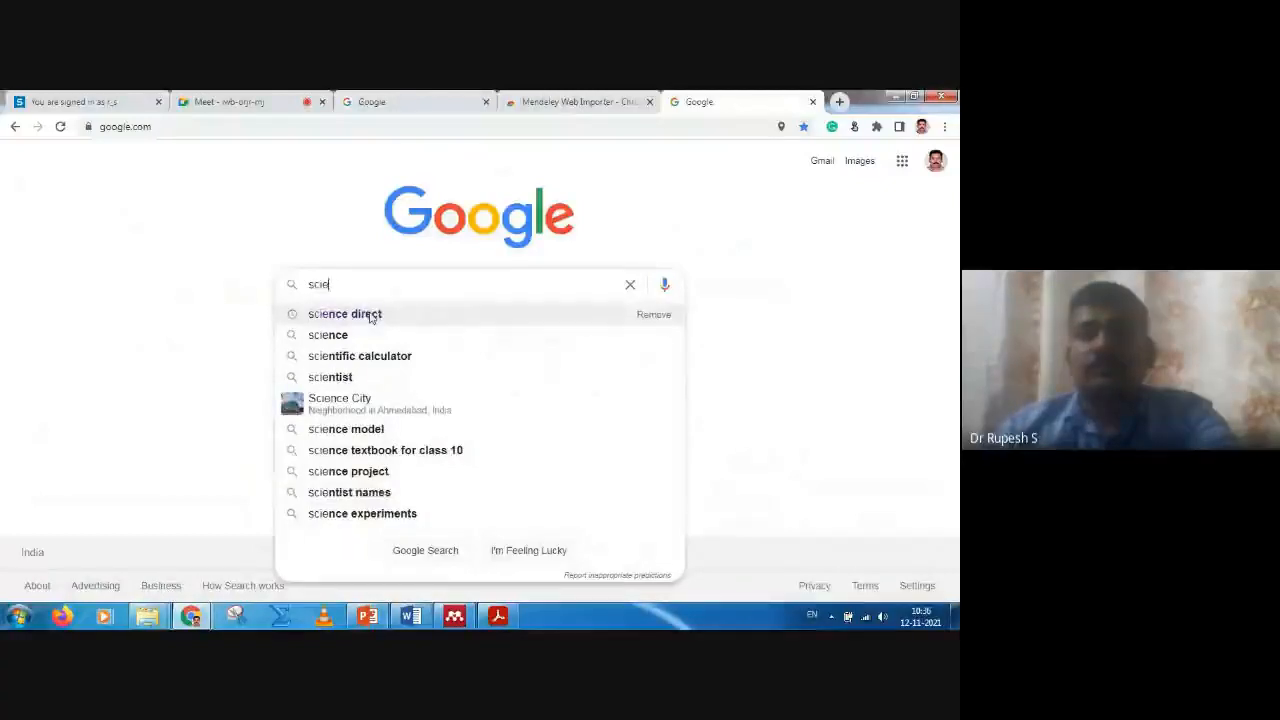
left_click(370, 316)
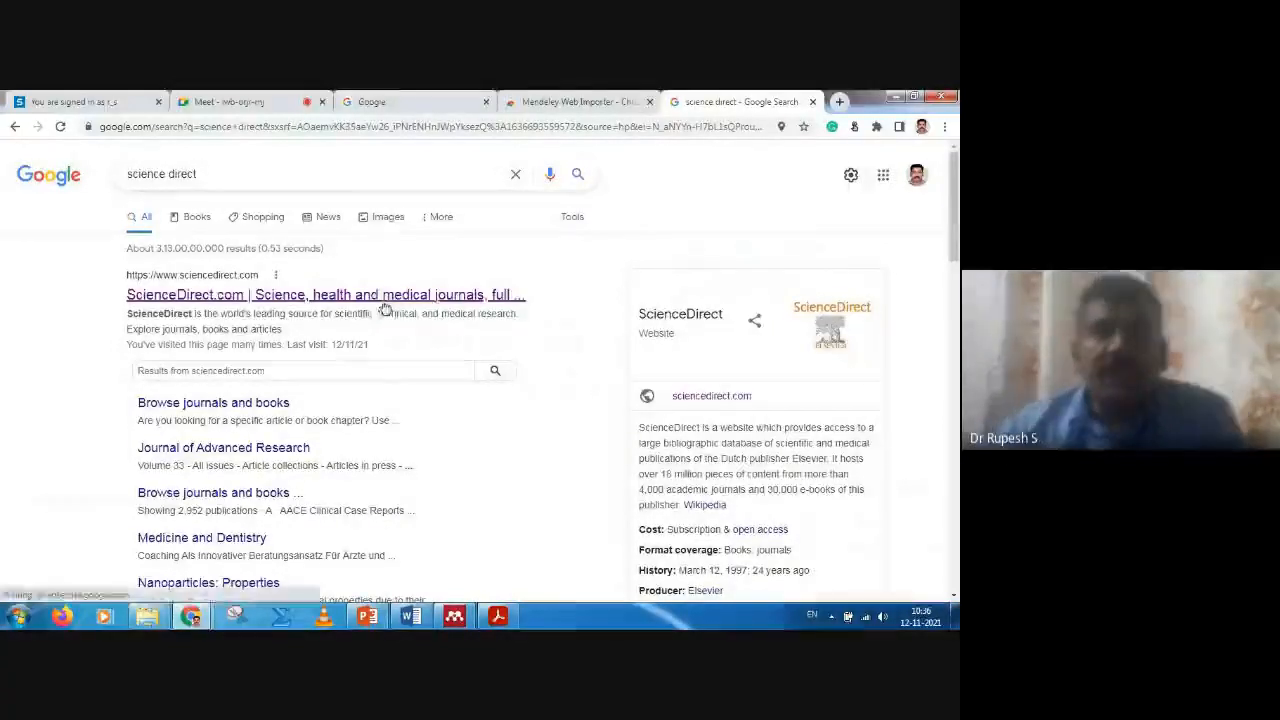
left_click(384, 298)
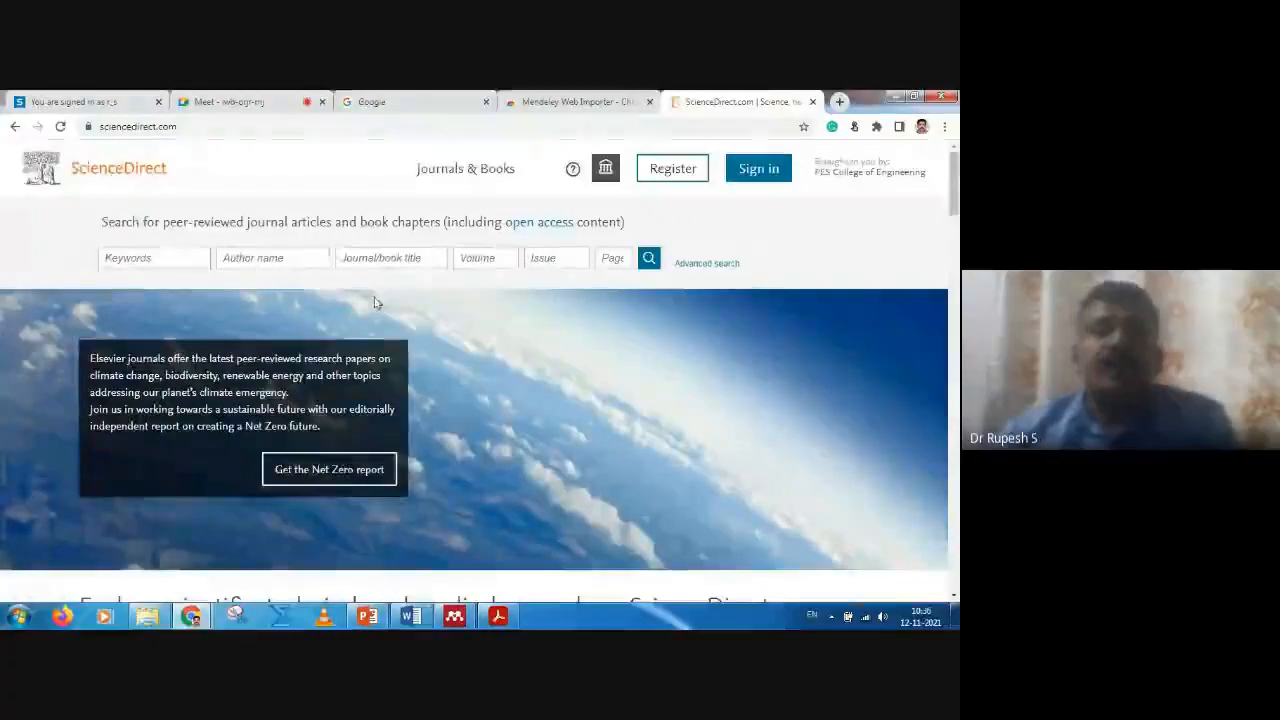
- Search ScienceDirect for articles with the keyword "biomass"
left_click(161, 258)
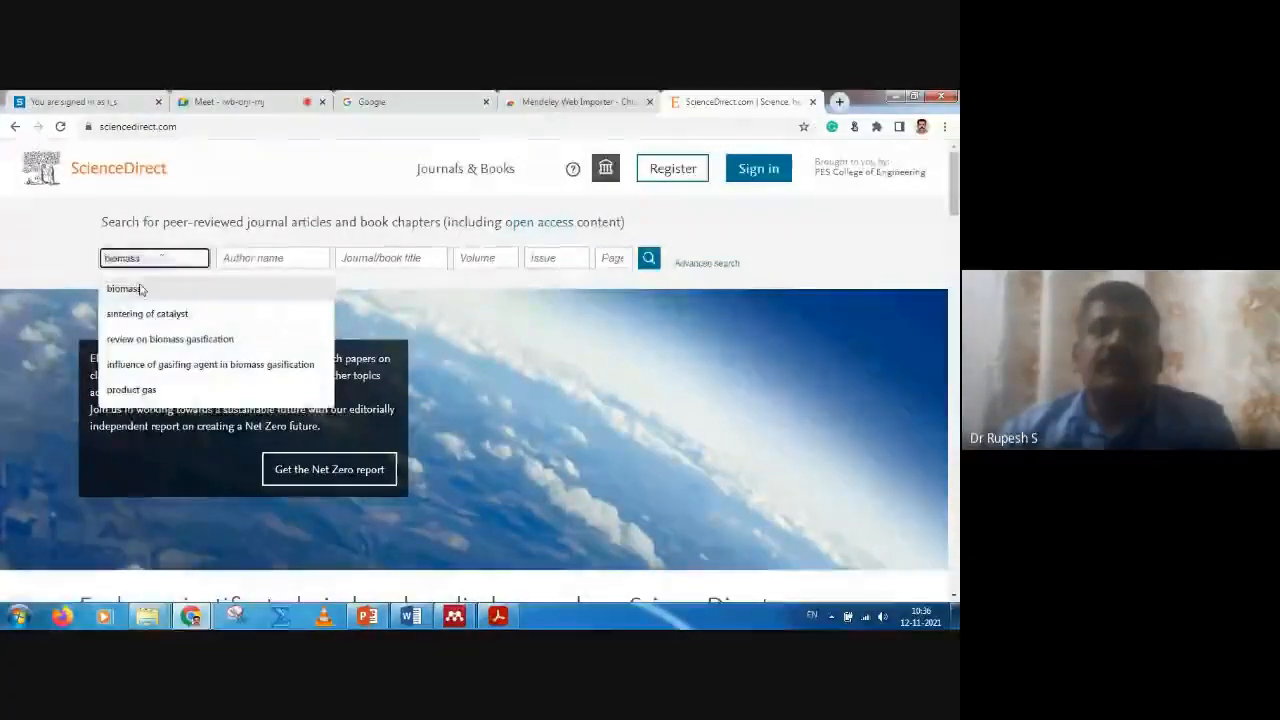
left_click(140, 289)
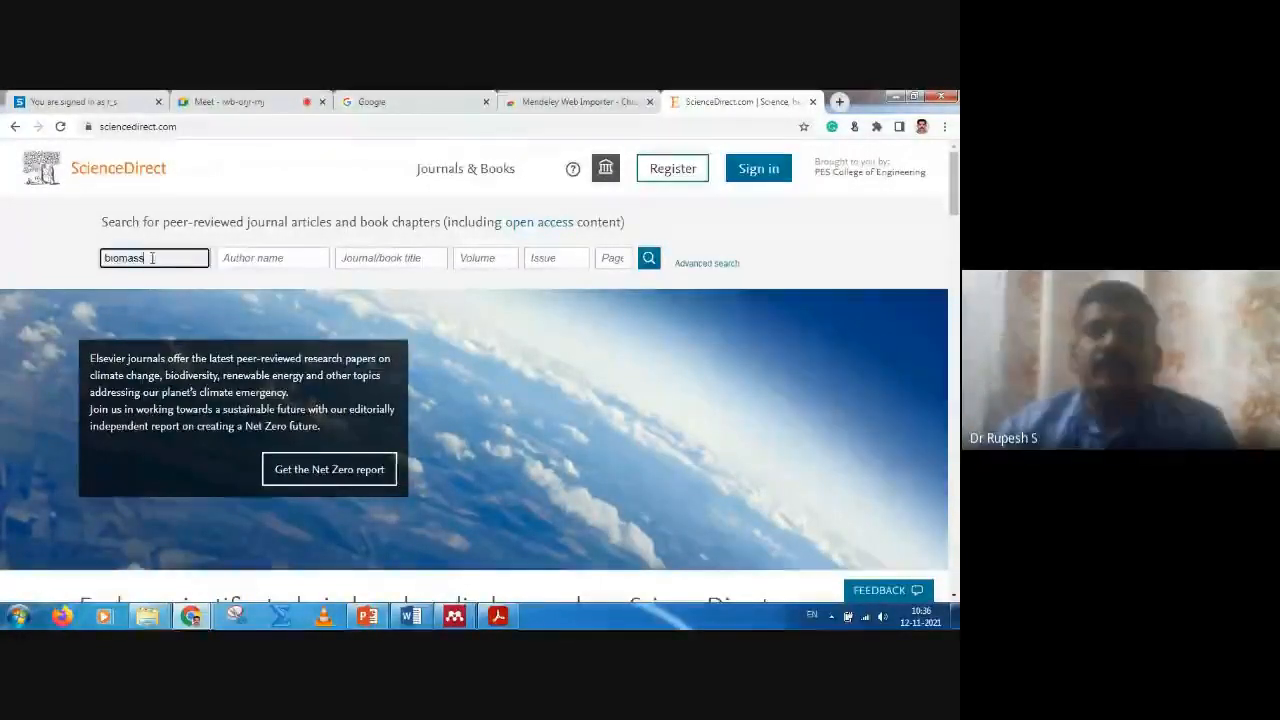
left_click(649, 260)
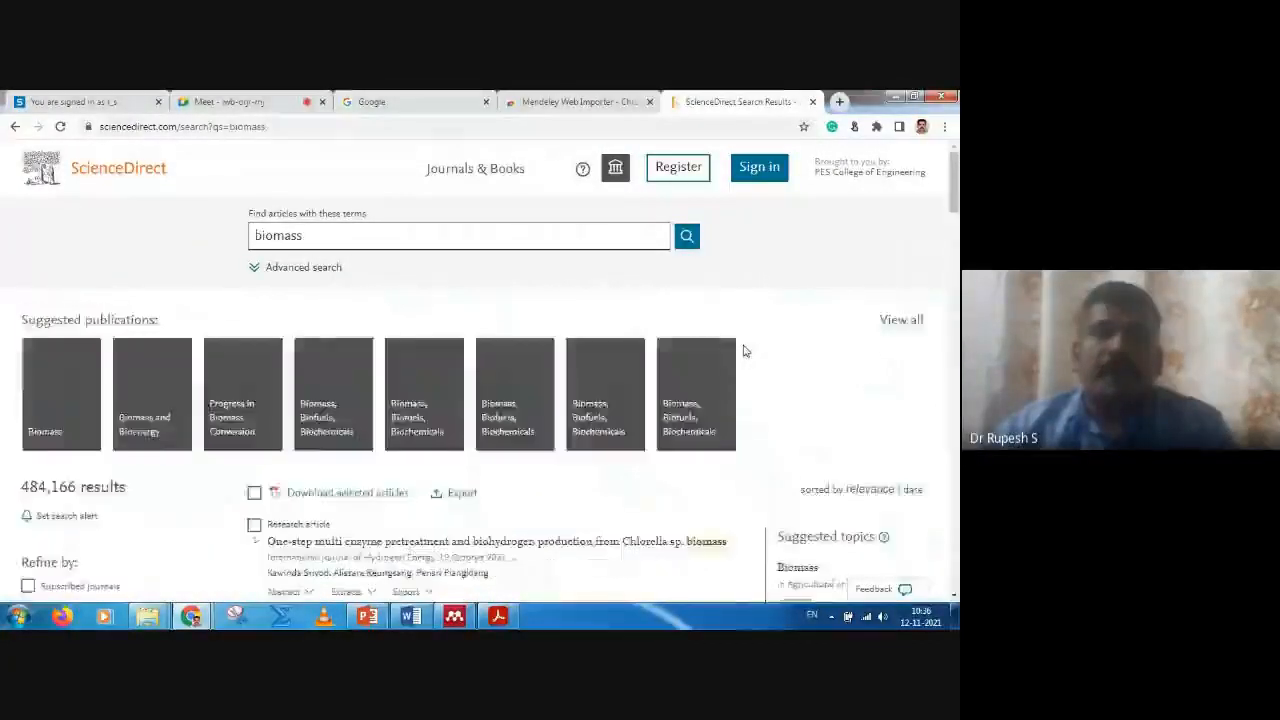
- Look through the ScienceDirect biomass results down to the open-access and full-text articles
scroll(743, 351, "down", 3)
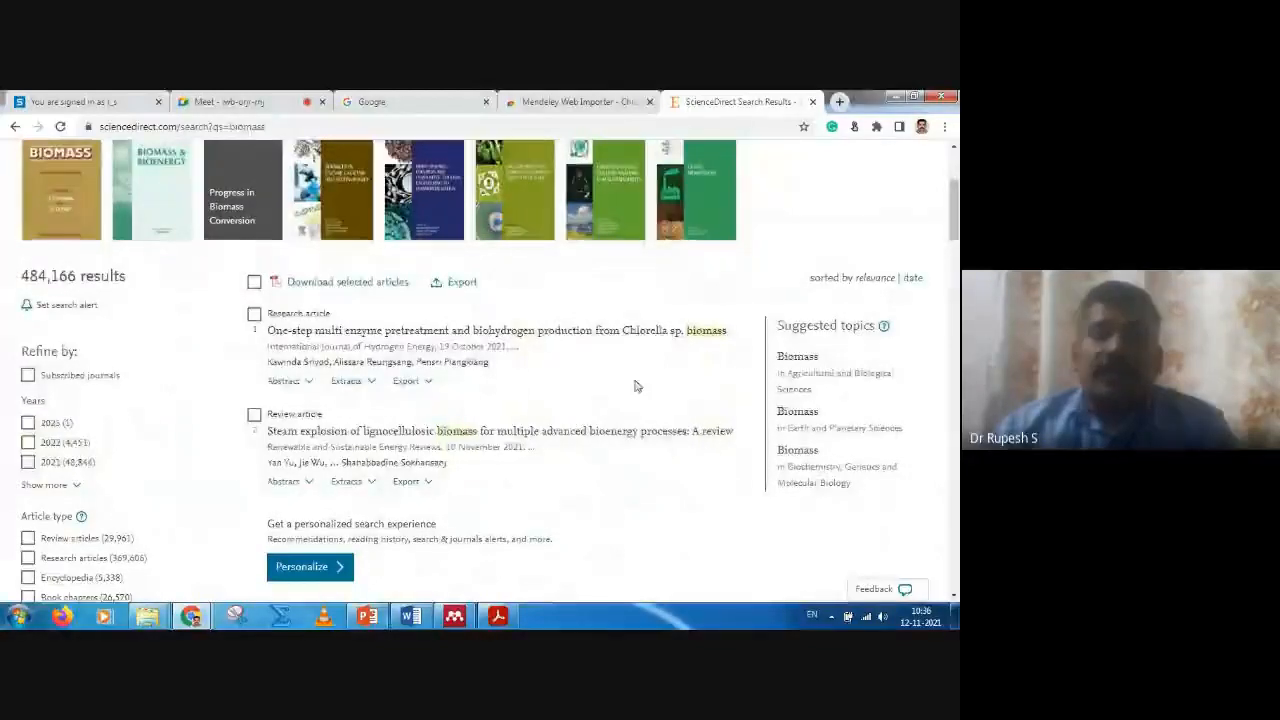
scroll(637, 386, "down", 8)
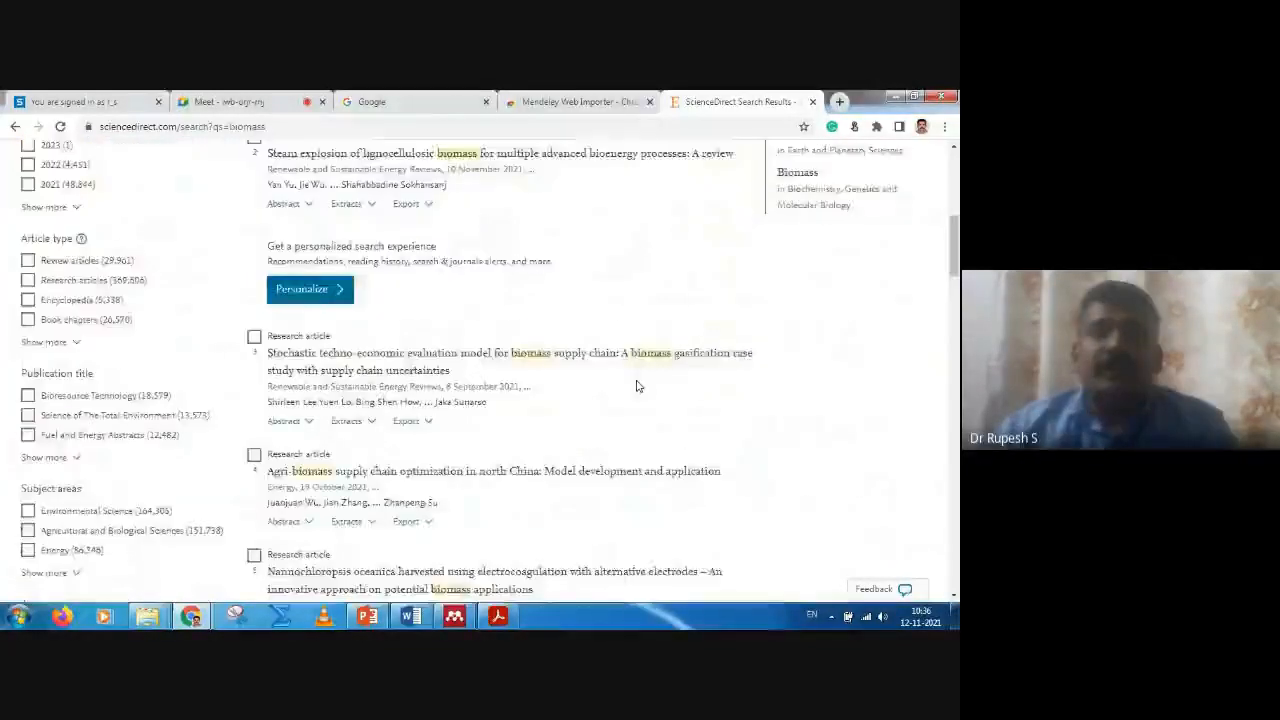
scroll(637, 386, "down", 6)
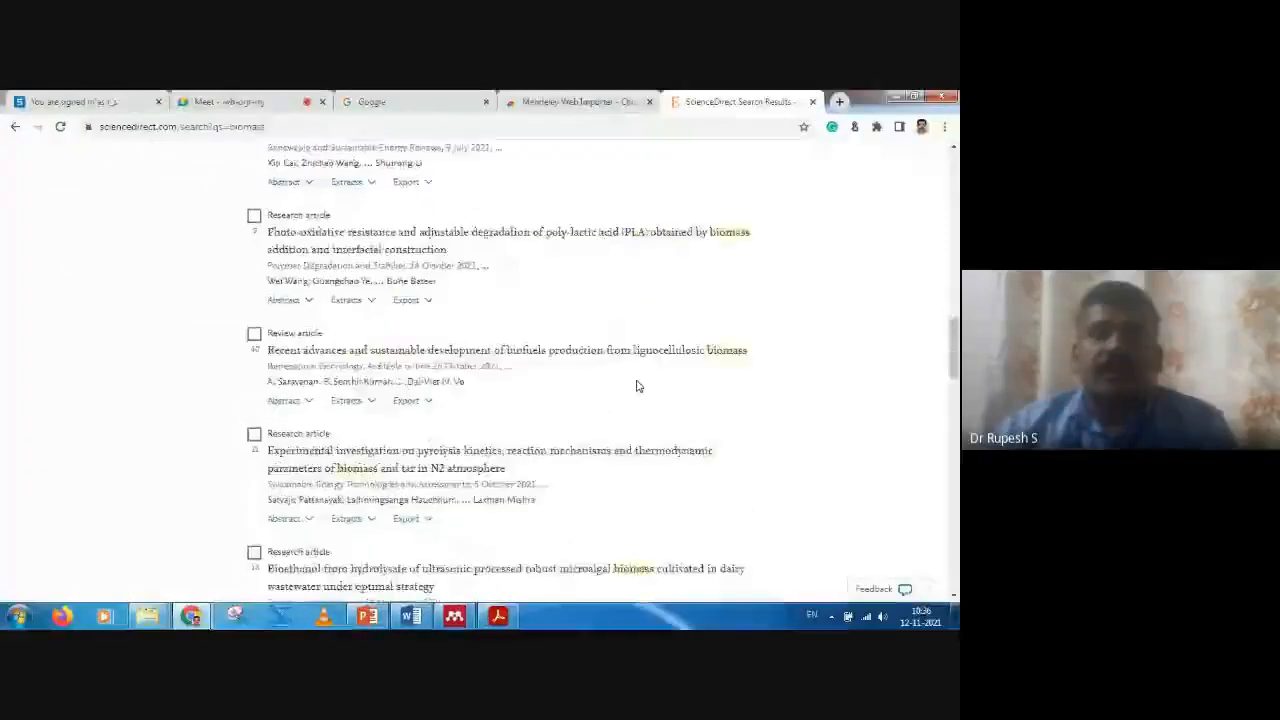
scroll(637, 386, "down", 3)
scroll(637, 386, "down", 5)
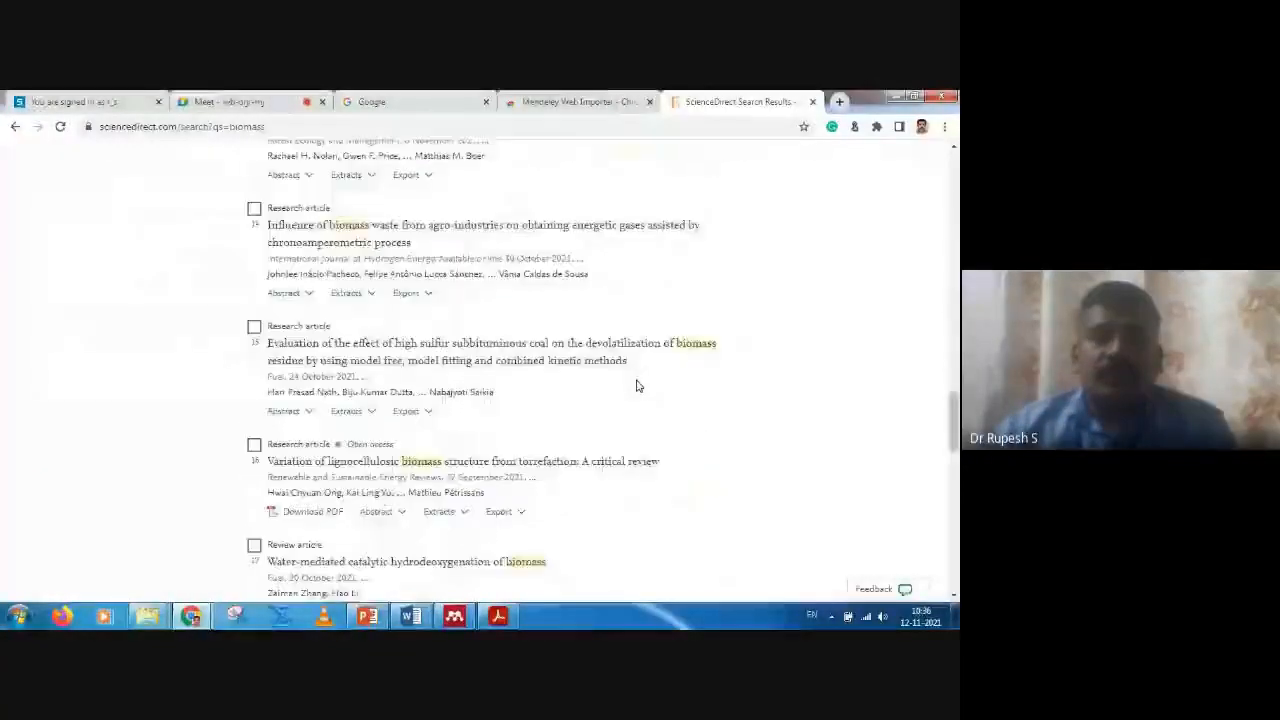
scroll(637, 386, "up", 2)
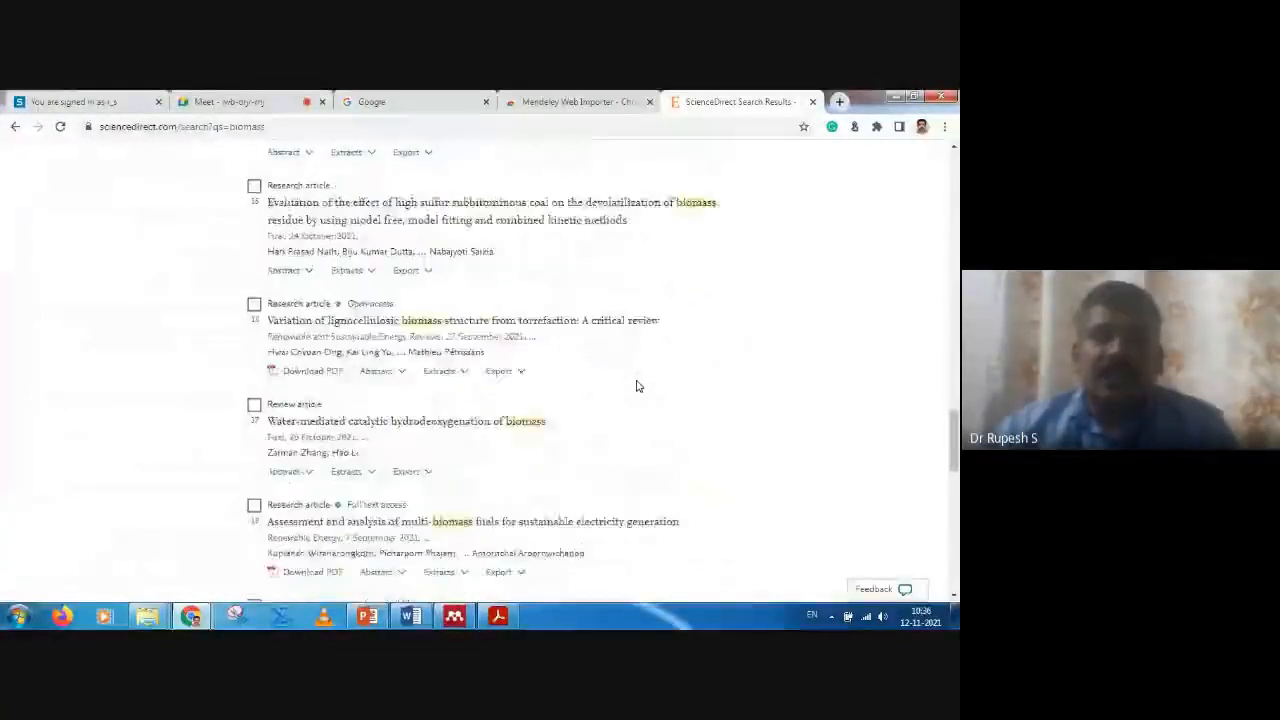
scroll(637, 386, "up", 1)
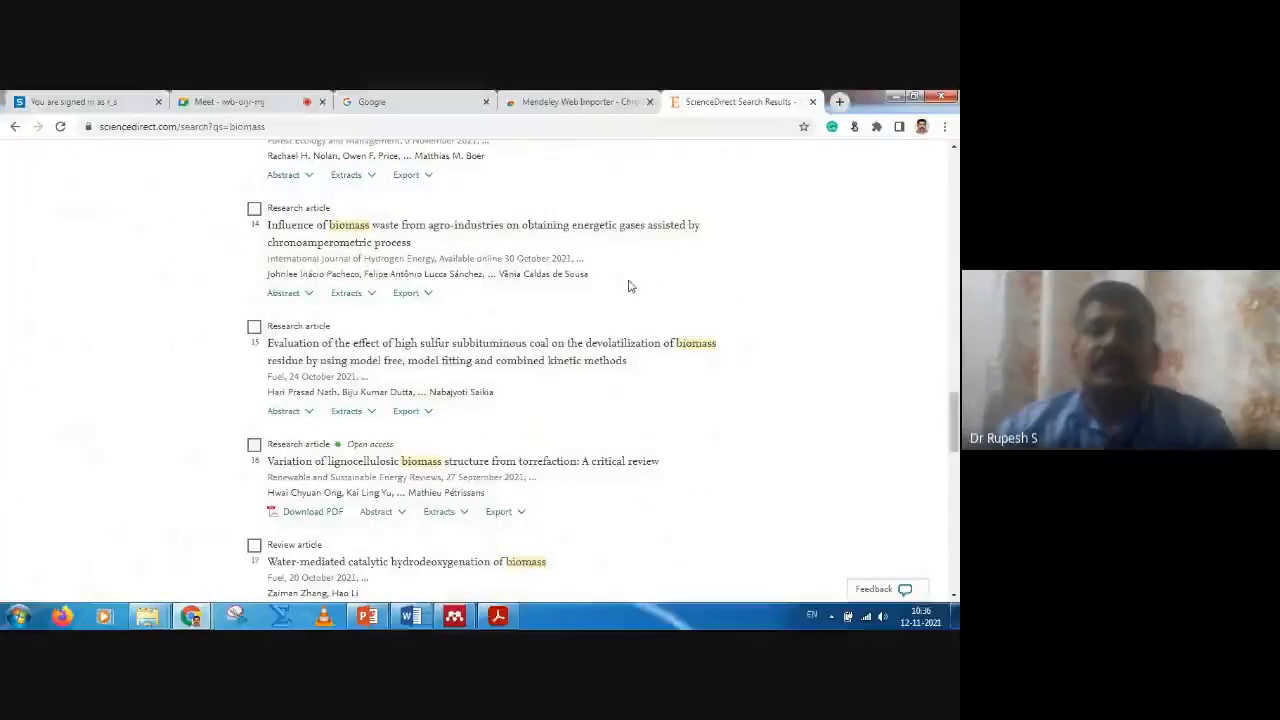
scroll(628, 287, "down", 1)
scroll(628, 287, "down", 1)
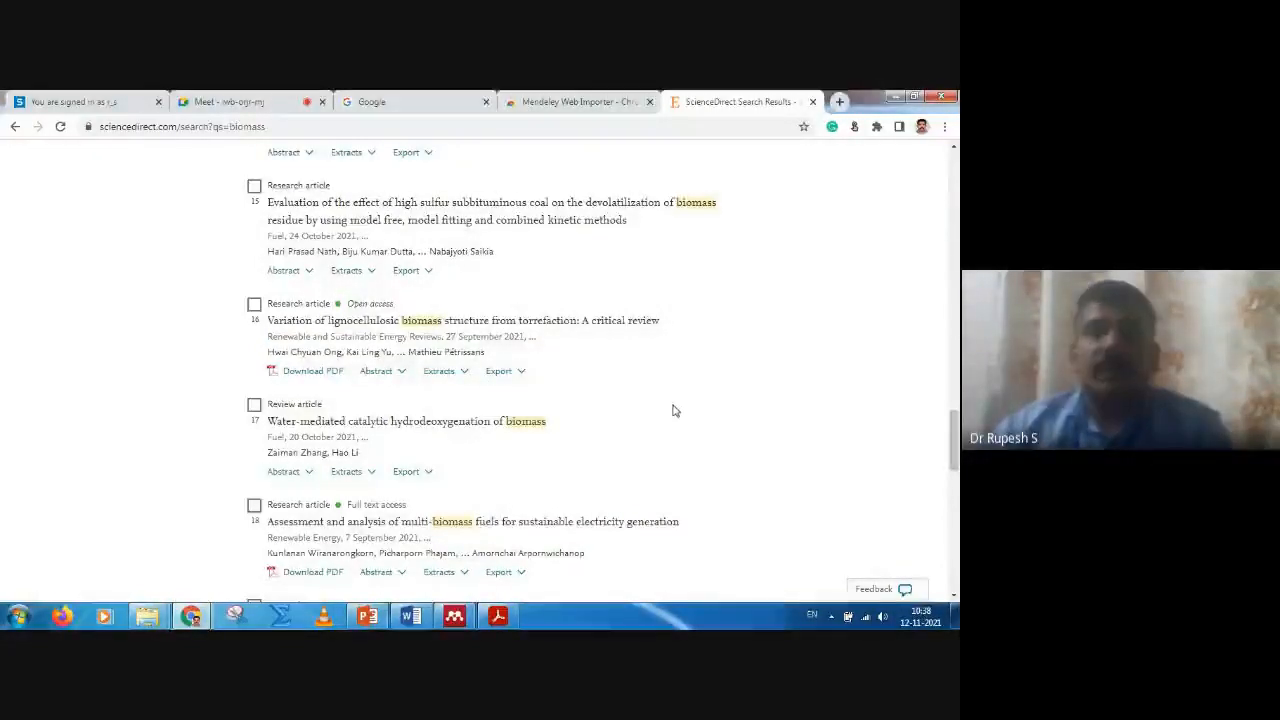
- Launch the Mendeley Web Importer extension on the biomass results page to detect its references
left_click(876, 127)
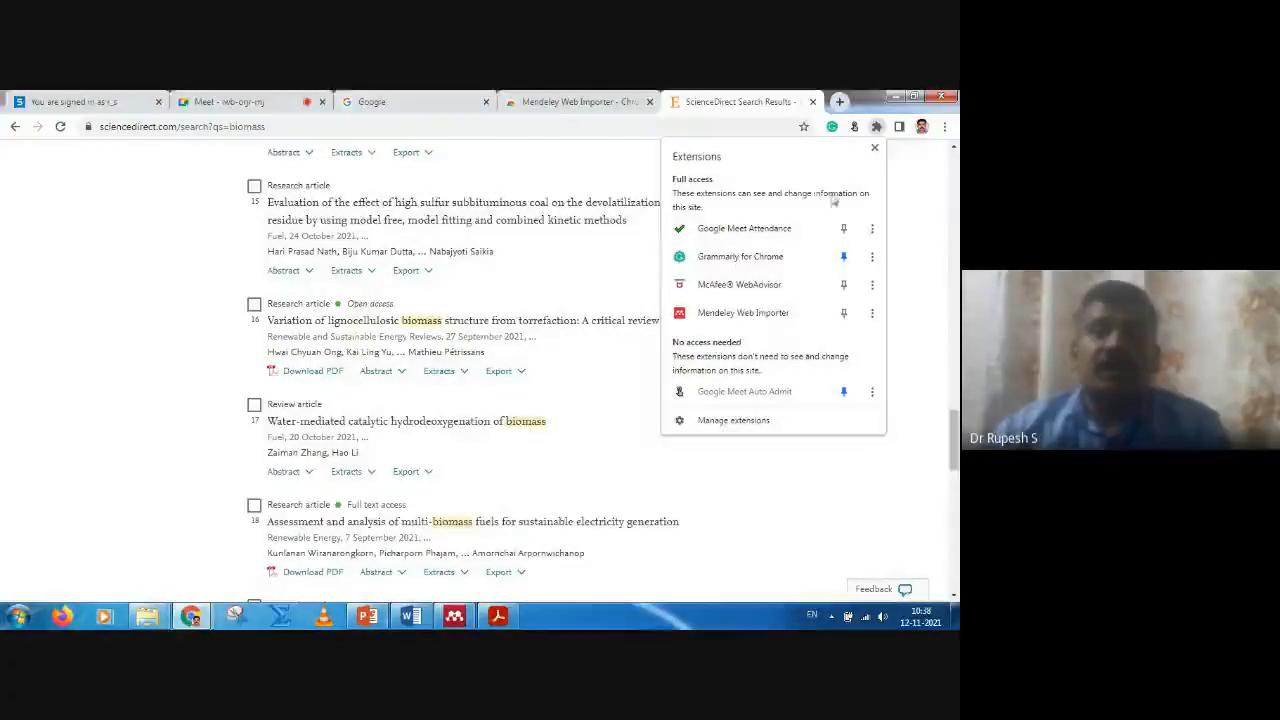
left_click(736, 313)
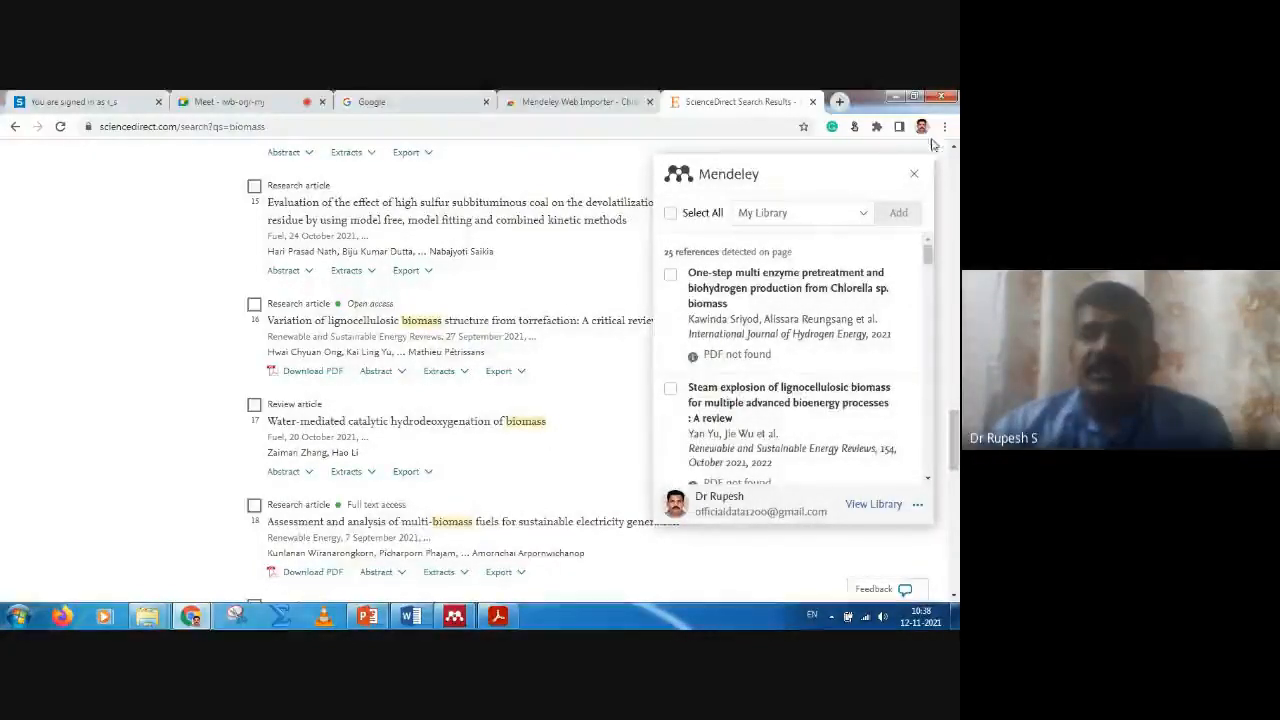
left_click(878, 129)
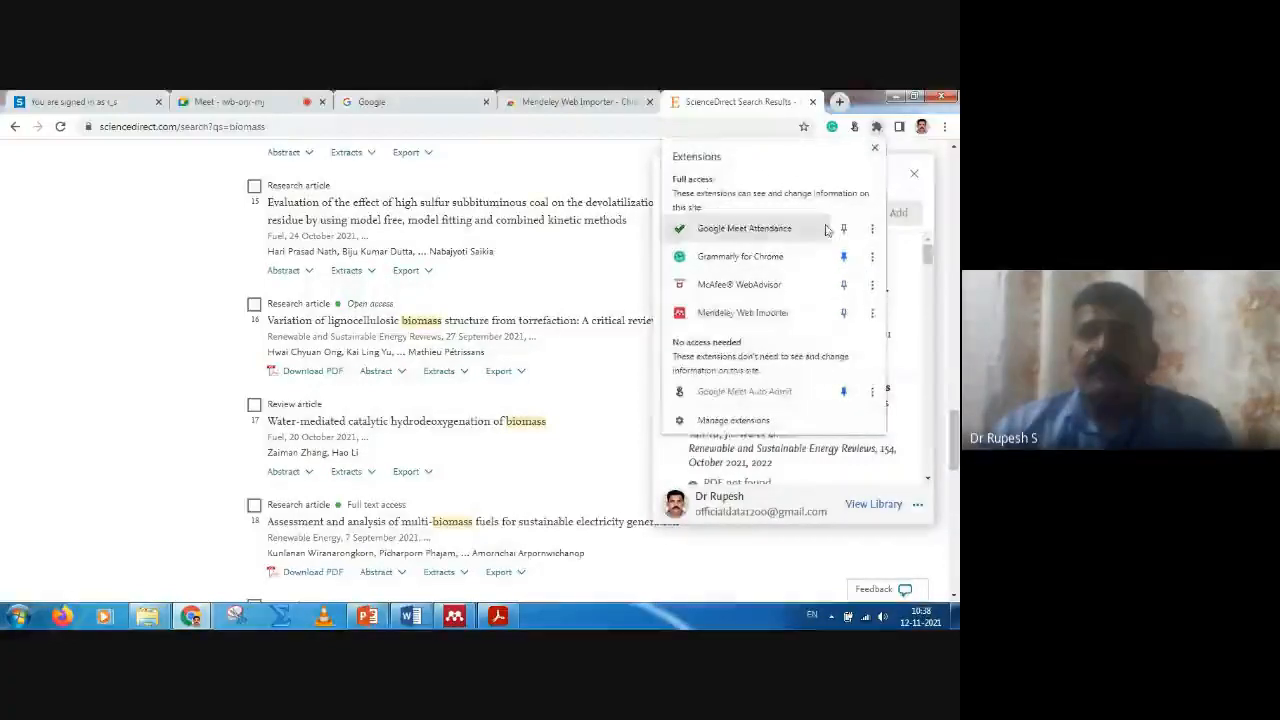
left_click(864, 104)
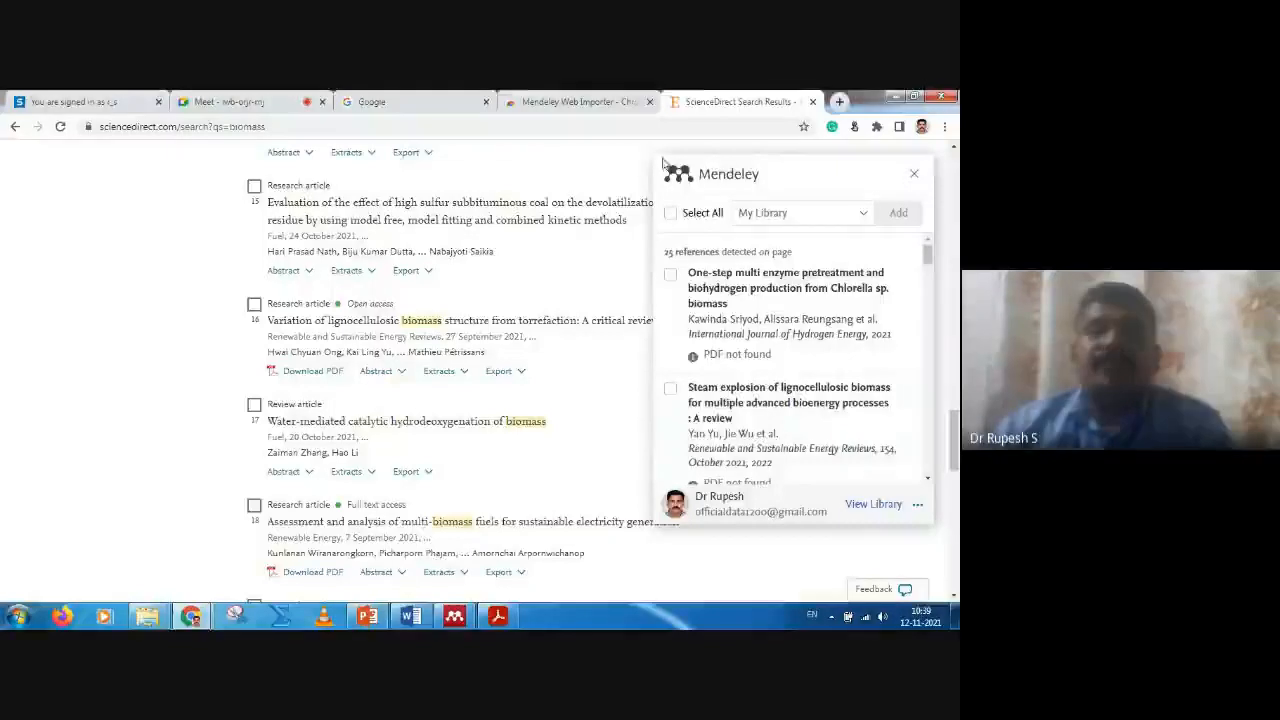
left_click(877, 128)
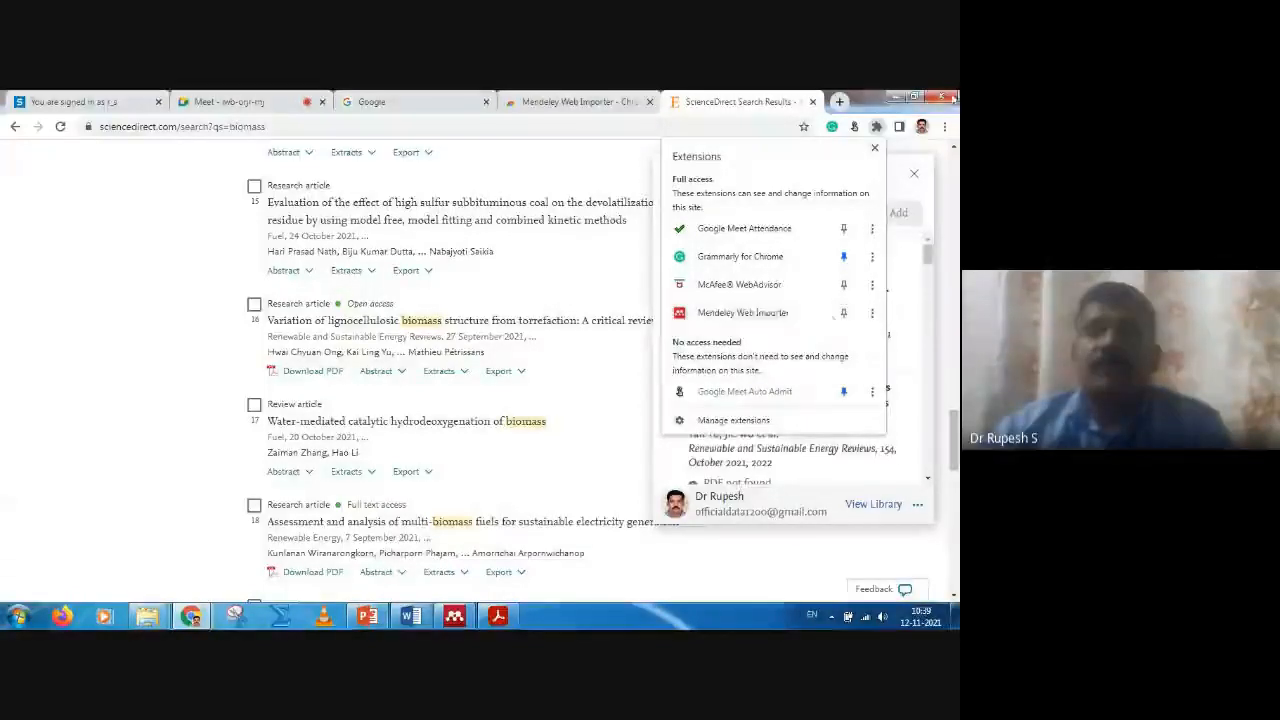
left_click(759, 318)
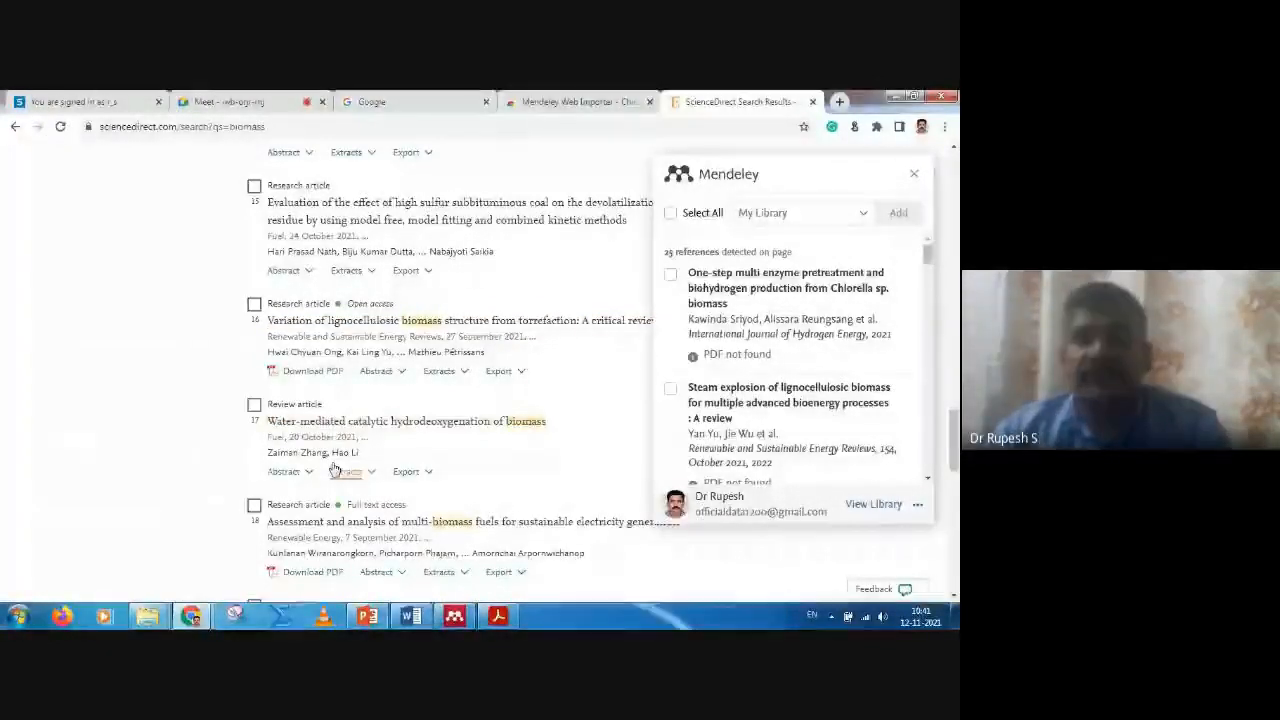
- Add "Variation of lignocellulosic biomass structure from torrefaction: A critical review" and "Water-mediated catalytic hydrodeoxygenation of biomass" to My Library with the importer
scroll(750, 397, "down", 1)
scroll(750, 397, "down", 4)
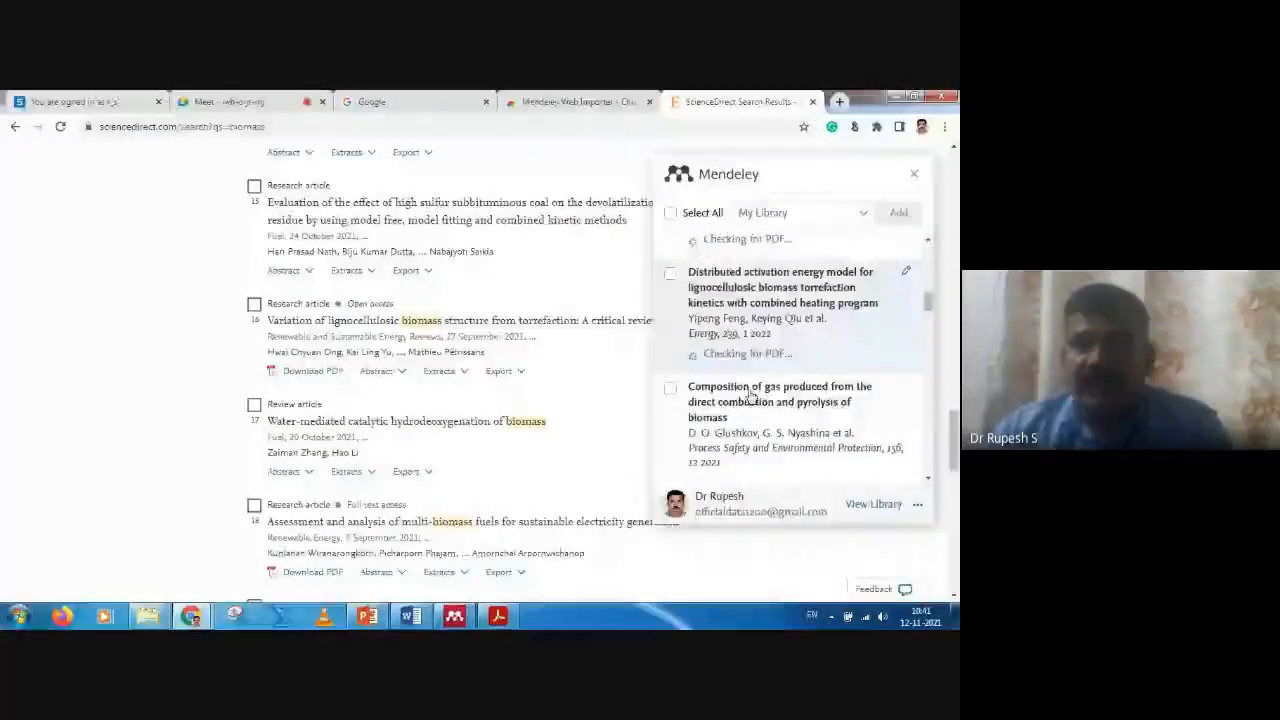
scroll(750, 397, "down", 3)
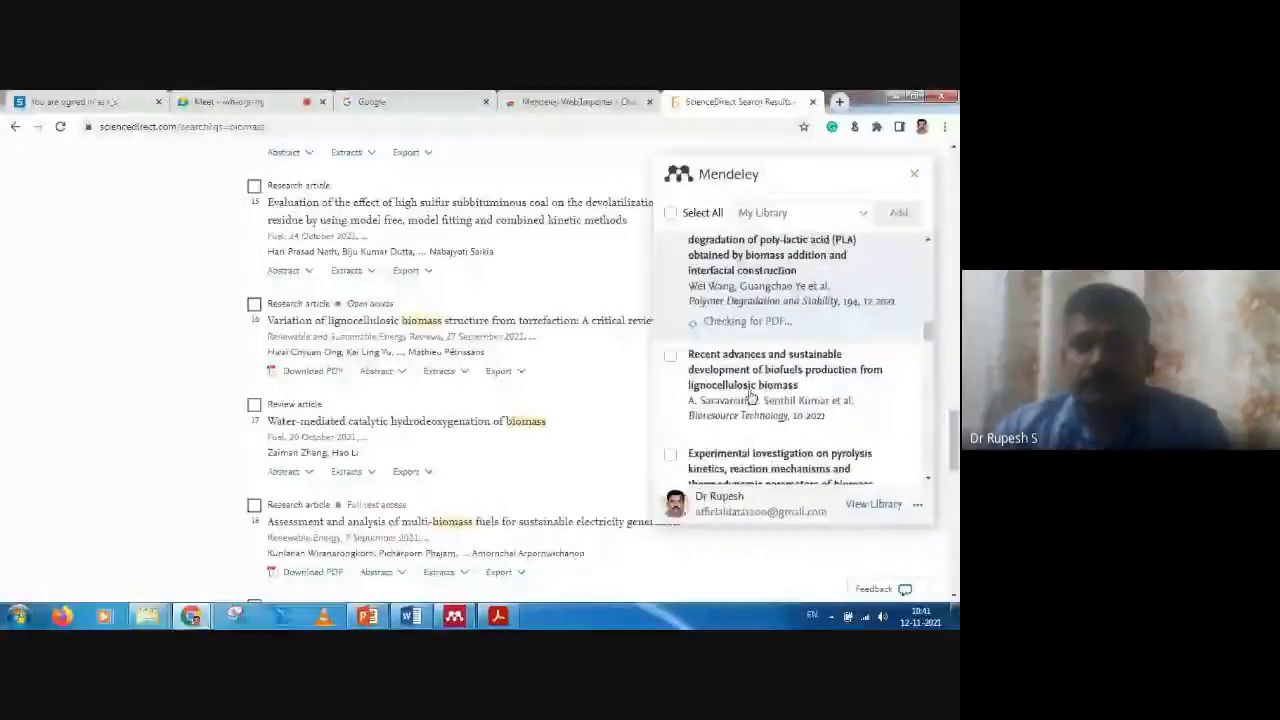
scroll(750, 397, "down", 3)
scroll(750, 397, "down", 4)
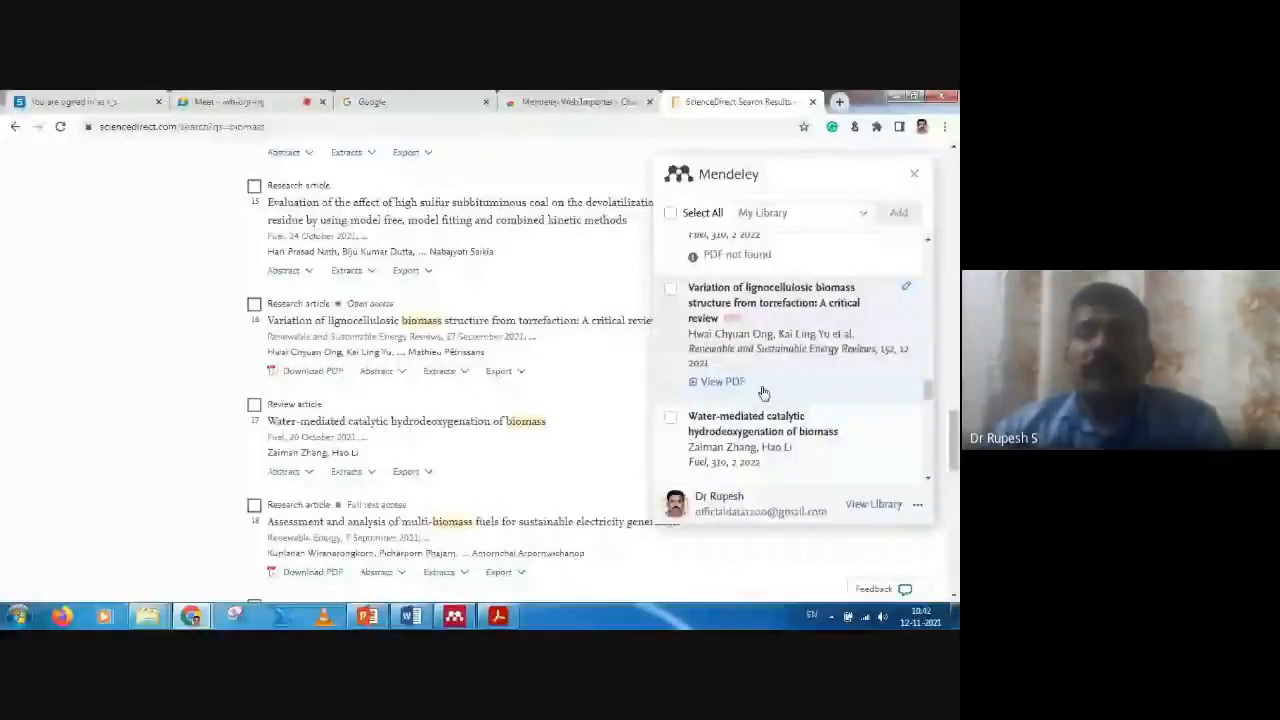
left_click(671, 291)
left_click(697, 430)
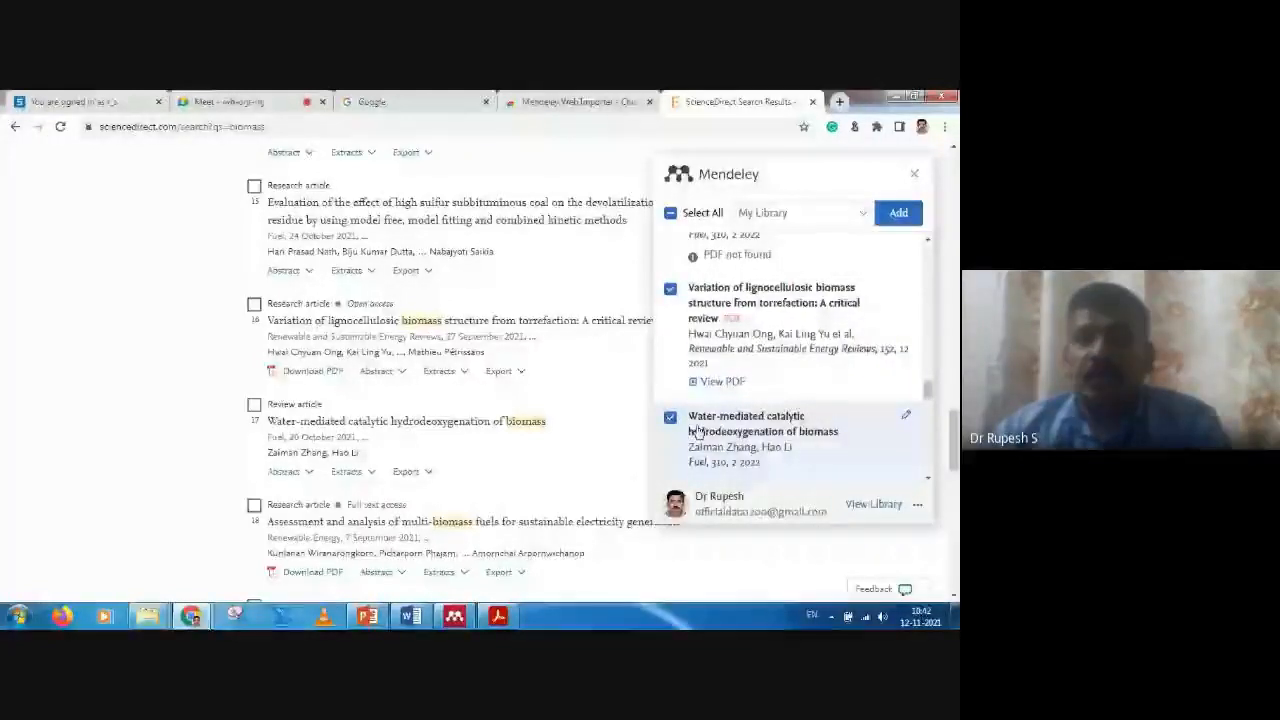
left_click(896, 214)
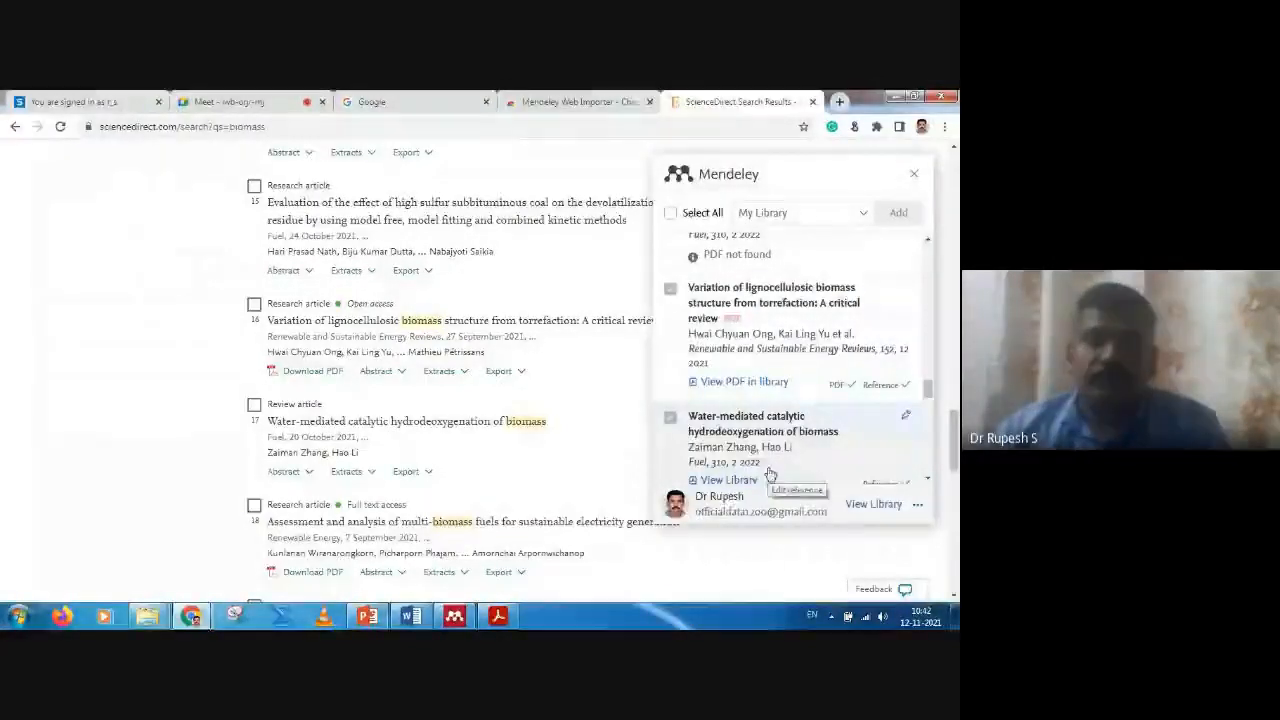
- Switch to Mendeley Desktop, sync the library and check the imported torrefaction review and hydrodeoxygenation entries in All Documents
left_click(466, 612)
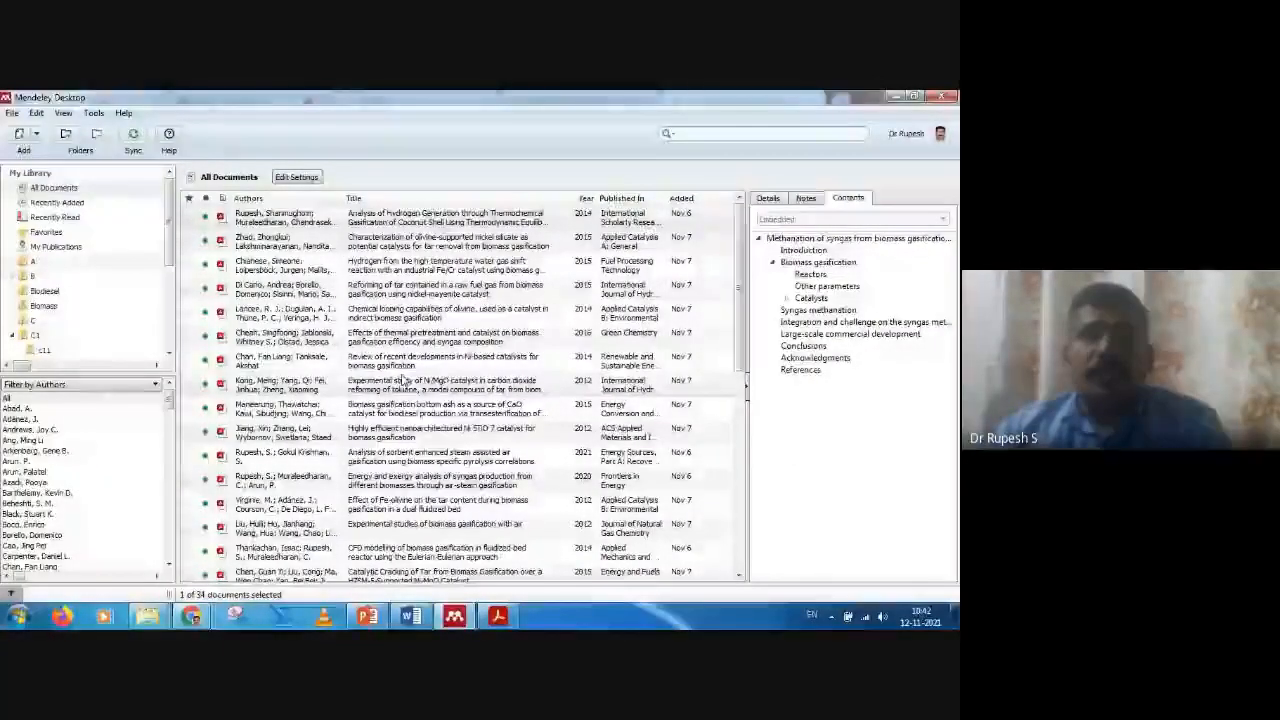
left_click(134, 140)
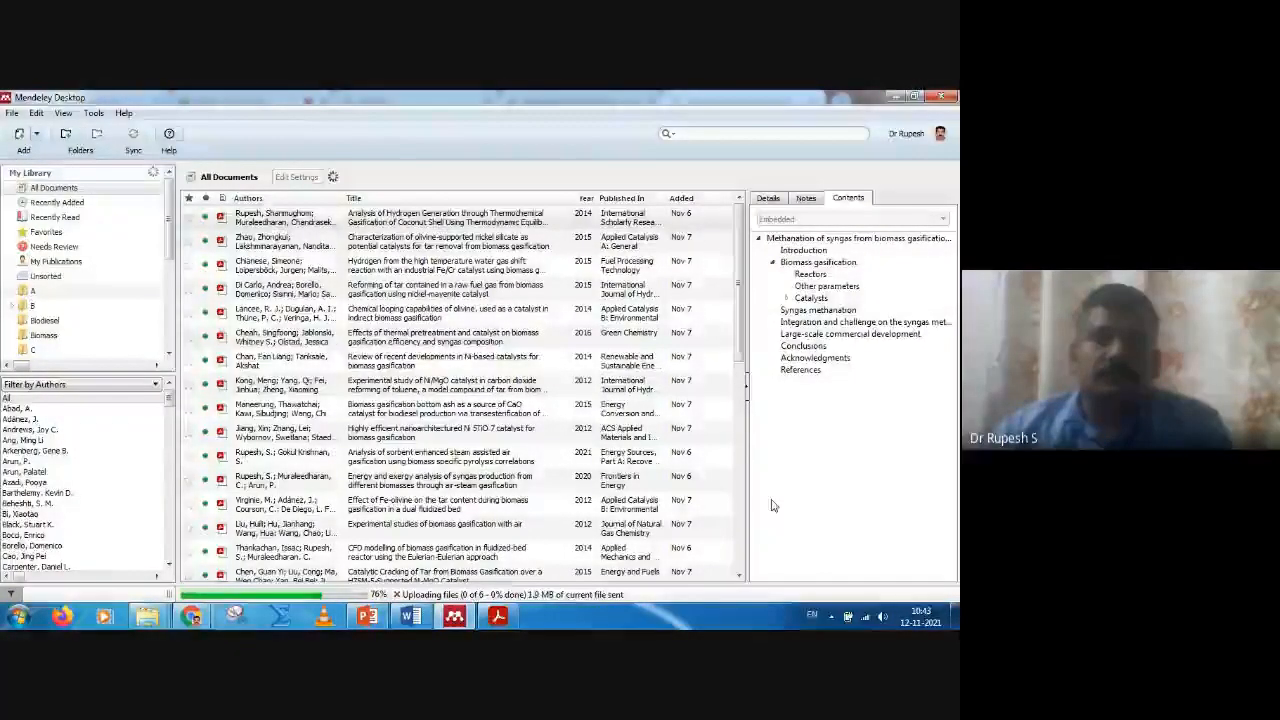
scroll(383, 432, "down", 2)
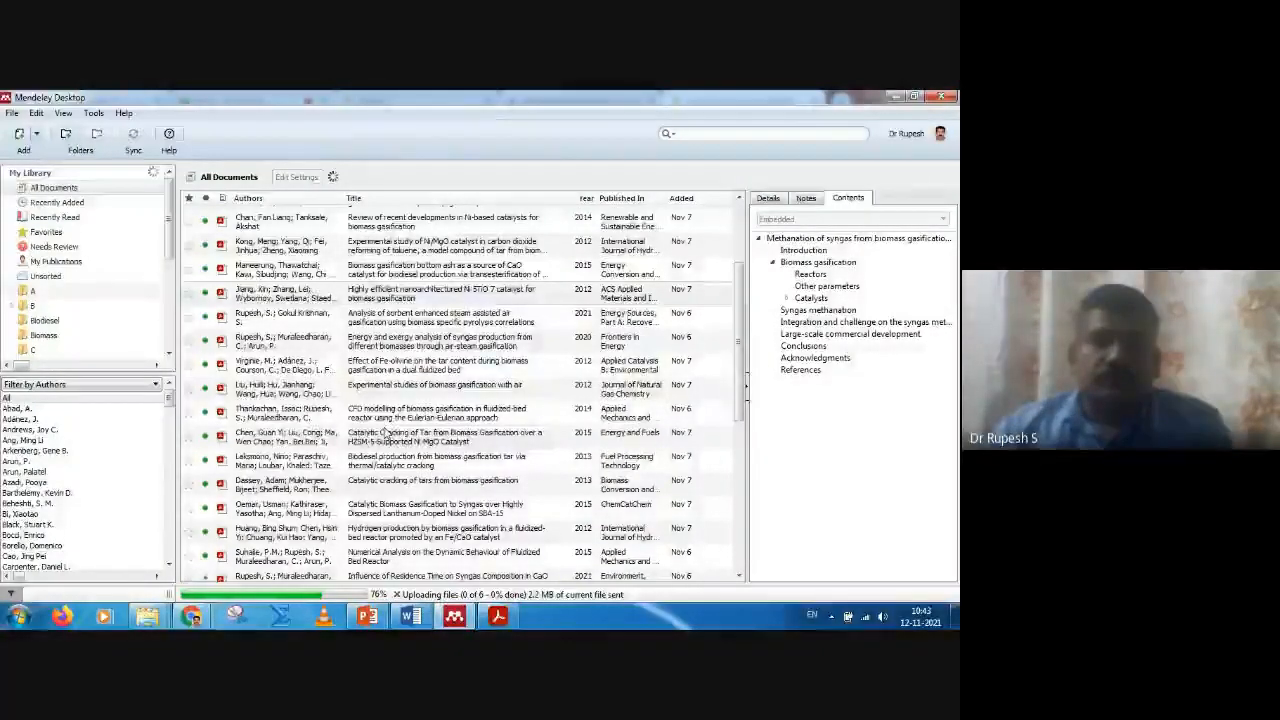
scroll(400, 435, "down", 4)
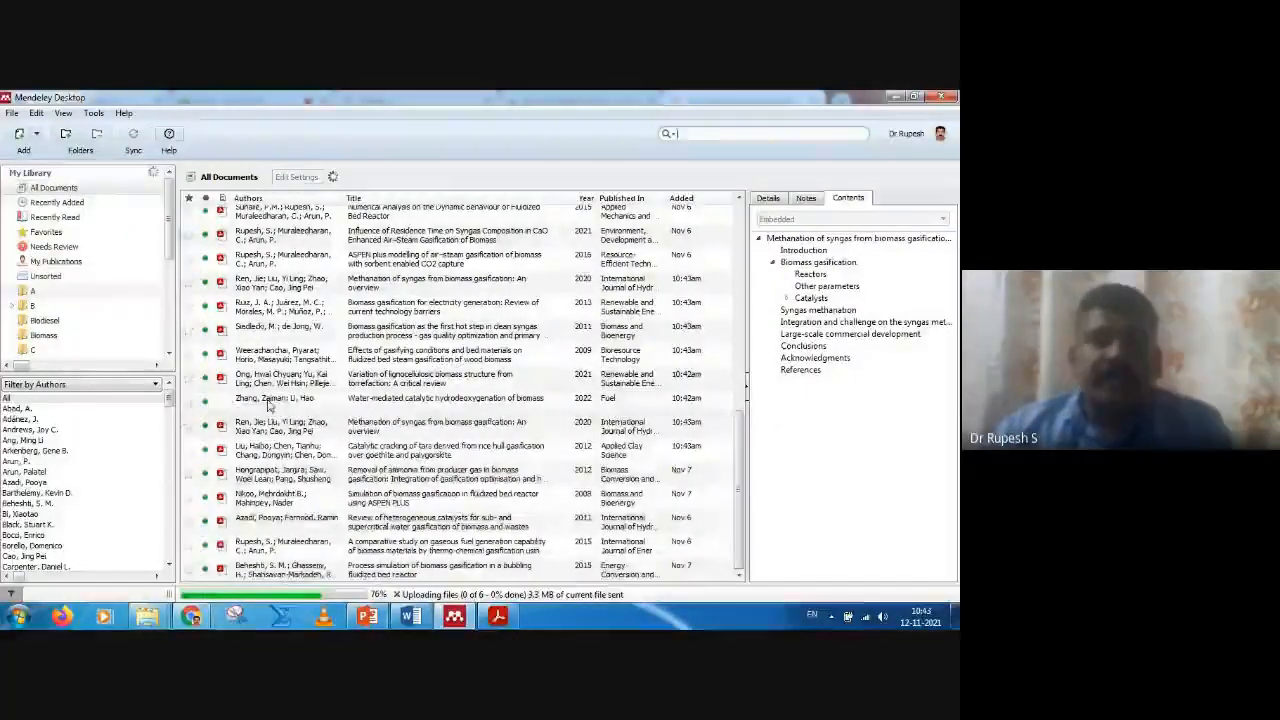
left_click(396, 386)
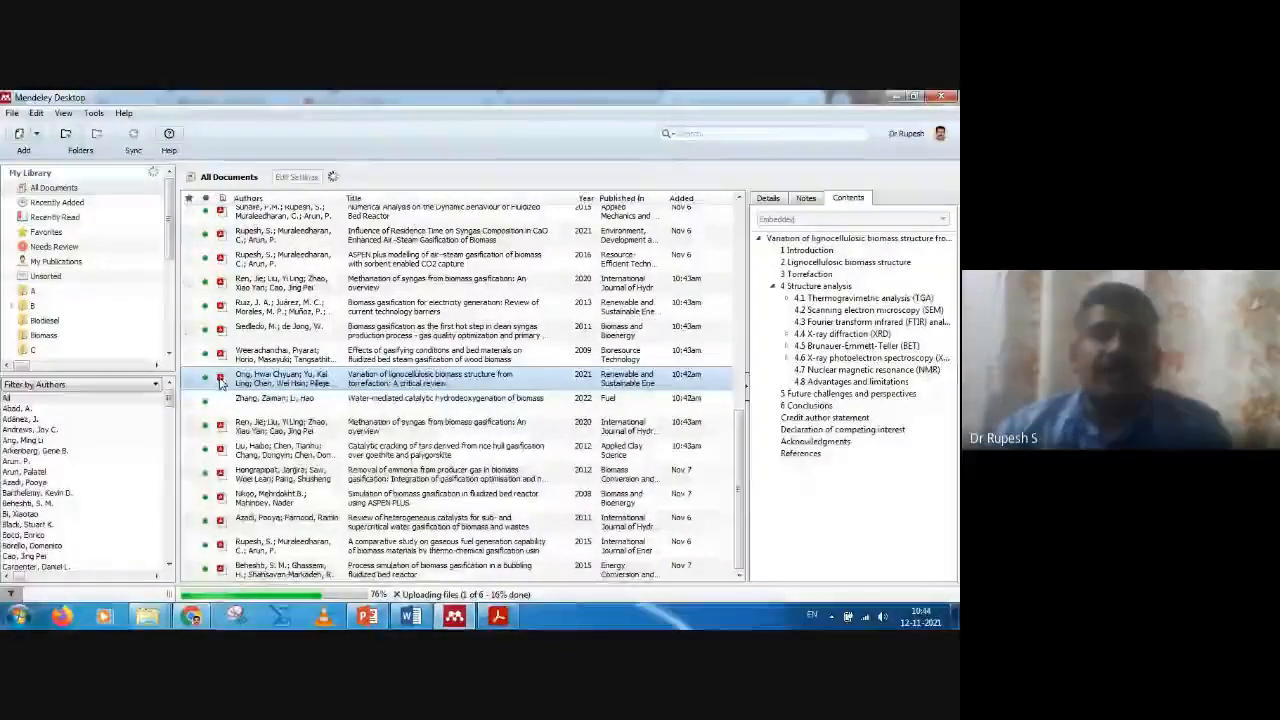
left_click(362, 400)
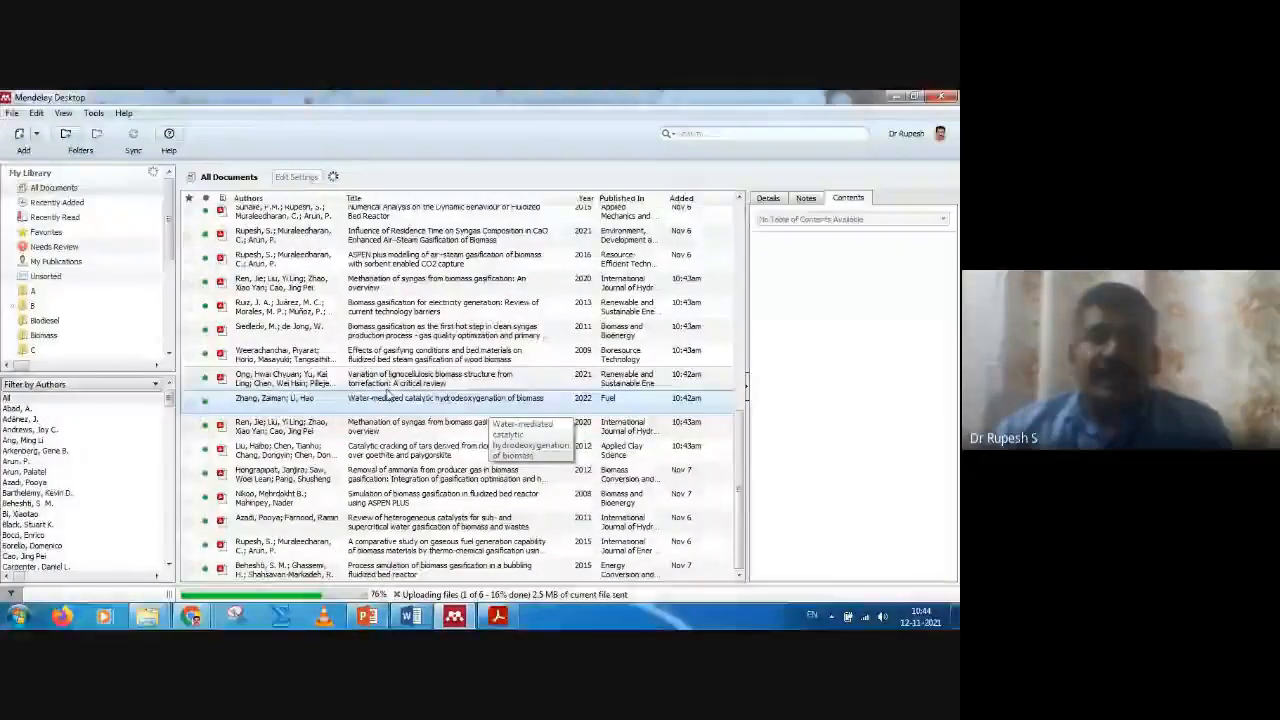
- Review the details of the imported torrefaction review and "Water-mediated catalytic hydrodeoxygenation of biomass", including the latter's abstract and keywords
left_click(393, 380)
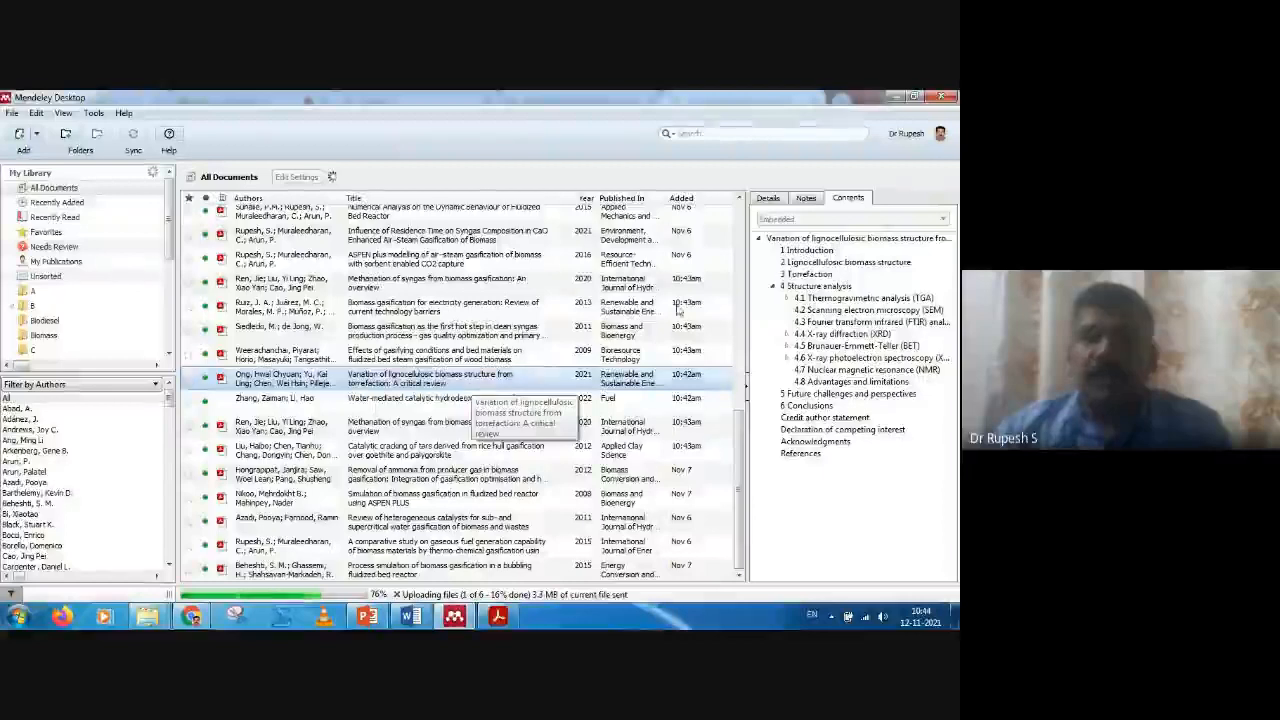
left_click(768, 198)
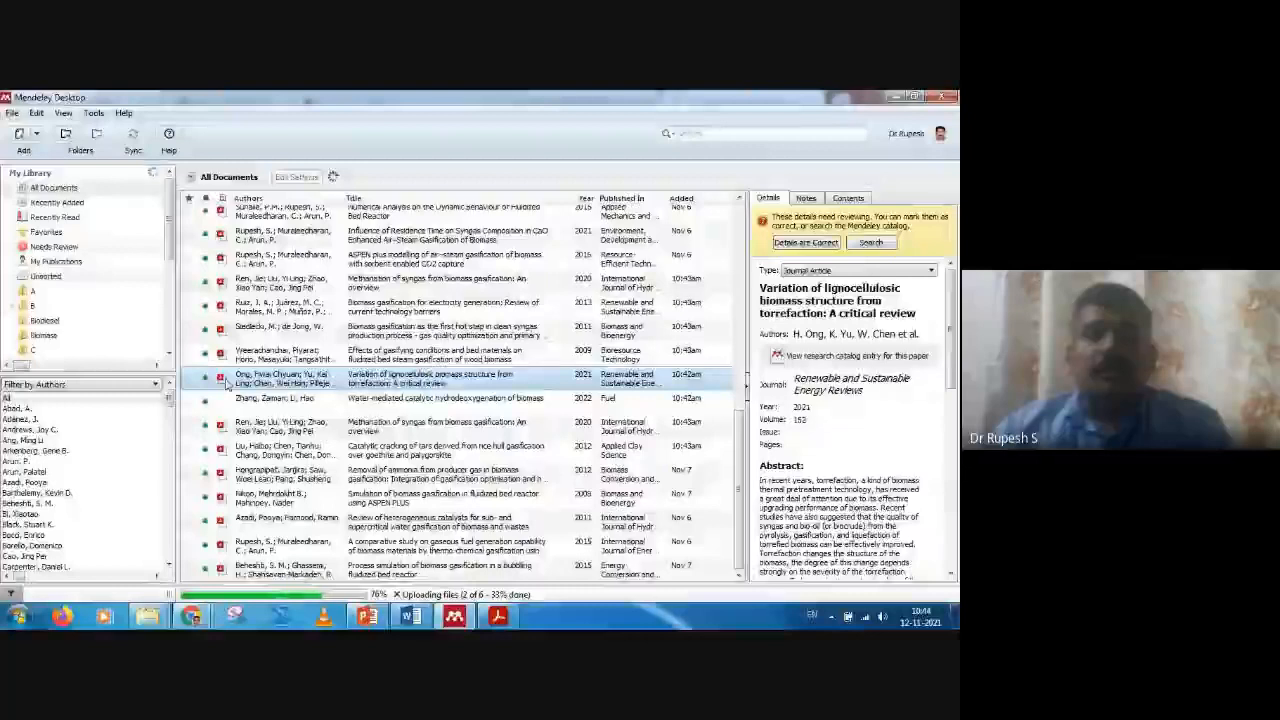
left_click(405, 400)
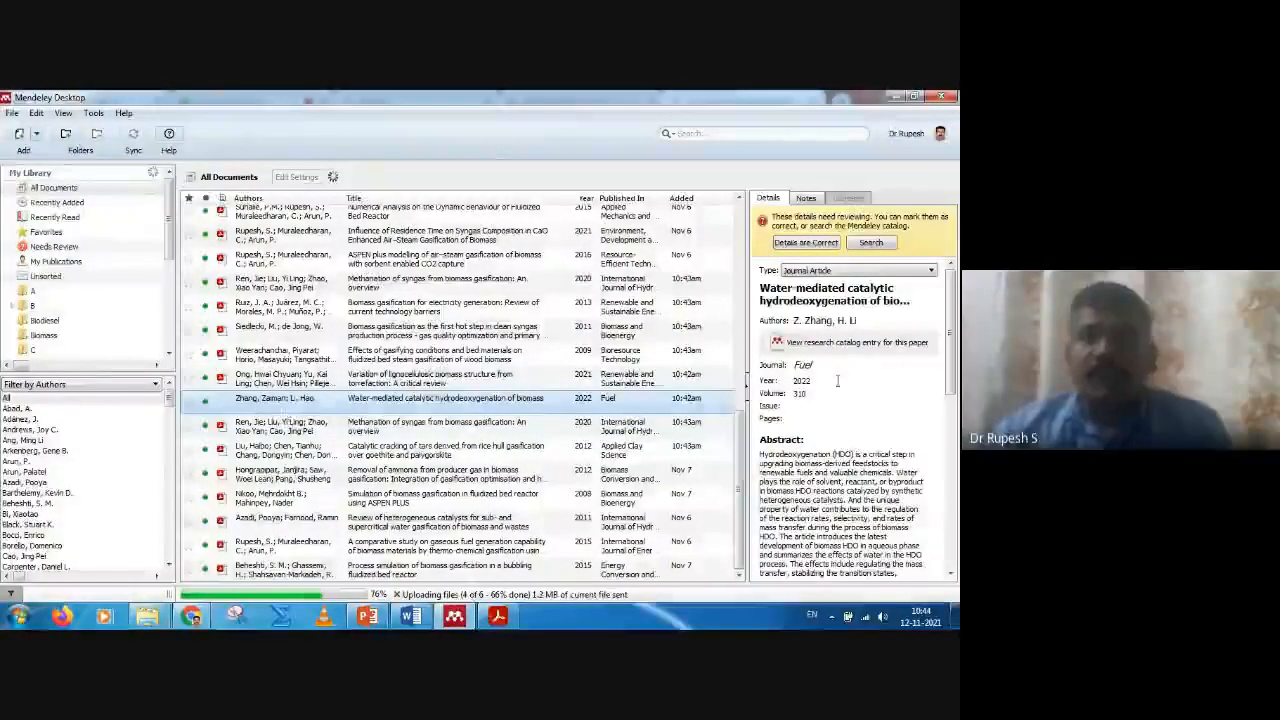
scroll(855, 379, "down", 2)
scroll(855, 400, "down", 2)
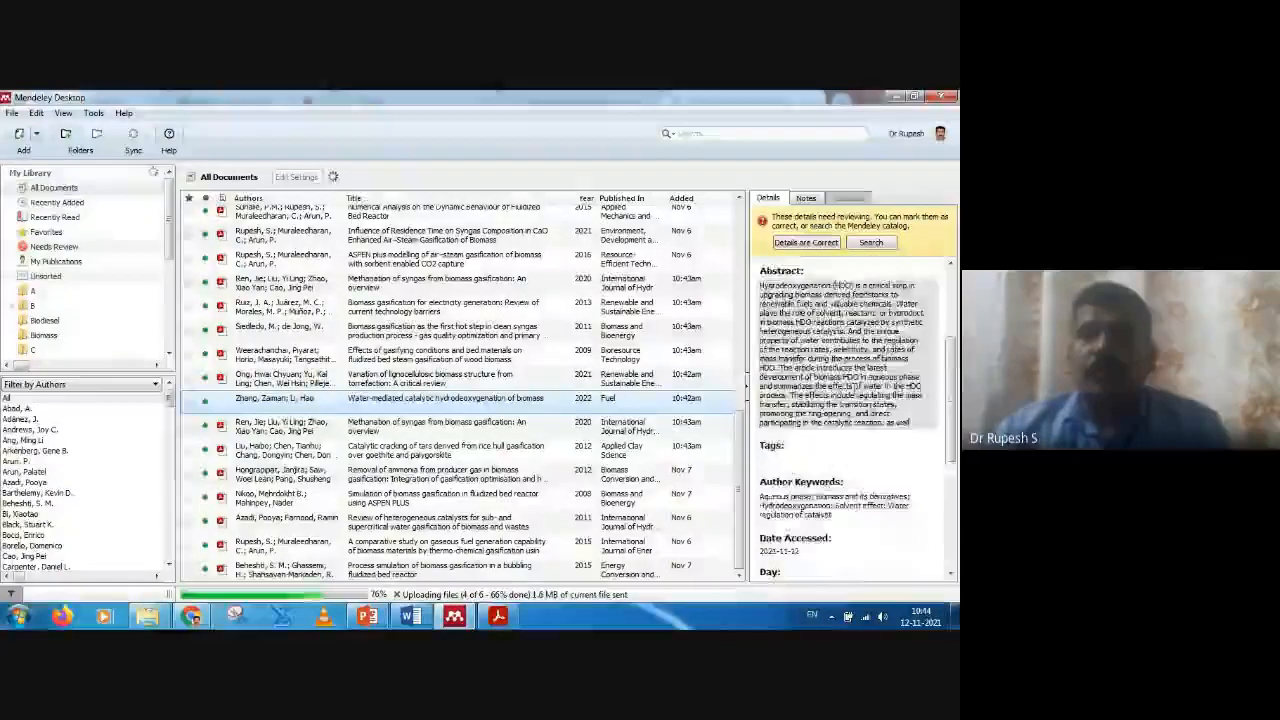
scroll(854, 410, "up", 2)
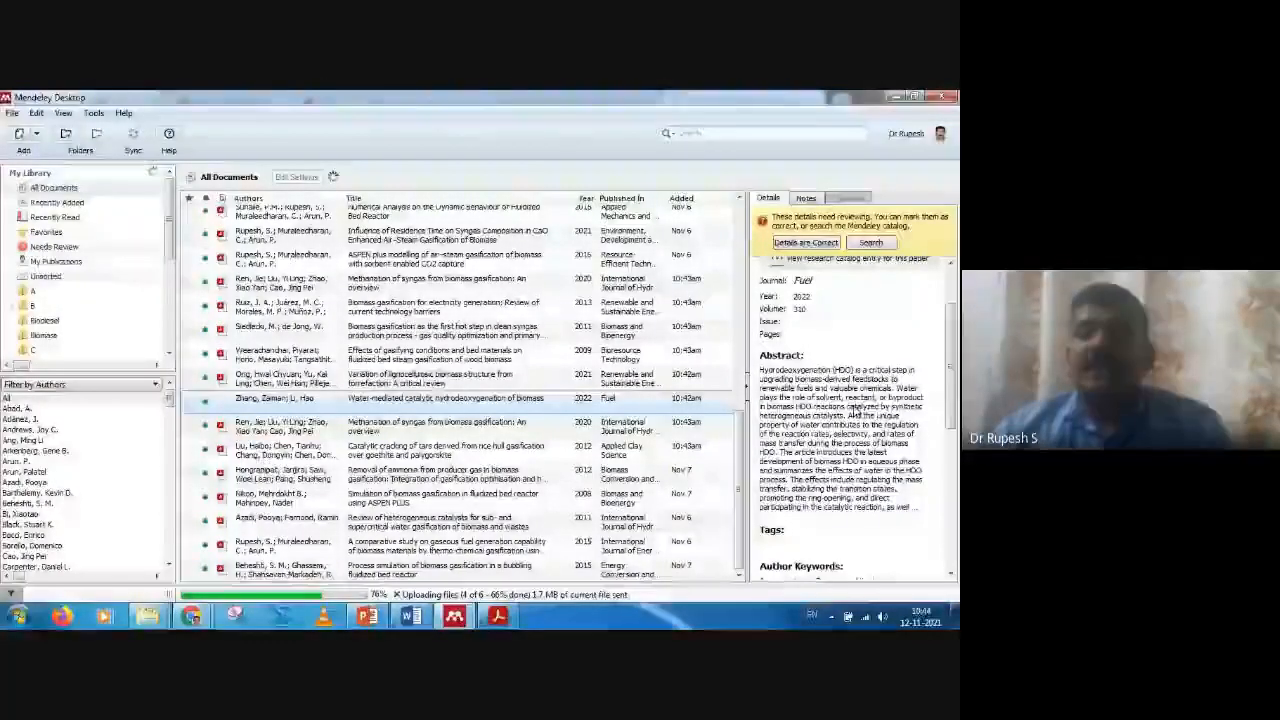
scroll(840, 400, "up", 2)
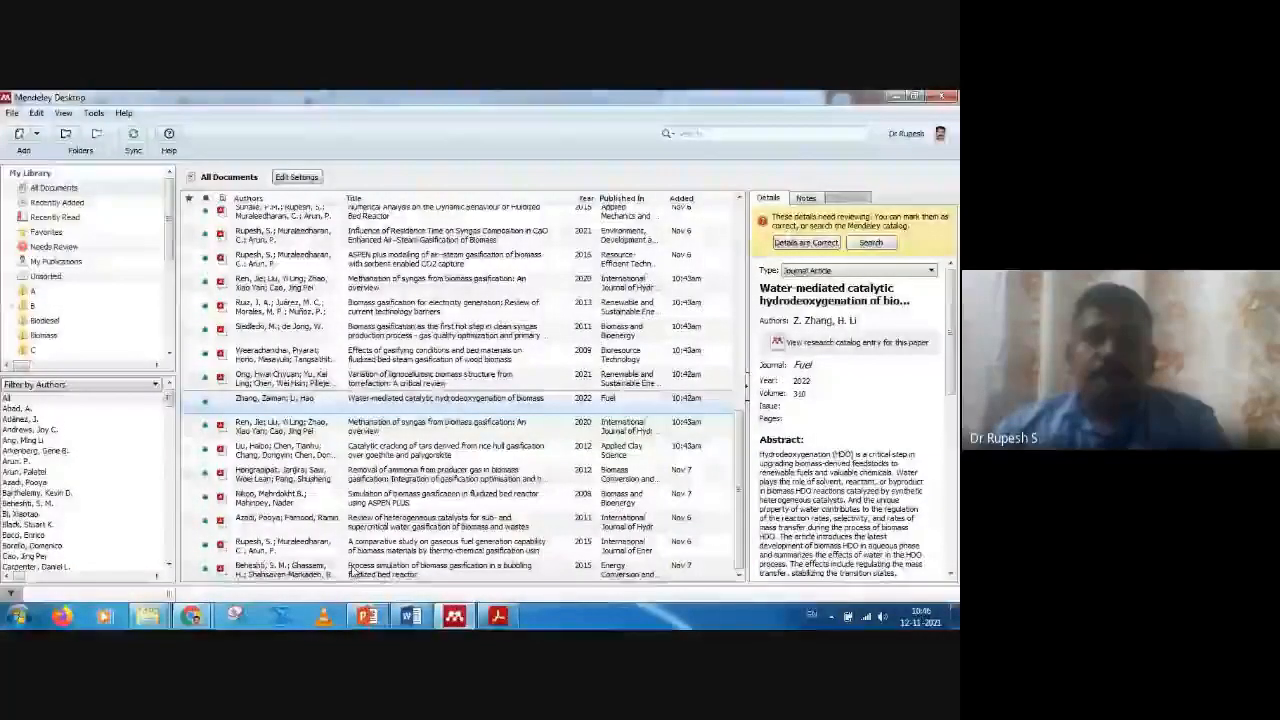
- Switch to the PowerPoint presentation, start the slide show from slide 15 and advance to the Mendeley Web Library slide
mouse_move(497, 617)
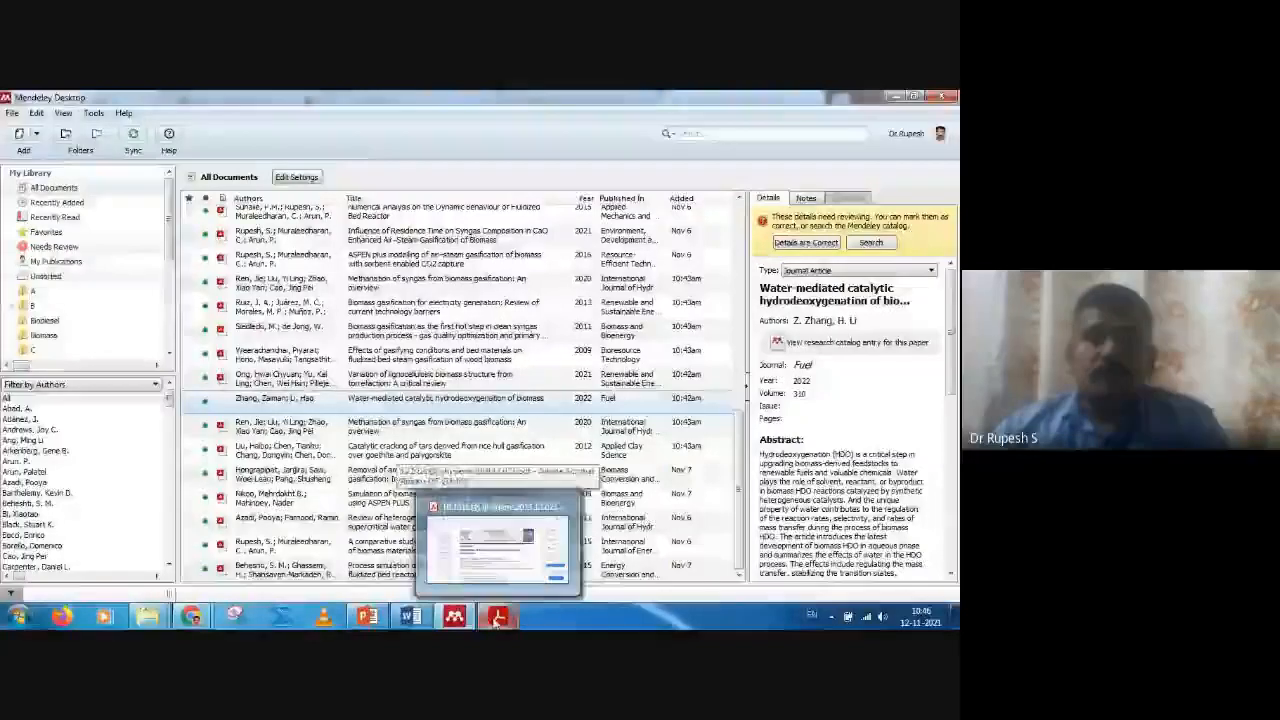
mouse_move(404, 622)
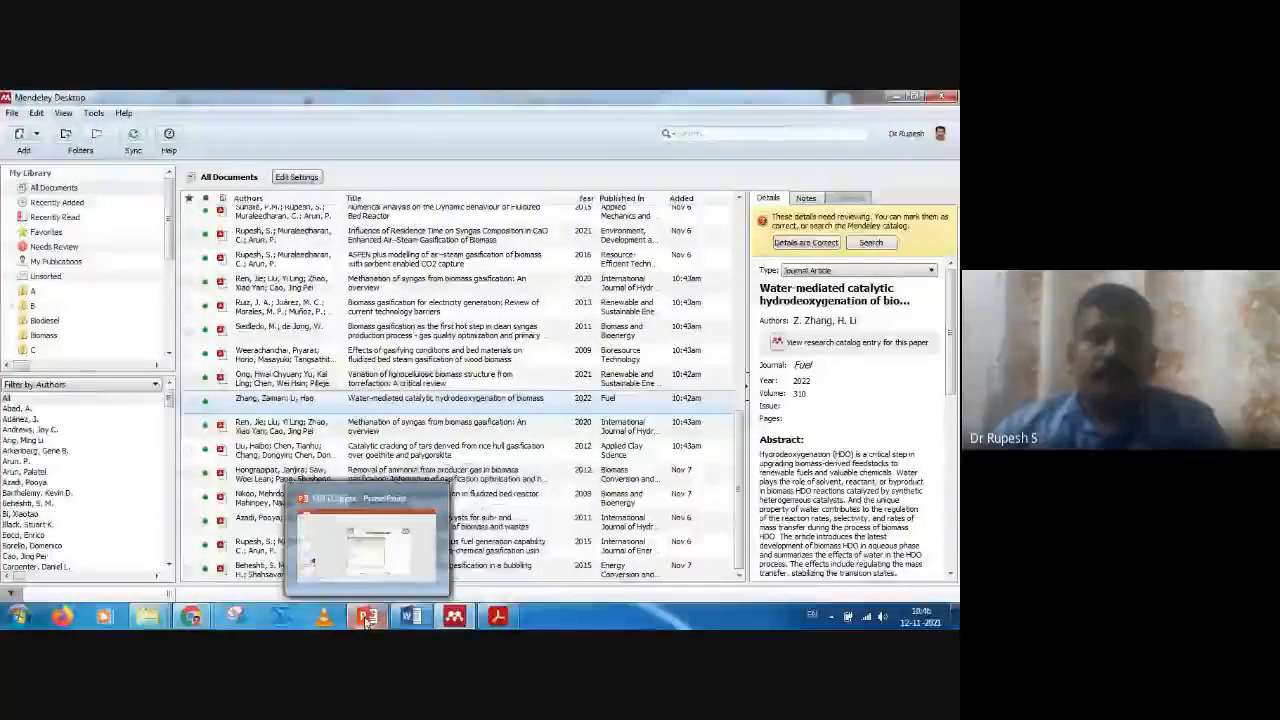
left_click(372, 619)
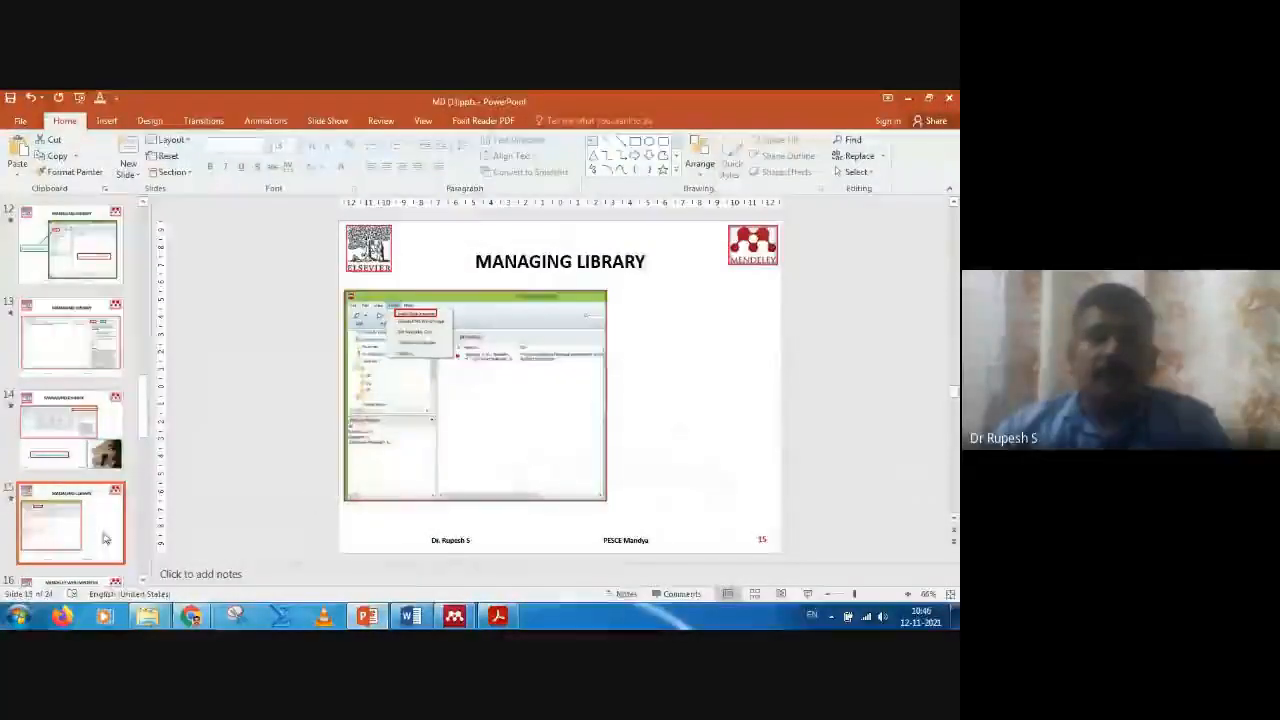
scroll(104, 538, "down", 2)
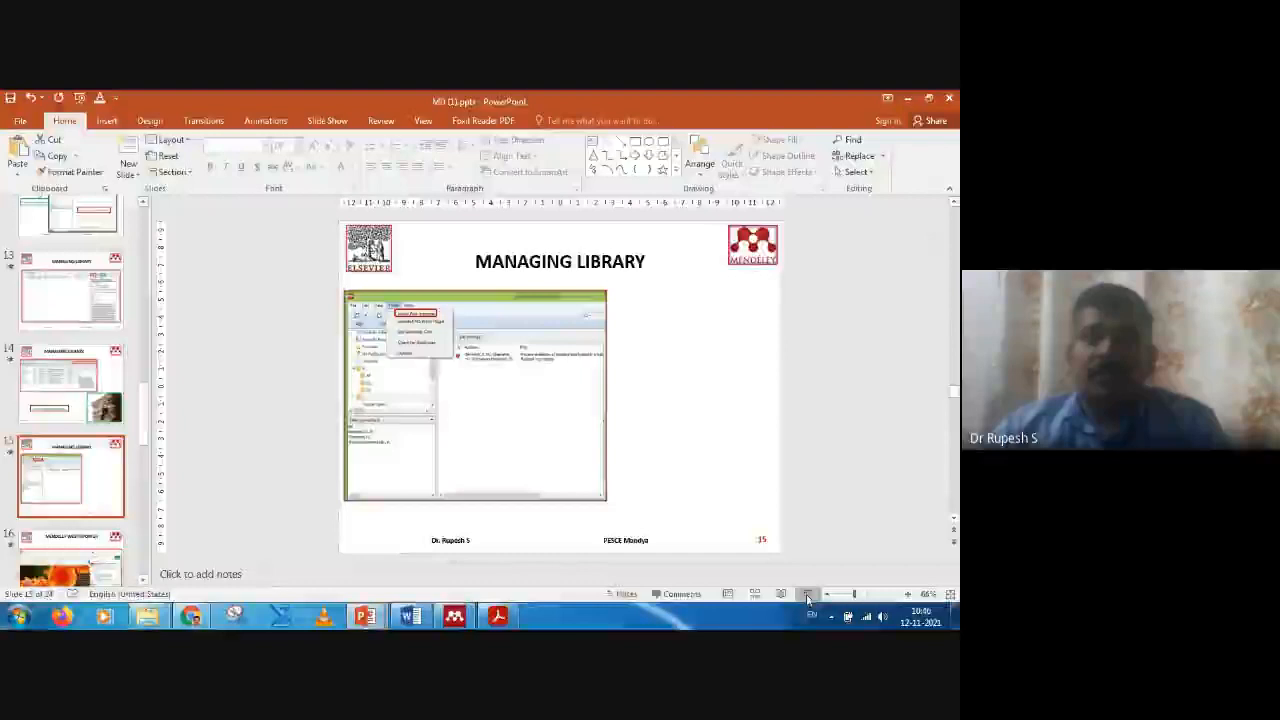
left_click(806, 594)
left_click(705, 488)
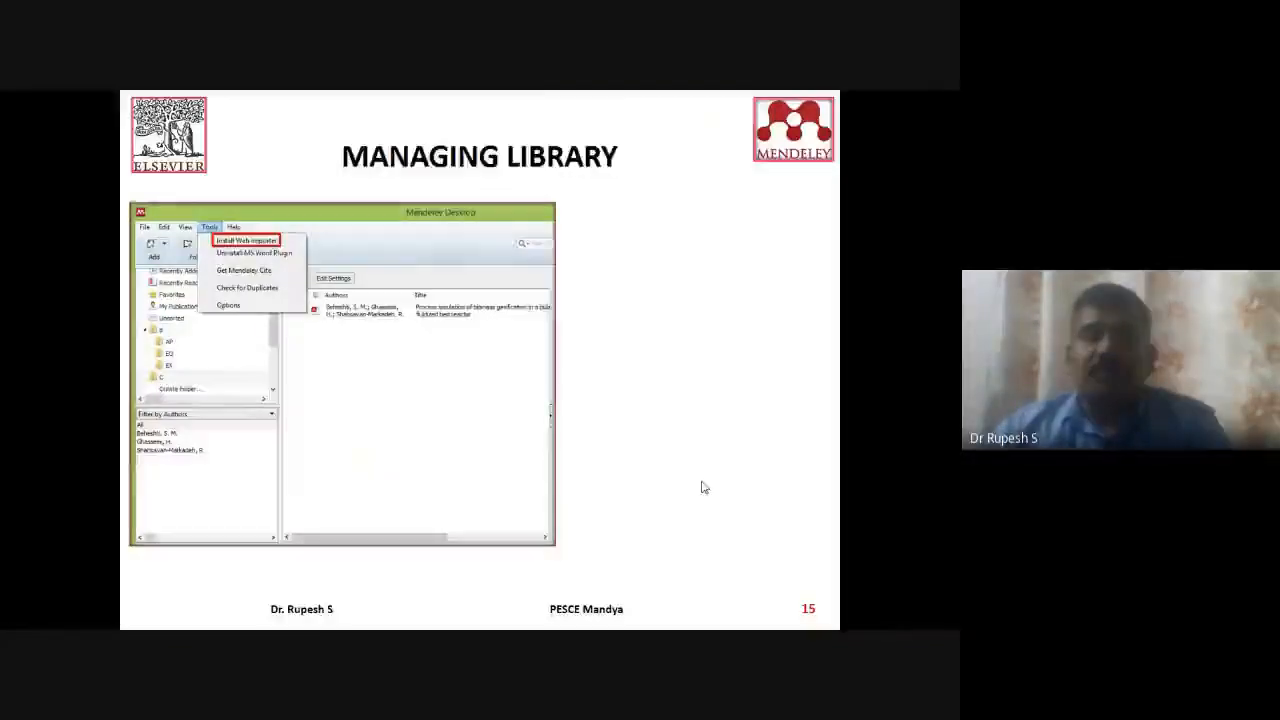
left_click(705, 488)
left_click(703, 487)
left_click(703, 487)
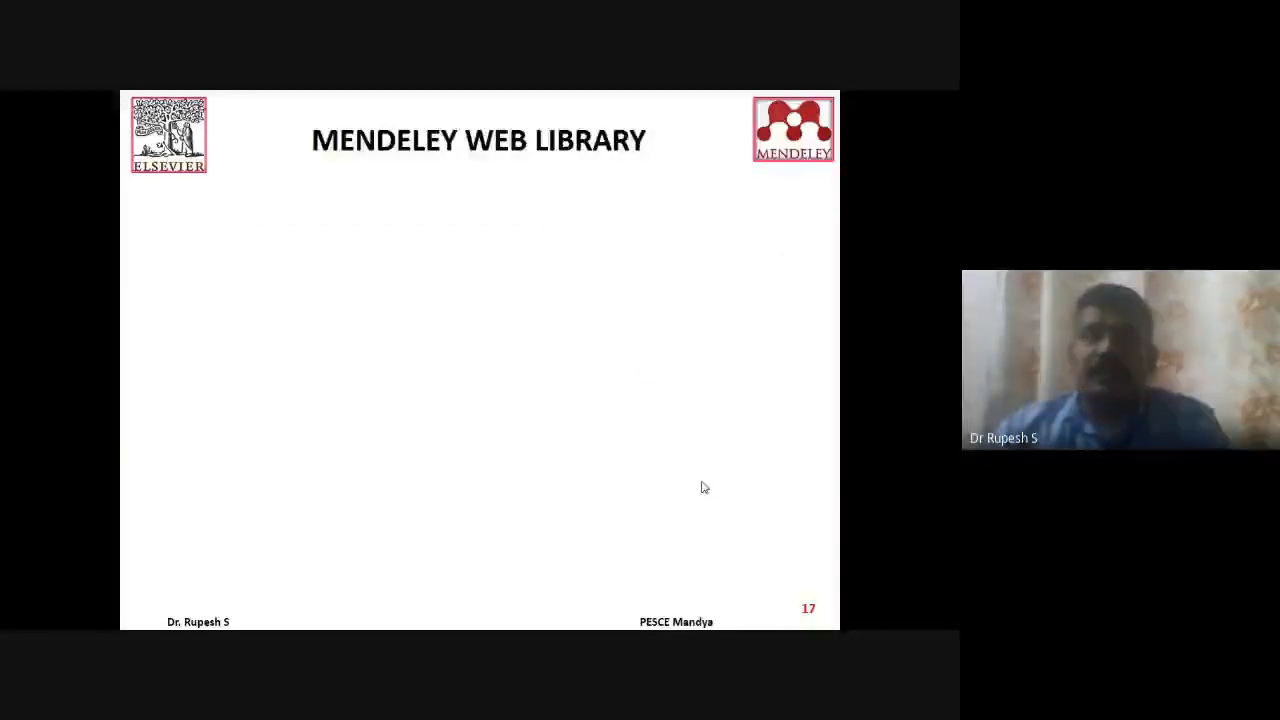
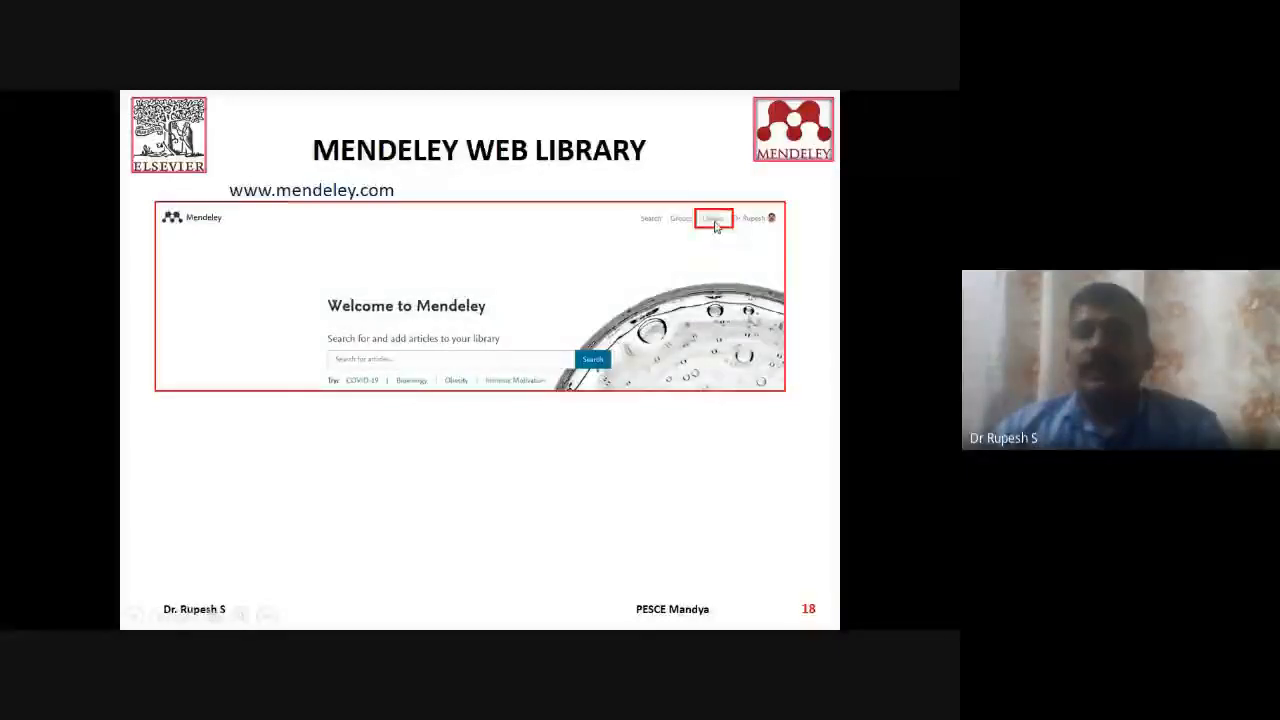
left_click(676, 410)
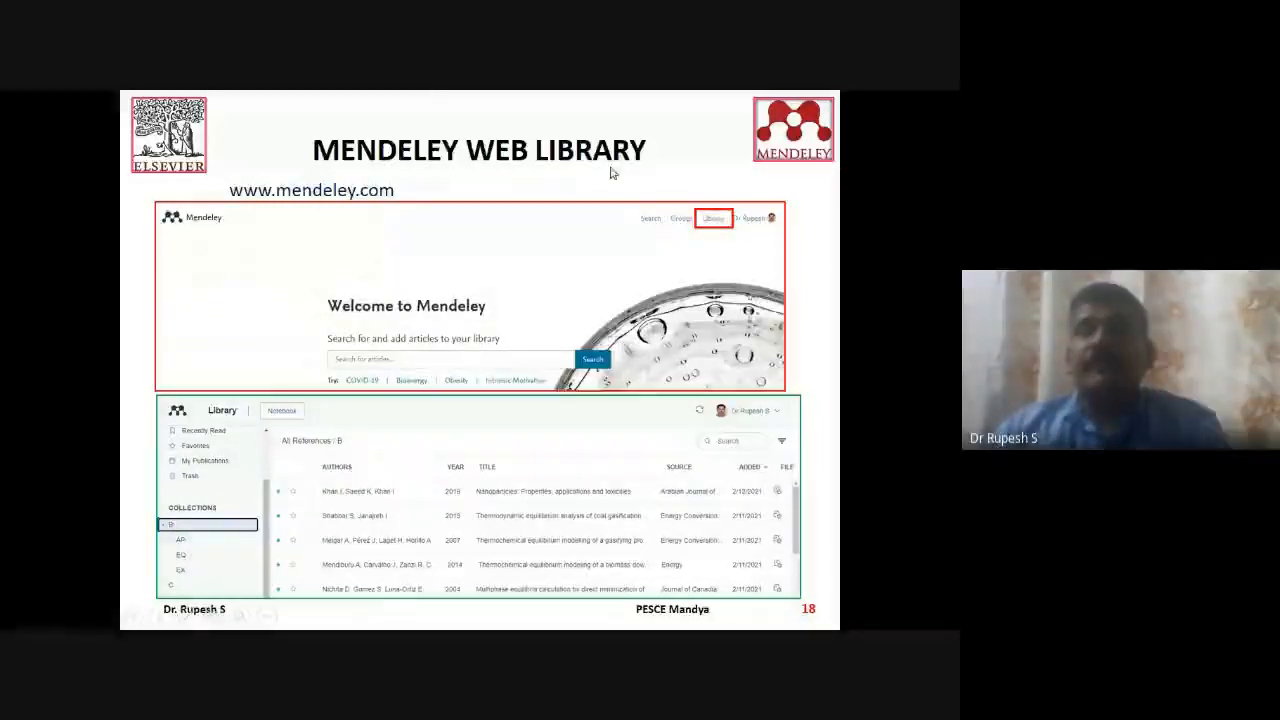
right_click(810, 333)
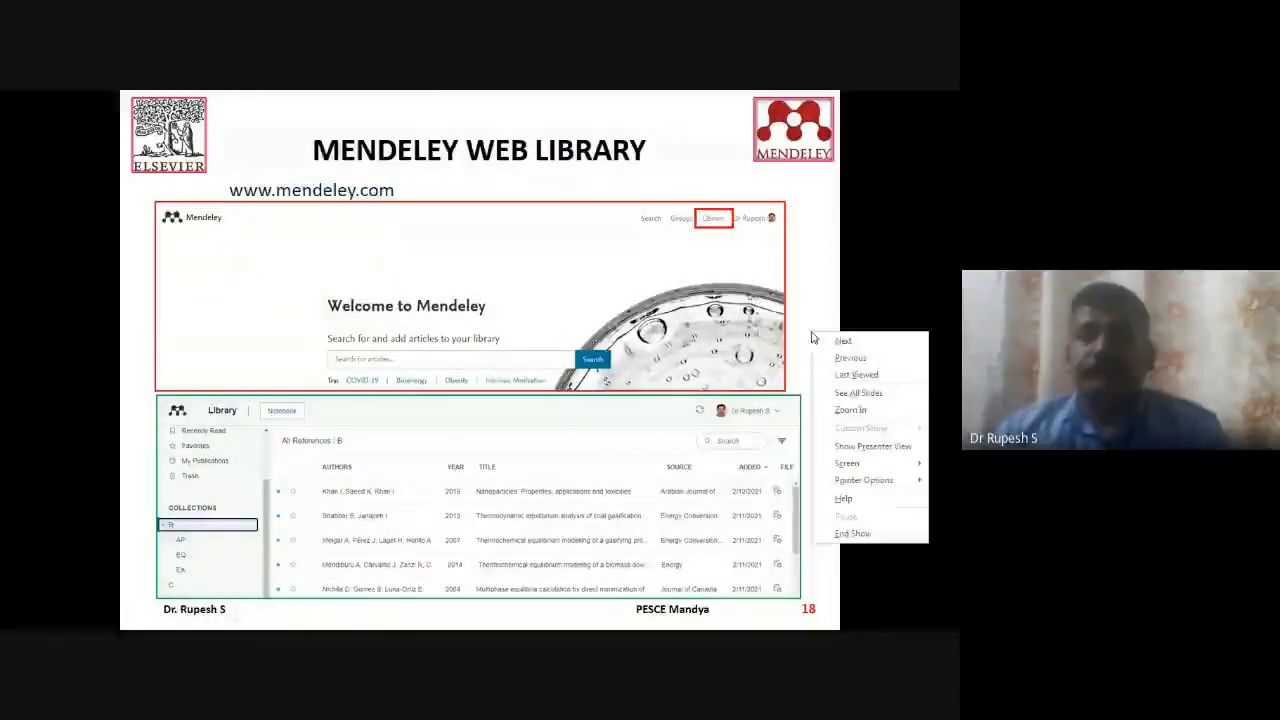
left_click(853, 535)
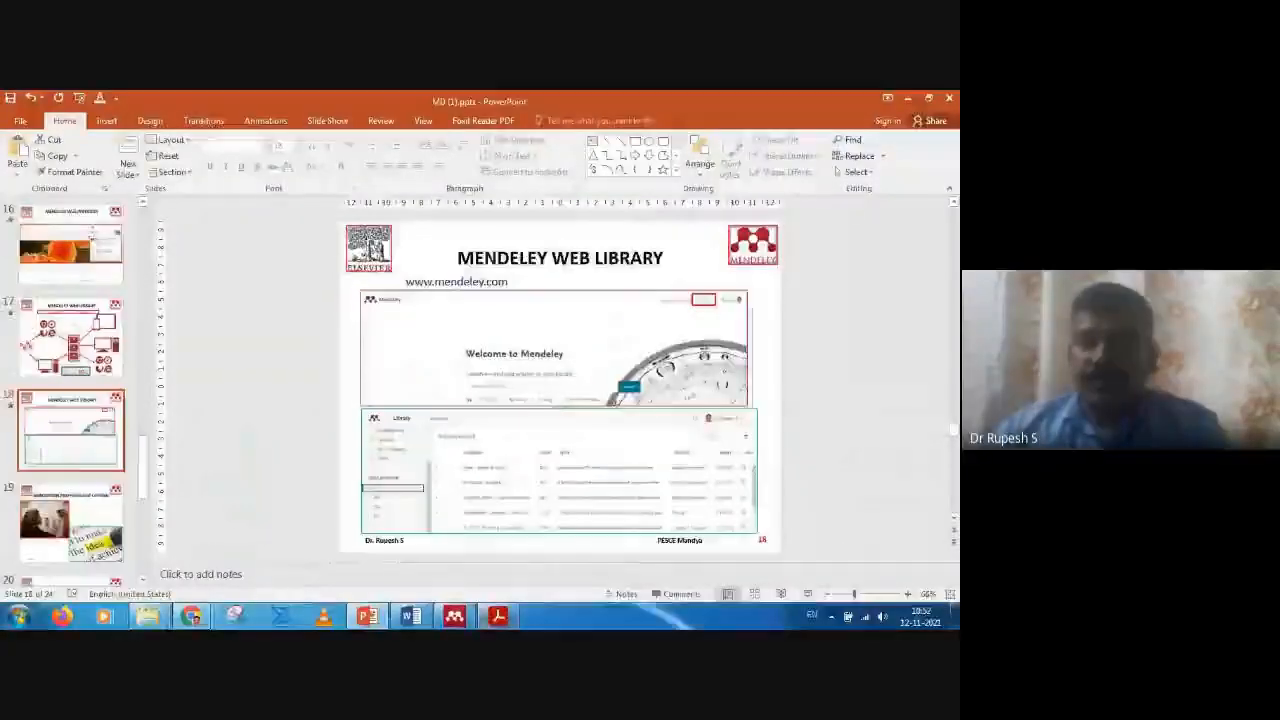
- Switch to Mendeley Desktop, sync the library and view the documents in folders Biomass and A
left_click(454, 616)
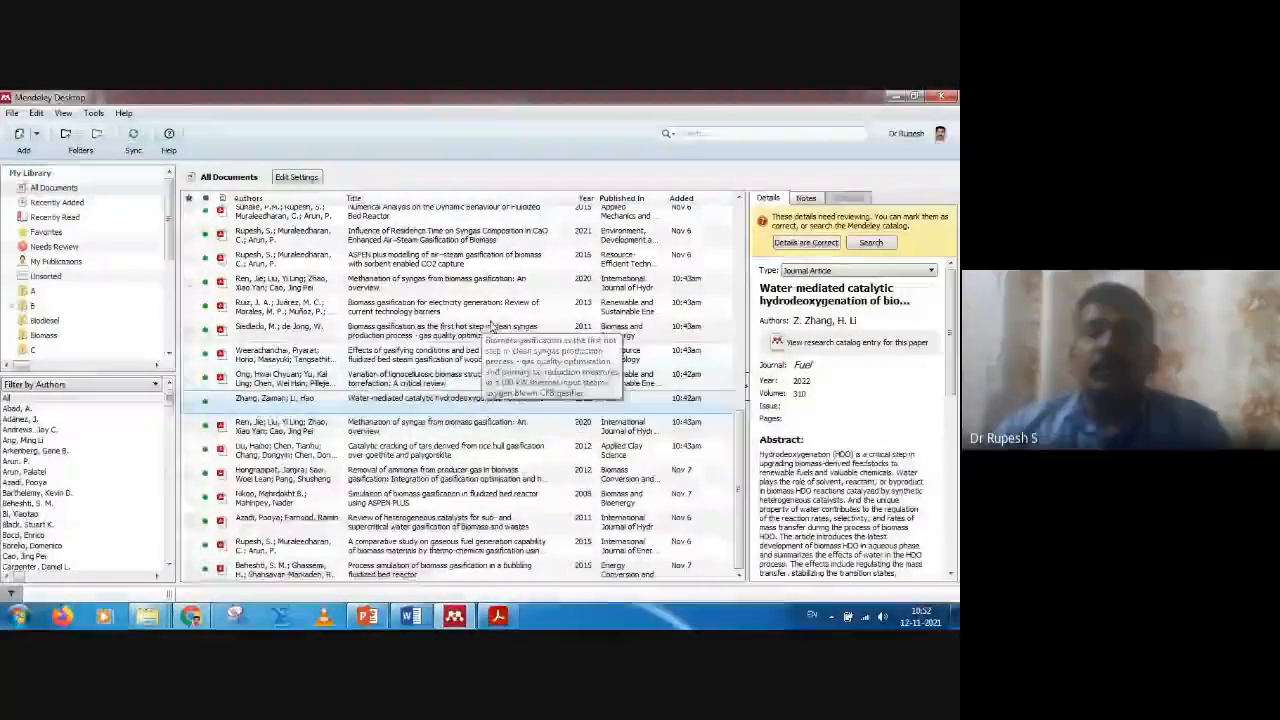
left_click(133, 136)
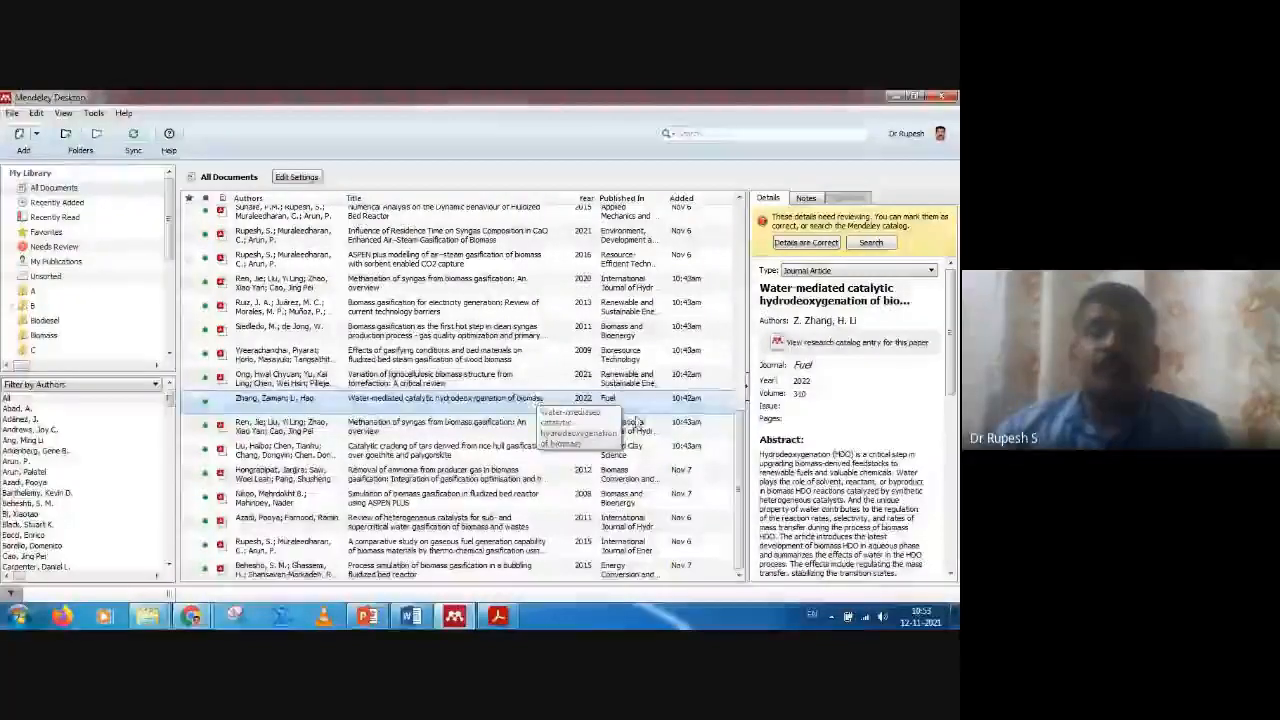
left_click(33, 291)
left_click(44, 335)
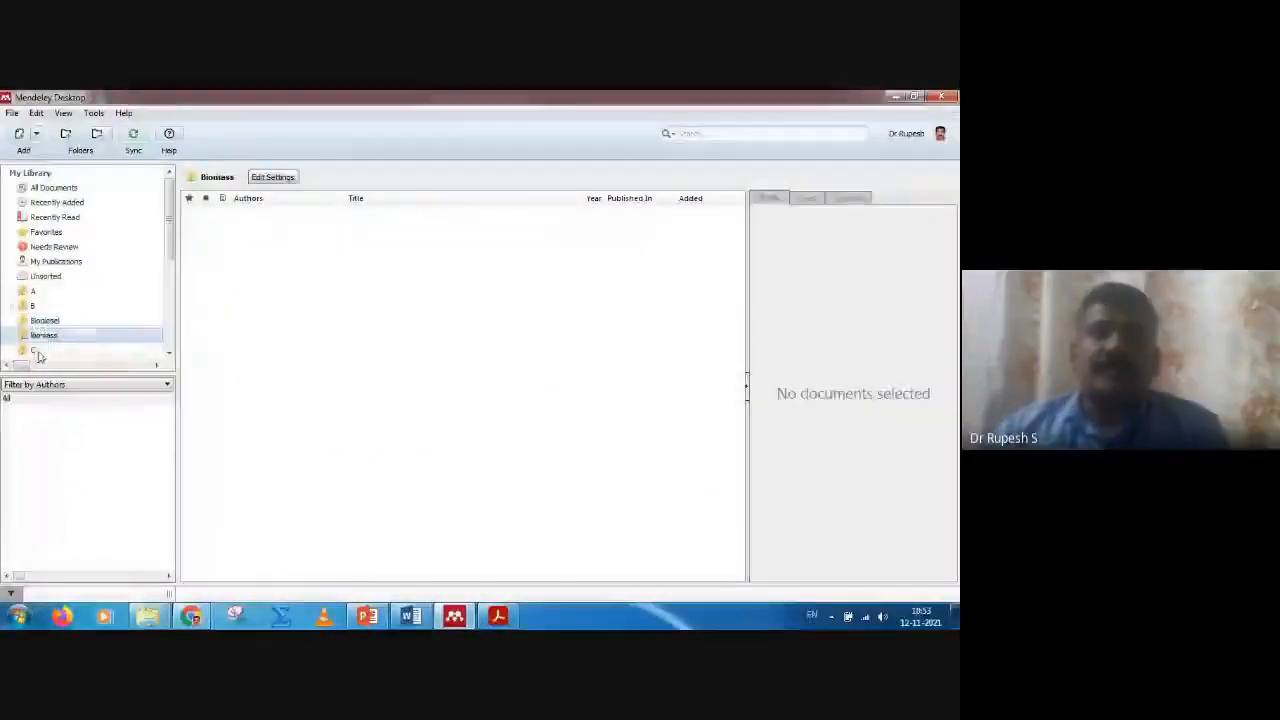
left_click(52, 292)
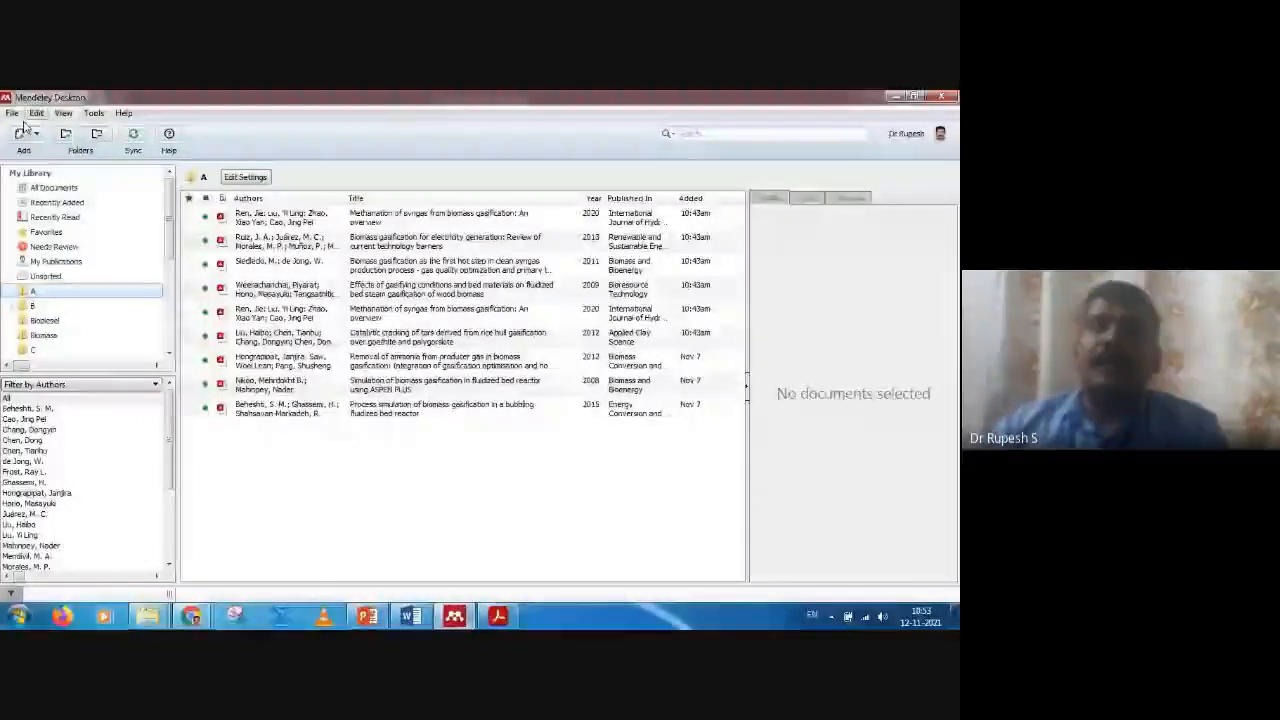
- Open the Mendeley website in the browser from Mendeley Desktop, and minimize the desktop window to leave the site in view
left_click(124, 114)
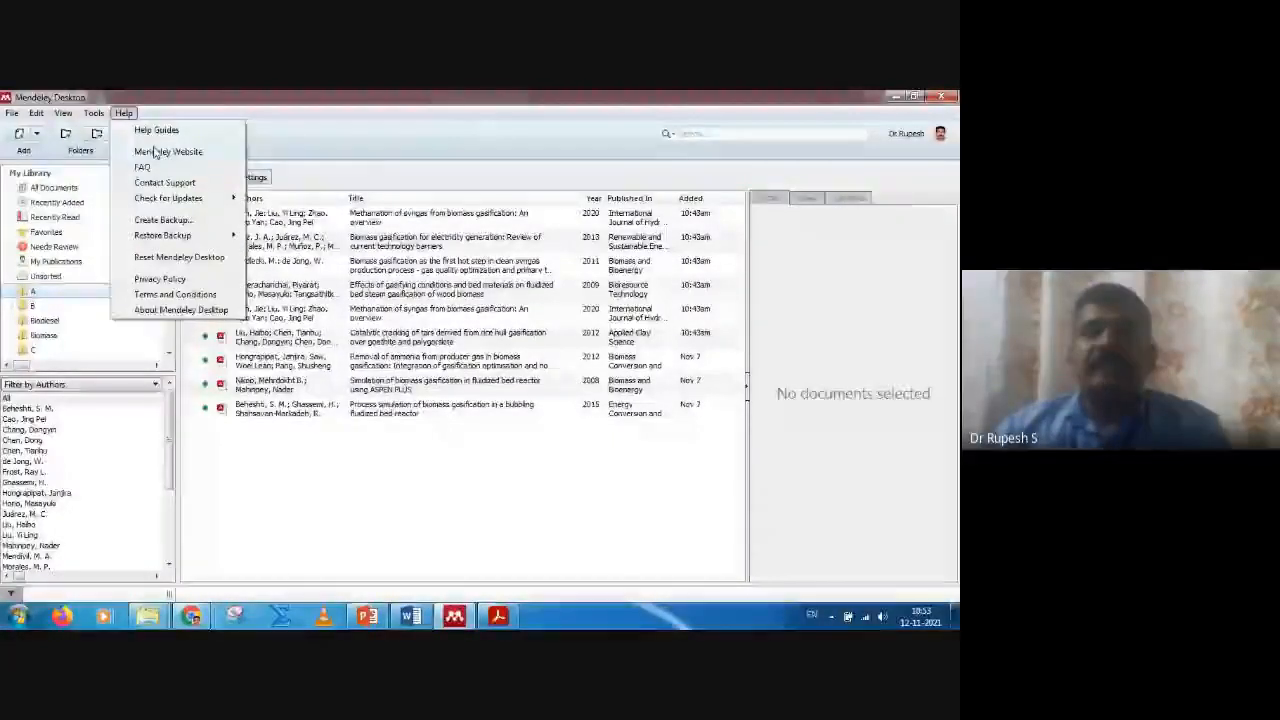
left_click(160, 151)
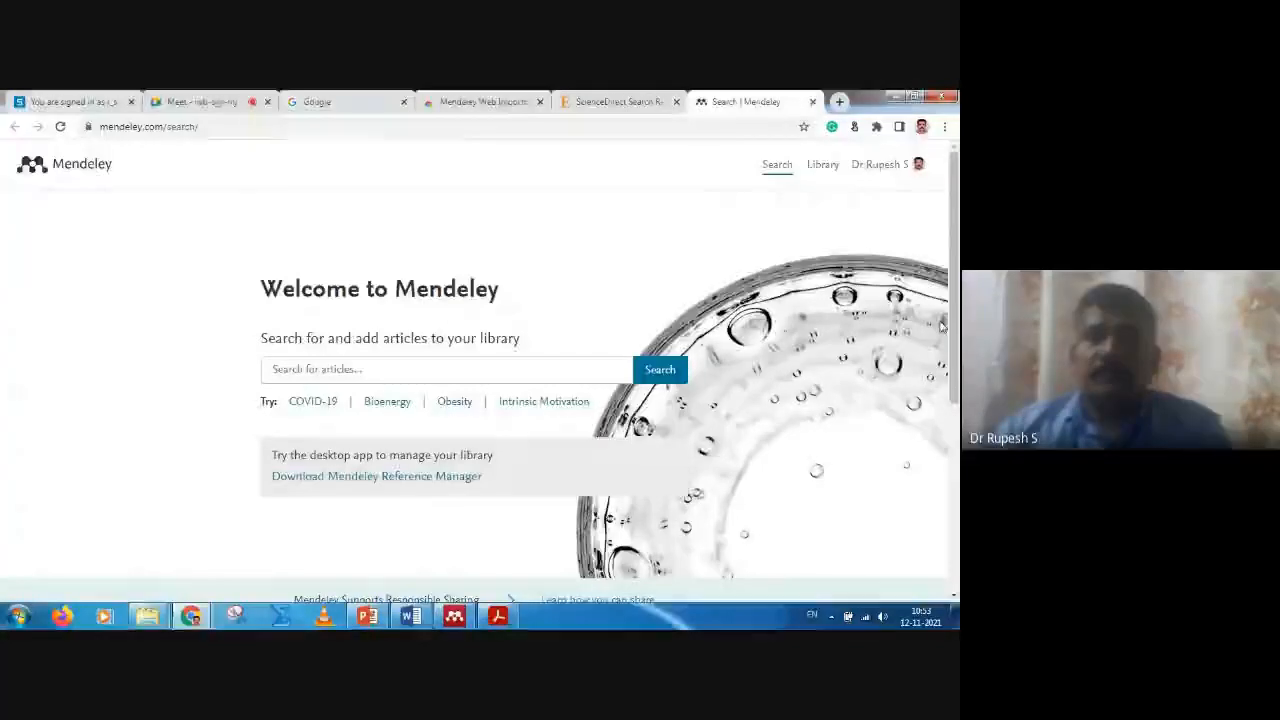
left_click(455, 617)
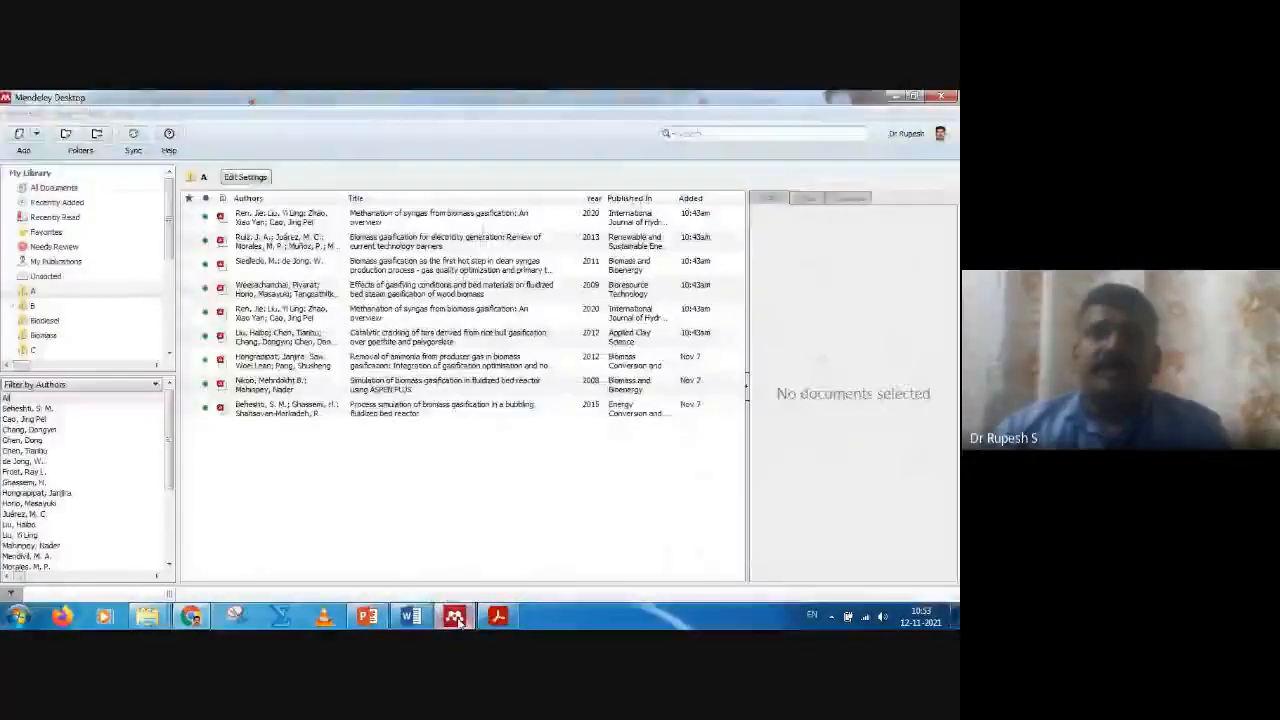
left_click(123, 113)
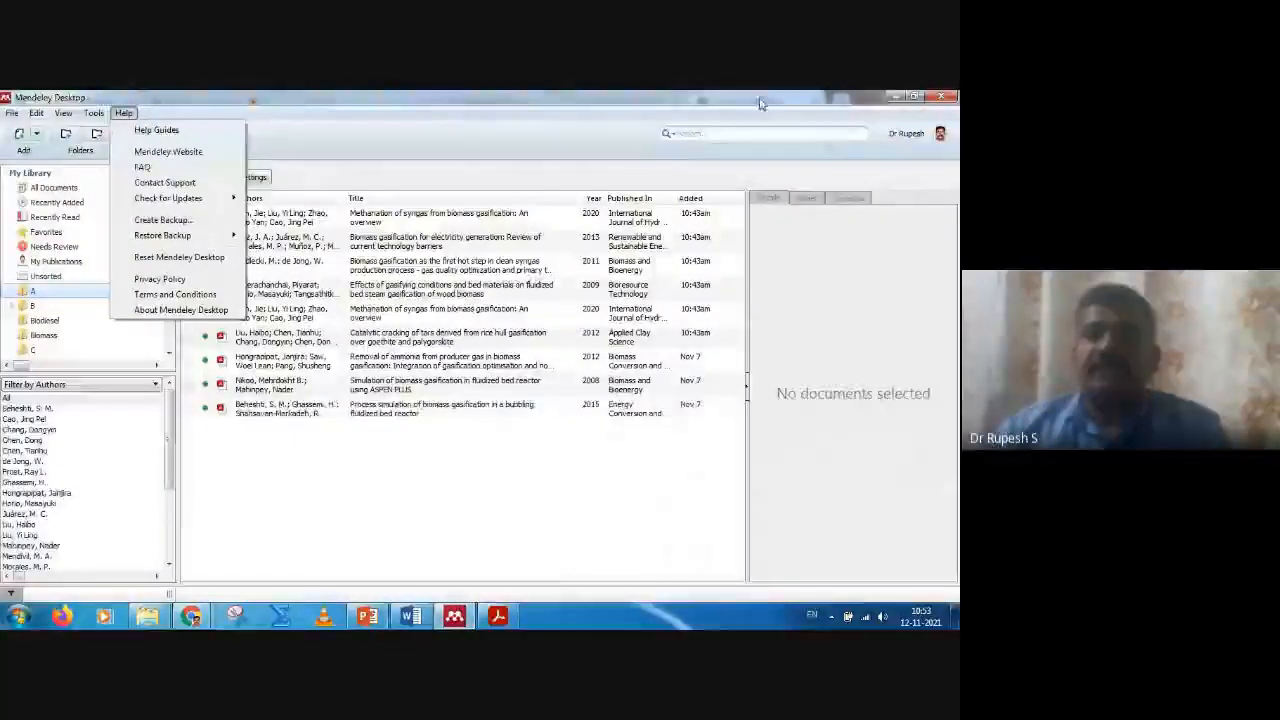
left_click(870, 100)
left_click(896, 96)
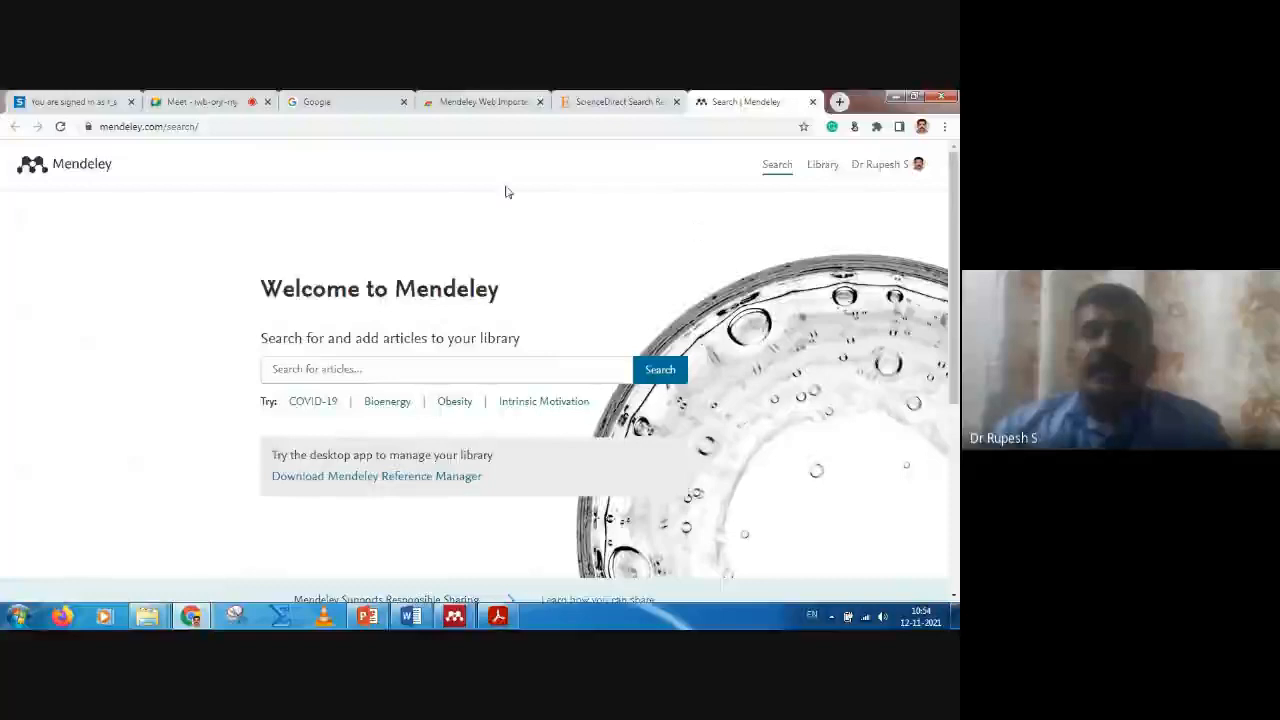
- Open the online Mendeley library and browse the Biodiesel, A and Catalyst collections
left_click(823, 165)
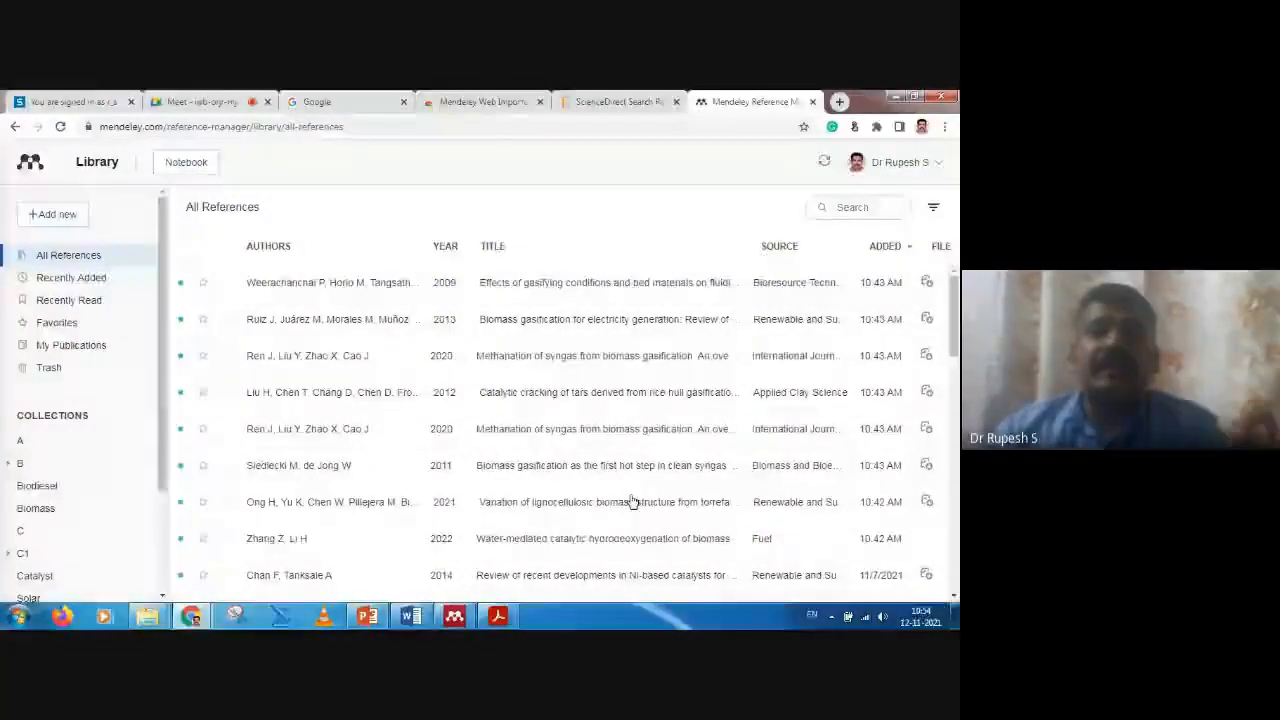
left_click(20, 444)
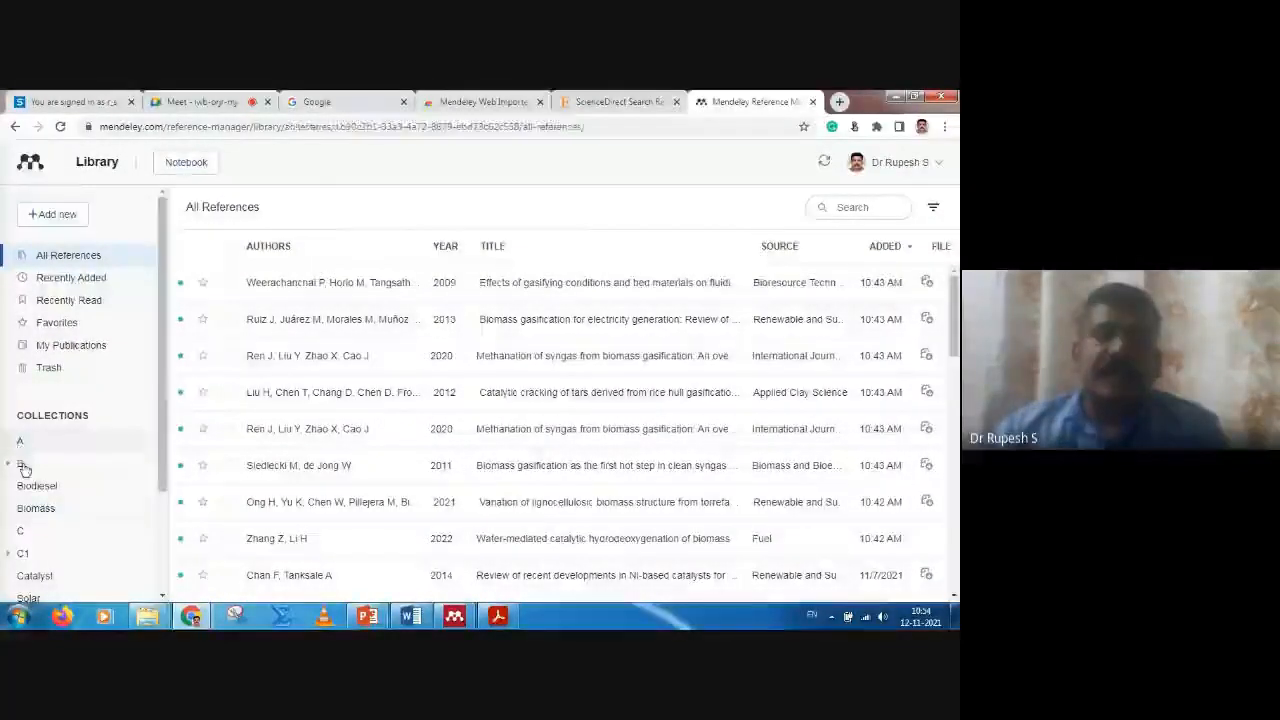
left_click(22, 465)
left_click(28, 482)
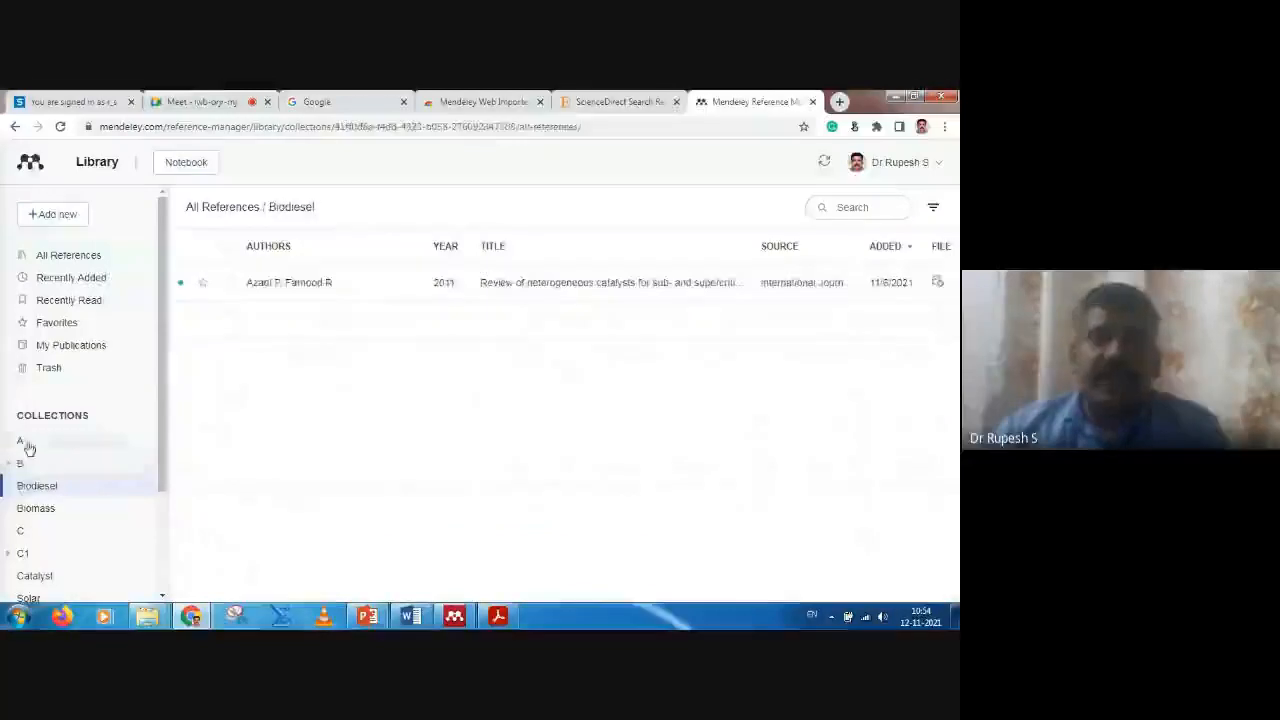
left_click(29, 447)
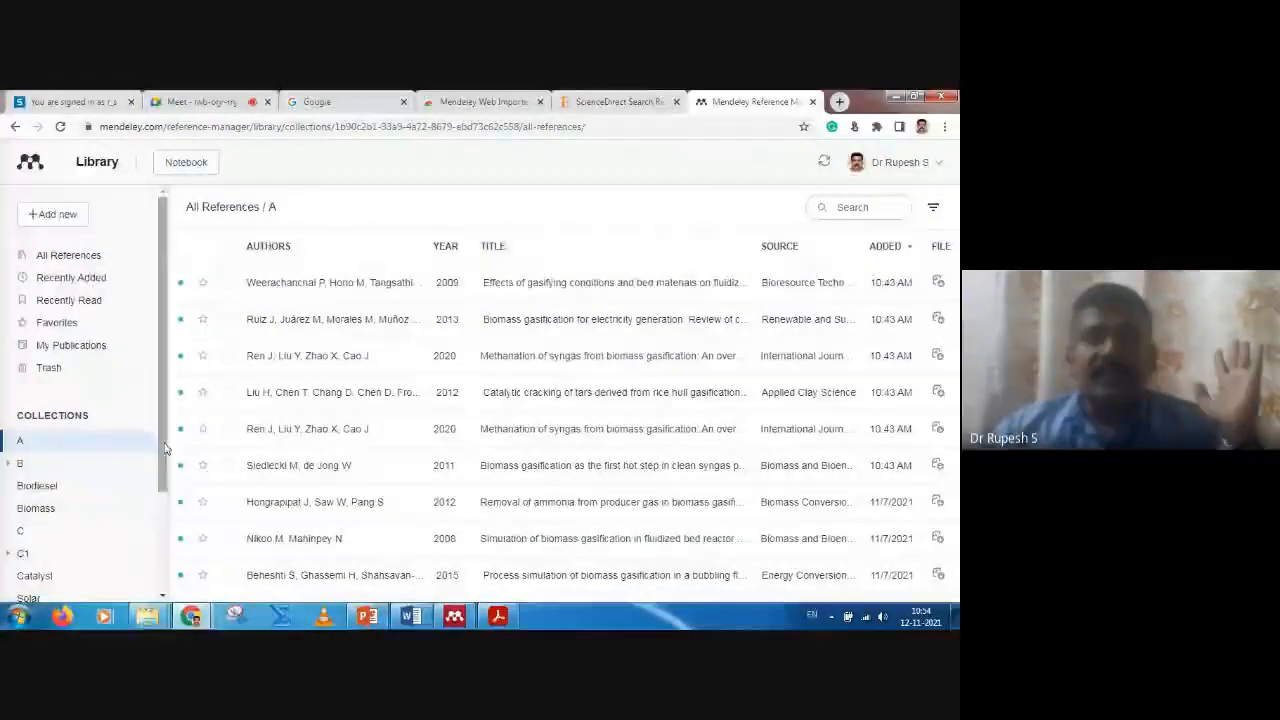
scroll(166, 449, "down", 1)
left_click(35, 478)
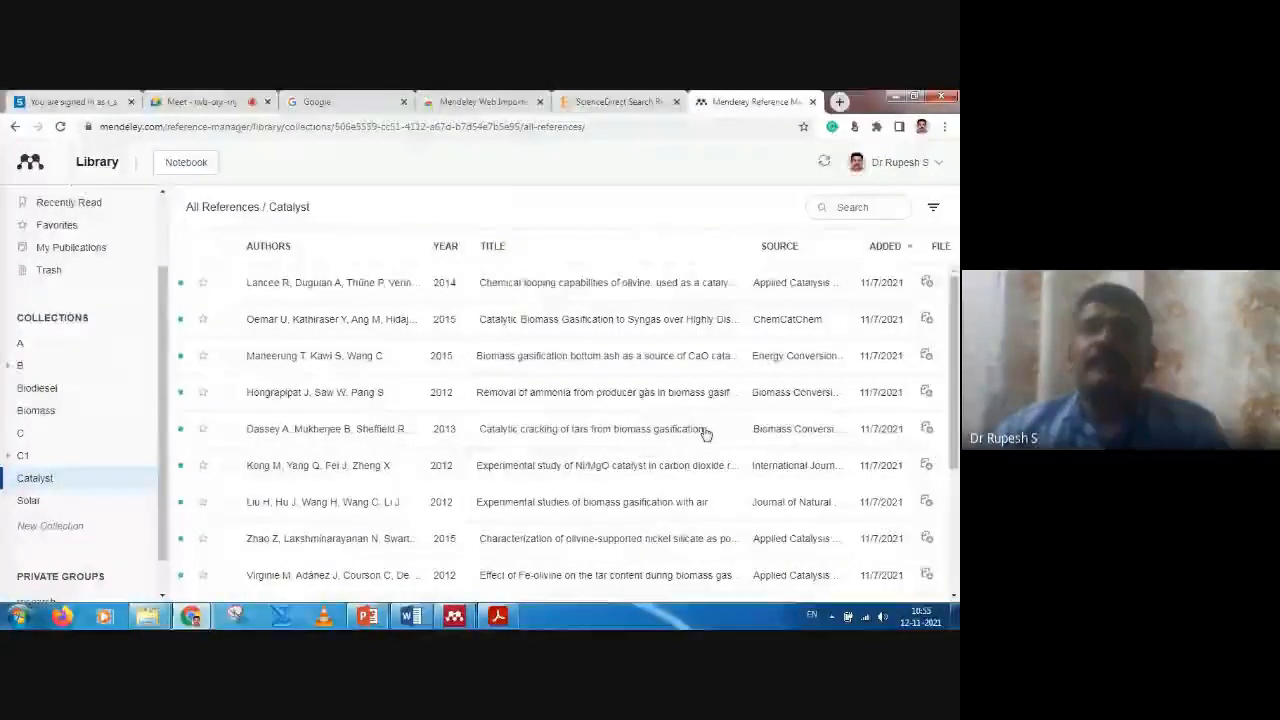
- Open "Chemical looping capabilities of olivine, used as a catalyst in indirect biomass gasification" in the web reader and look through its first page
double_click(614, 287)
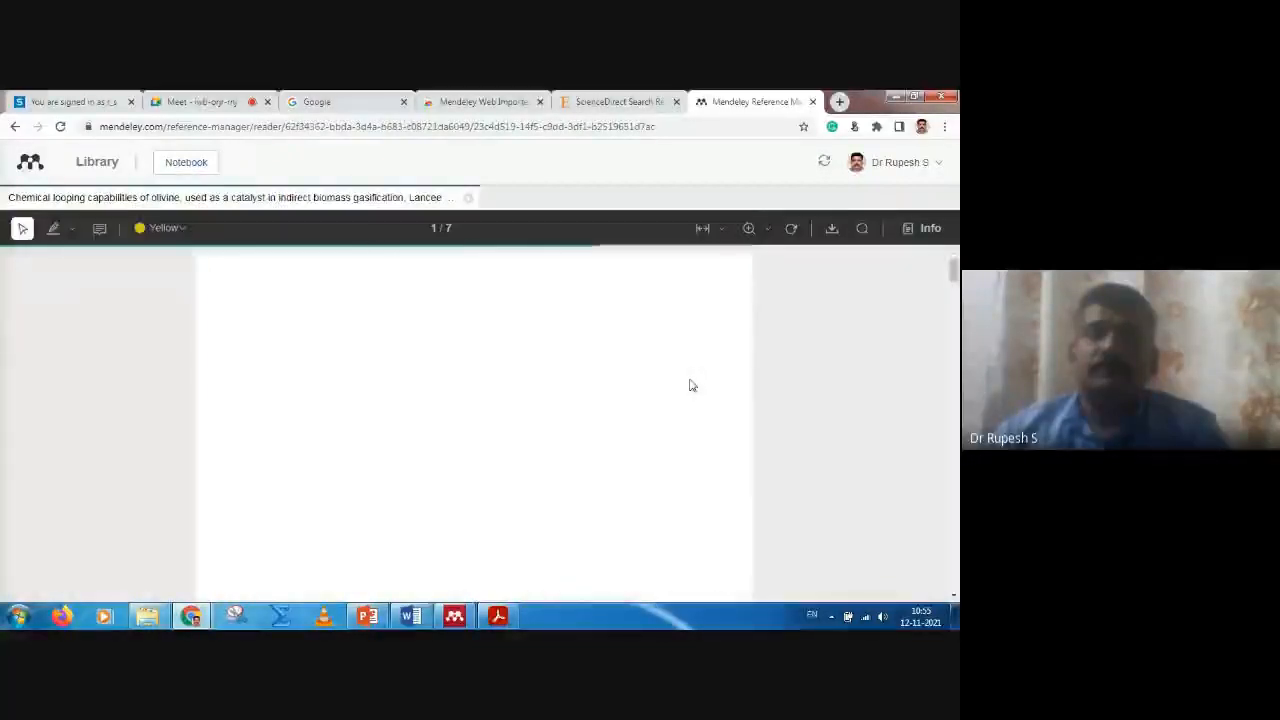
scroll(690, 385, "down", 2)
scroll(690, 385, "down", 3)
scroll(690, 382, "up", 3)
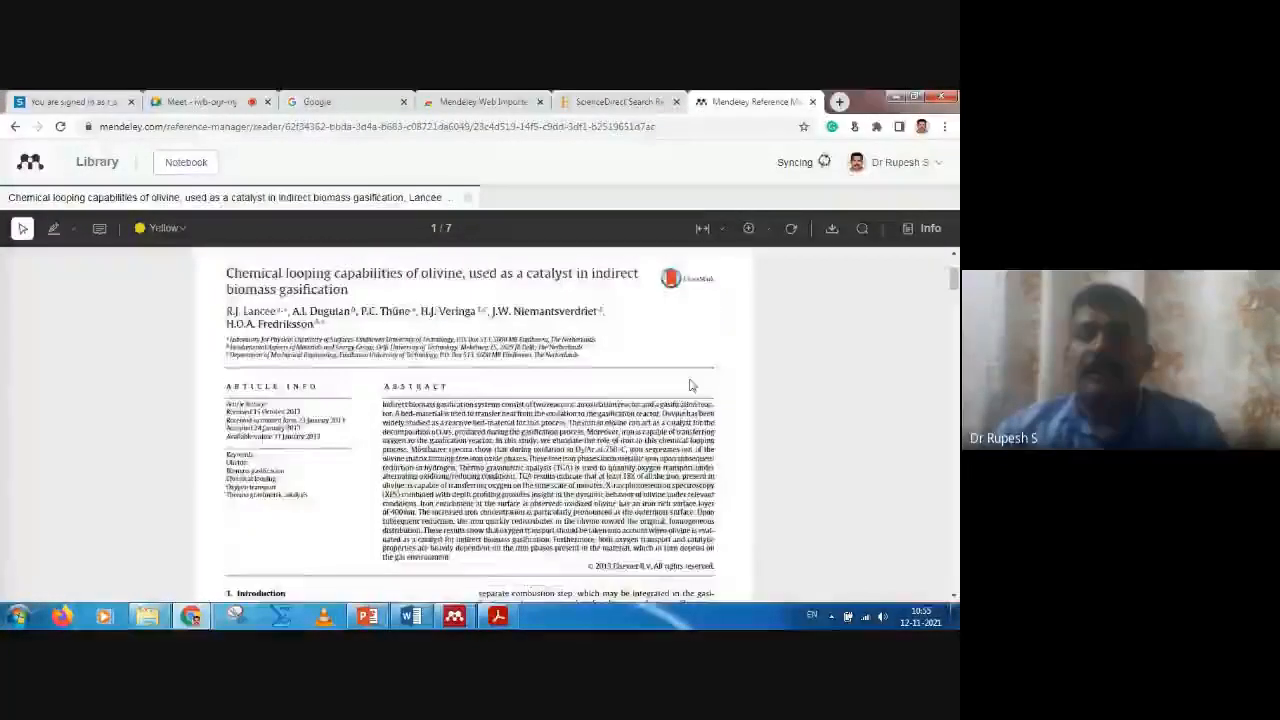
scroll(690, 385, "up", 3)
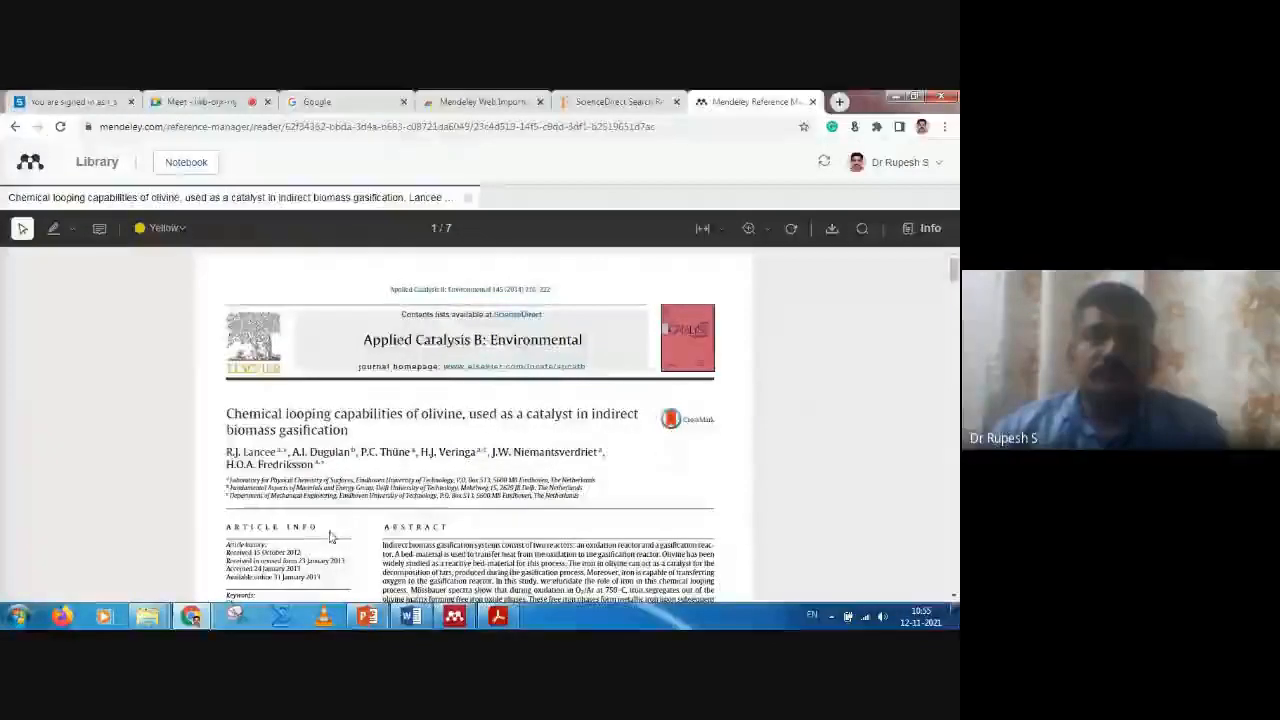
- Switch to the PowerPoint presentation and view the "Mendeley Web Library" slide
mouse_move(205, 612)
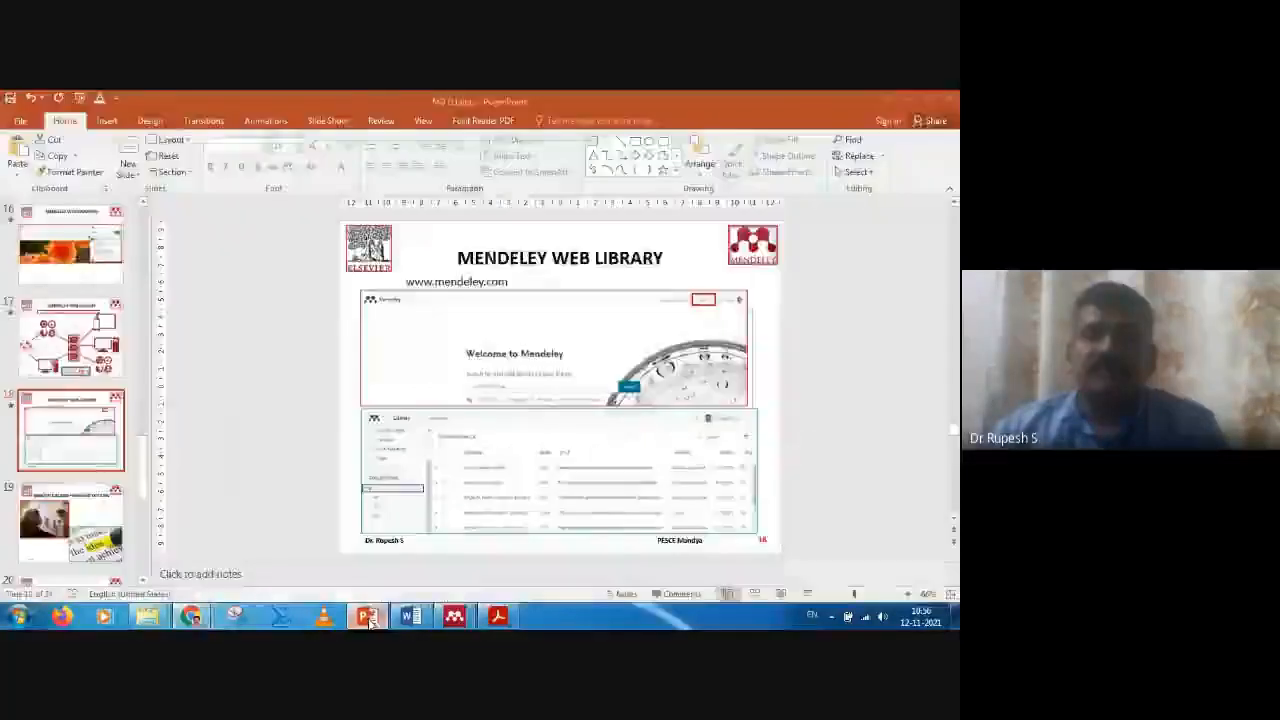
left_click(367, 616)
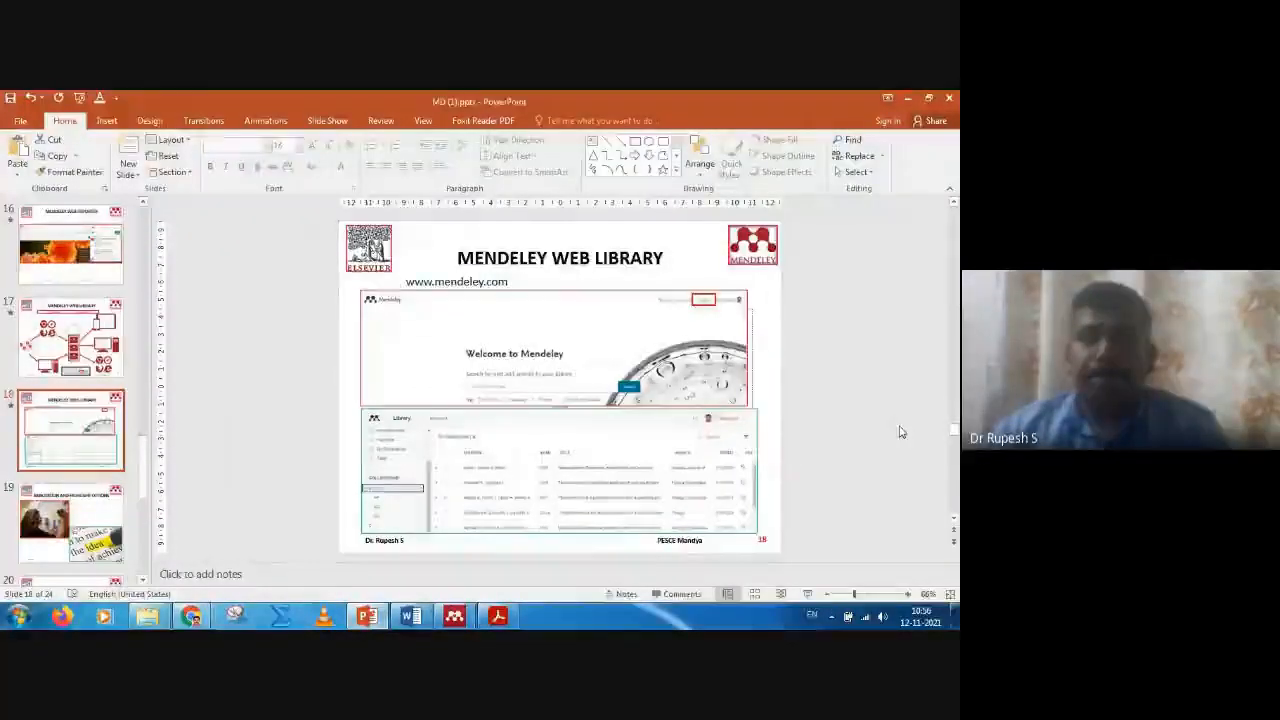
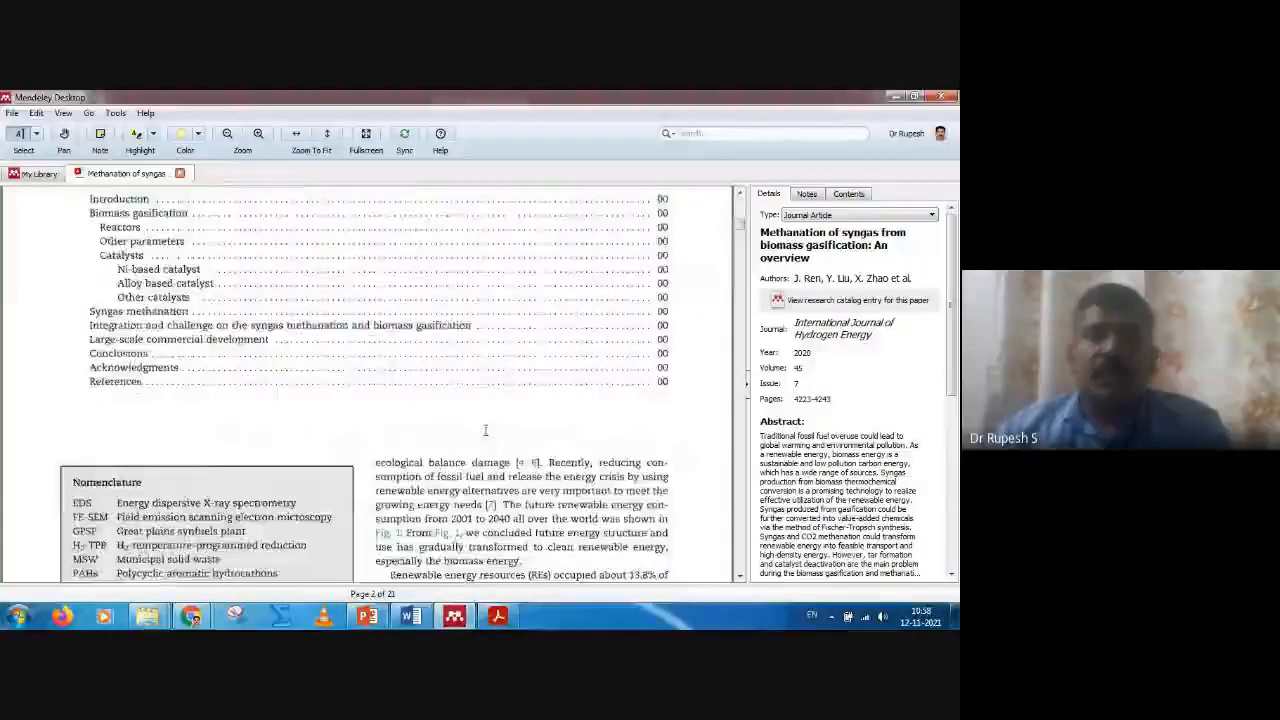
- In Mendeley Desktop, highlight the page 2 passage from "ecological balance damage" to "all over the world was shown in"
scroll(485, 430, "up", 10)
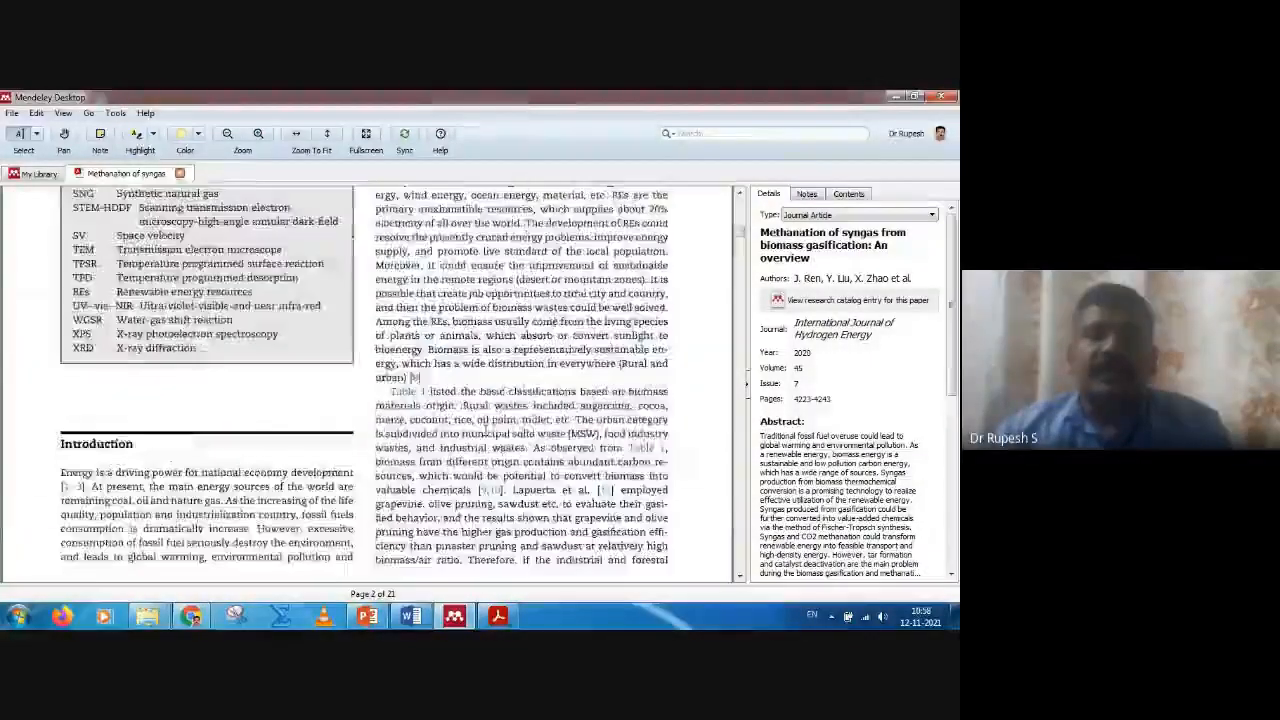
scroll(486, 432, "down", 2)
scroll(486, 432, "up", 1)
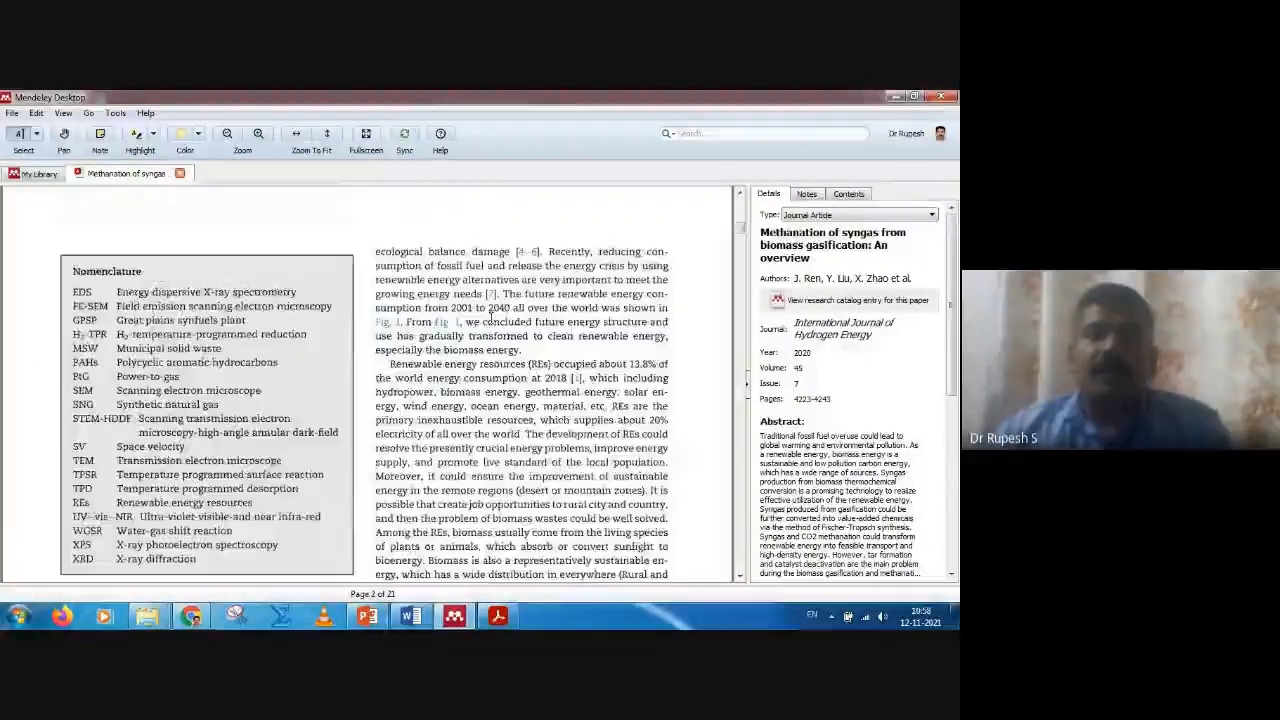
left_click_drag(378, 253, 679, 311)
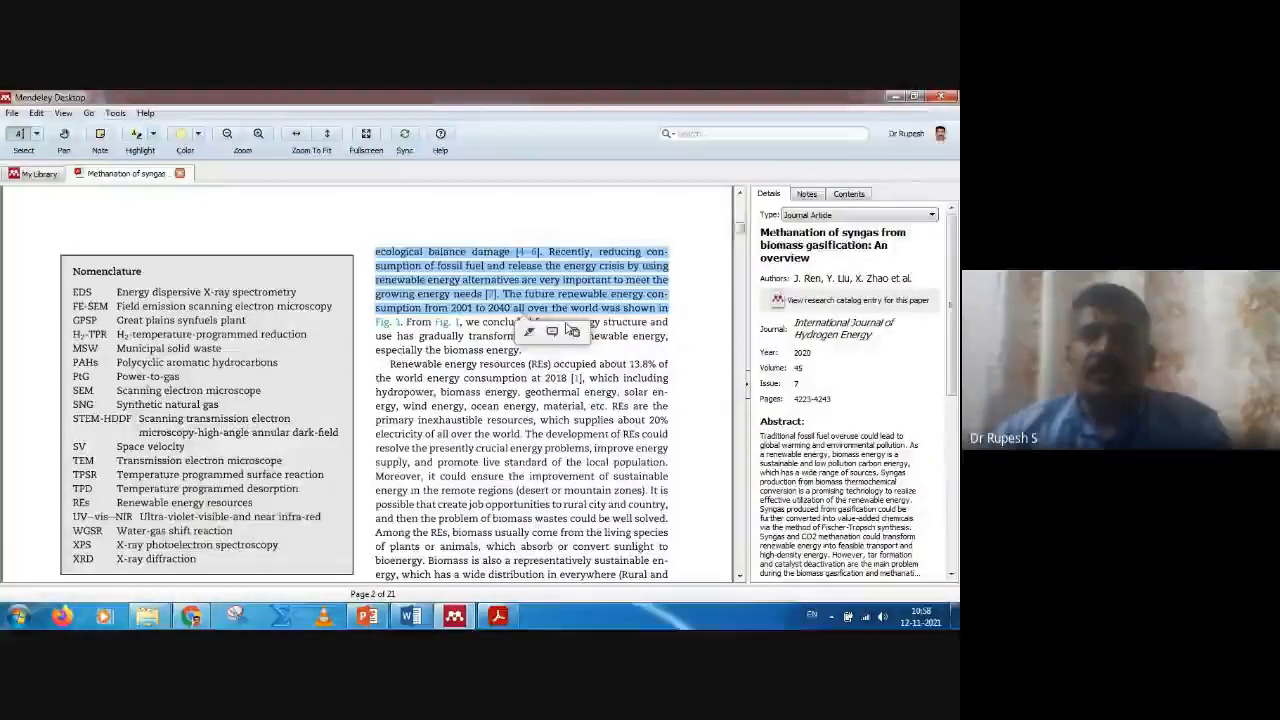
left_click(519, 268)
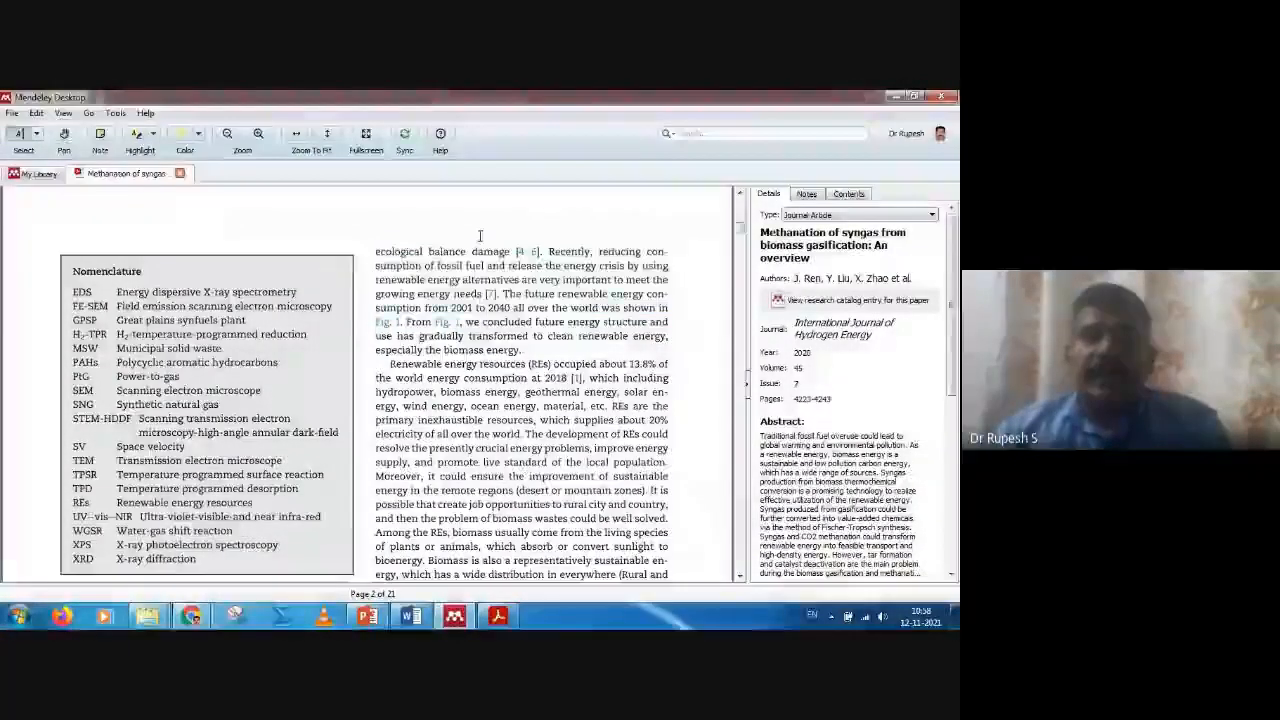
left_click(137, 136)
left_click_drag(376, 251, 666, 309)
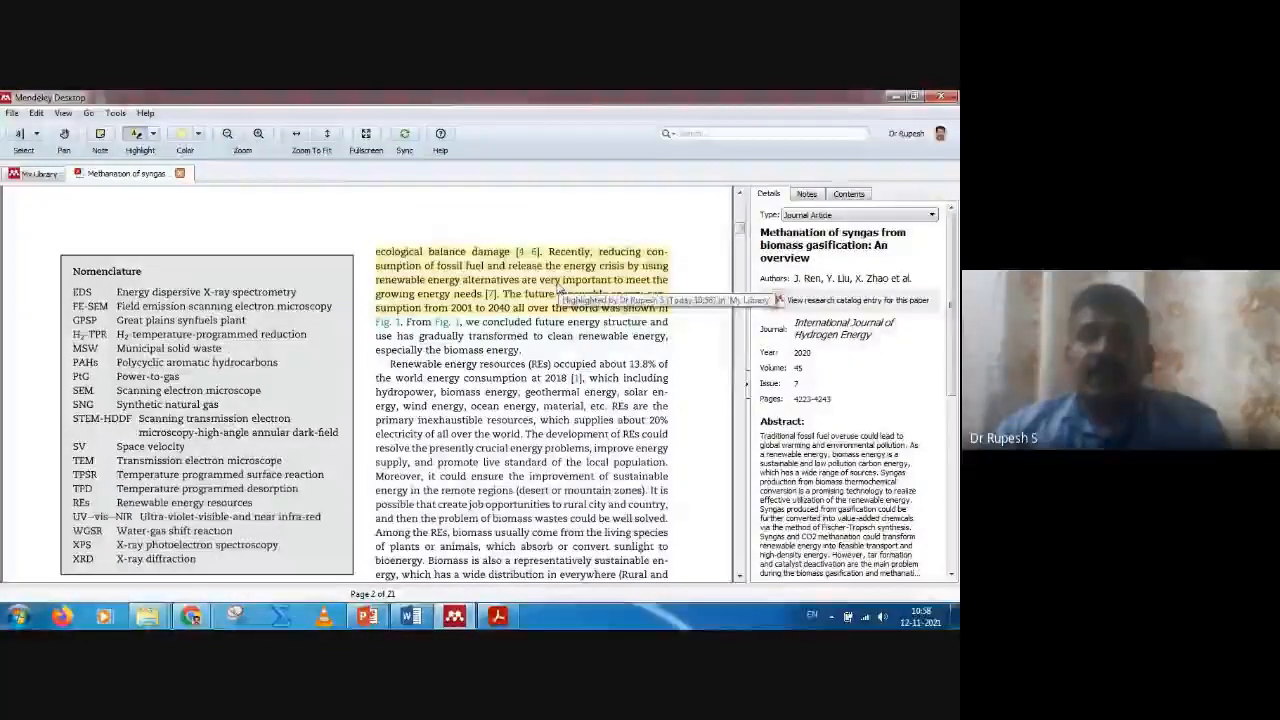
- Change the colour of the page 2 highlight to green
left_click(560, 288)
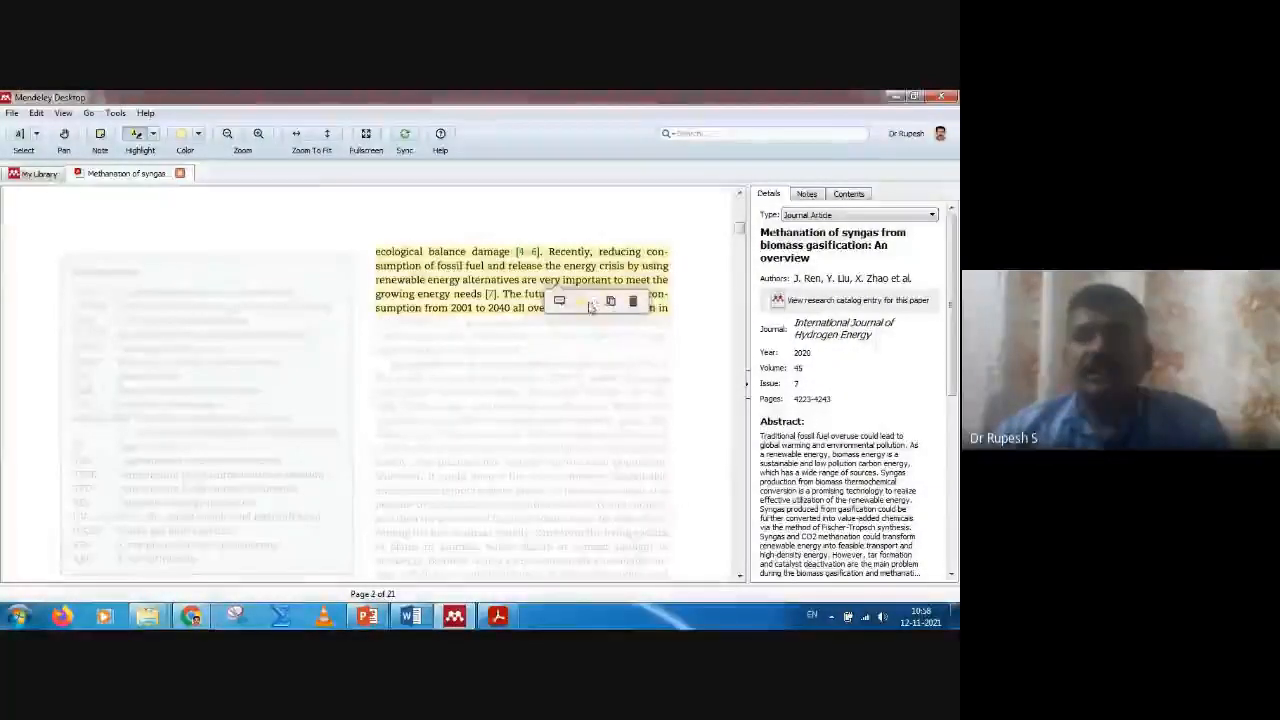
left_click(590, 301)
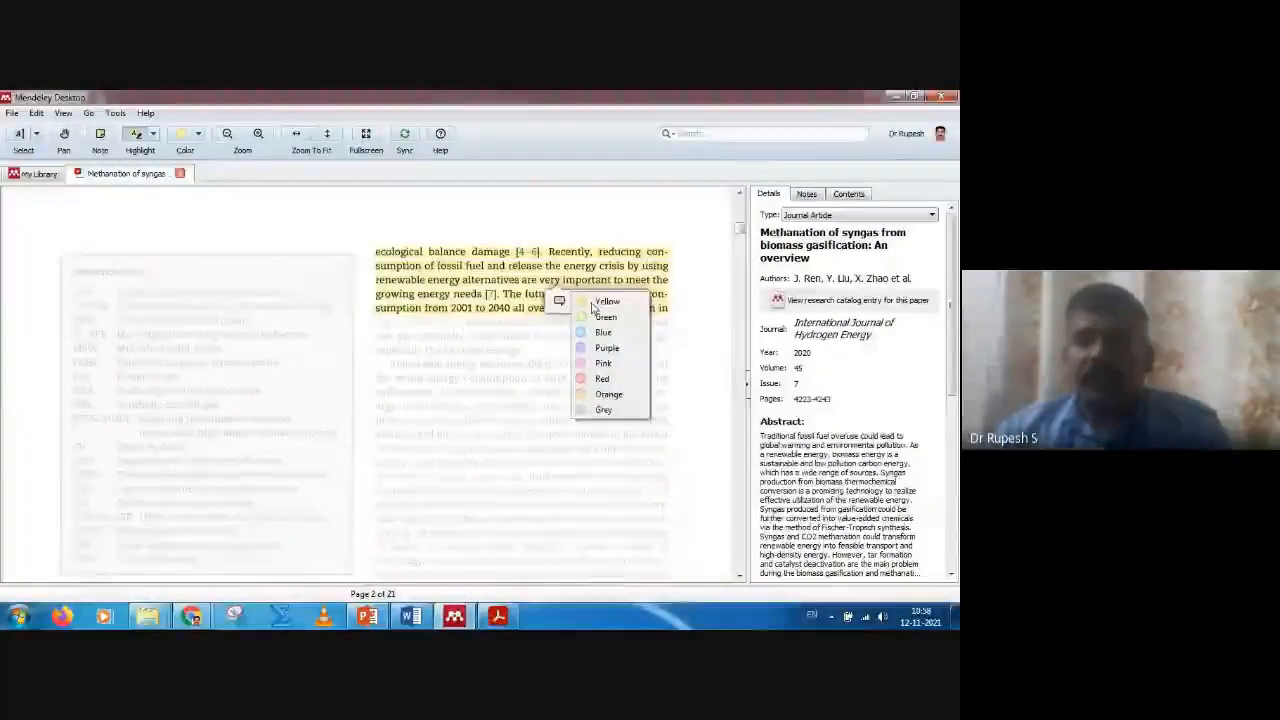
left_click(603, 317)
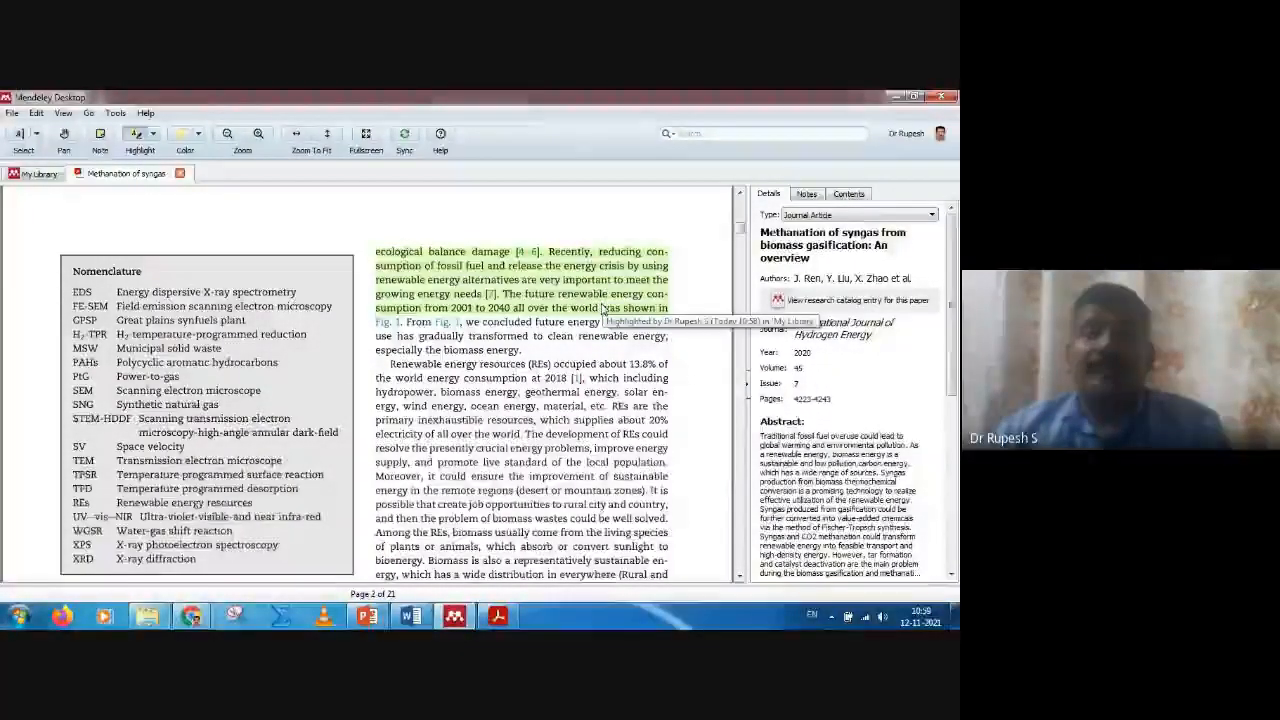
- Highlight the page 3 passage from "Currently, biomass gasification" to "more gaseous products" and colour the highlight red
scroll(603, 317, "down", 10)
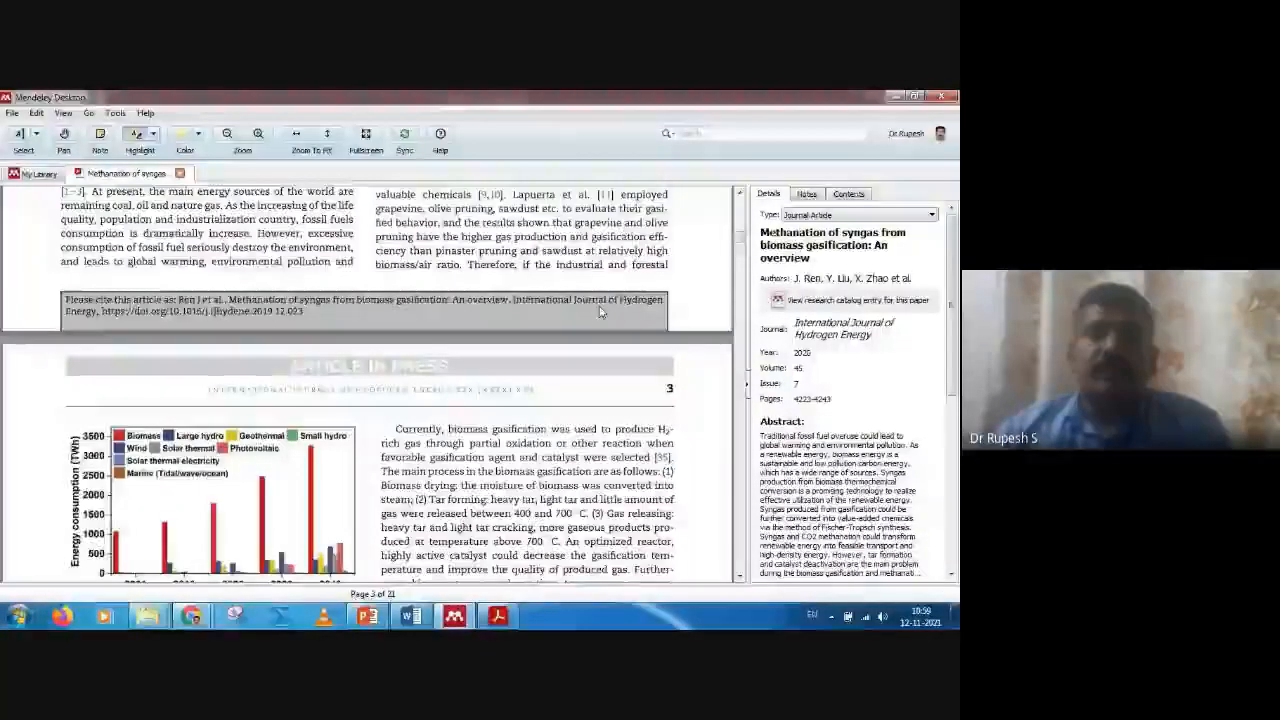
scroll(600, 313, "down", 4)
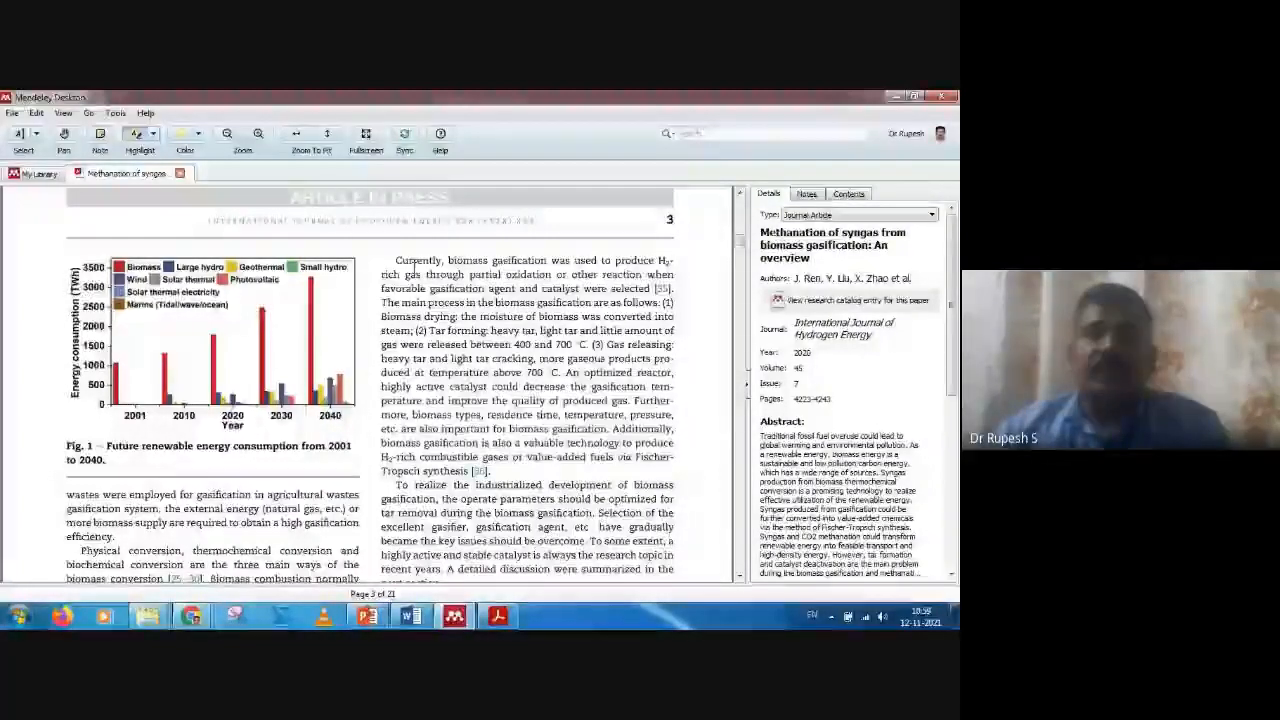
left_click(130, 134)
left_click_drag(396, 260, 672, 357)
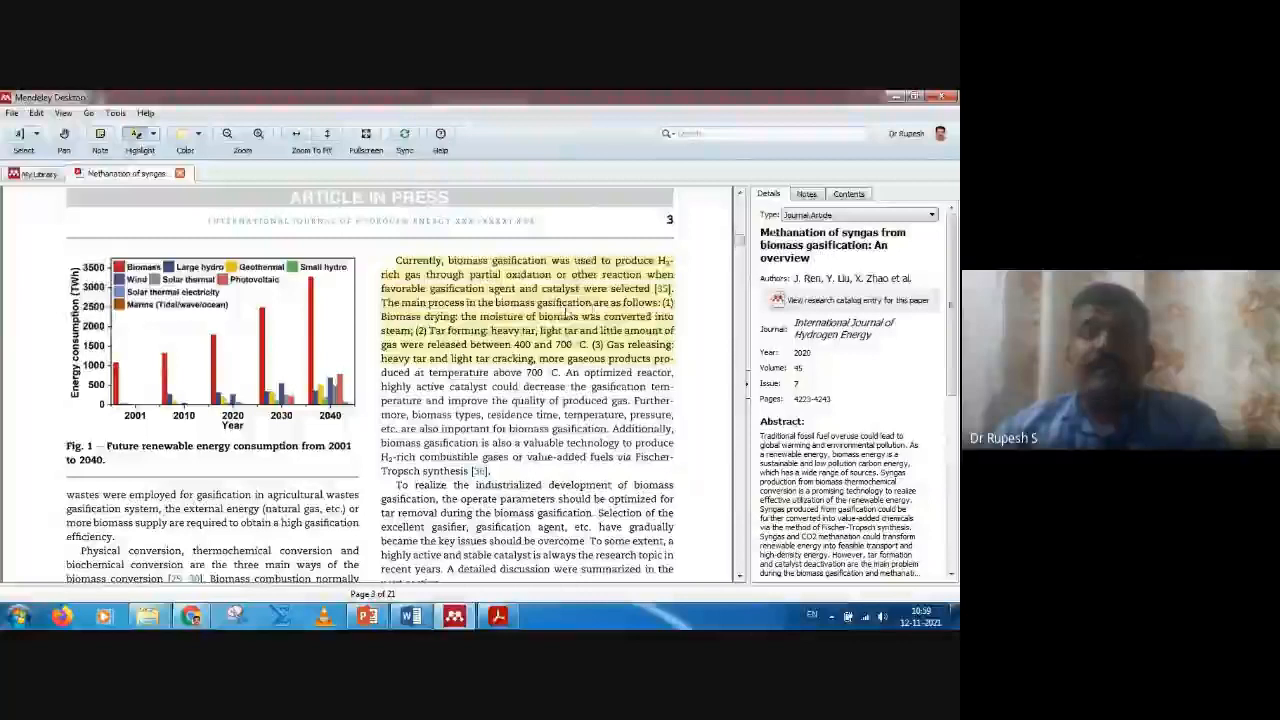
right_click(603, 320)
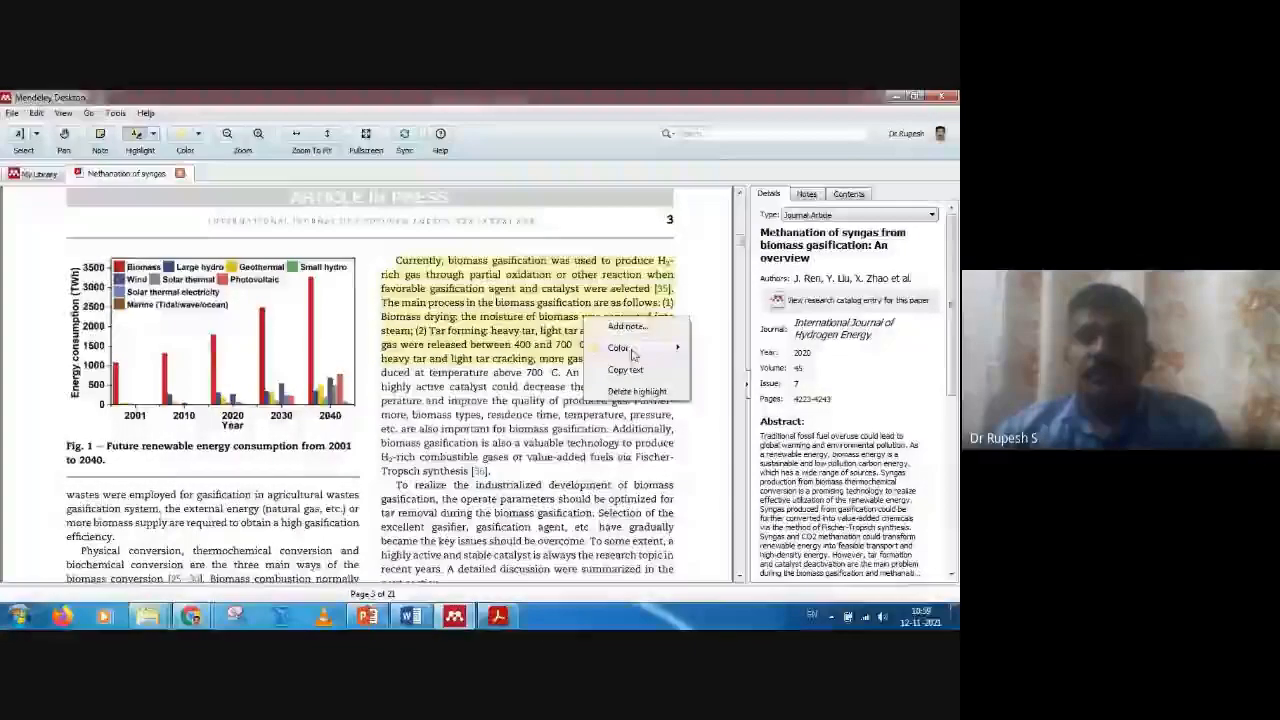
mouse_move(632, 353)
left_click(712, 433)
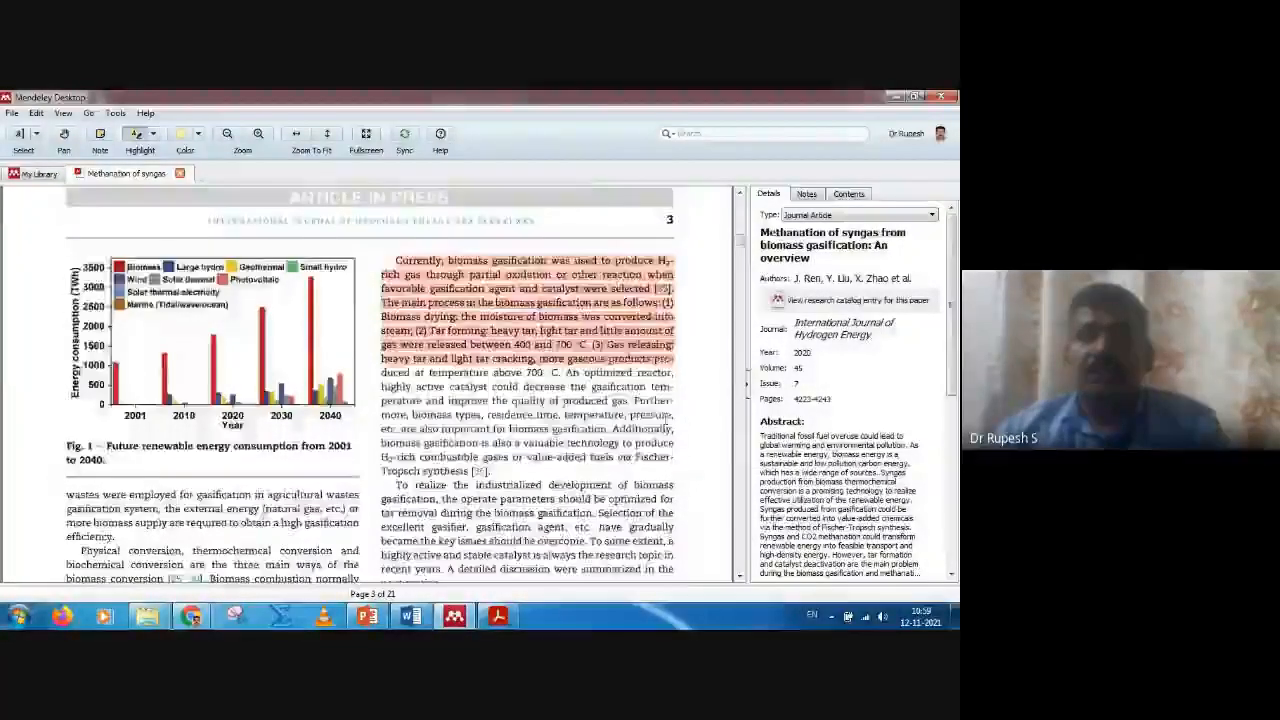
- Compare the green highlight on page 2 with the red highlight on page 3
scroll(665, 418, "up", 5)
scroll(665, 418, "down", 2)
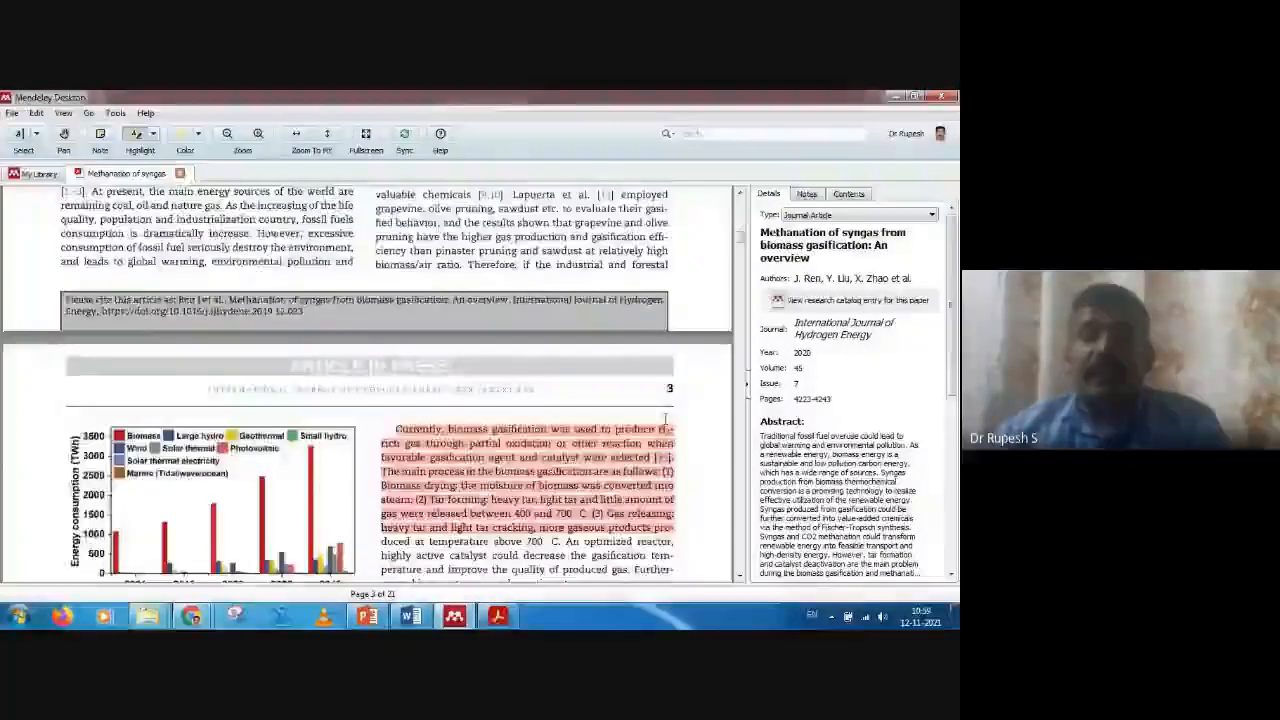
scroll(665, 418, "down", 2)
scroll(665, 418, "up", 5)
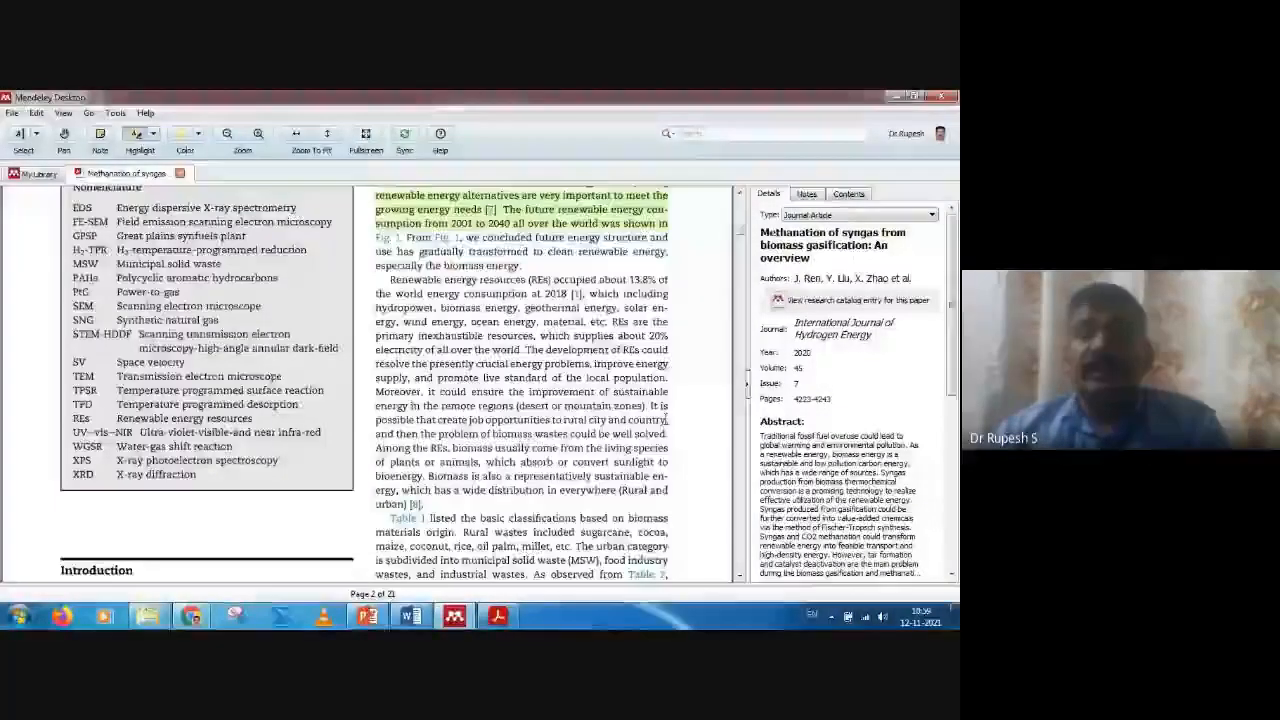
scroll(666, 419, "up", 1)
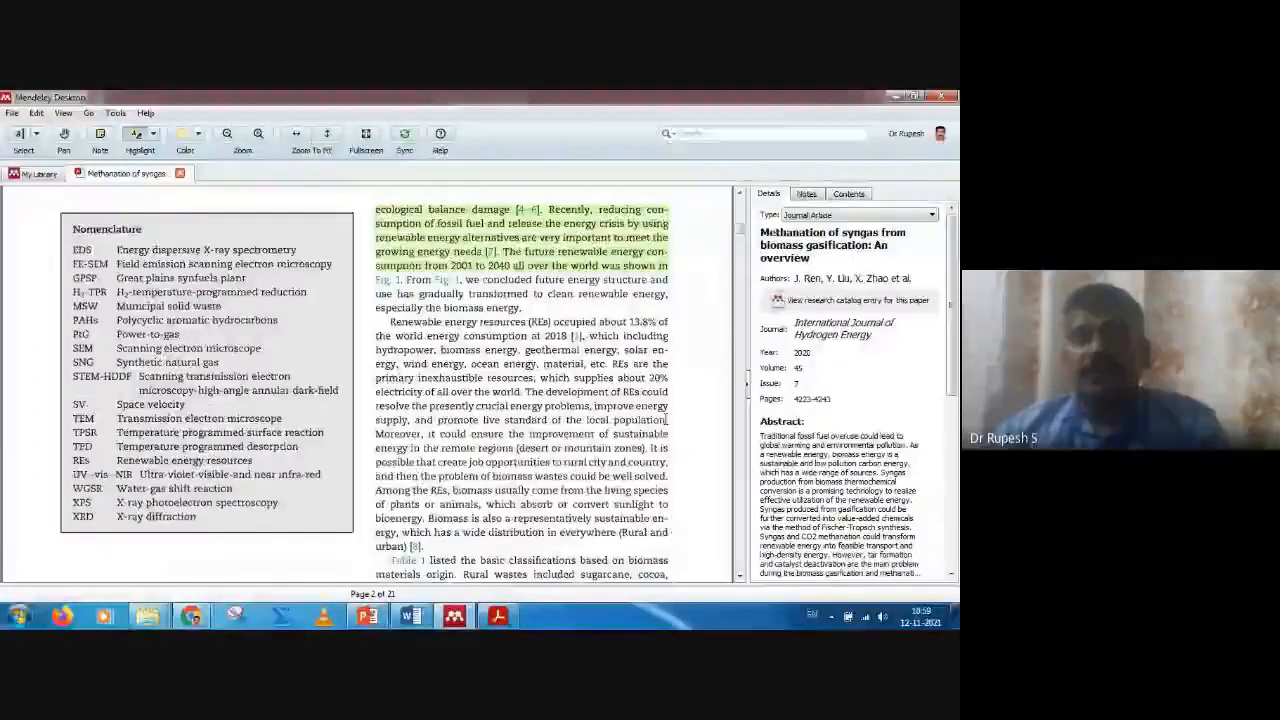
scroll(666, 419, "down", 3)
scroll(665, 418, "down", 12)
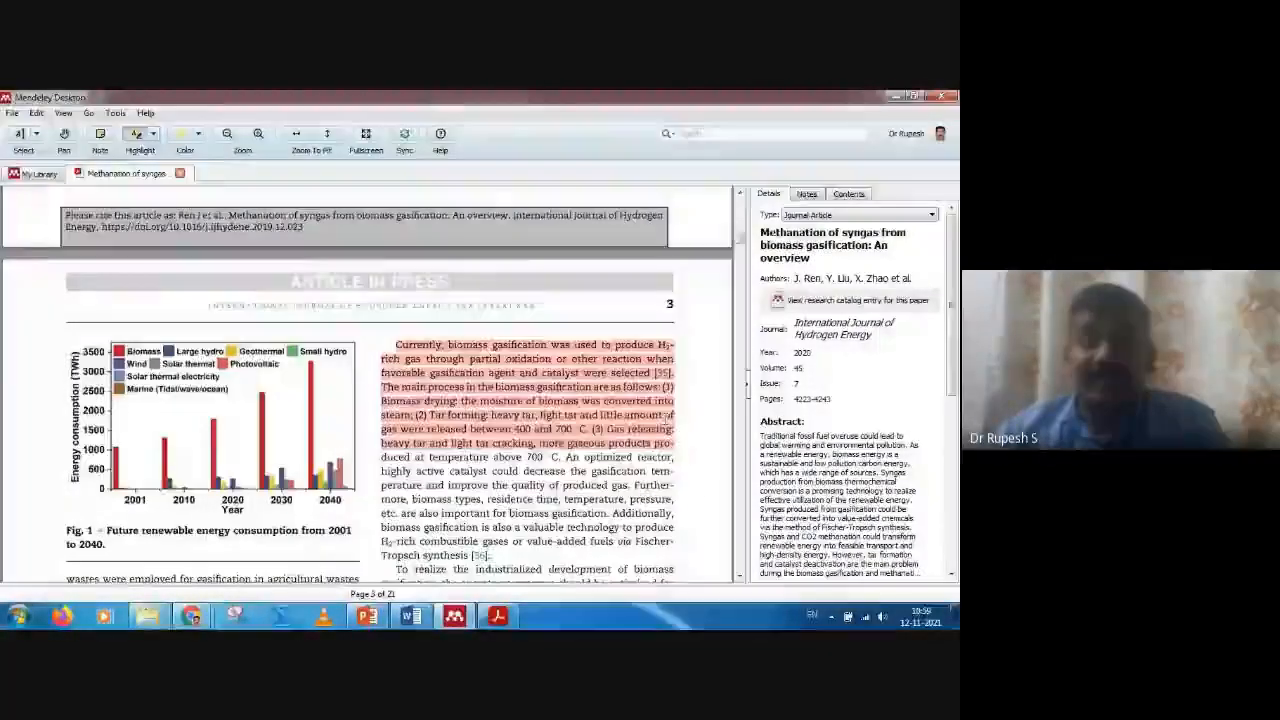
scroll(665, 418, "up", 5)
scroll(640, 410, "up", 10)
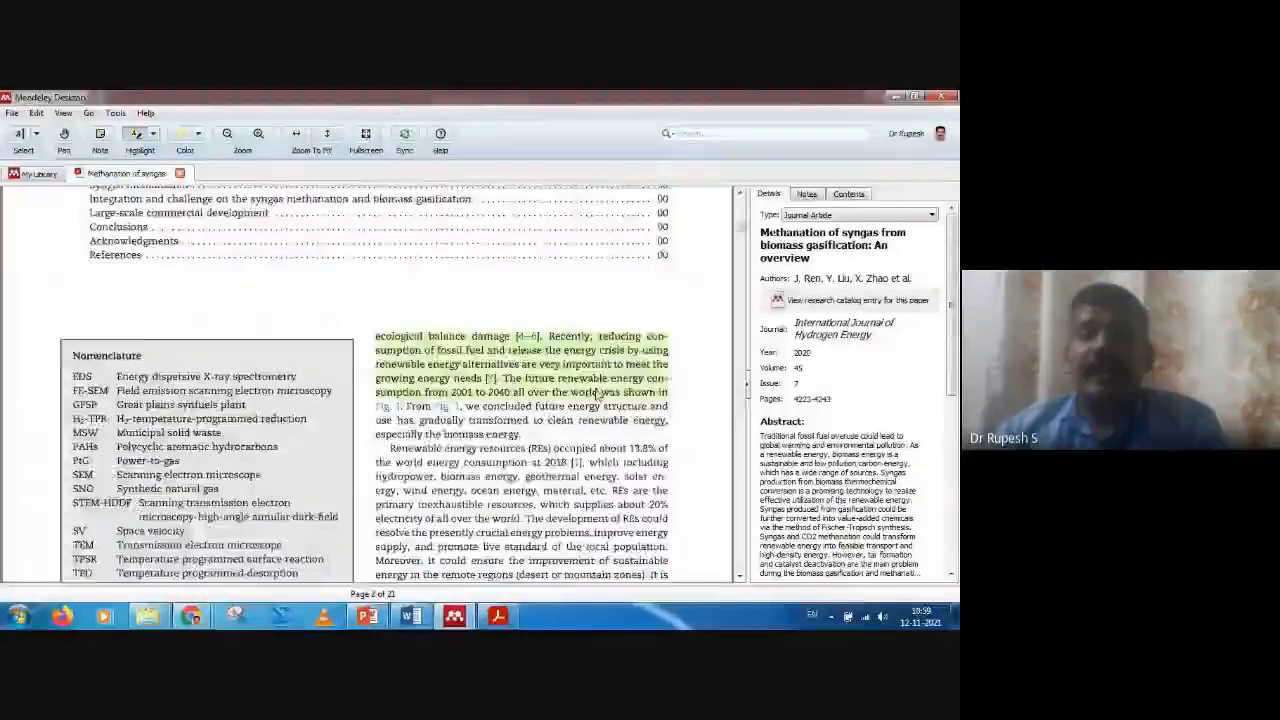
- Highlight the page 3 passage from "gaseous products could be produced" to "limited industrial development of this technology"
scroll(598, 395, "down", 20)
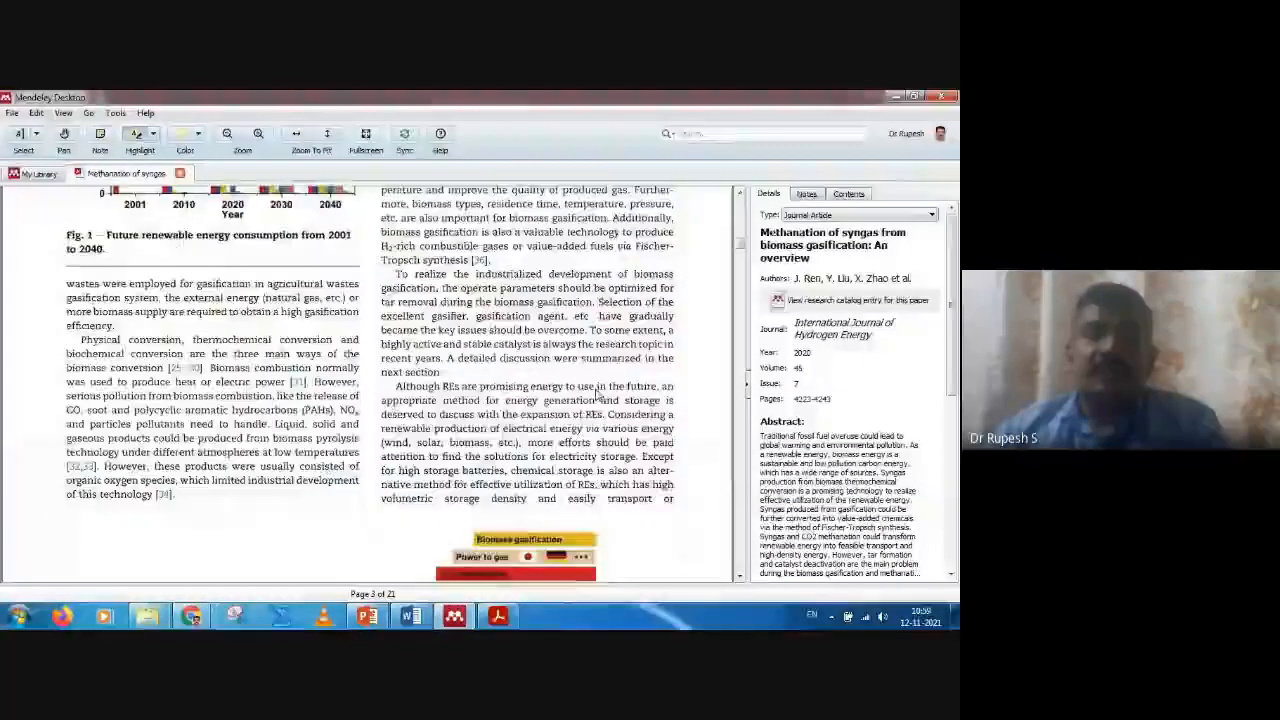
scroll(106, 449, "down", 4)
scroll(112, 465, "up", 4)
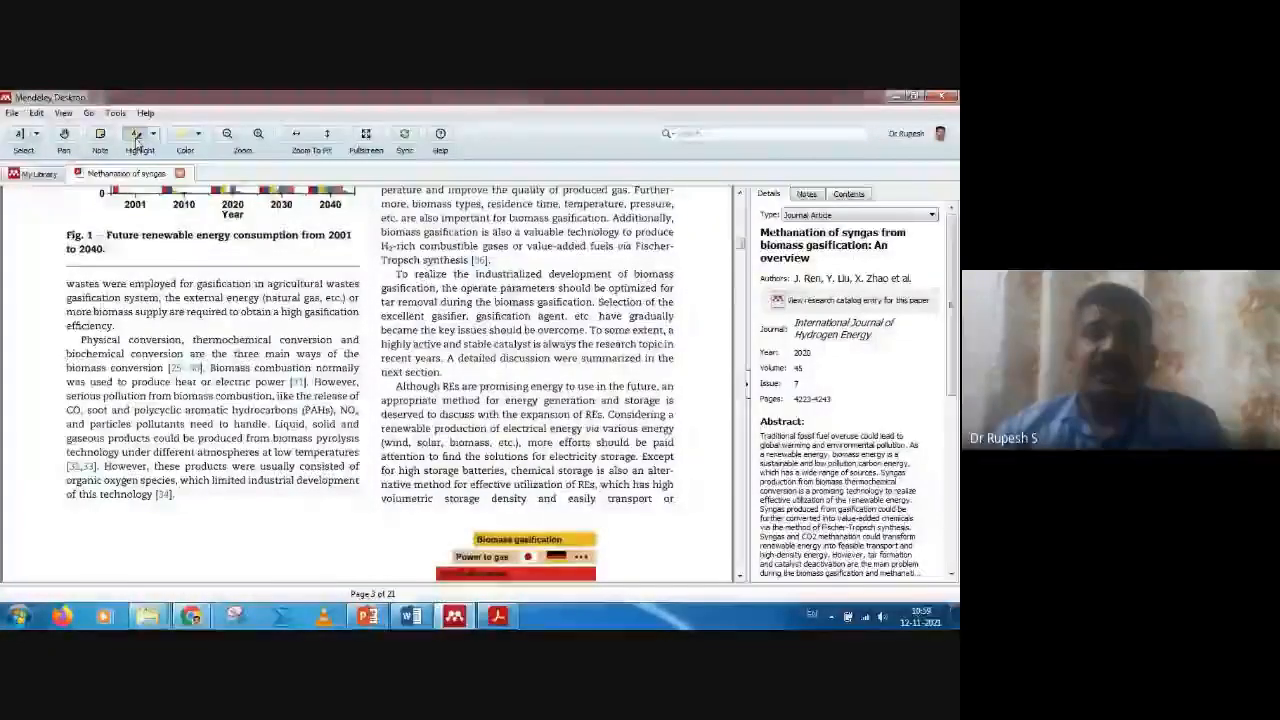
left_click(137, 139)
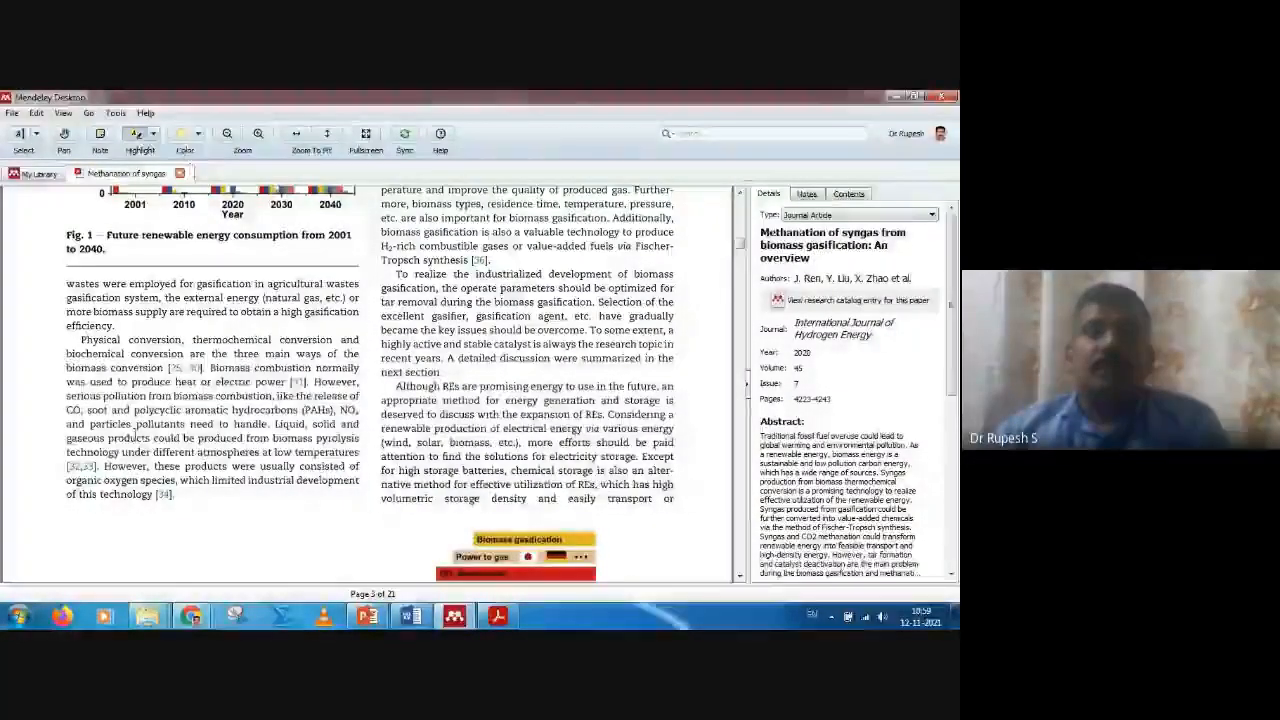
left_click_drag(68, 439, 358, 453)
left_click_drag(182, 487, 175, 494)
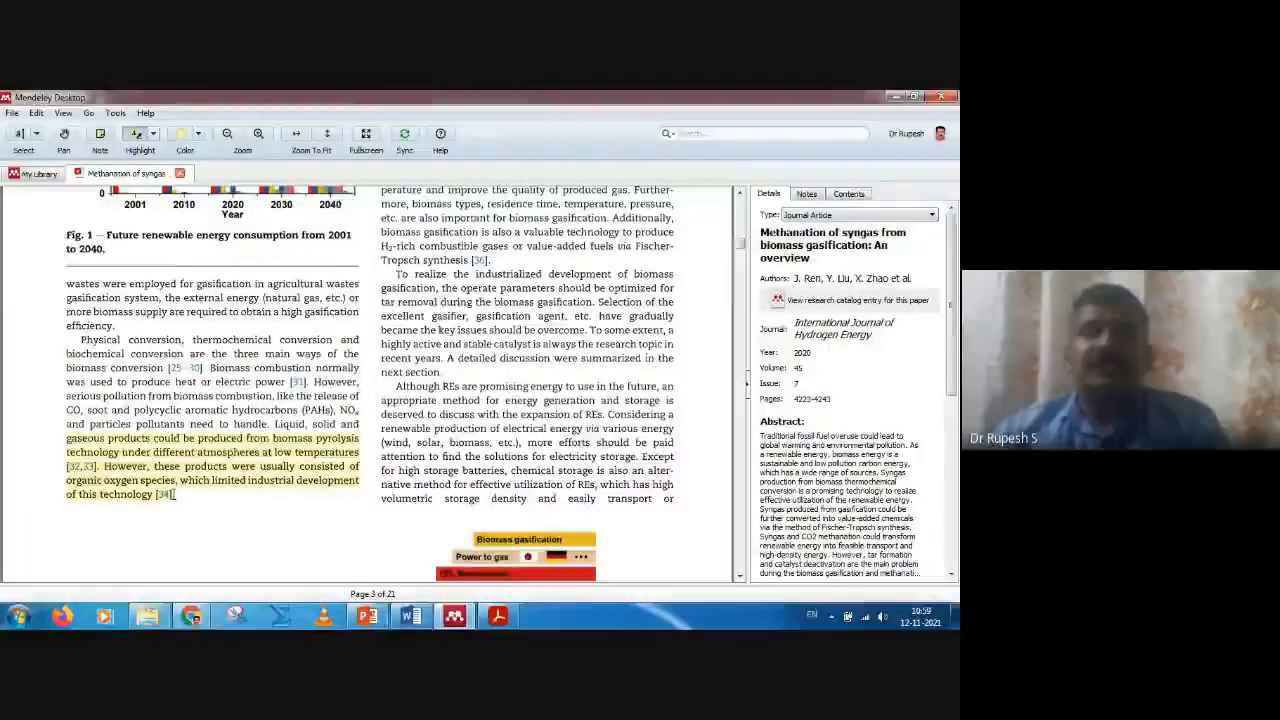
- Set the annotation colour to purple, and recolour the "gaseous products" highlight on page 3 orange
left_click(198, 134)
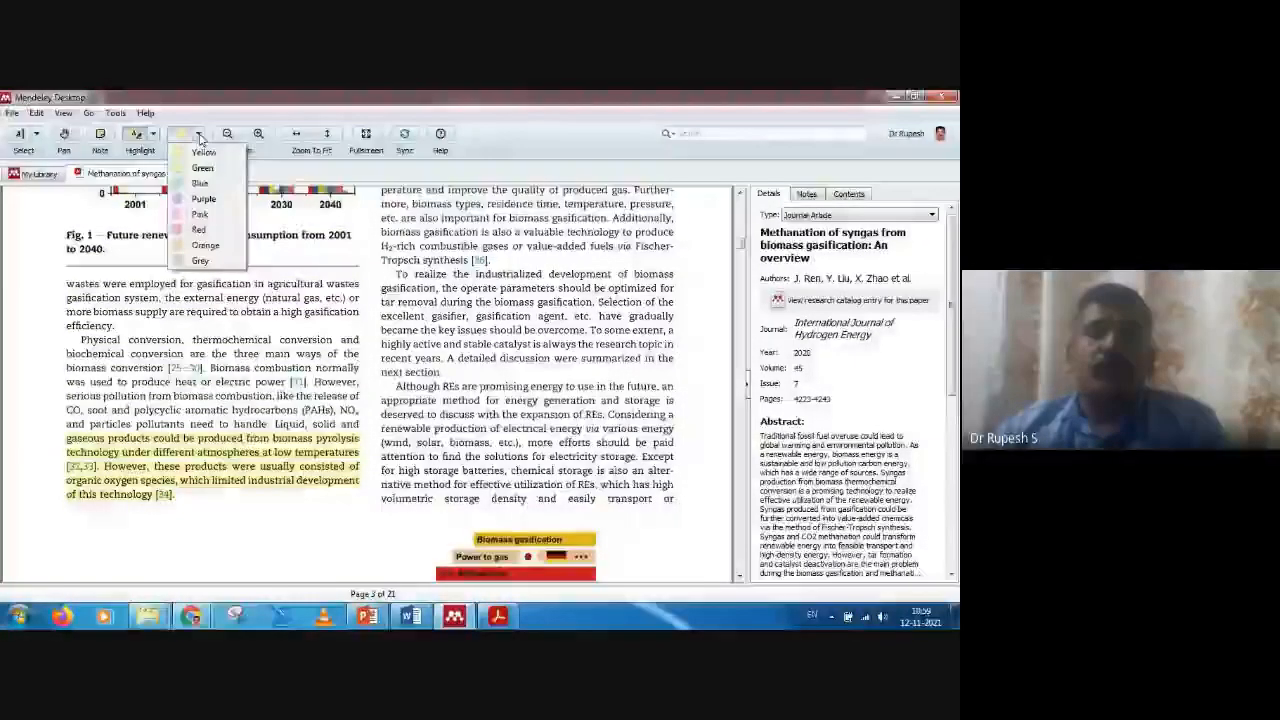
left_click(200, 230)
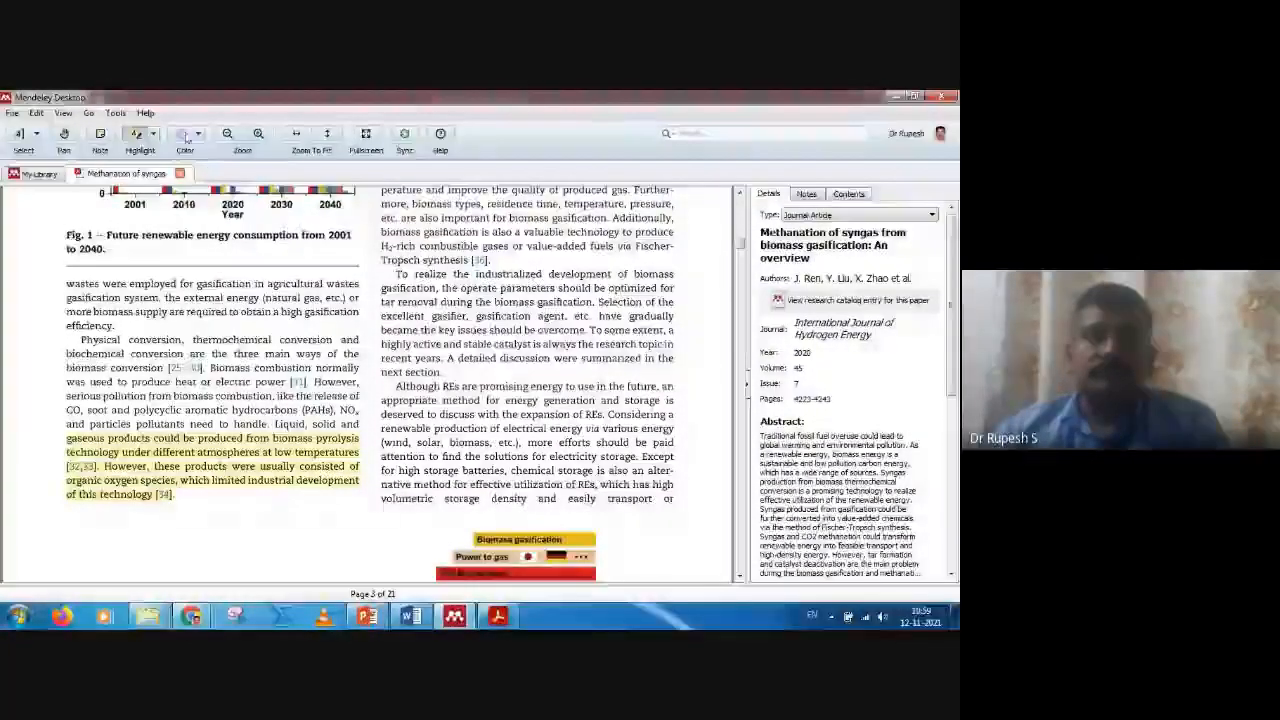
right_click(215, 458)
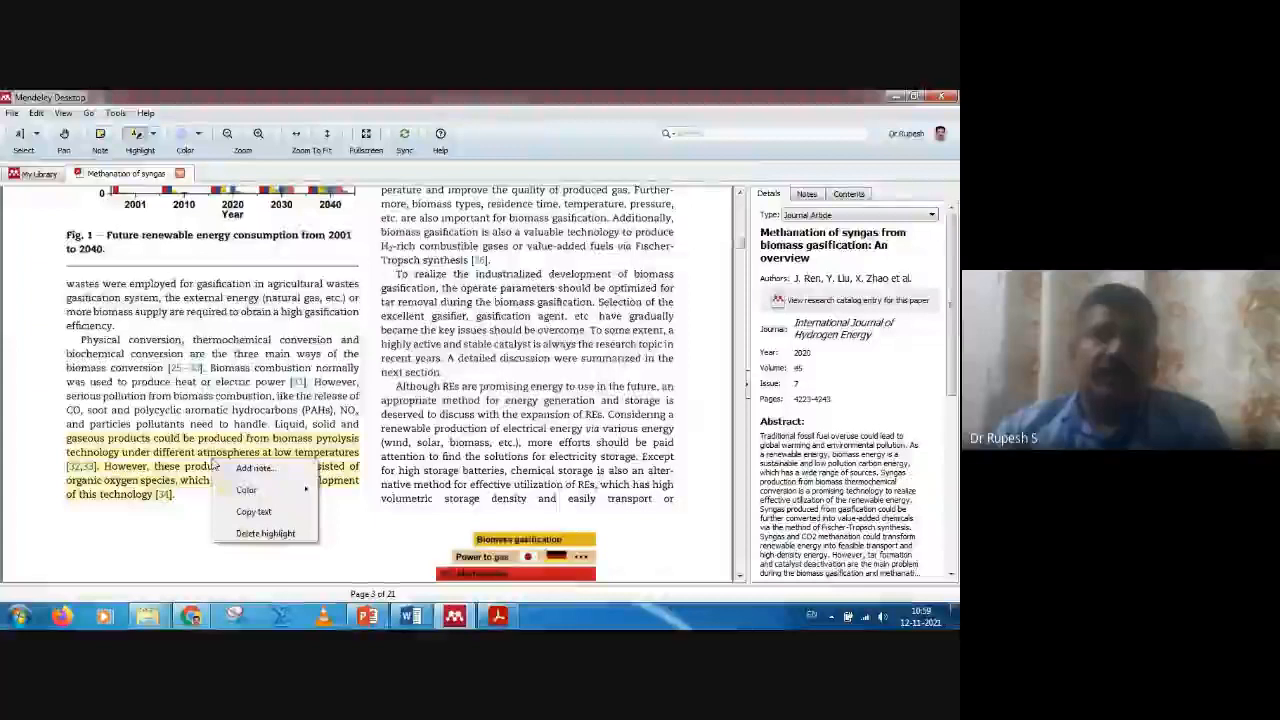
left_click(209, 461)
right_click(210, 462)
left_click(238, 477)
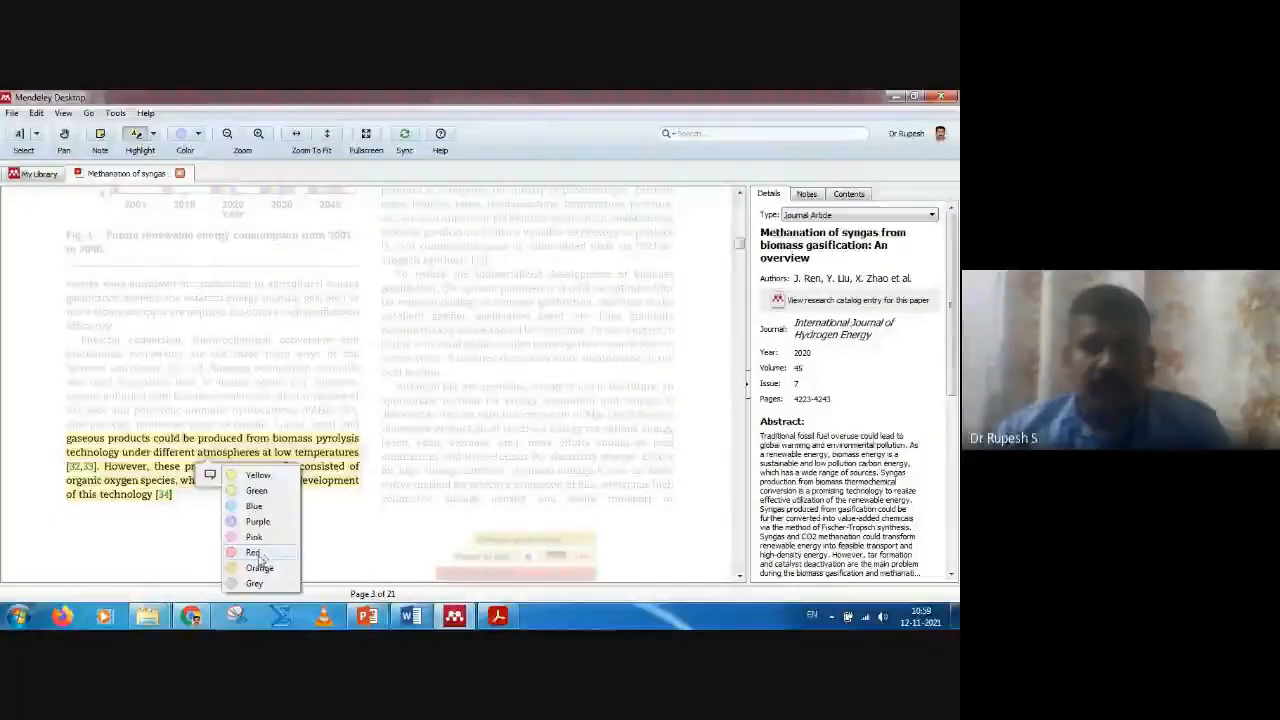
left_click(260, 568)
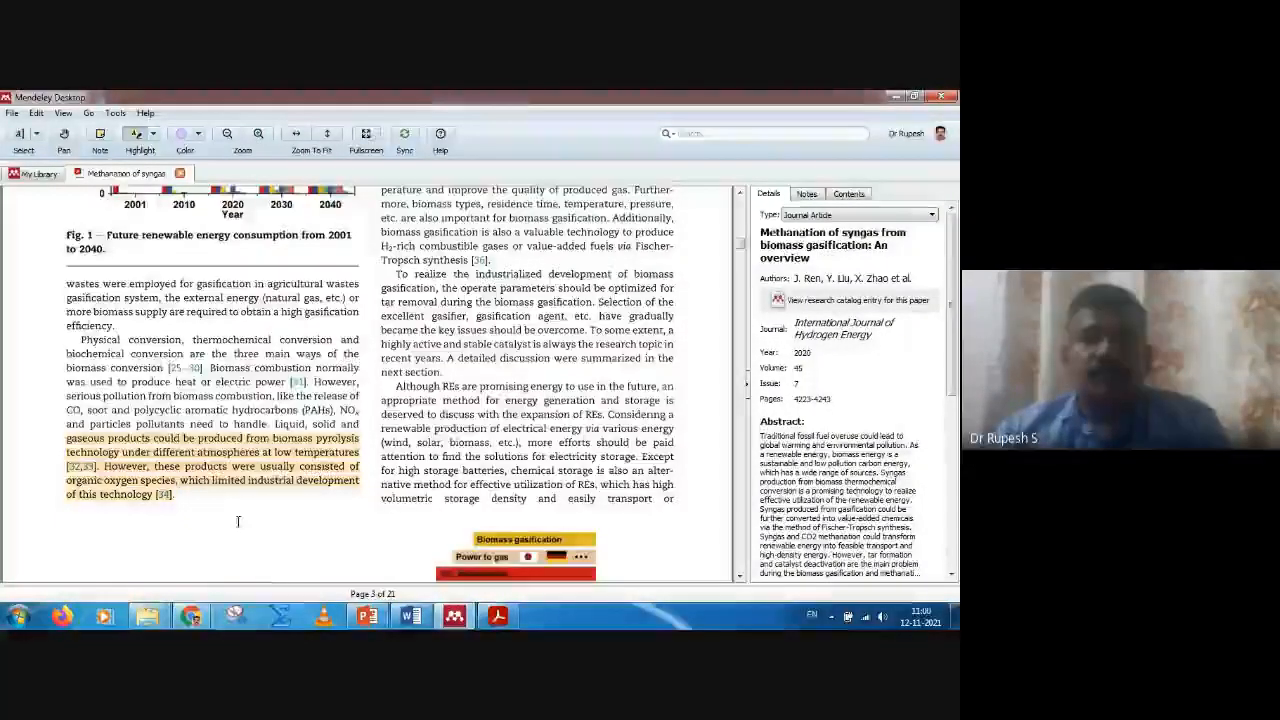
- Add a note with the text "read" on the green highlight on page 2 and set the note's colour to green
scroll(264, 570, "up", 1)
scroll(291, 524, "up", 10)
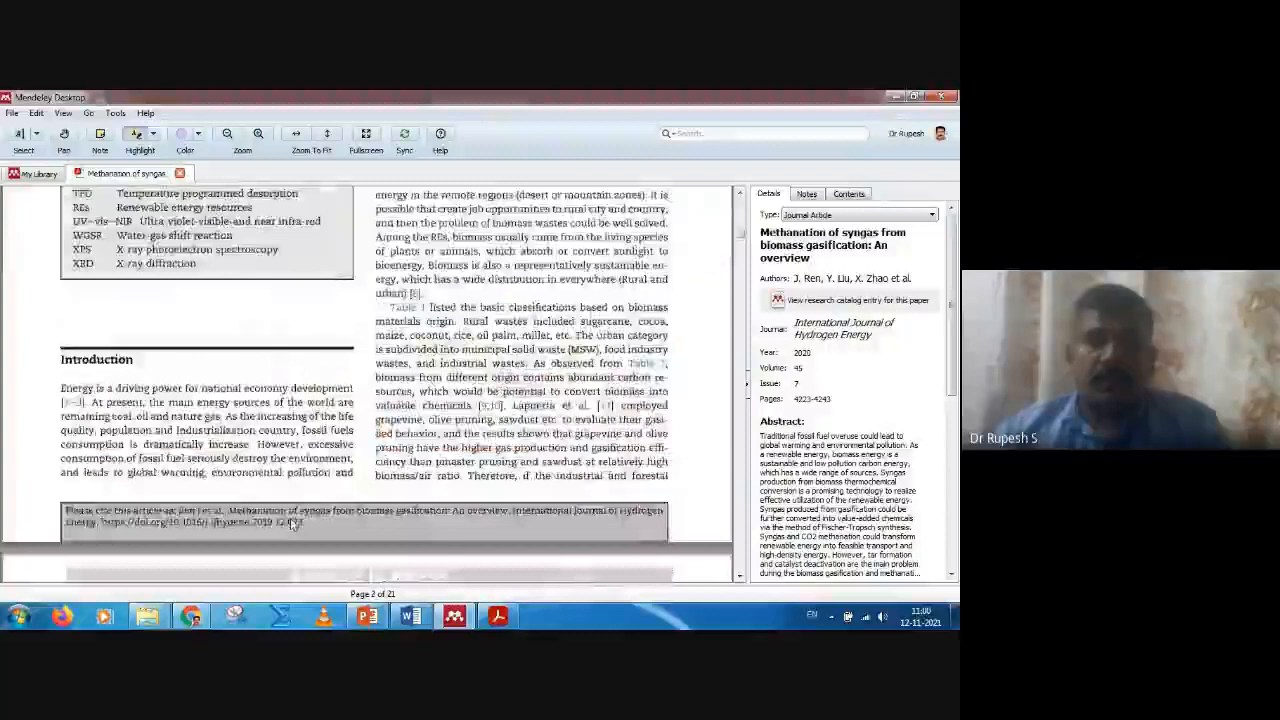
scroll(291, 522, "up", 2)
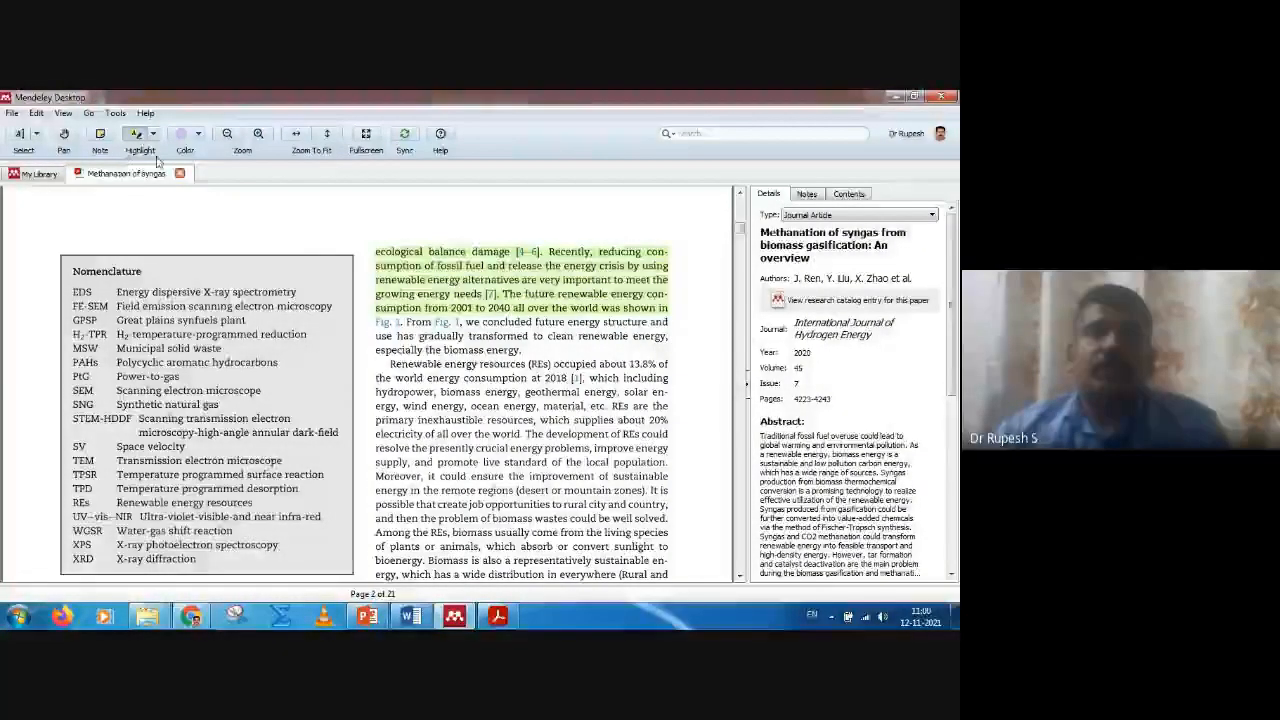
left_click(100, 137)
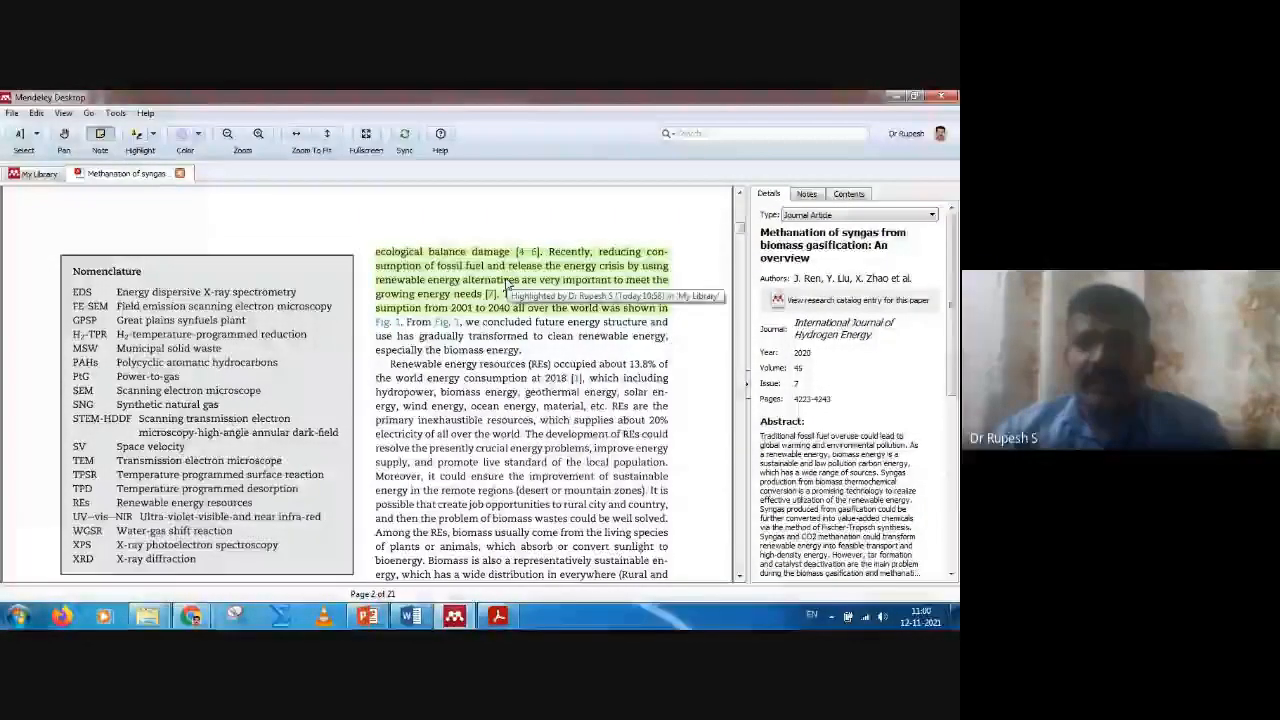
left_click(507, 285)
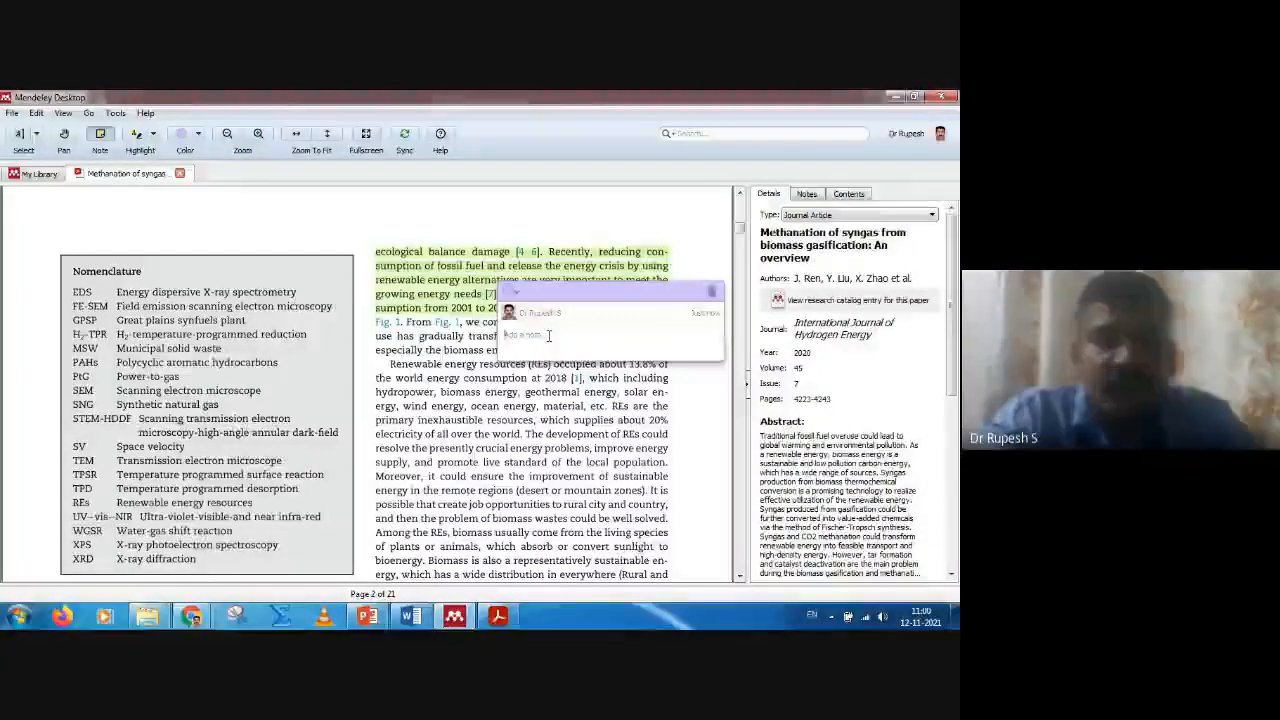
type("fead")
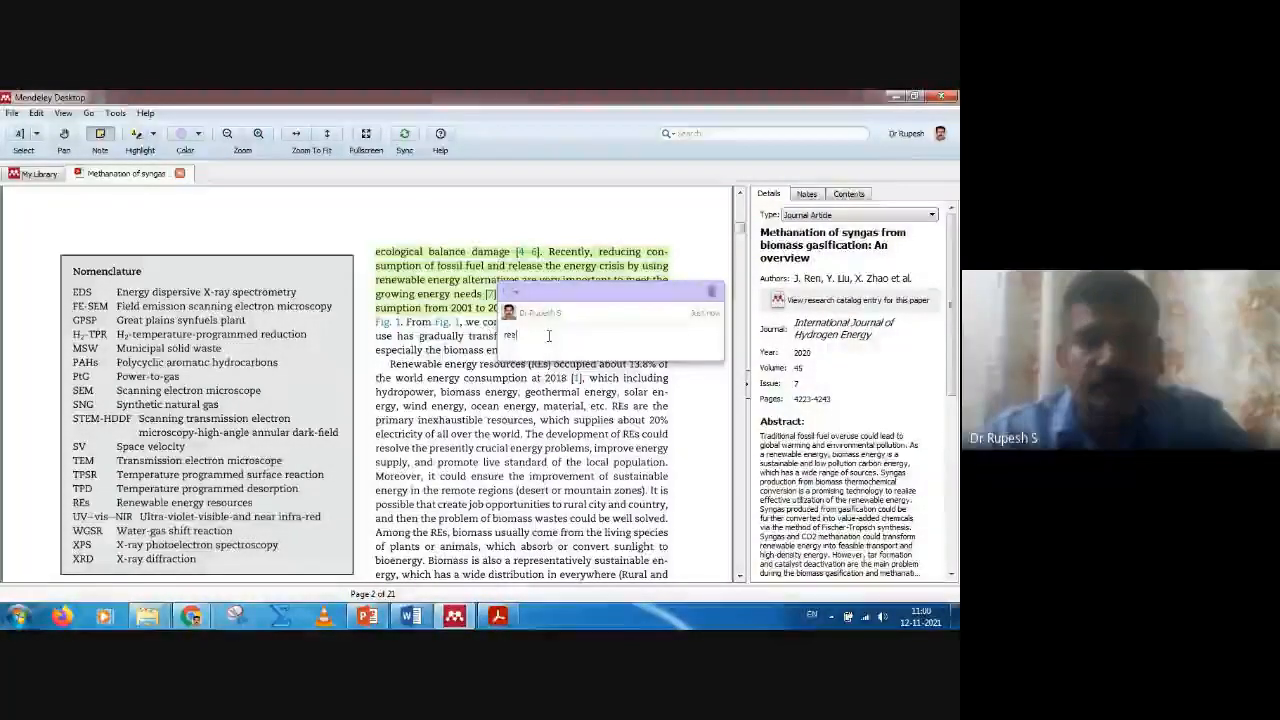
left_click(512, 291)
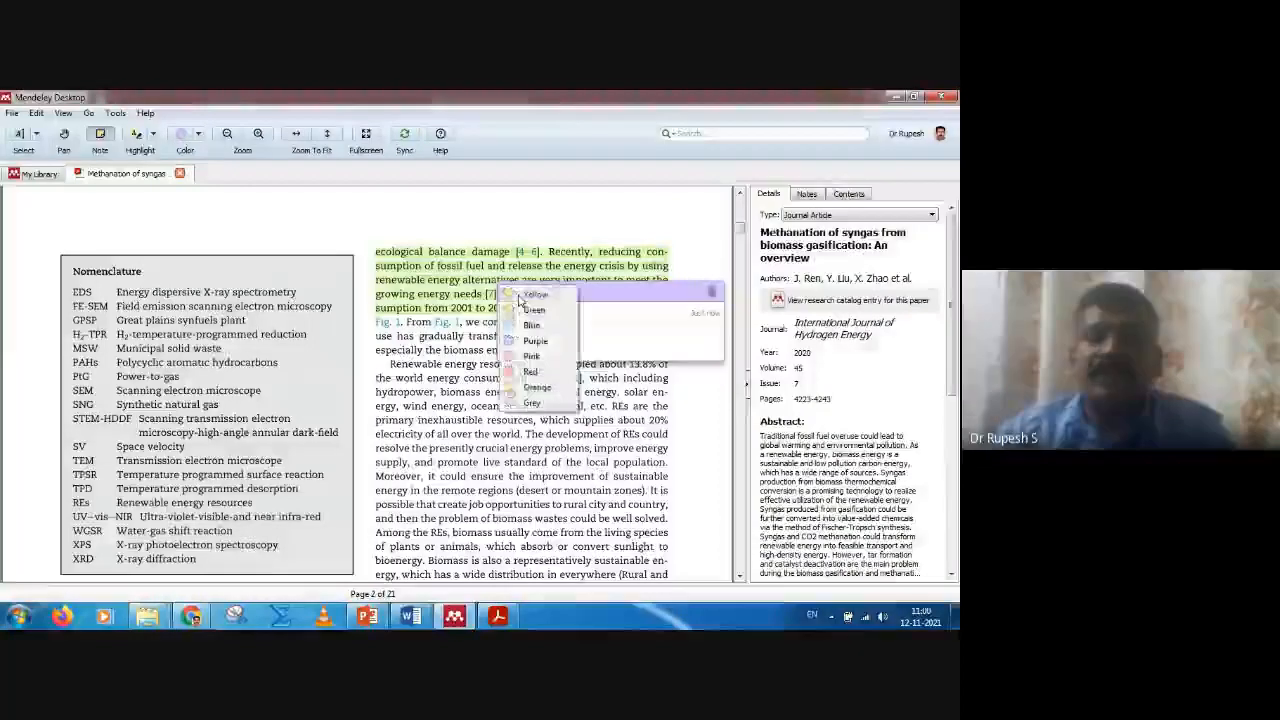
left_click(532, 311)
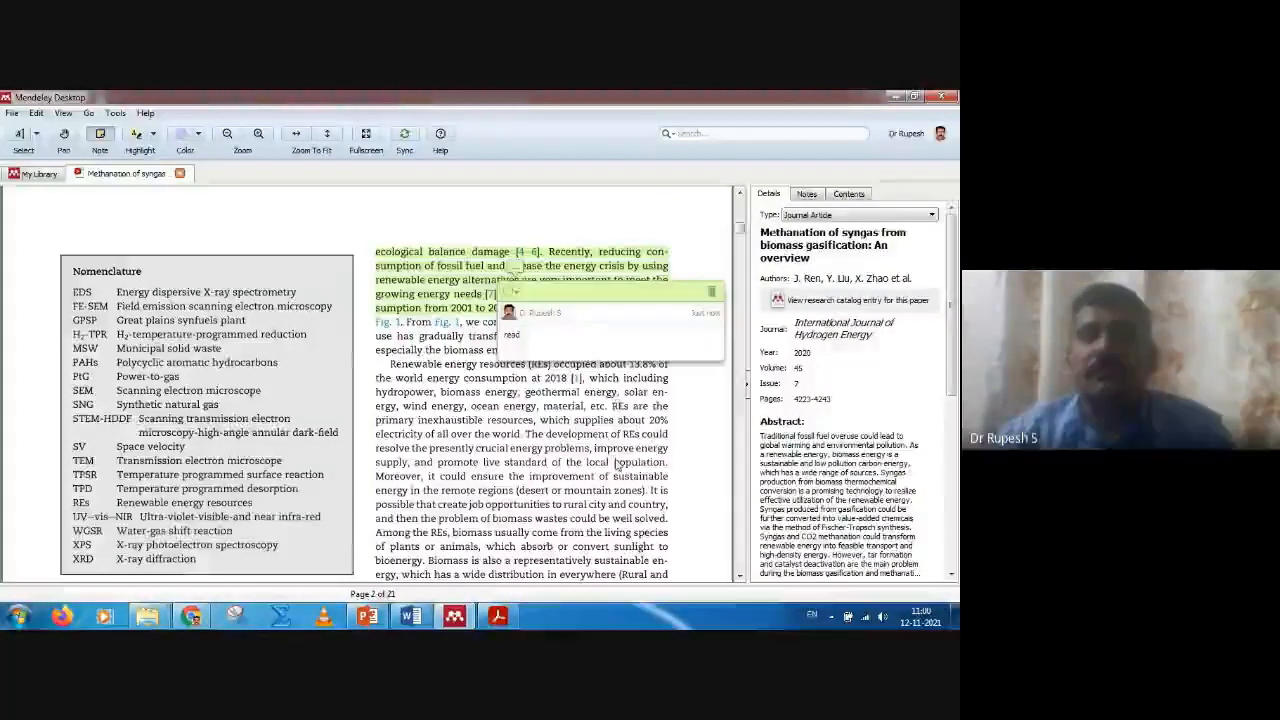
- Add a red note reading "write" to the red-highlighted paragraph about biomass gasification on page 3
scroll(636, 456, "down", 2)
scroll(636, 456, "down", 15)
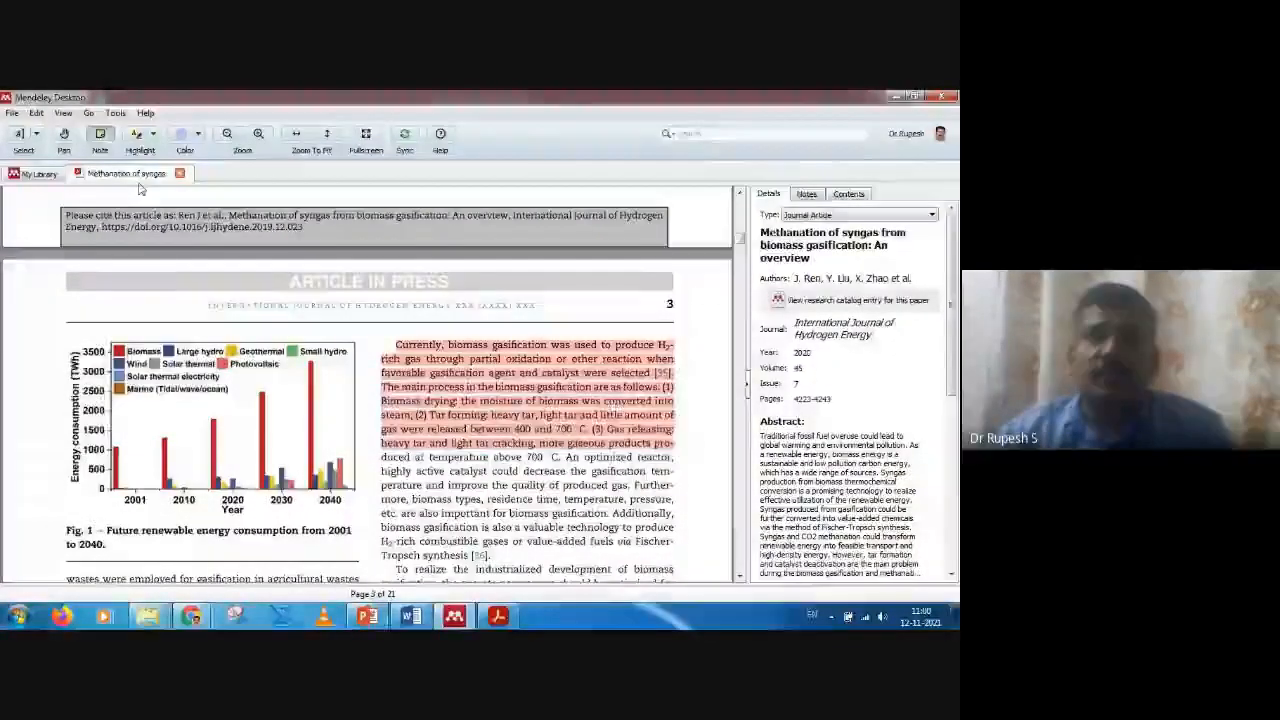
left_click(505, 395)
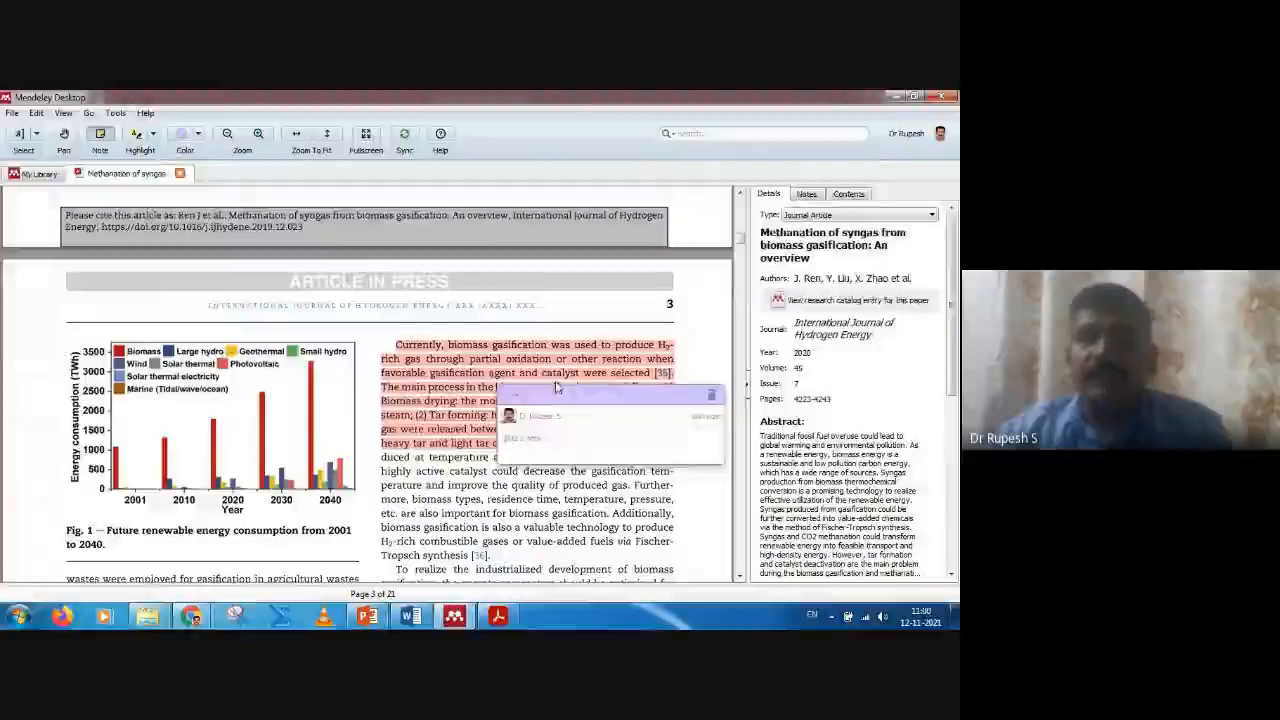
right_click(517, 401)
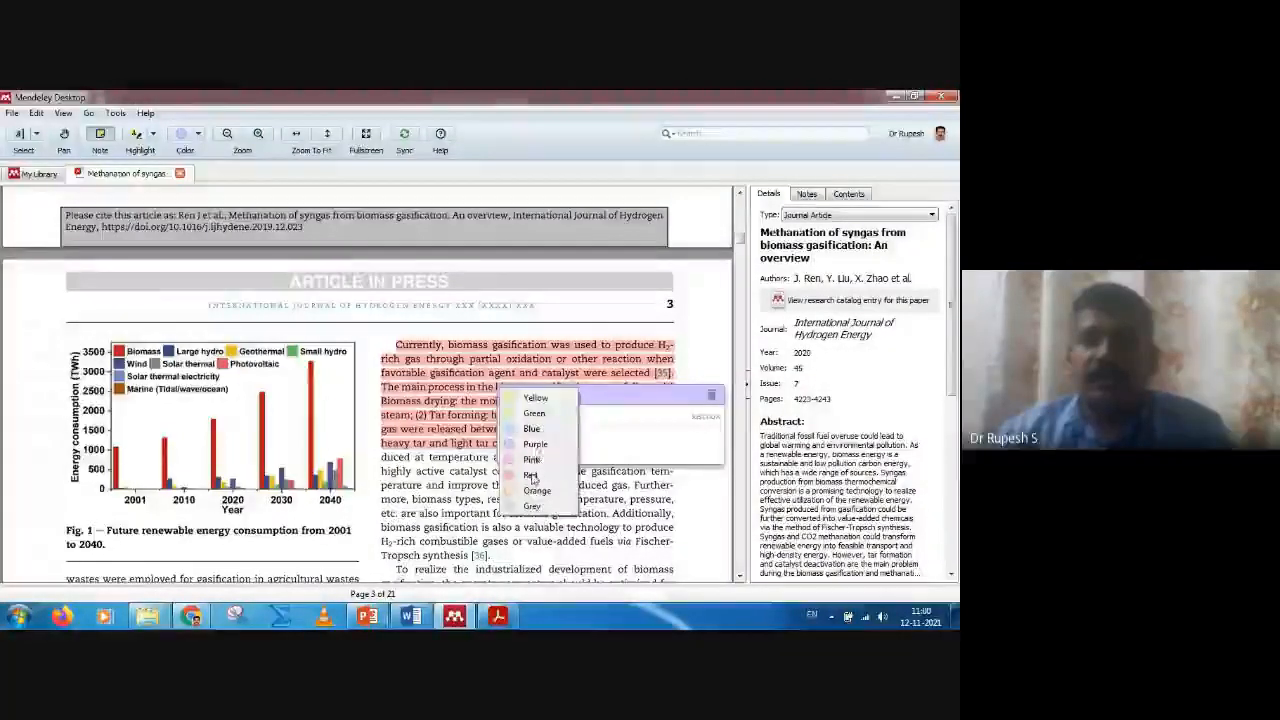
left_click(526, 432)
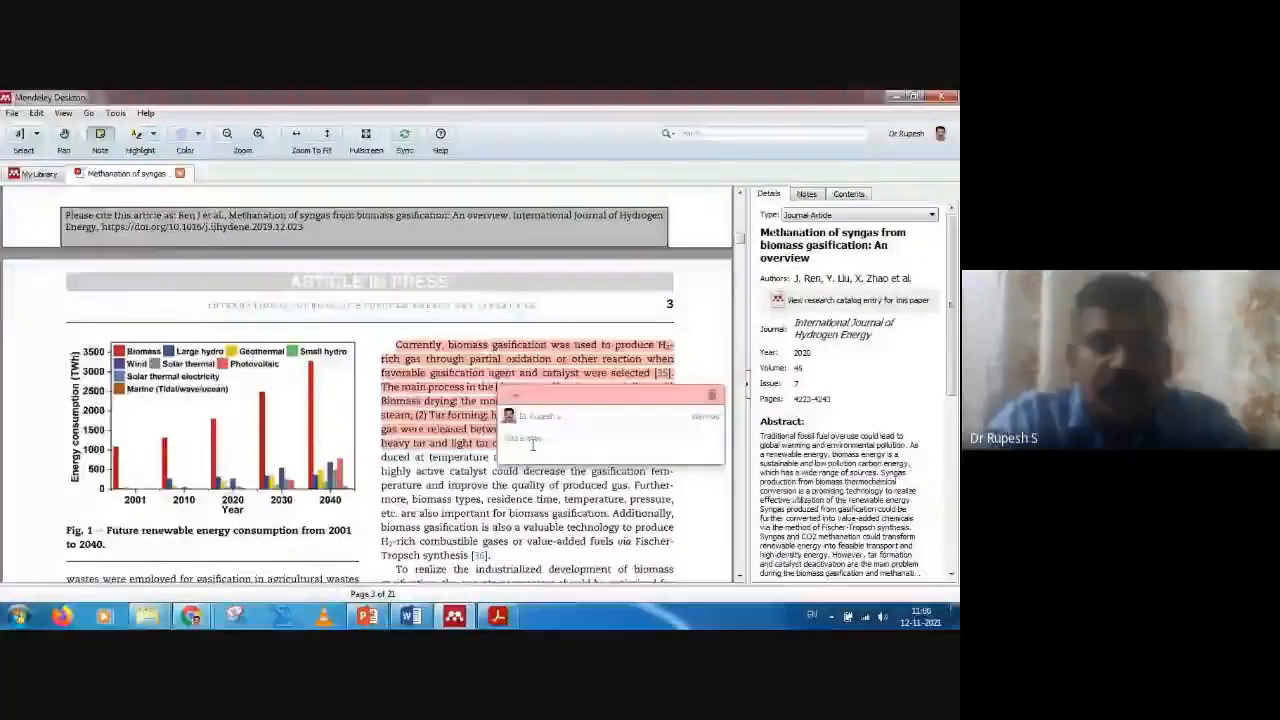
type("write")
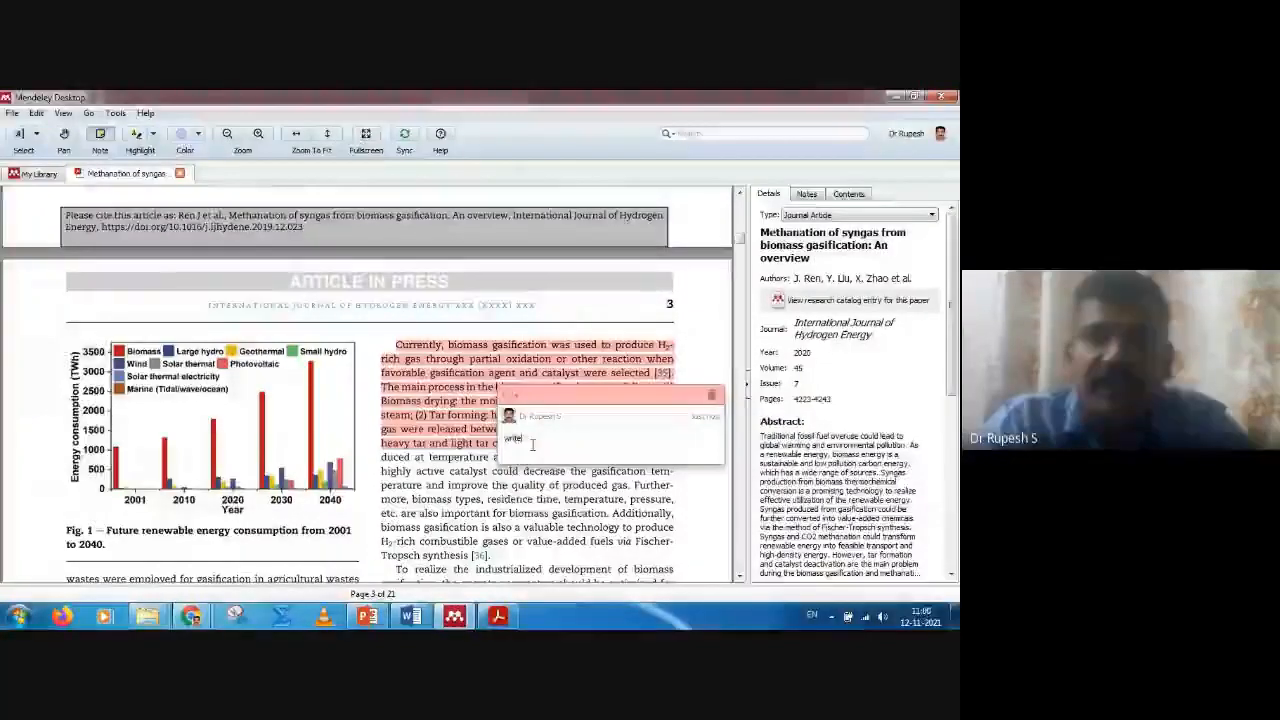
left_click(704, 488)
- Place an orange sticky note on the orange-highlighted passage about biomass pyrolysis on page 3, ready for its text
scroll(704, 488, "down", 5)
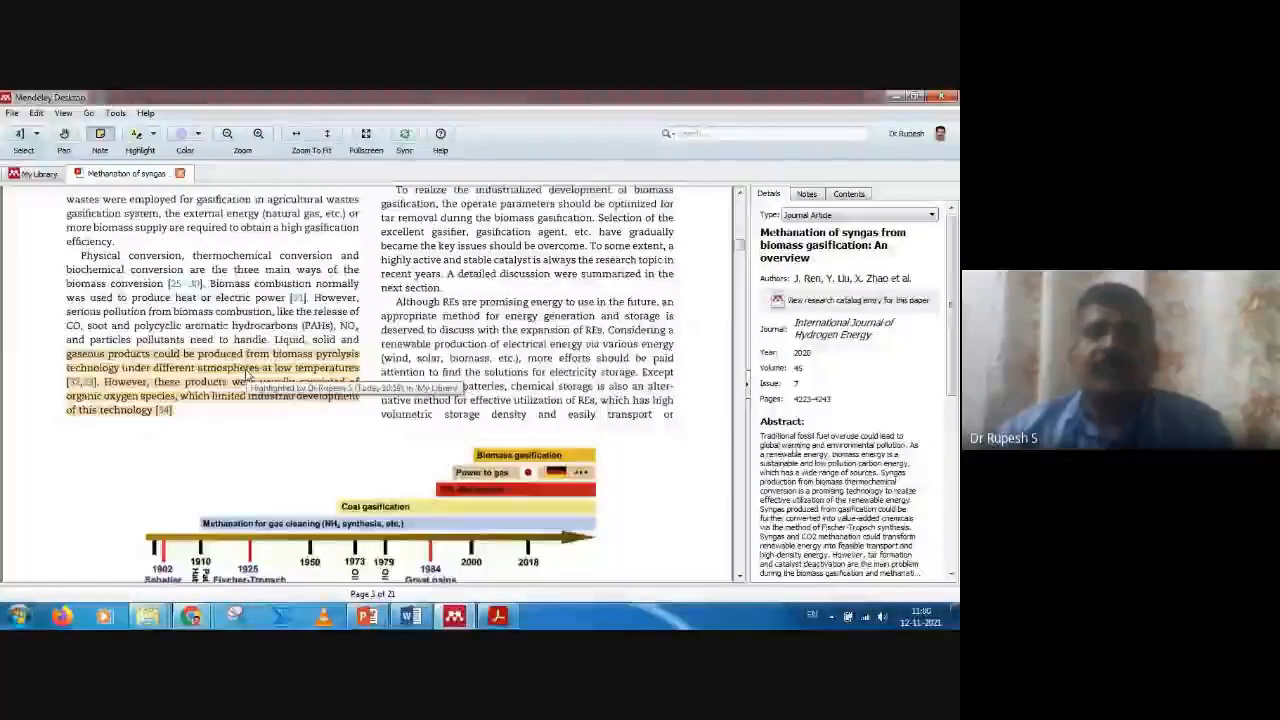
left_click(100, 136)
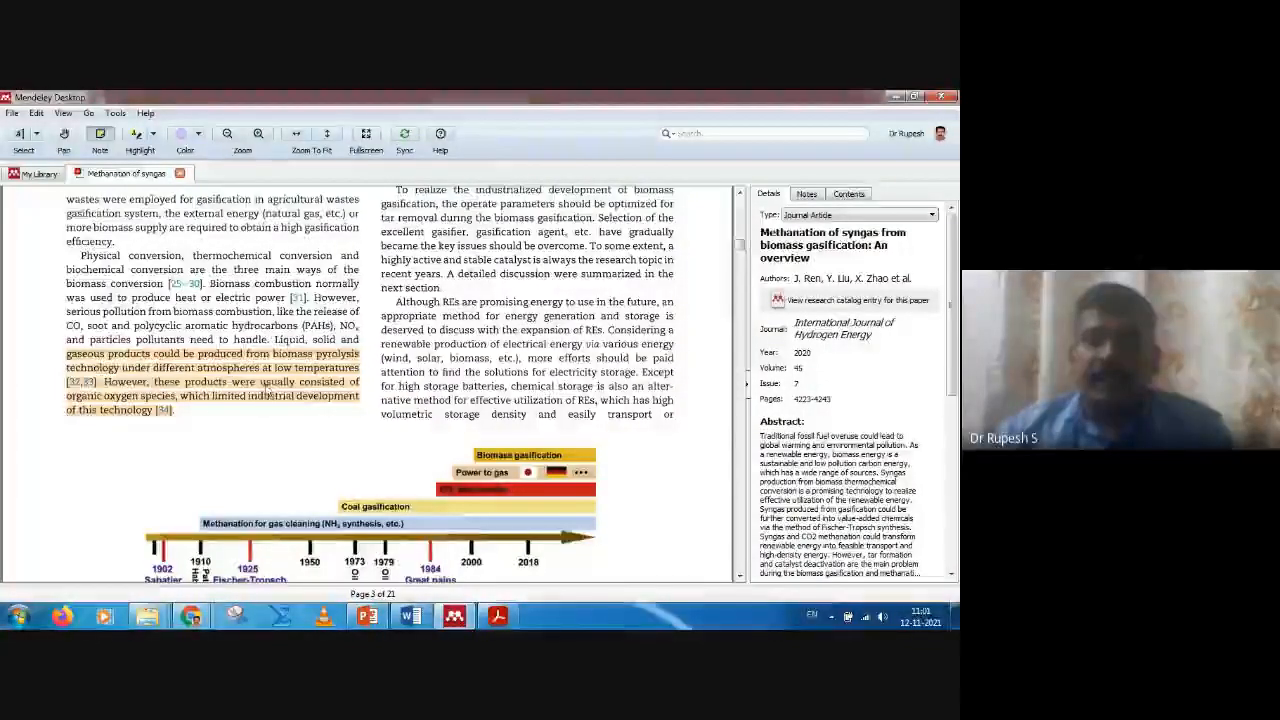
left_click(268, 388)
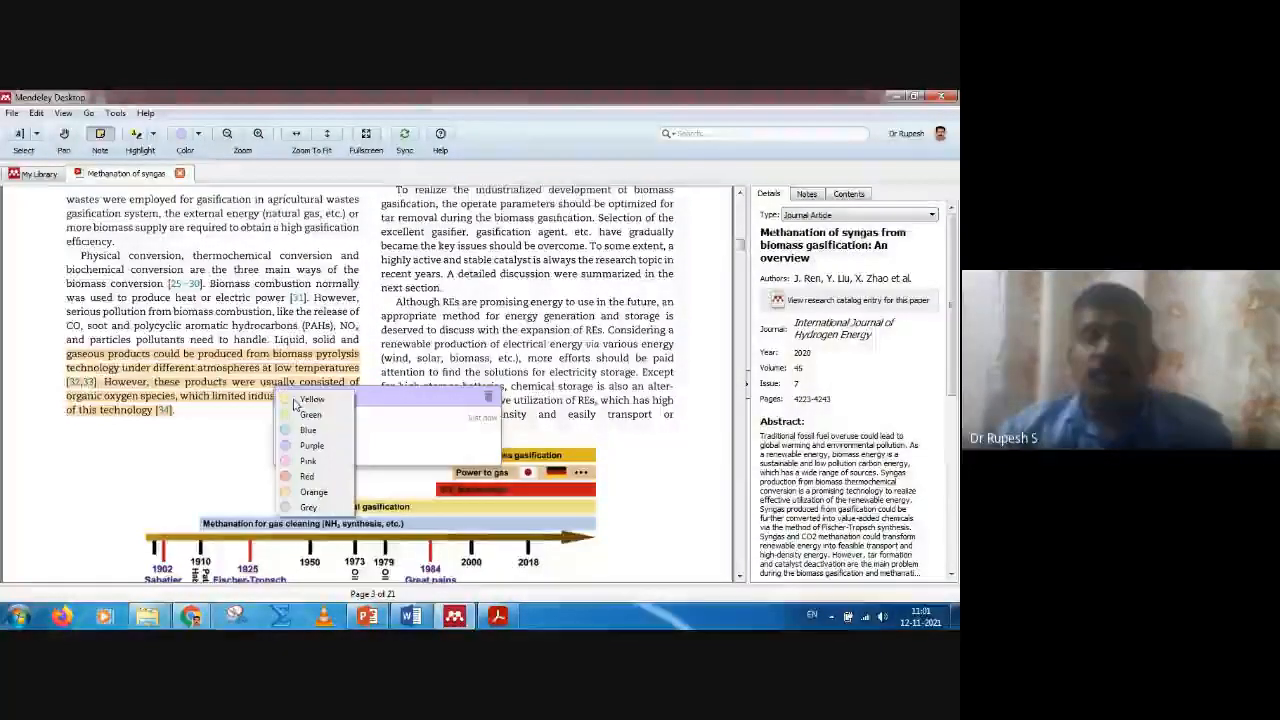
left_click(309, 504)
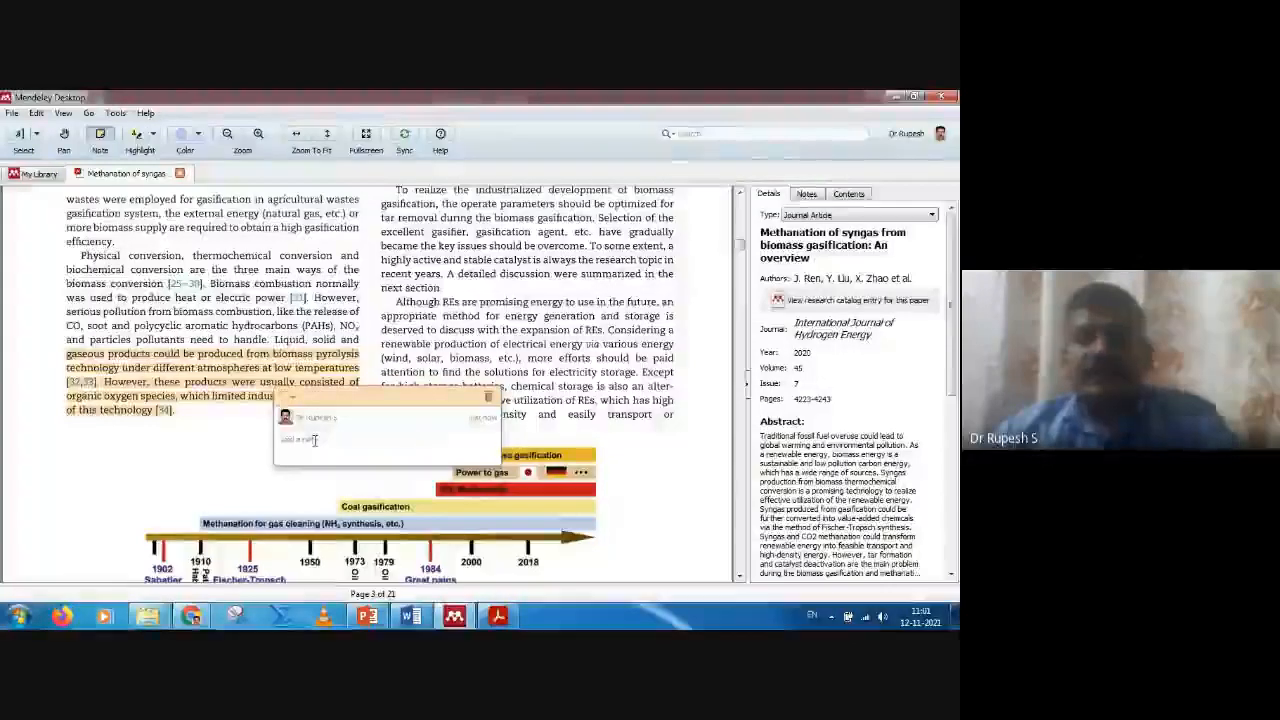
left_click(314, 440)
type("shar")
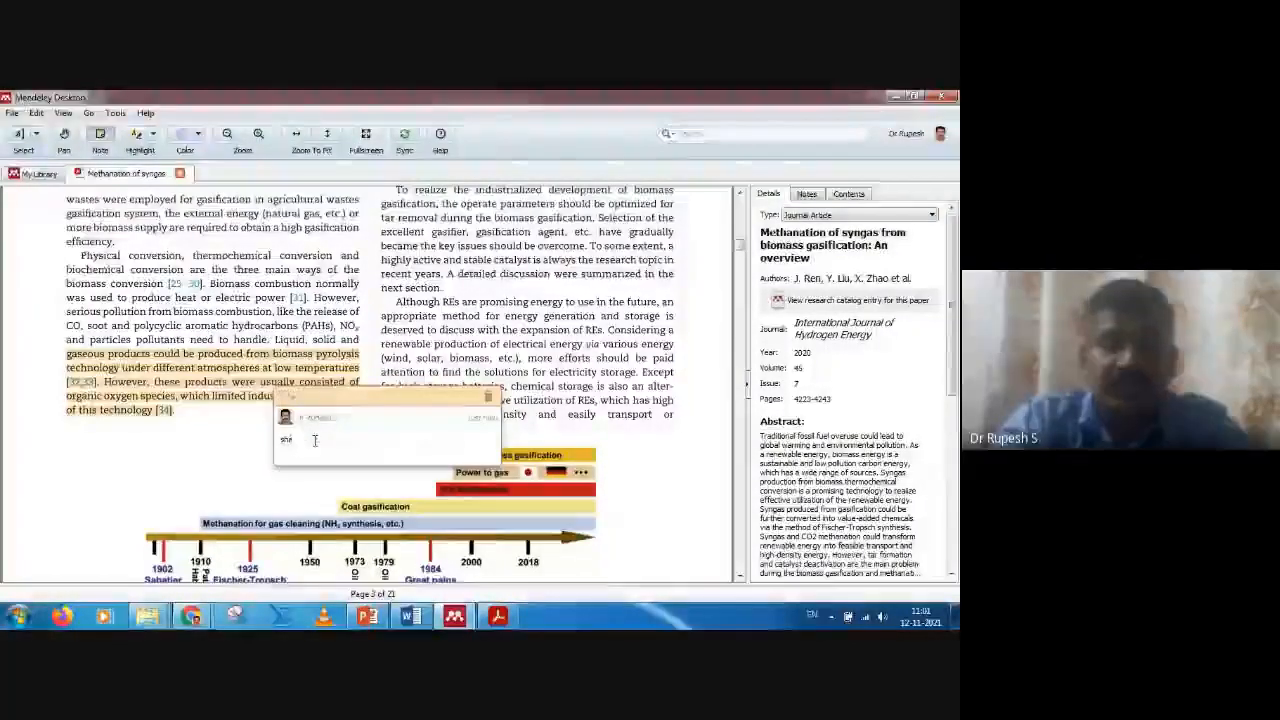
type("ing")
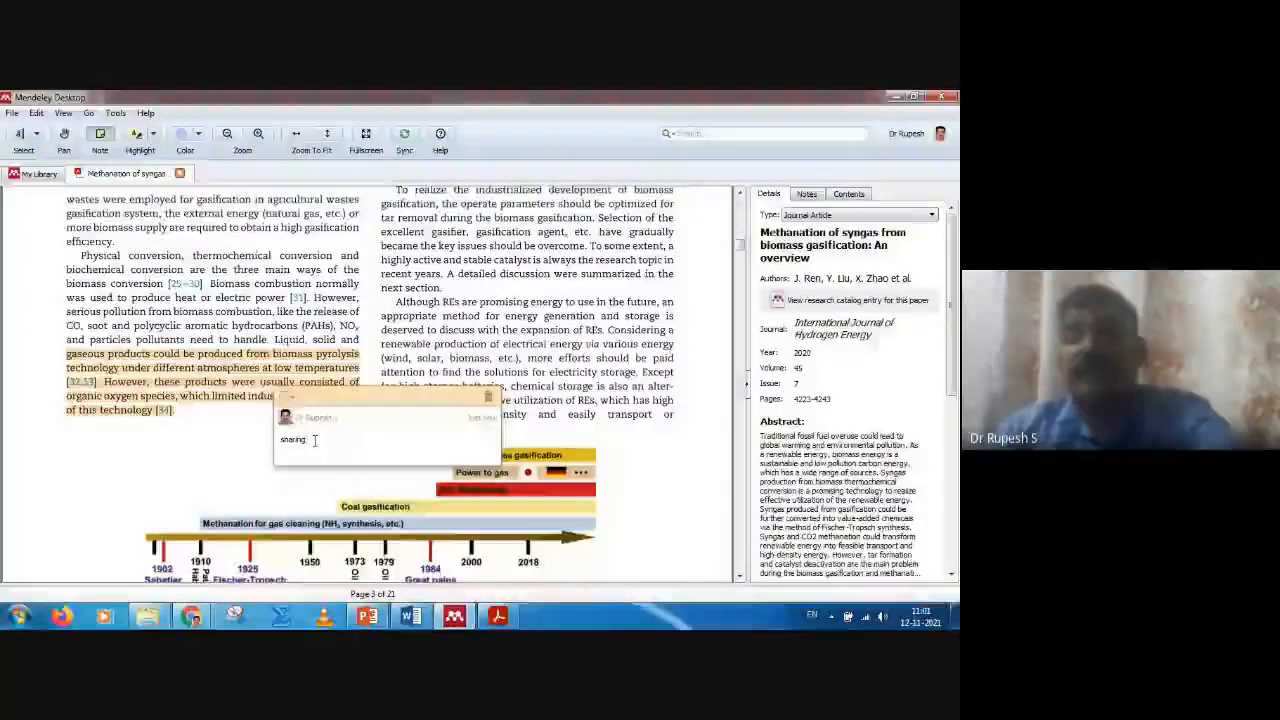
key("BackSpace")
key("BackSpace")
key("BackSpace")
key("BackSpace")
key("BackSpace")
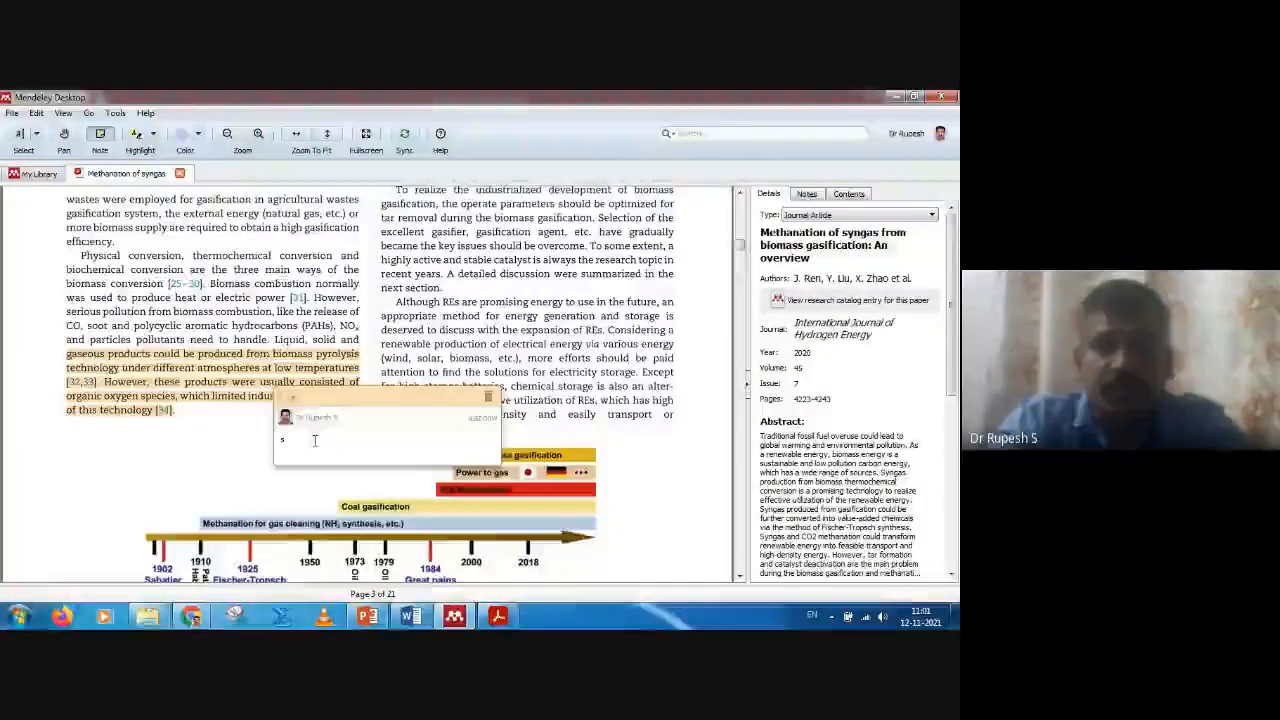
key("BackSpace")
- Enter "students" as the orange note's text, return to the first page and close the article
type("tudents")
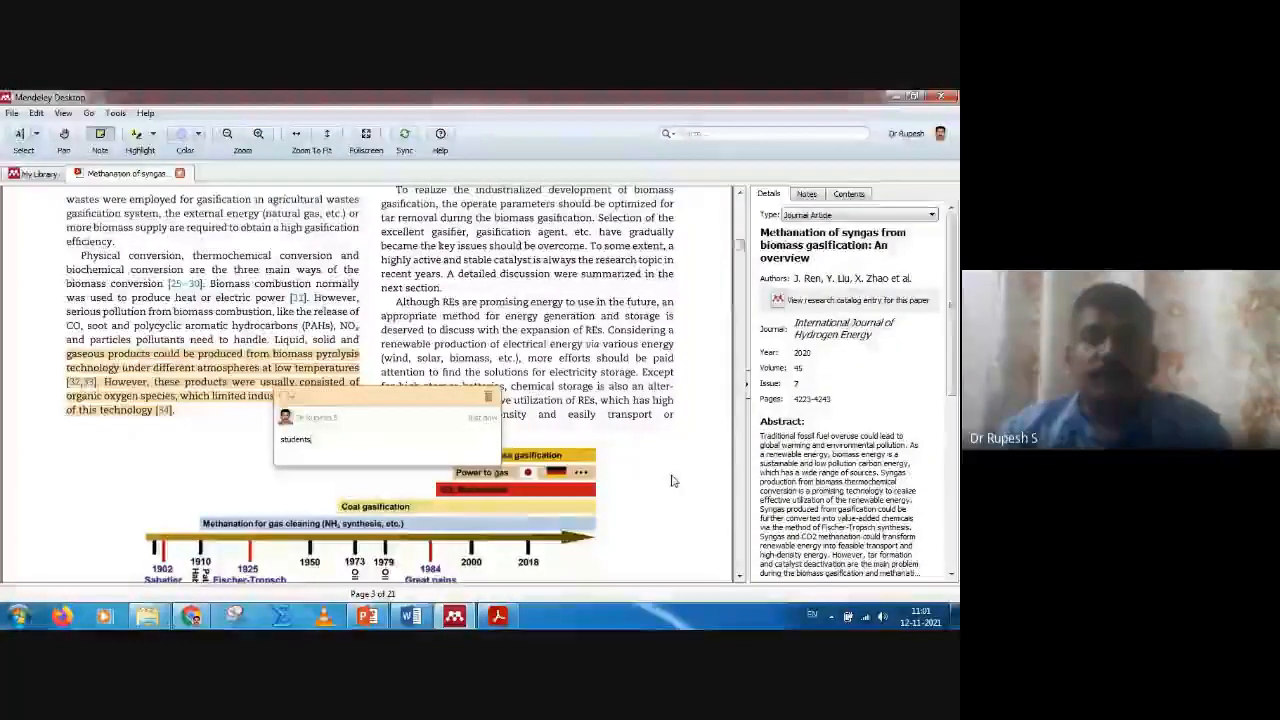
scroll(672, 481, "up", 3)
scroll(672, 481, "up", 15)
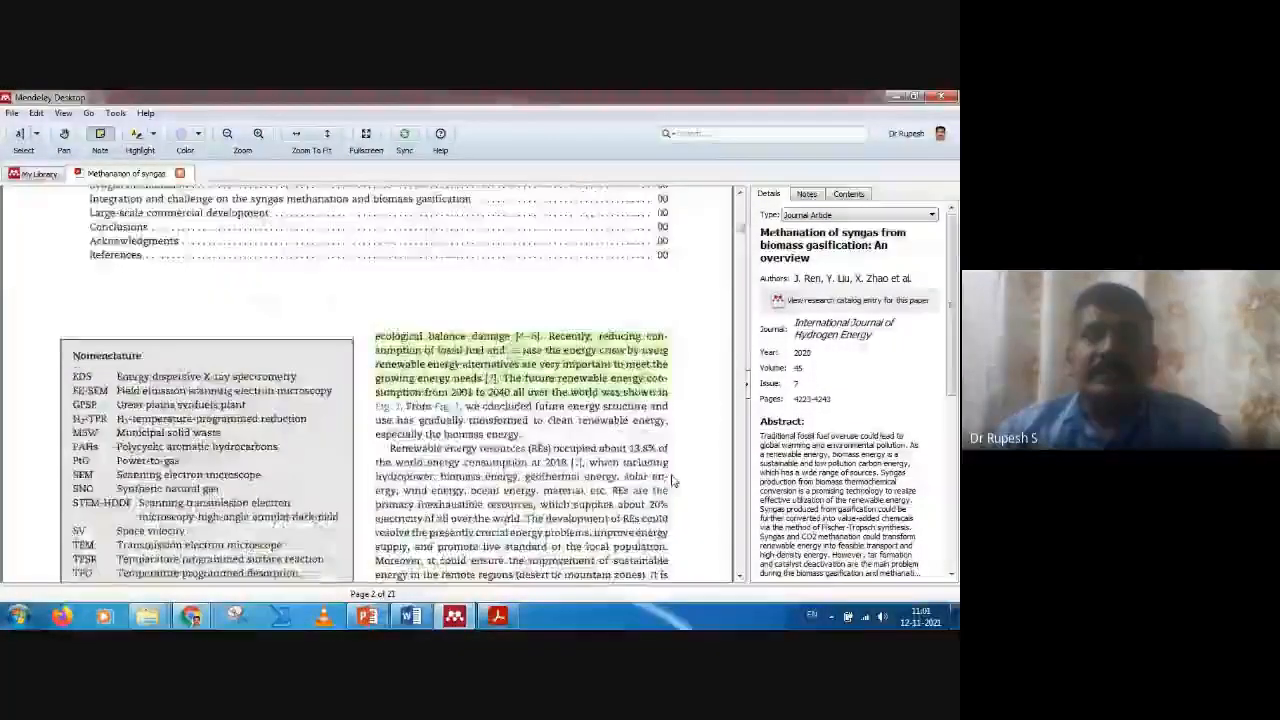
scroll(672, 481, "up", 5)
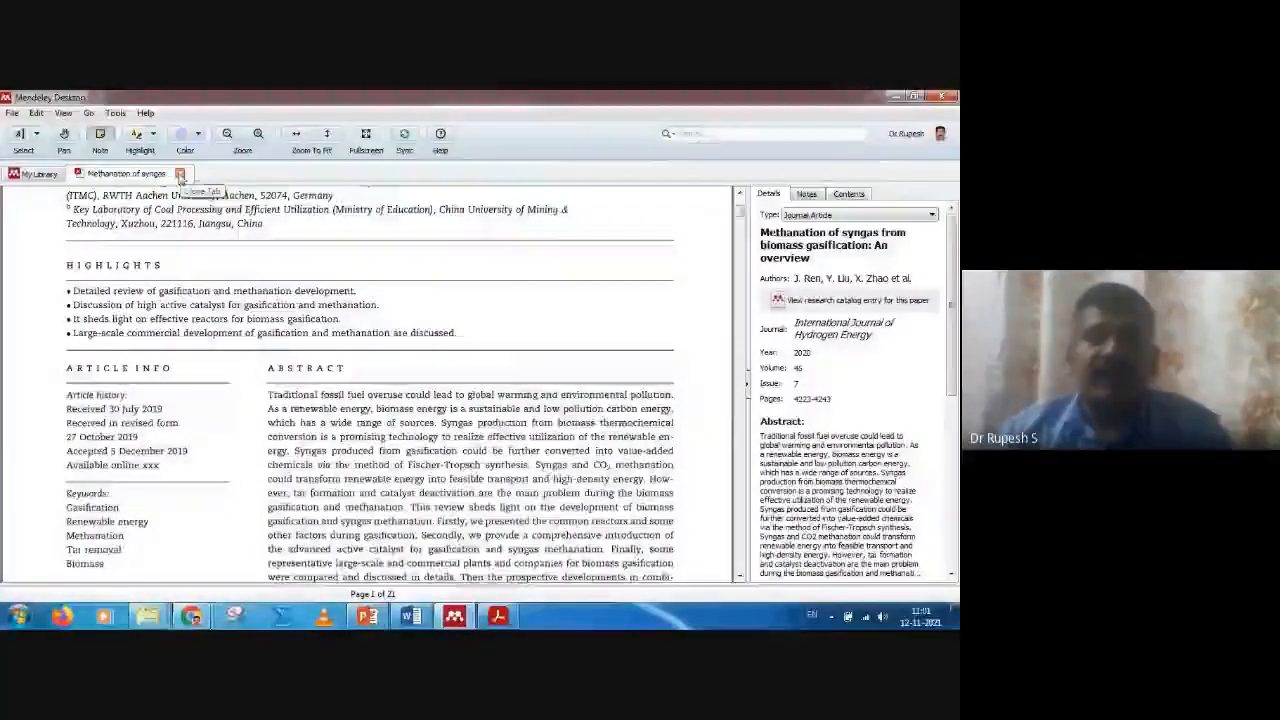
scroll(237, 332, "up", 5)
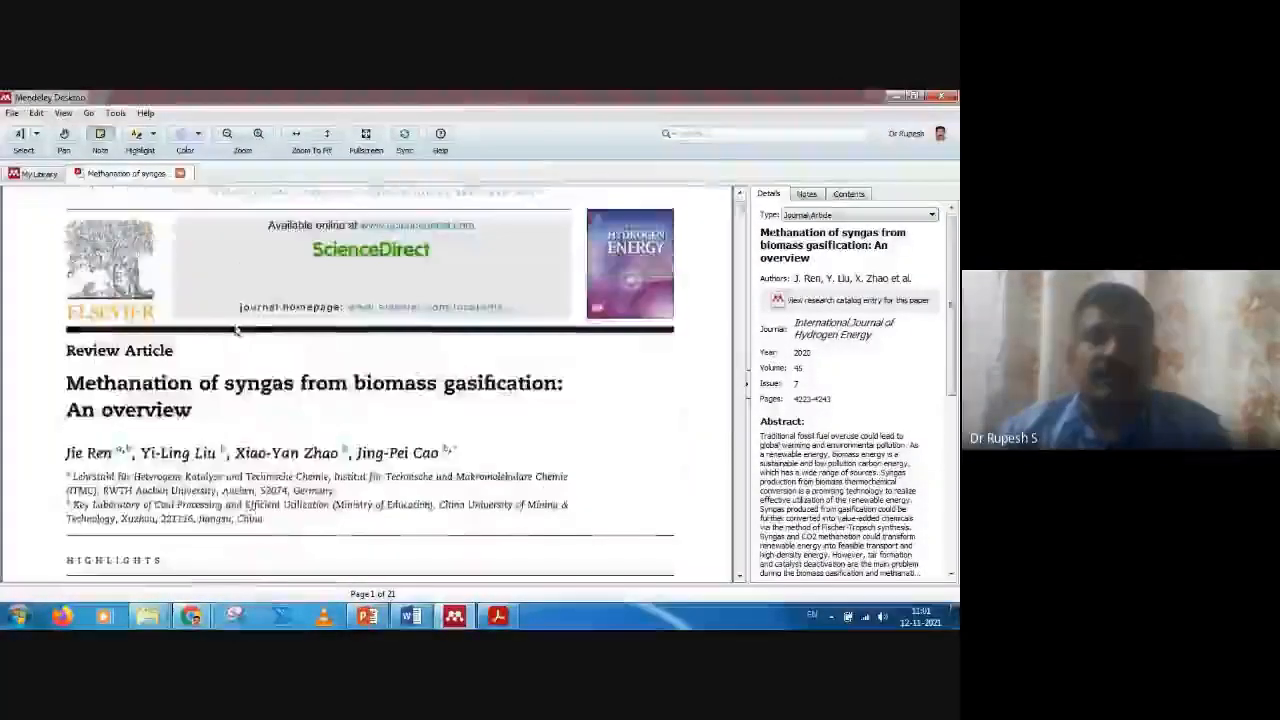
left_click(181, 175)
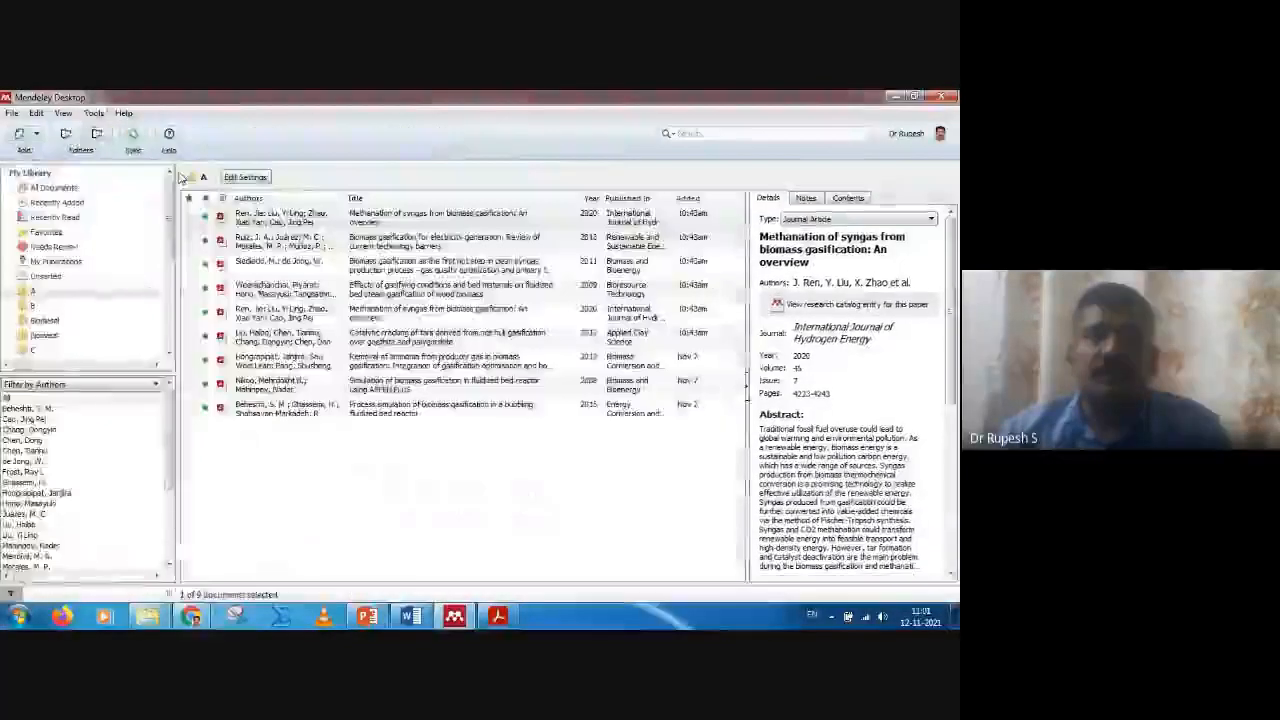
- Reopen "Methanation of syngas from biomass gasification: An overview", check the green-highlighted passage on page 2 and close the article
double_click(418, 222)
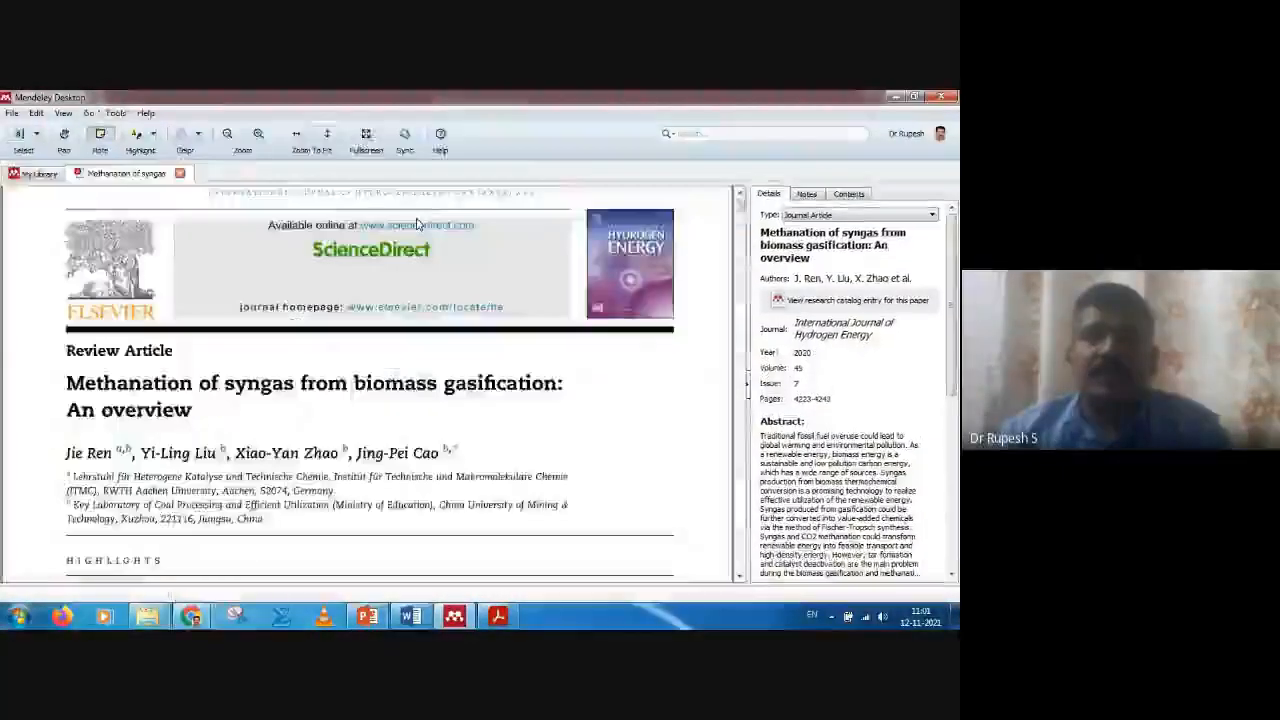
scroll(453, 410, "down", 3)
scroll(456, 410, "down", 10)
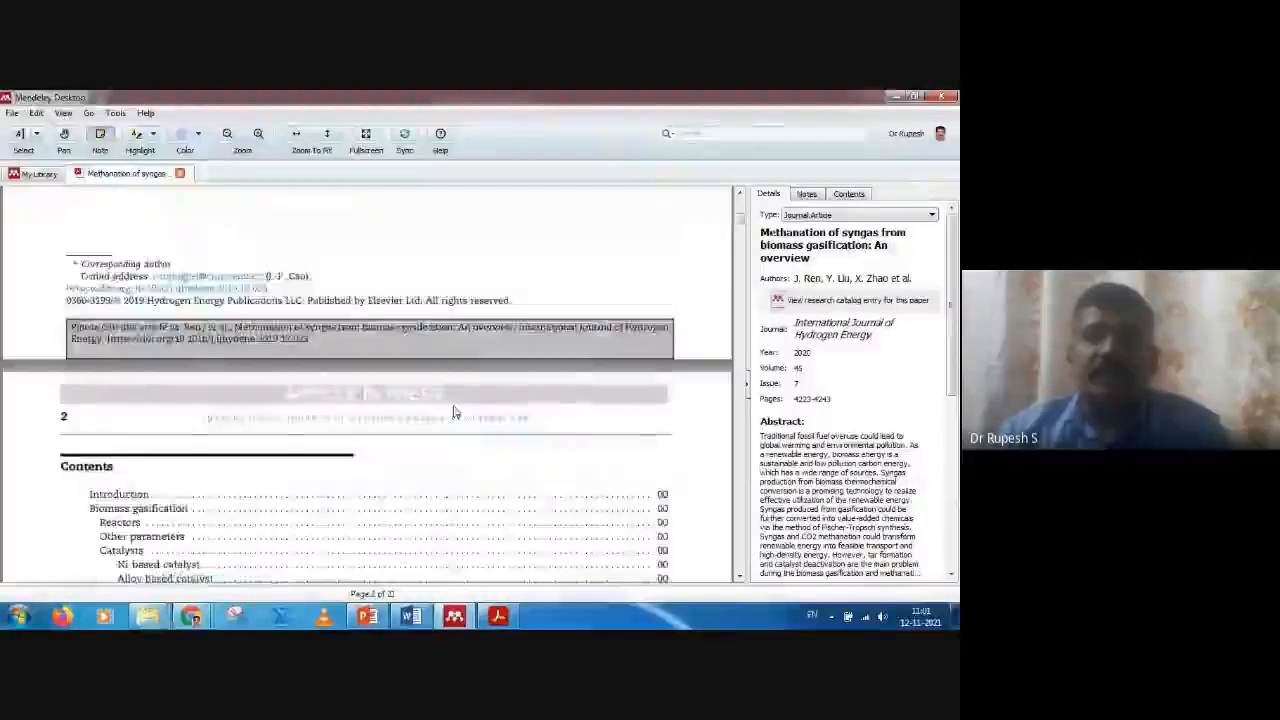
scroll(527, 370, "up", 2)
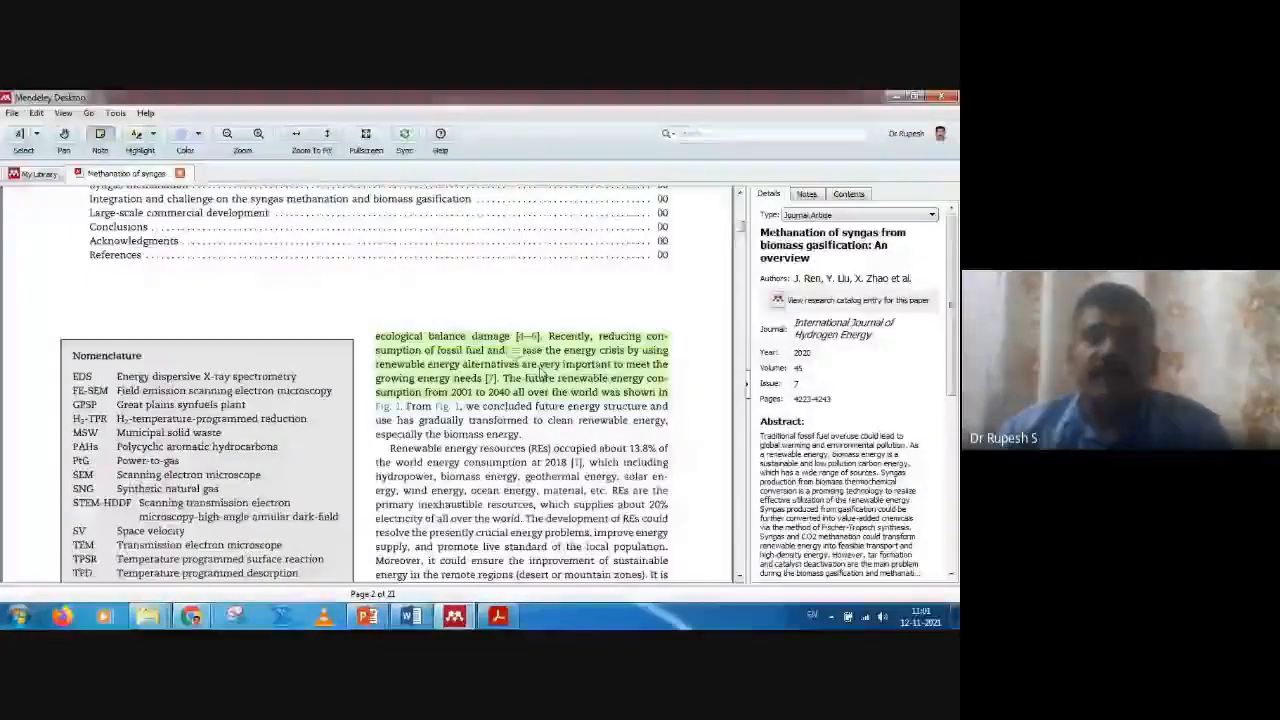
left_click(180, 174)
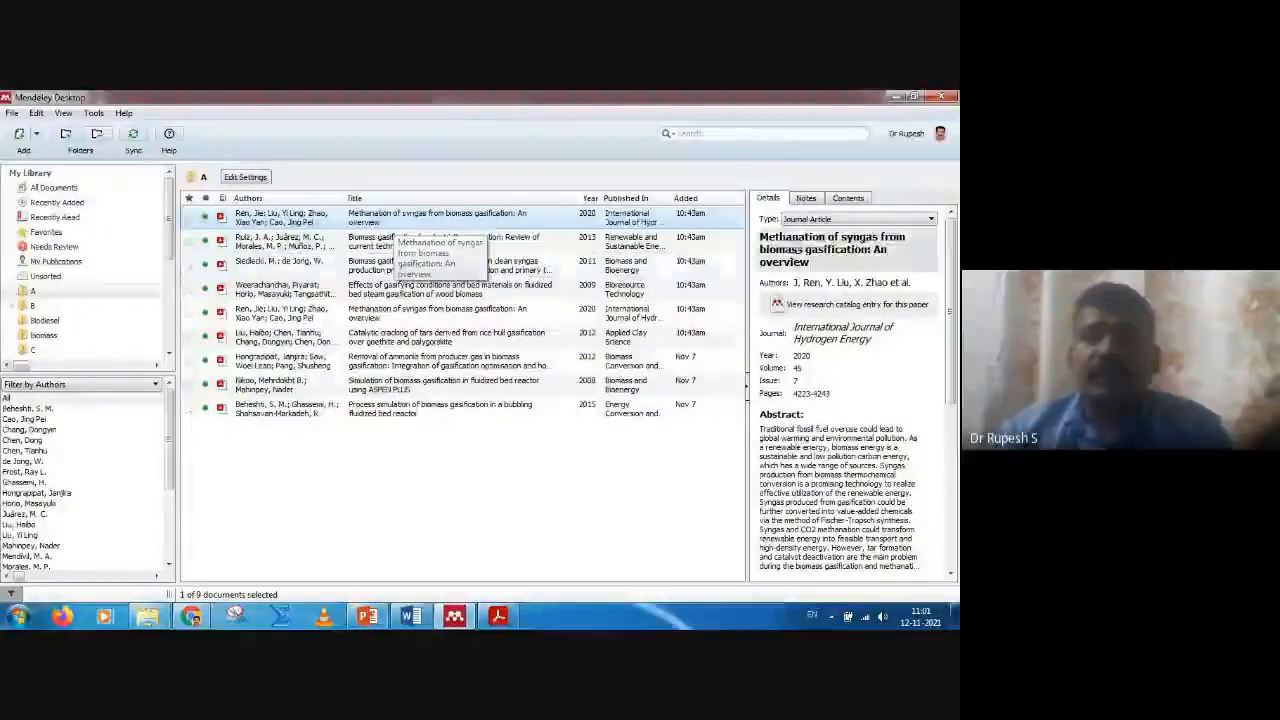
- Review the article's private annotations from the library and open the PDF at the green "read" note to inspect its surrounding text
left_click(807, 199)
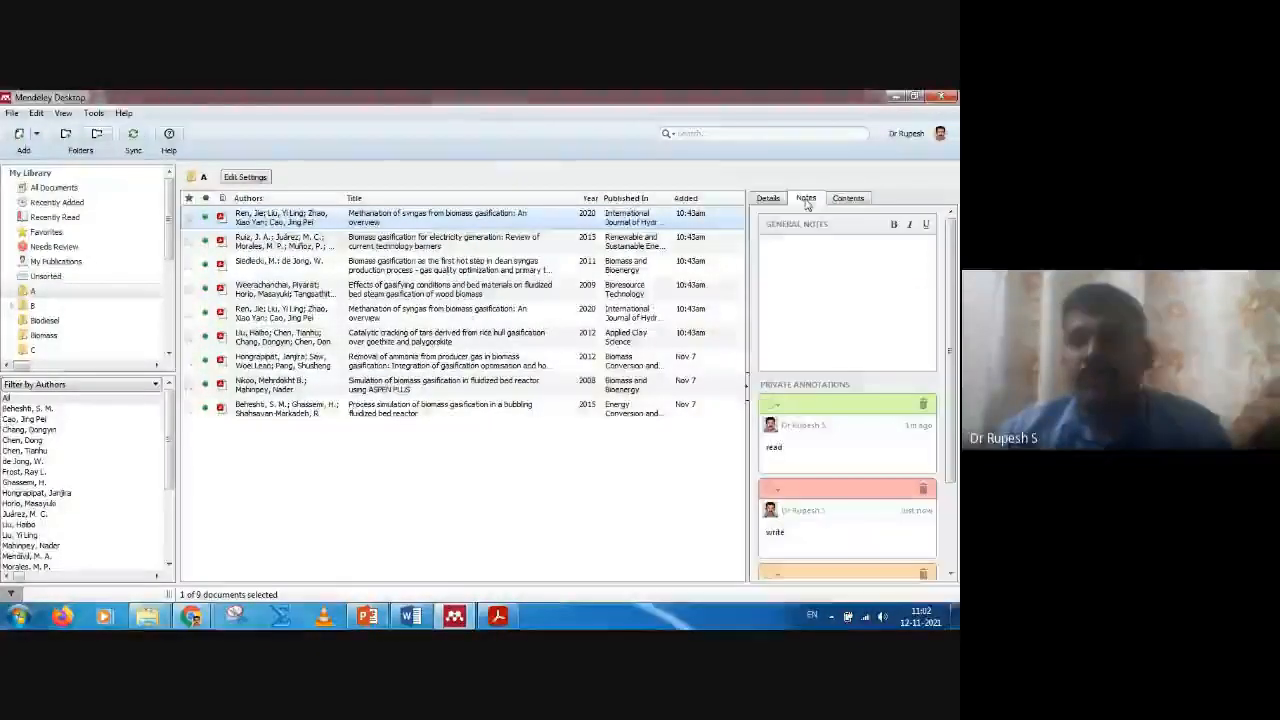
scroll(866, 405, "down", 1)
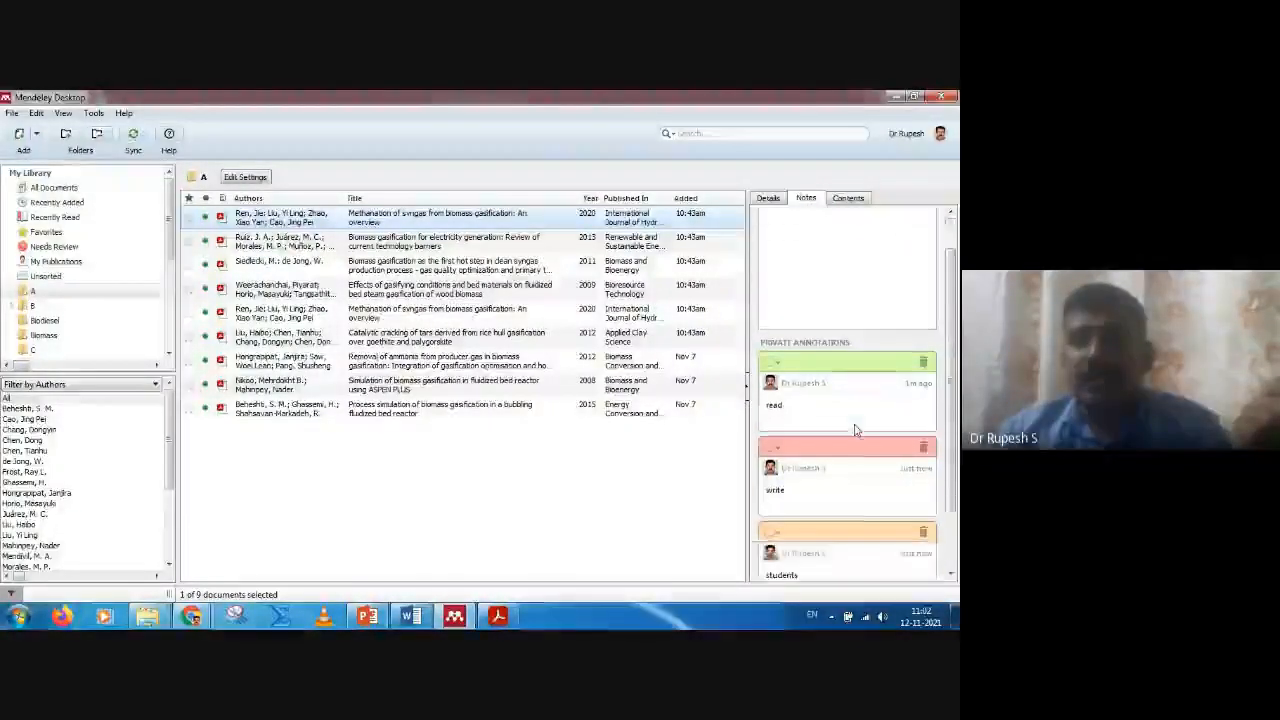
scroll(846, 480, "down", 1)
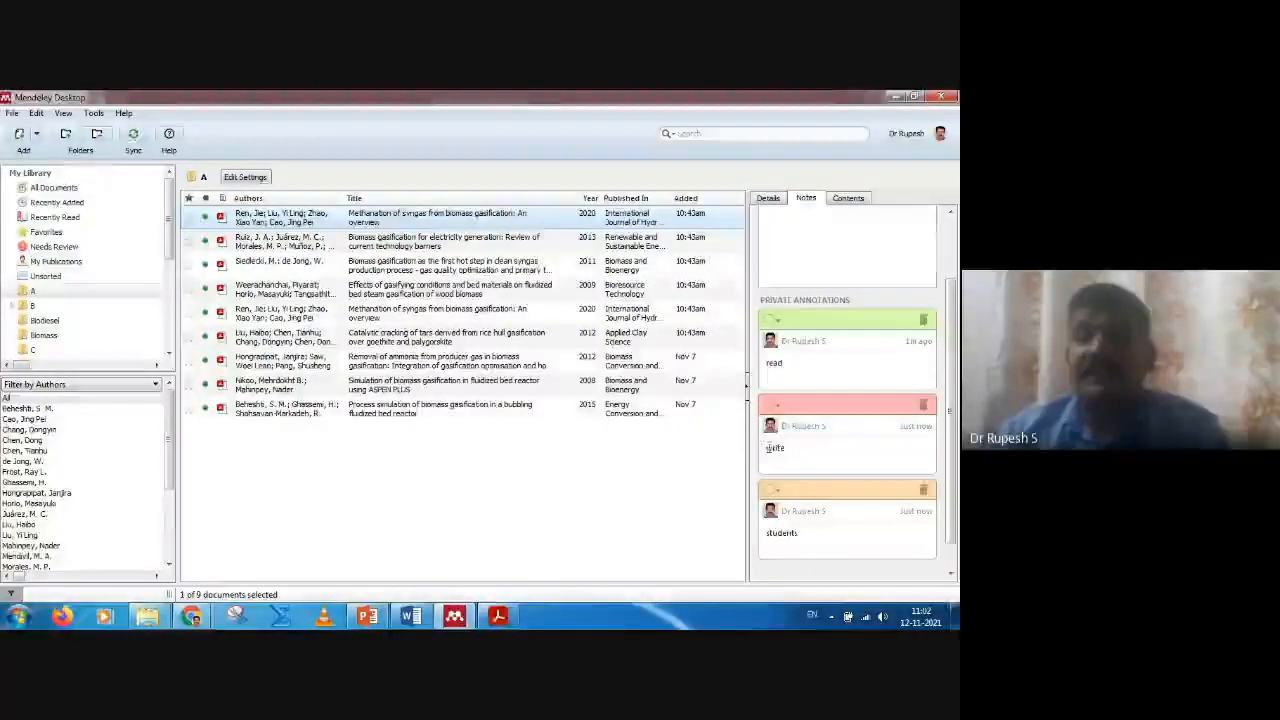
double_click(818, 408)
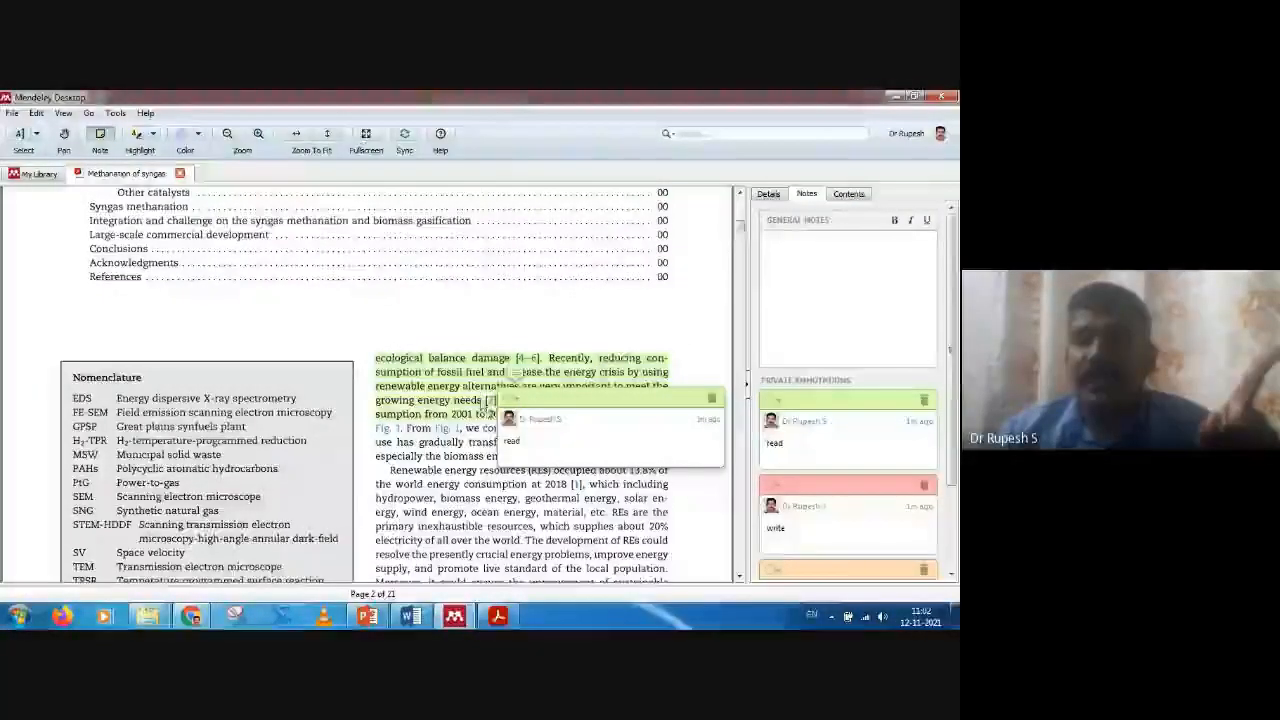
scroll(482, 403, "down", 3)
scroll(482, 403, "down", 4)
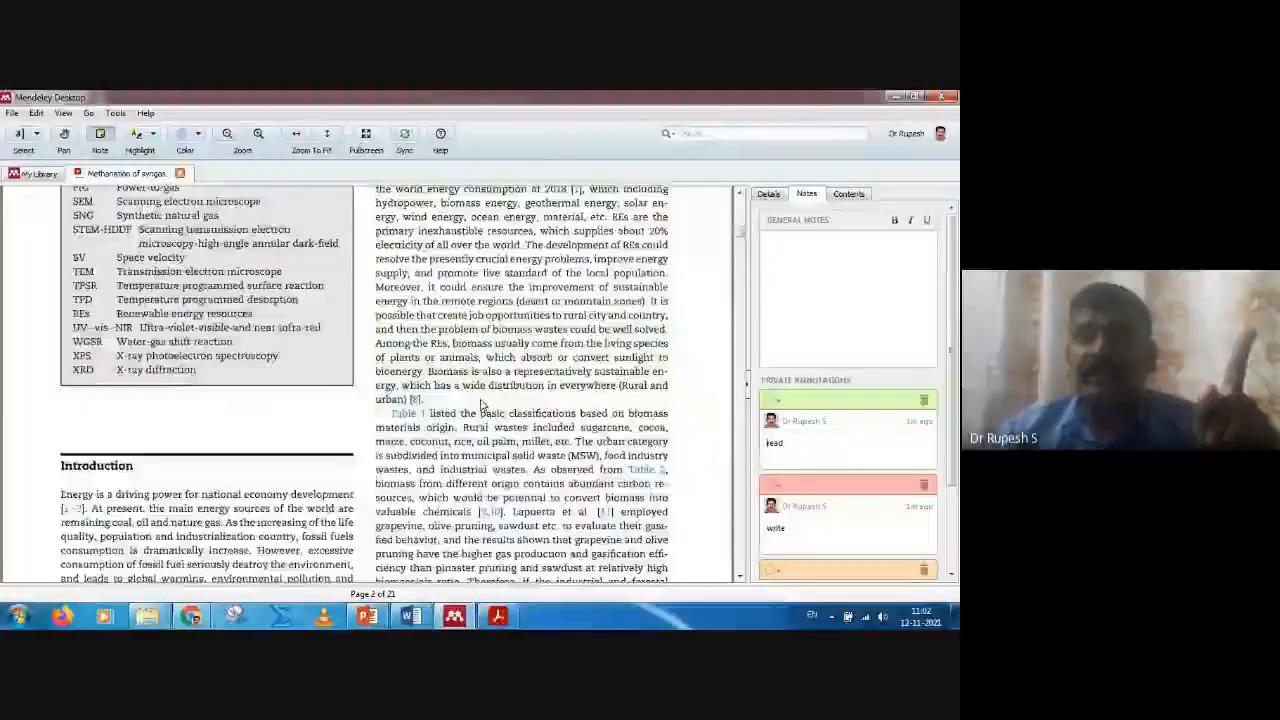
scroll(563, 416, "up", 7)
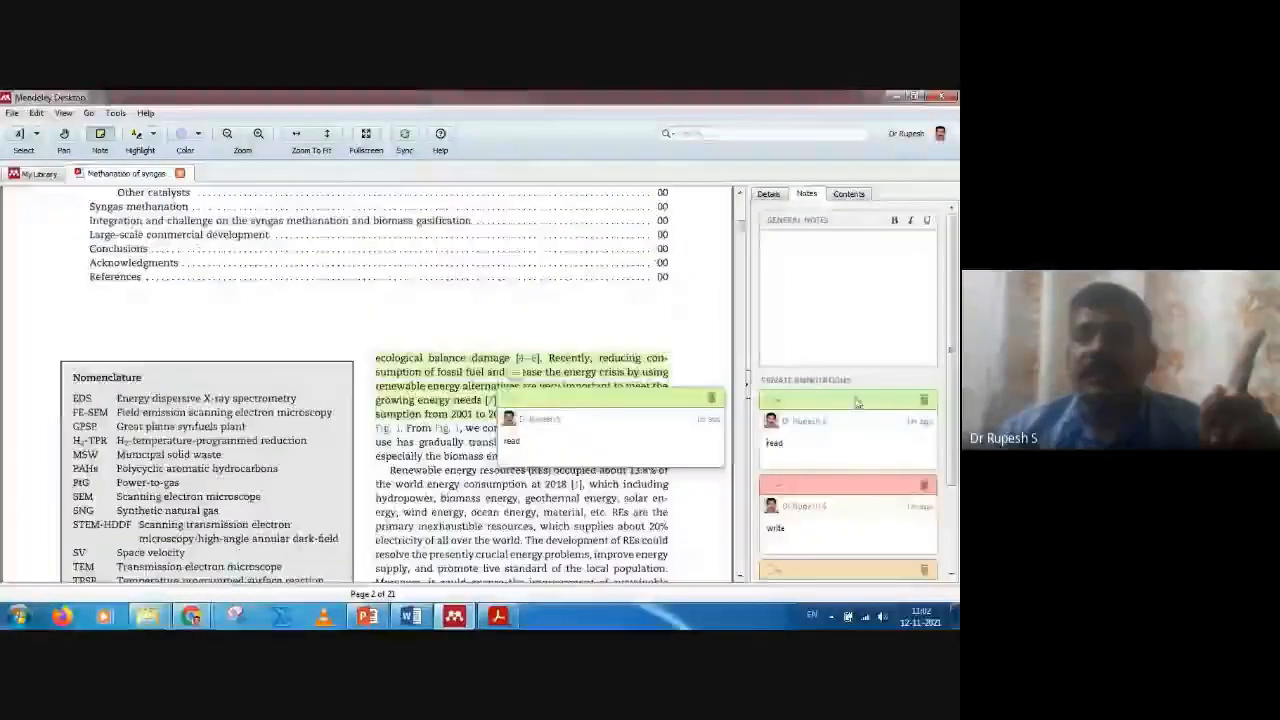
- Jump to the orange "students" note from the open article and again from the library, closing the article each time
left_click(828, 574)
left_click(828, 574)
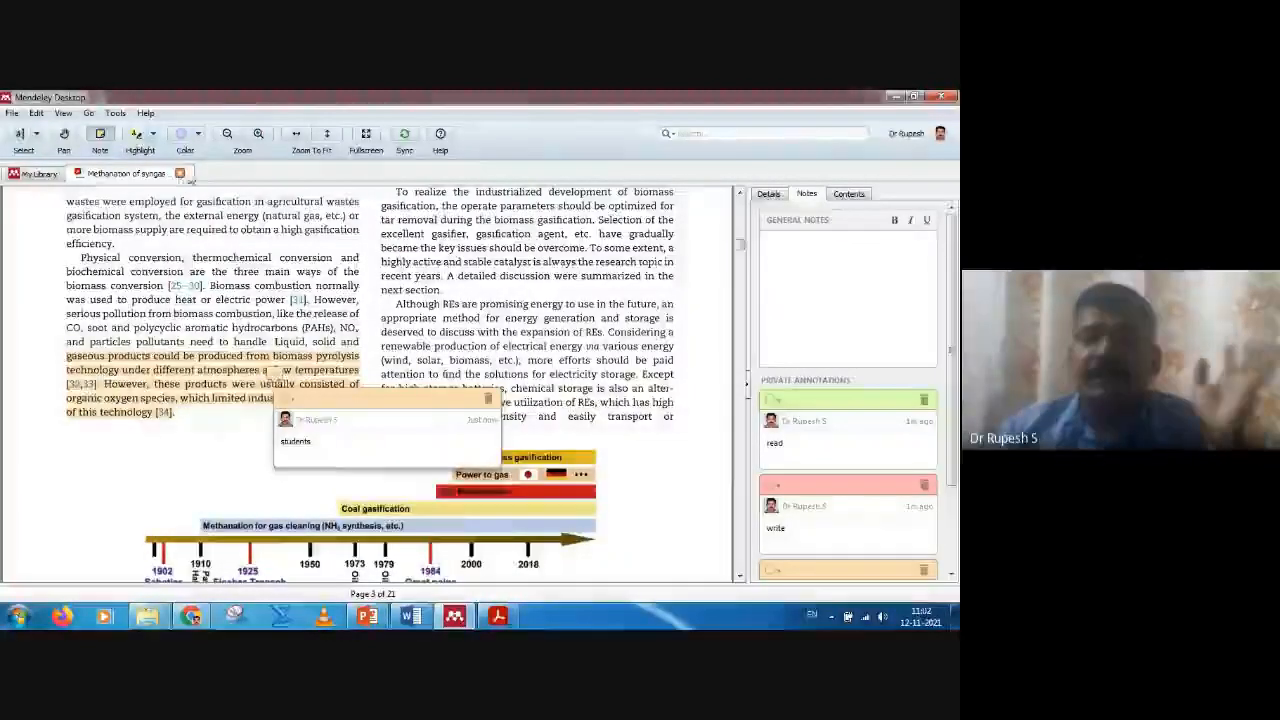
left_click(179, 173)
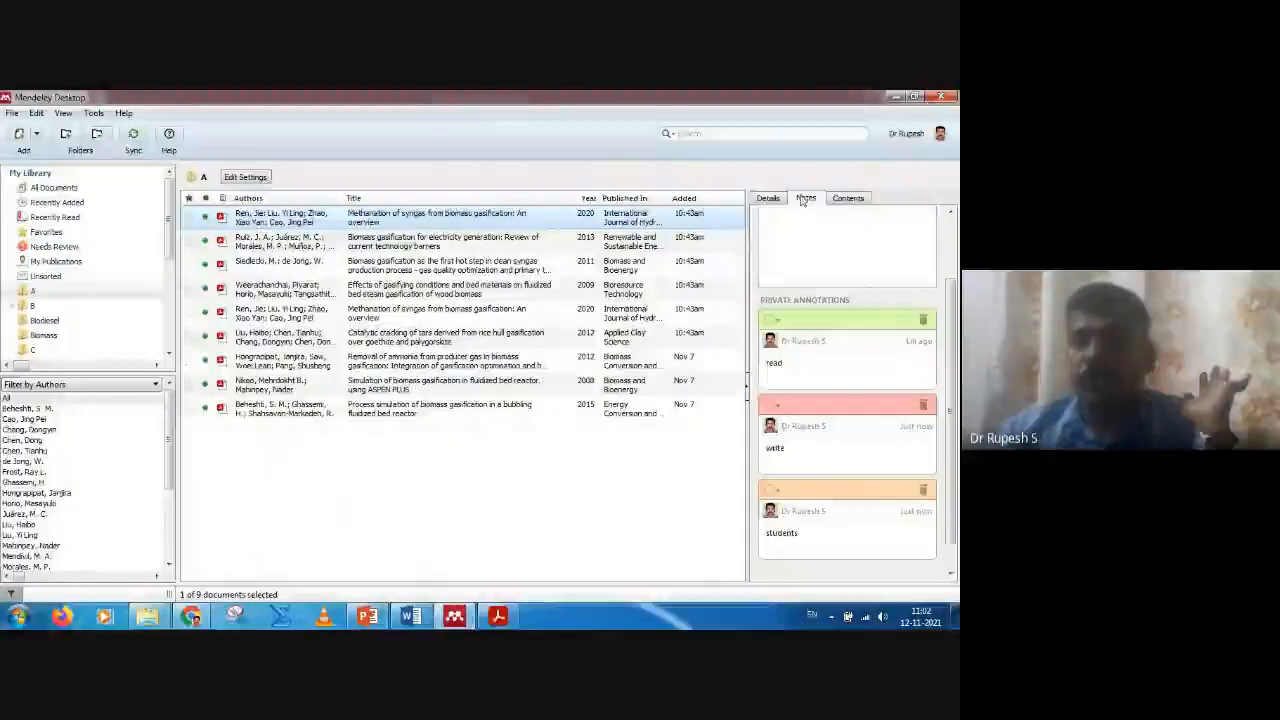
left_click(848, 489)
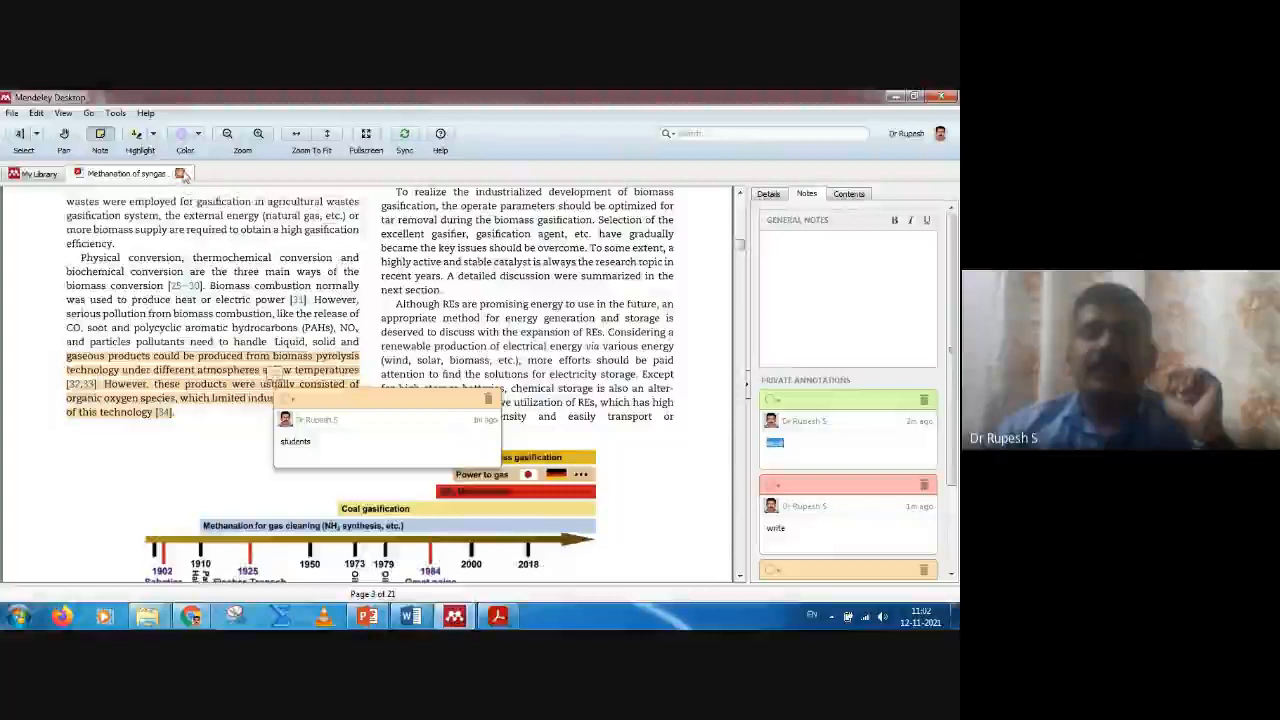
left_click(179, 173)
- Export the PDF of "Methanation of syngas from biomass gasification: An overview" with its notes and highlights to the preset destination folder
left_click(445, 220)
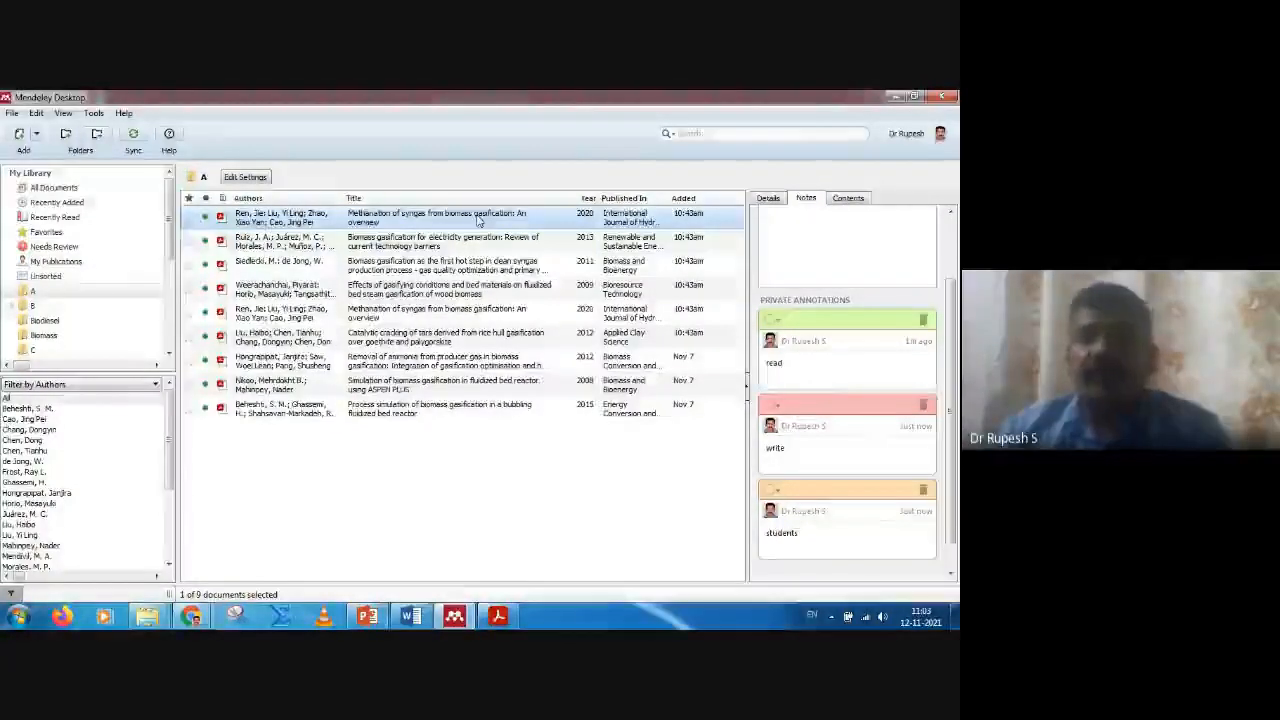
right_click(477, 220)
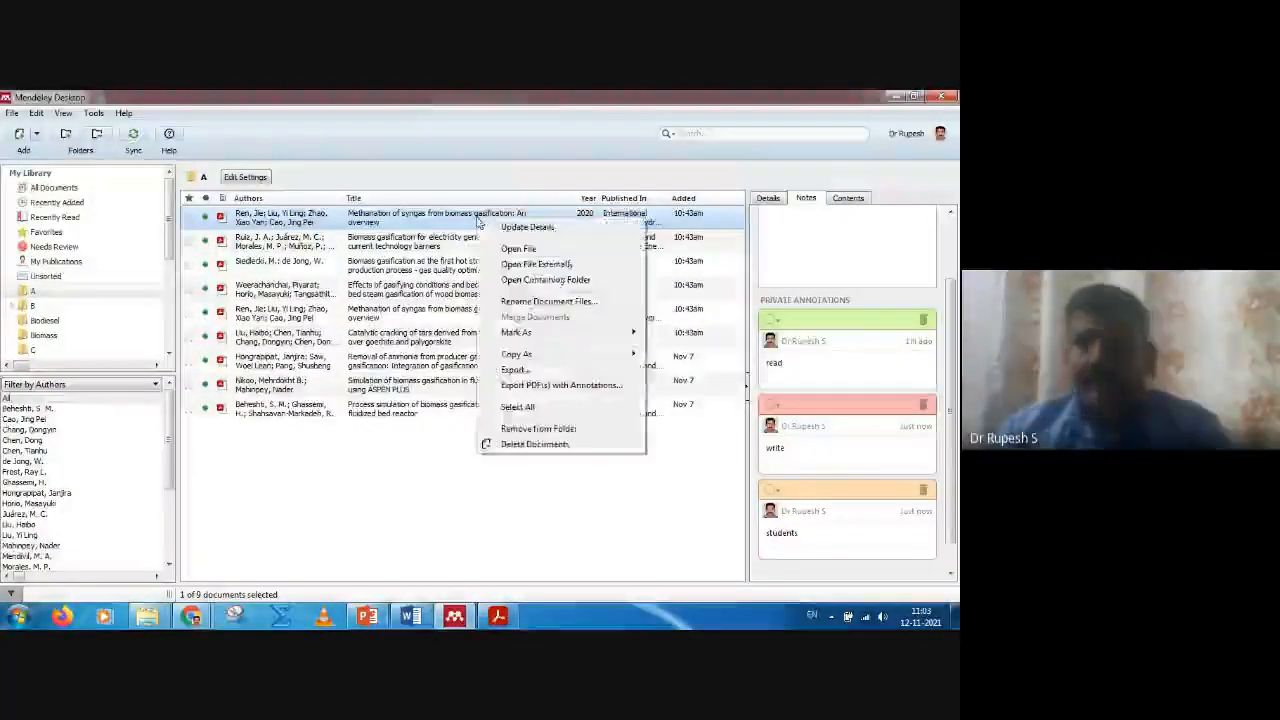
left_click(558, 390)
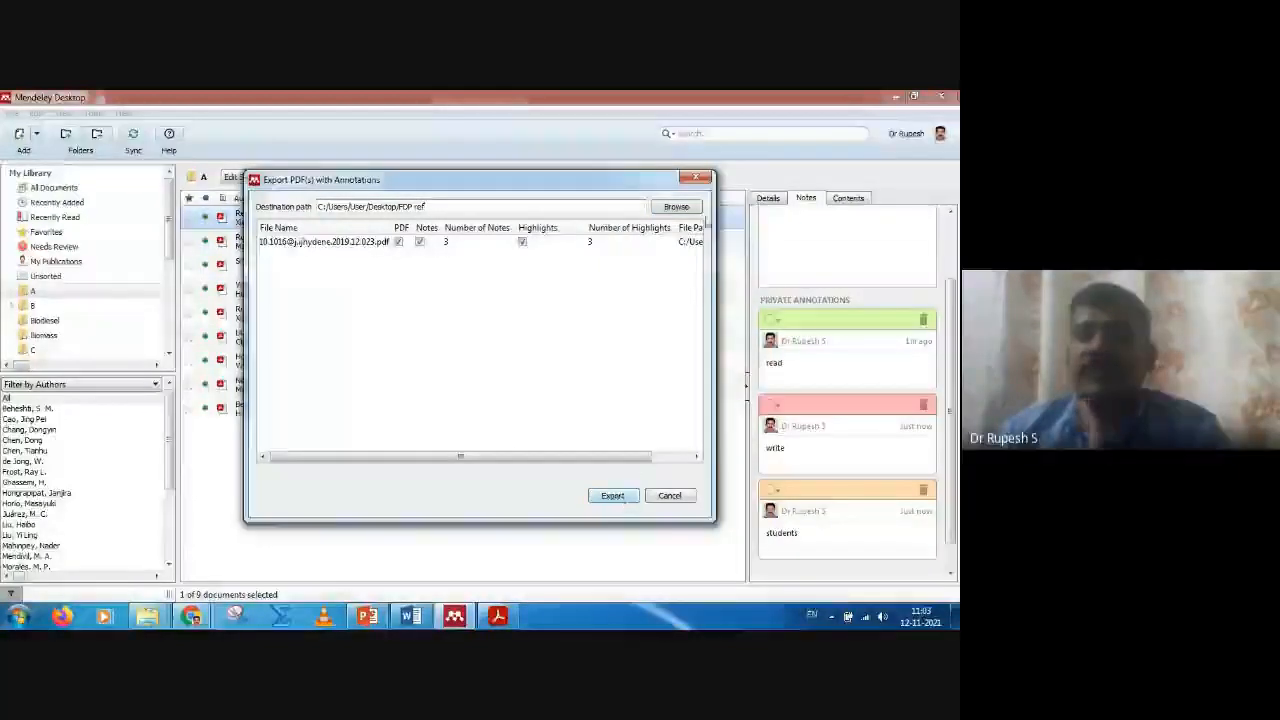
left_click(614, 497)
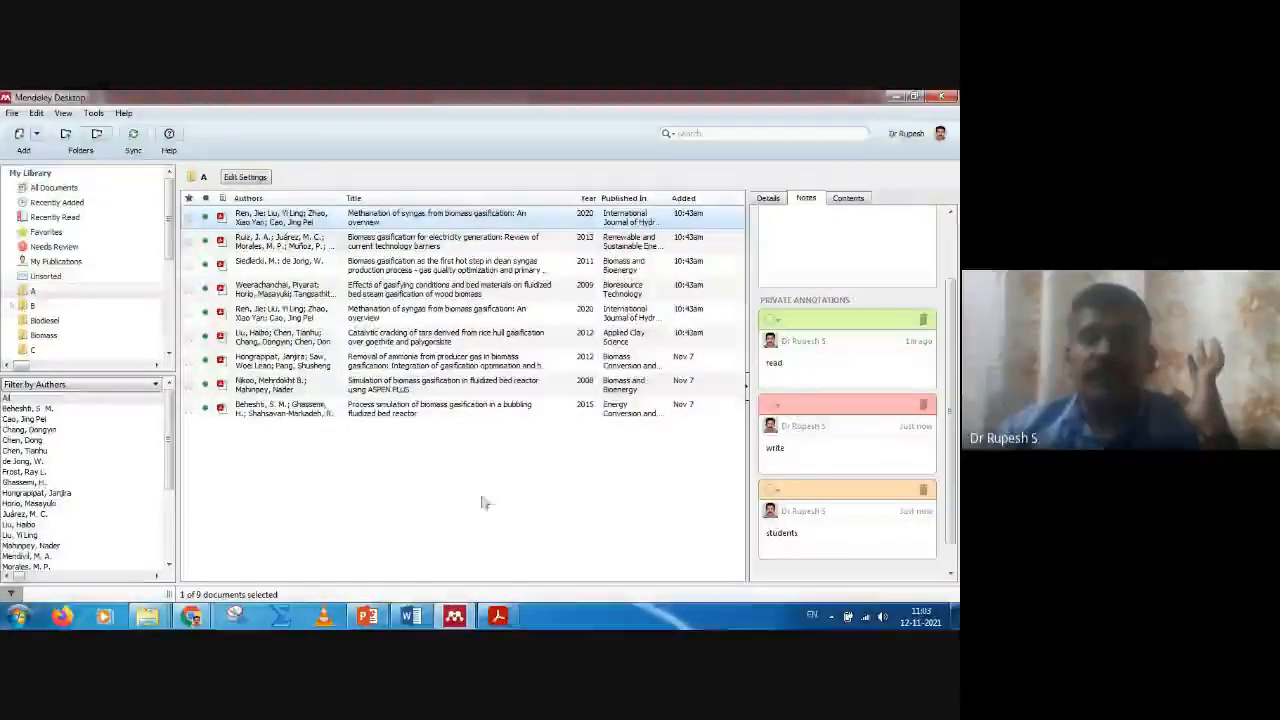
- Switch to the PowerPoint presentation to view the "Annotation and Highlight Options" slide with the export instruction
mouse_move(367, 616)
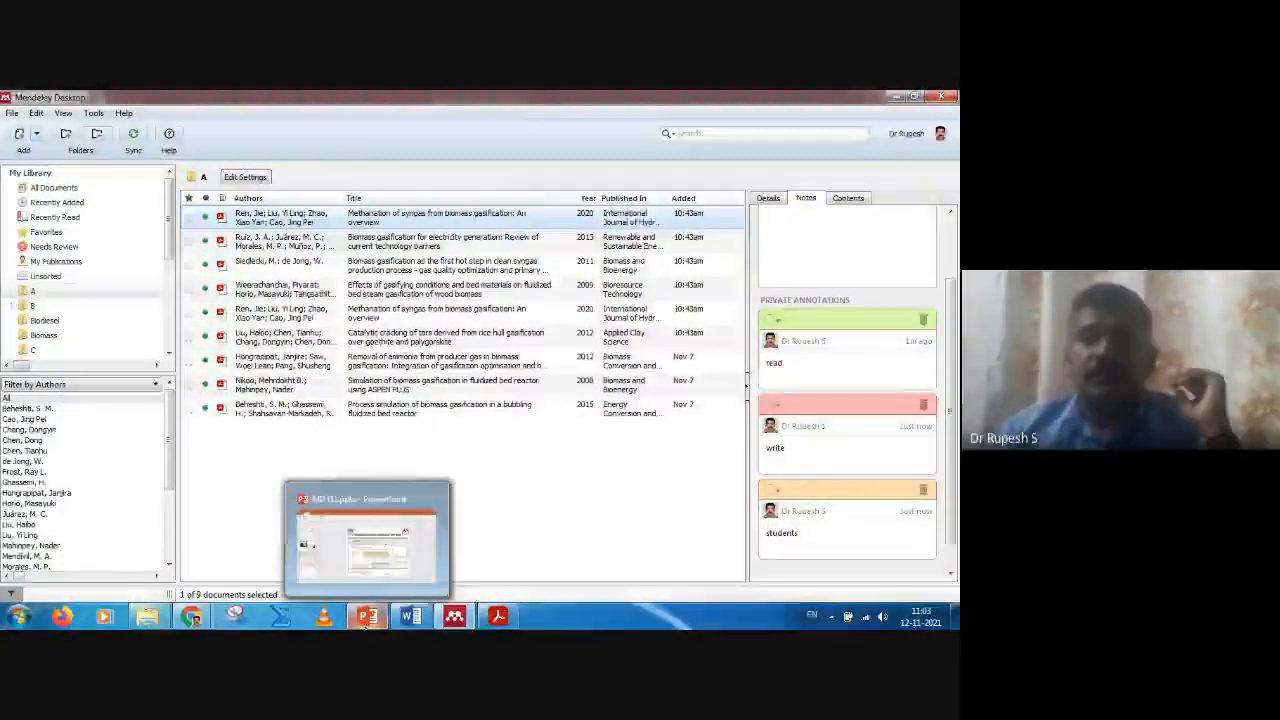
left_click(409, 550)
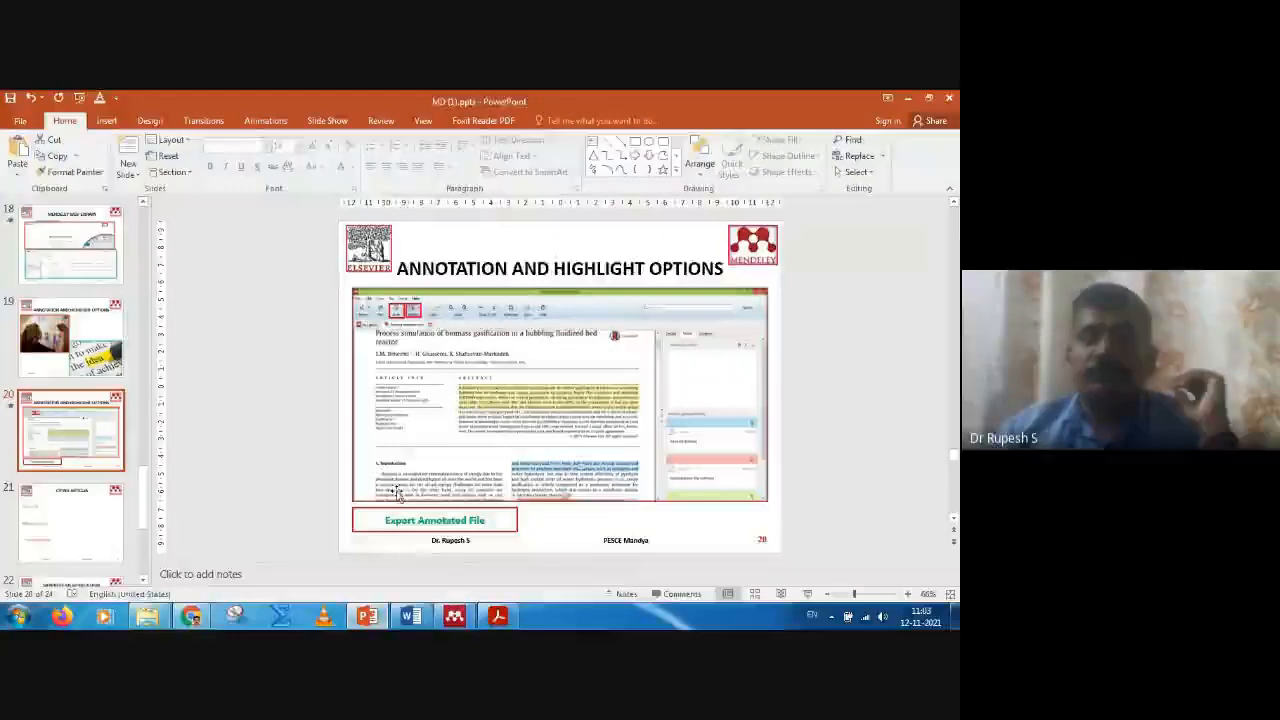
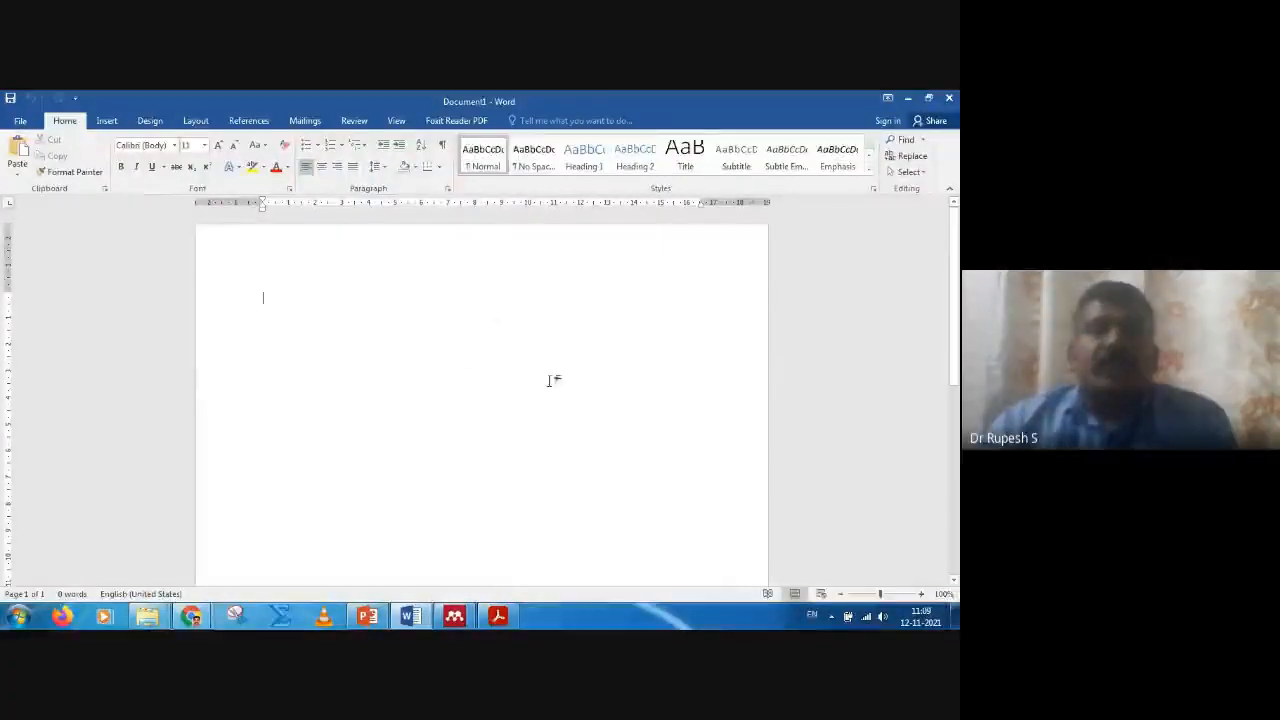
- Show the reference tools in the blank Word document and enter the placeholder text "Sdasdhkasdkasasdlks"
left_click(250, 121)
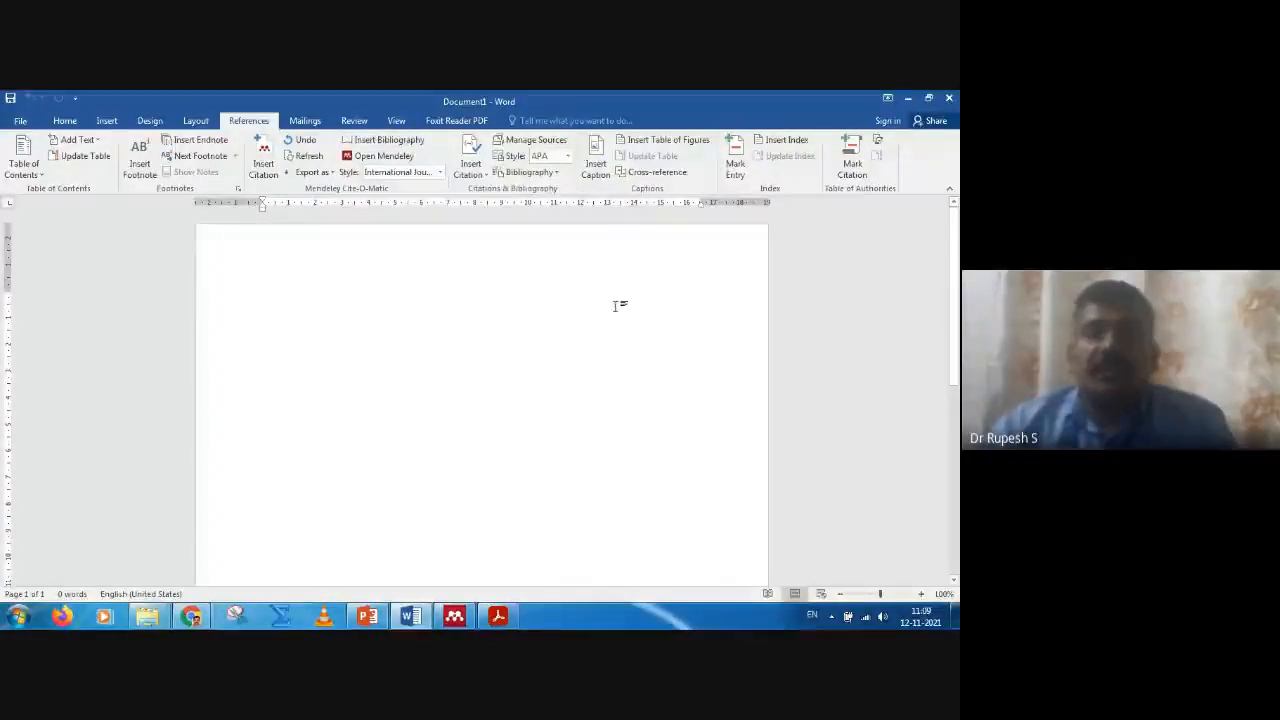
type("sdasdhkasdkasasdlks")
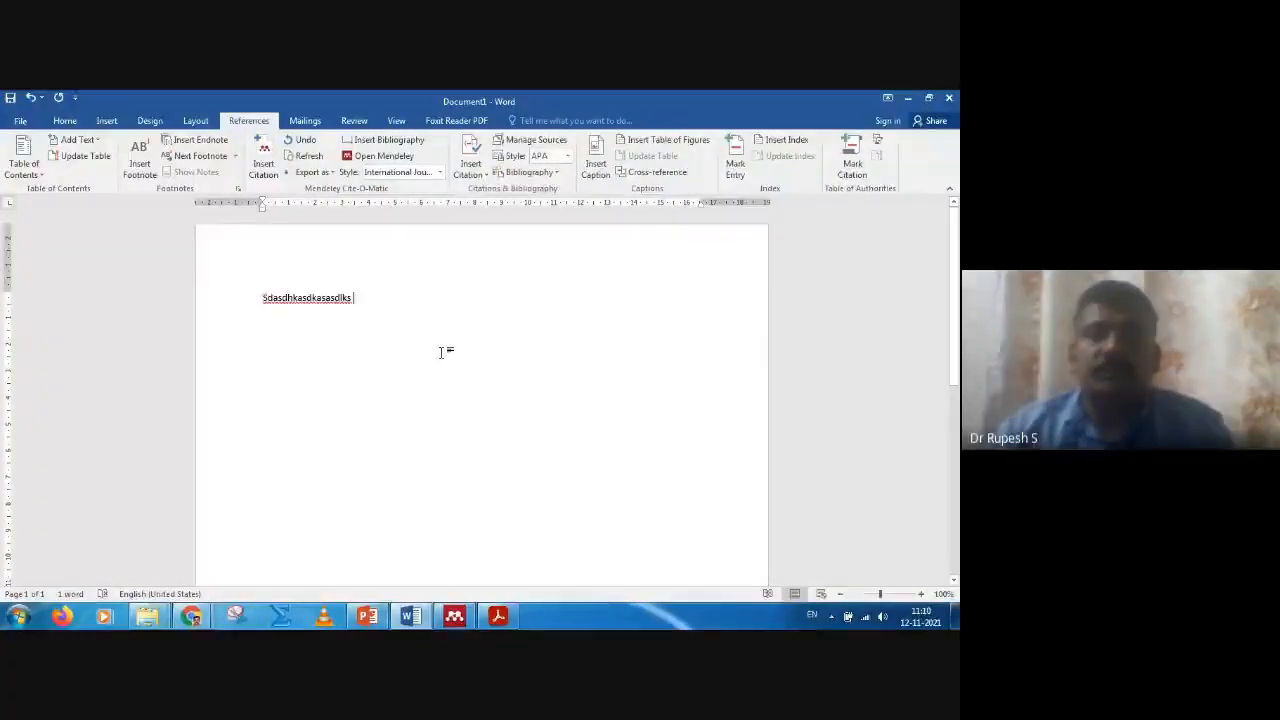
left_click(266, 163)
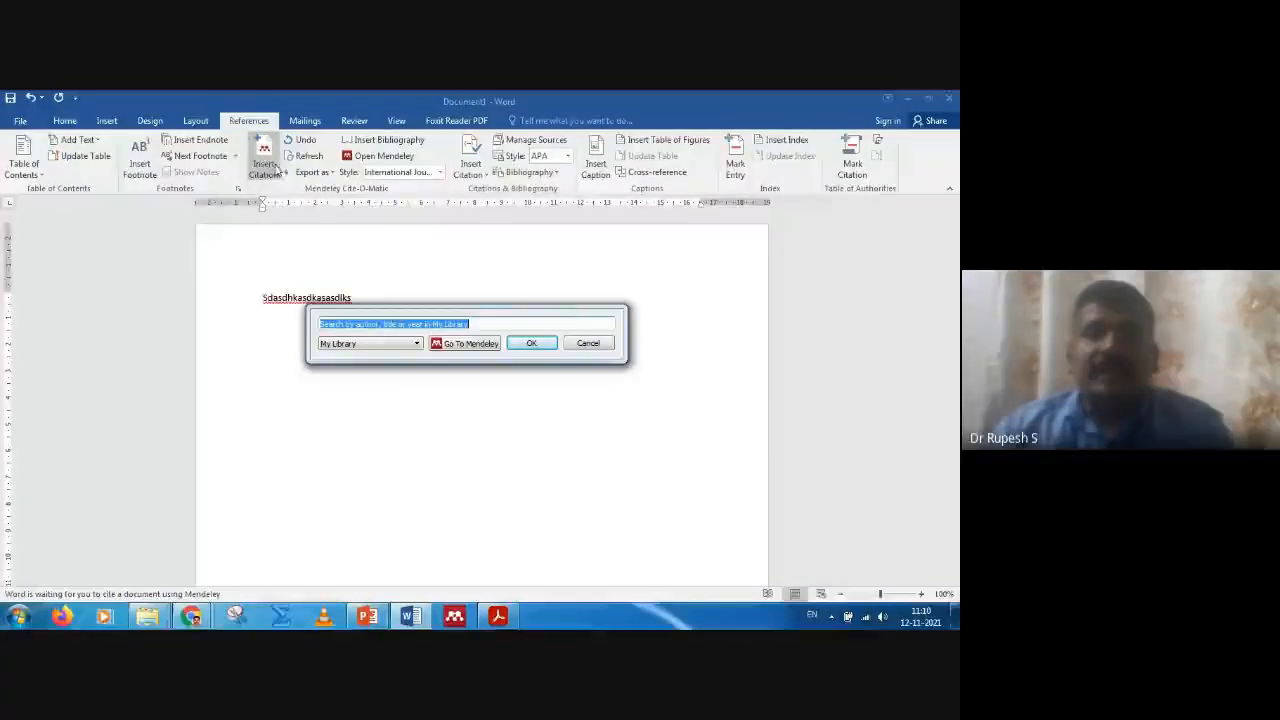
left_click(588, 345)
left_click(262, 160)
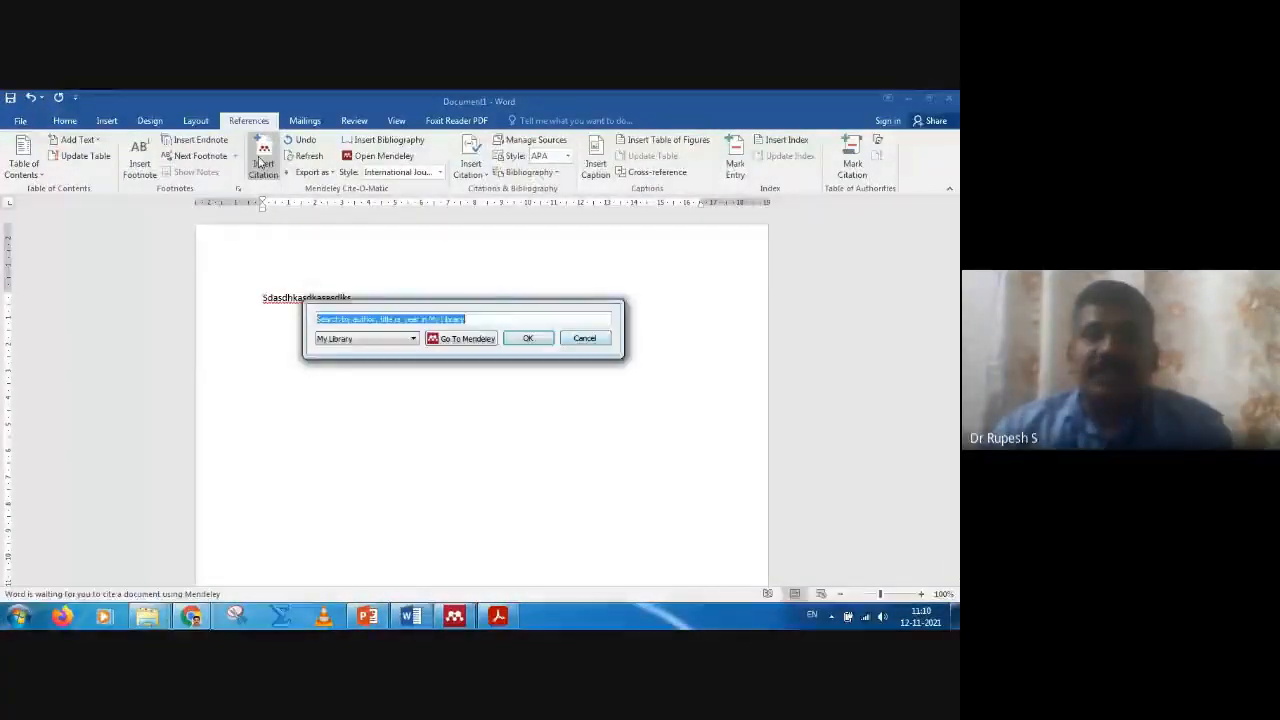
left_click(468, 339)
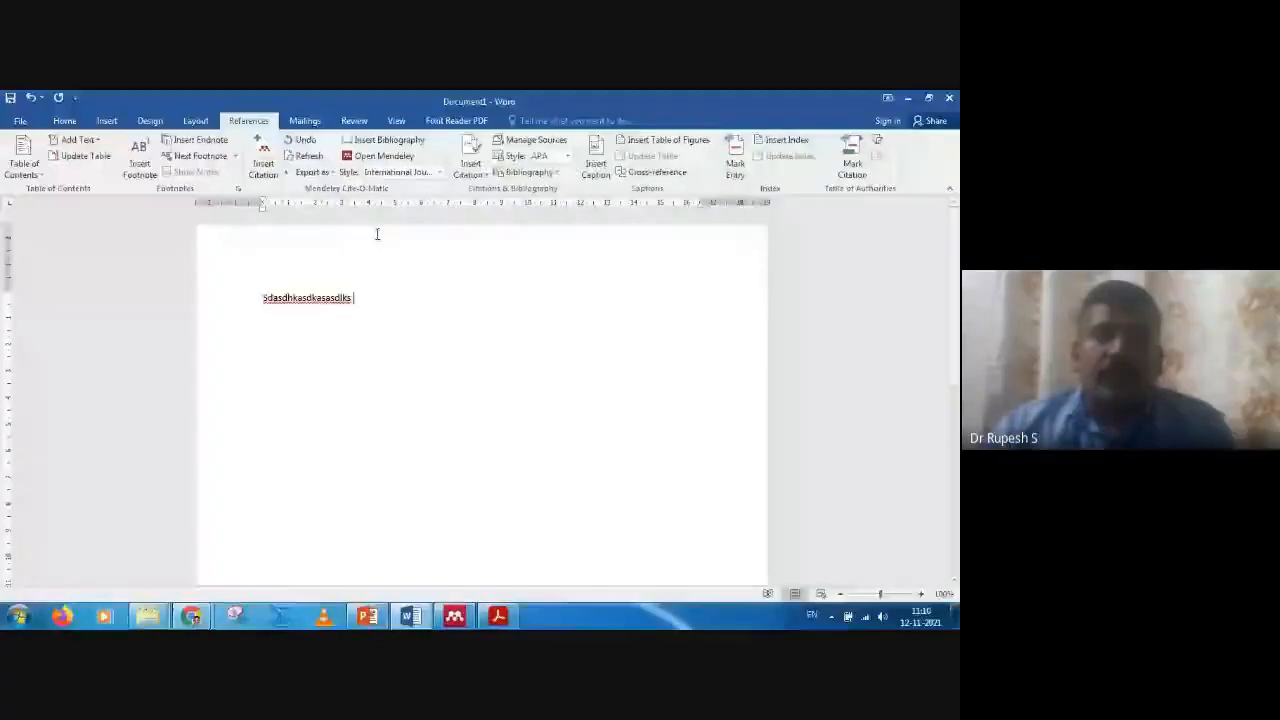
- Cite the first listed "Methanation of syngas from biomass gasification: An overview" from Mendeley folder A after the Word placeholder text
key("alt+m")
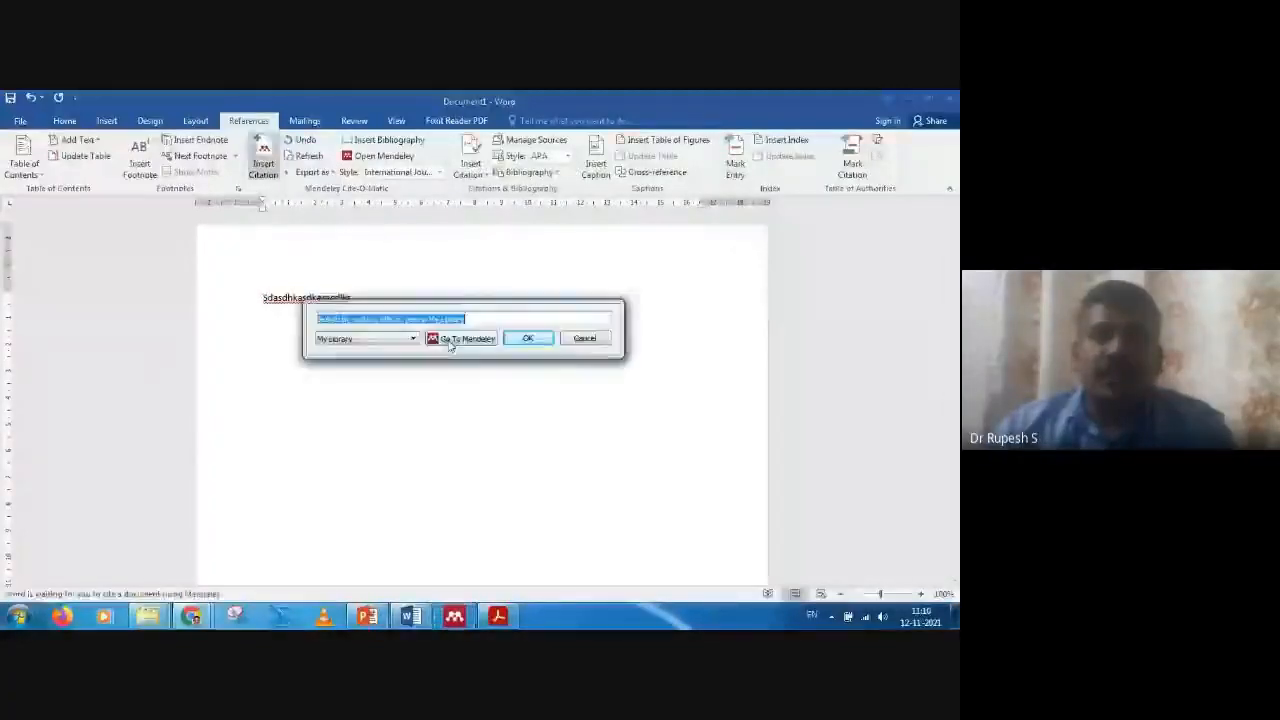
left_click(451, 345)
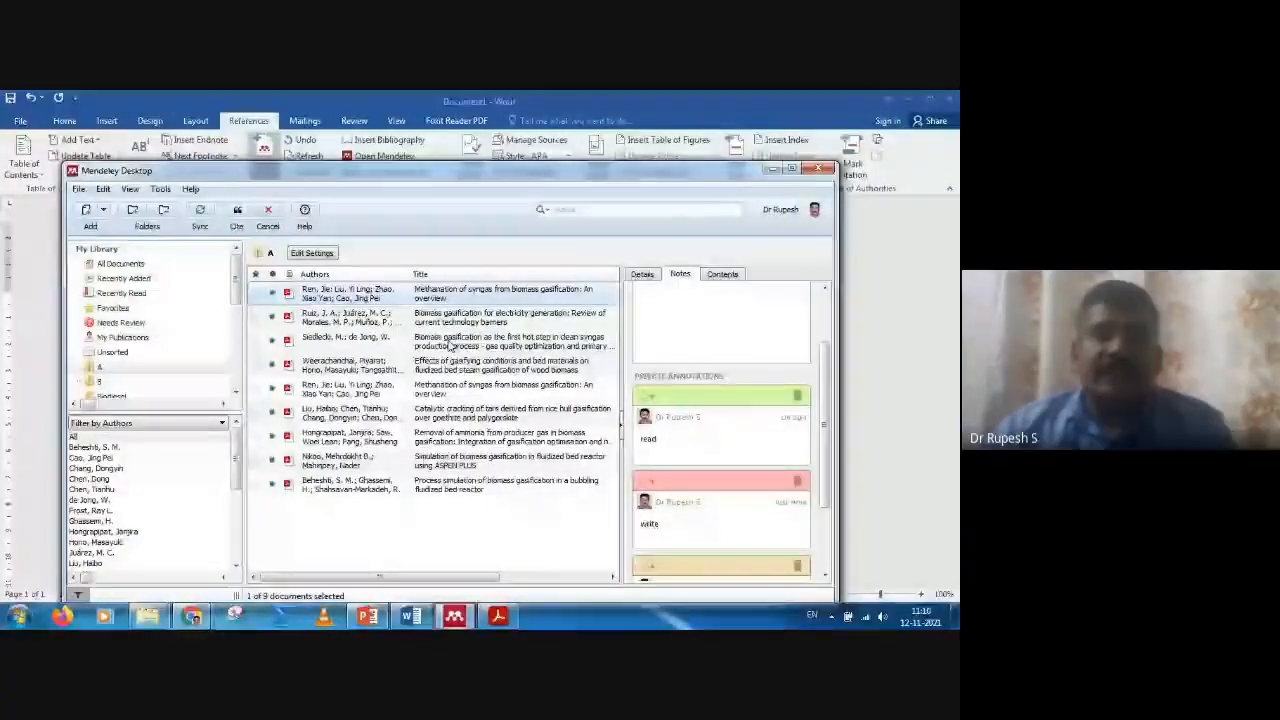
left_click(100, 367)
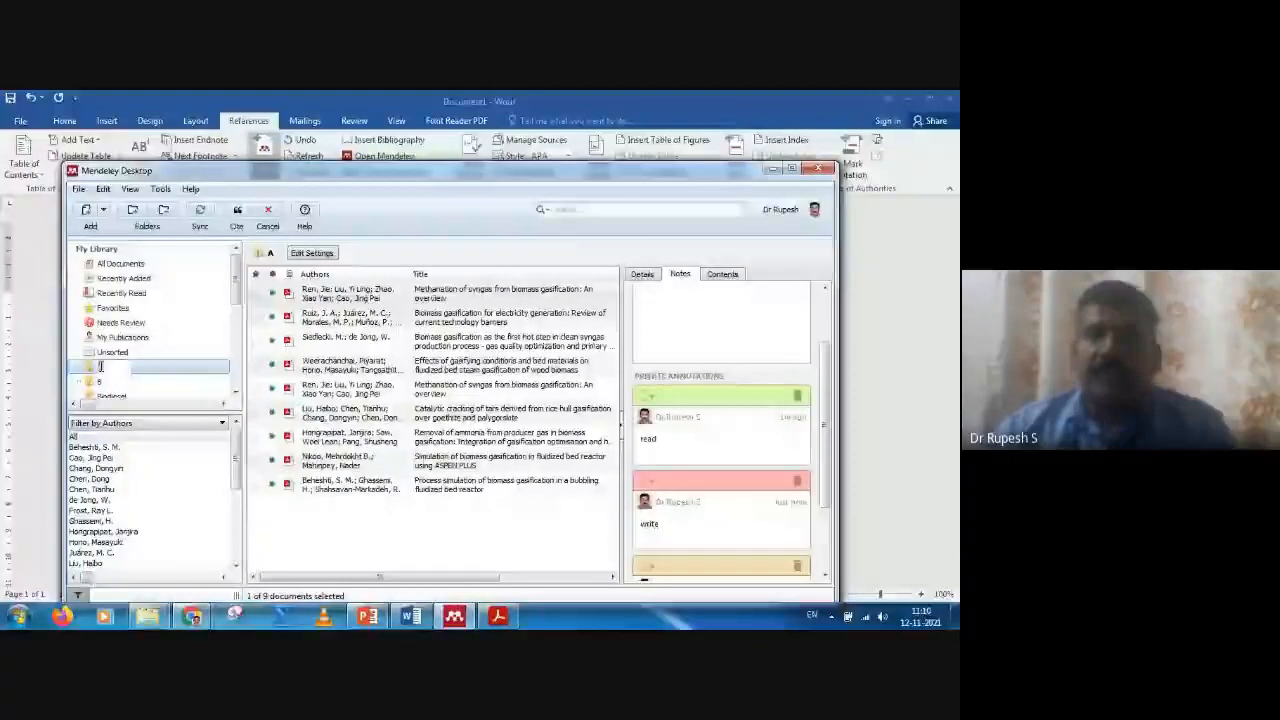
left_click(437, 298)
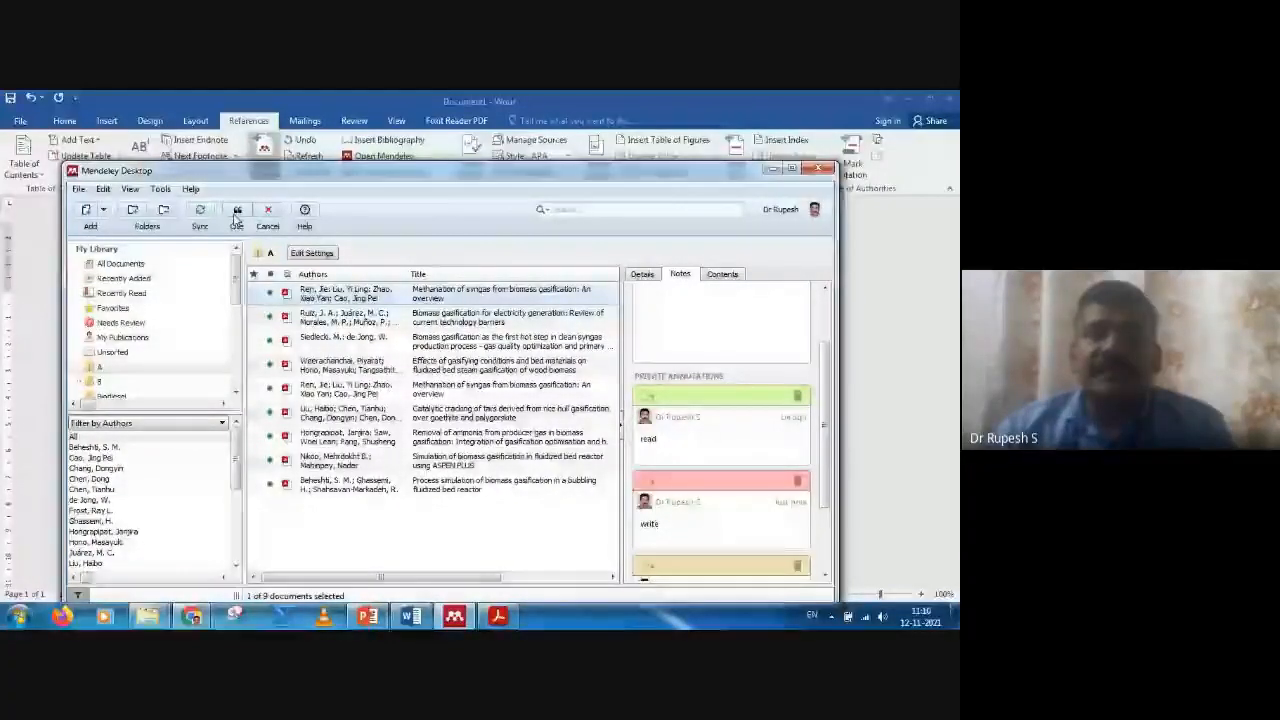
left_click(237, 212)
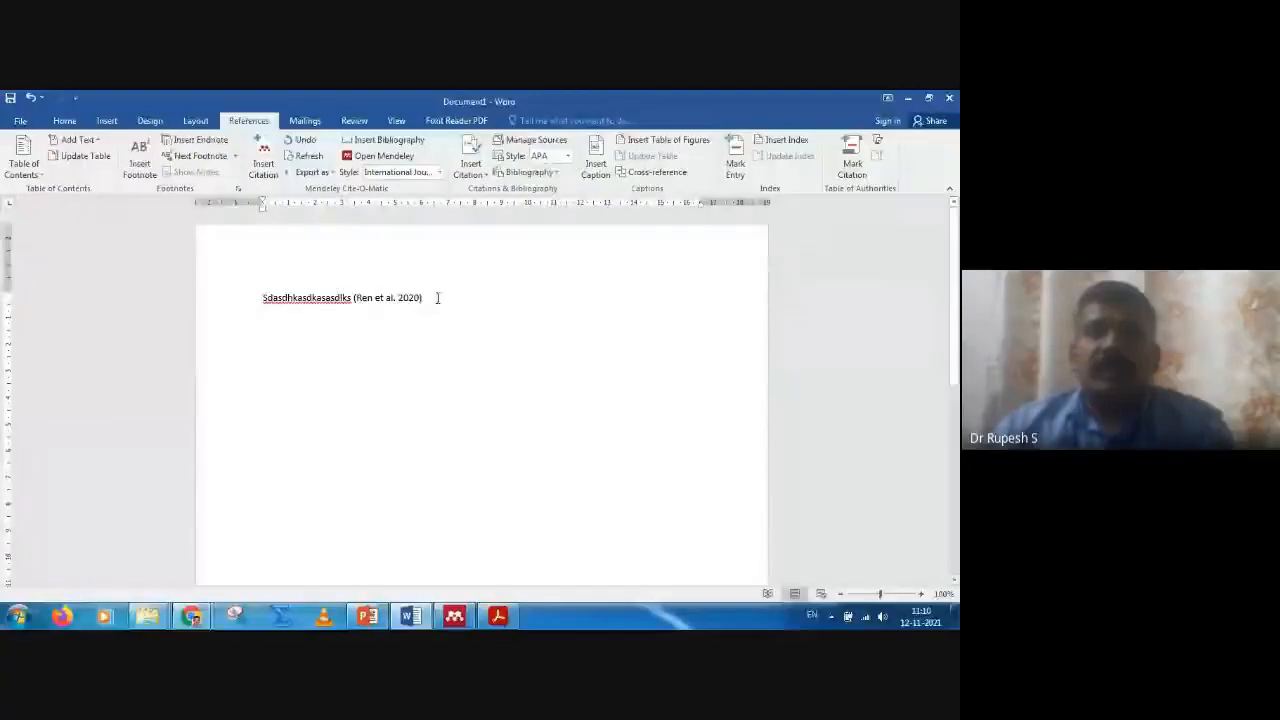
- Set the Mendeley citation style to IEEE and continue the line with the placeholder text "sdasdjasjasdajsadlasdjas"
left_click(440, 172)
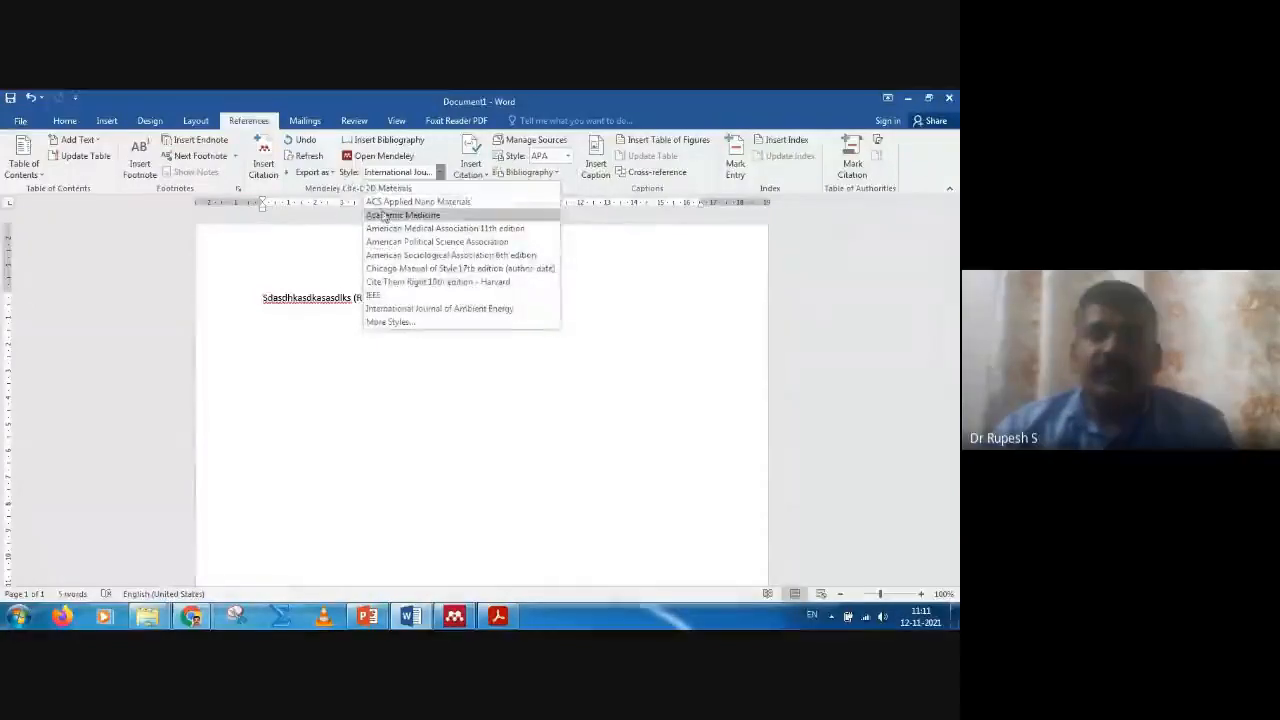
left_click(386, 297)
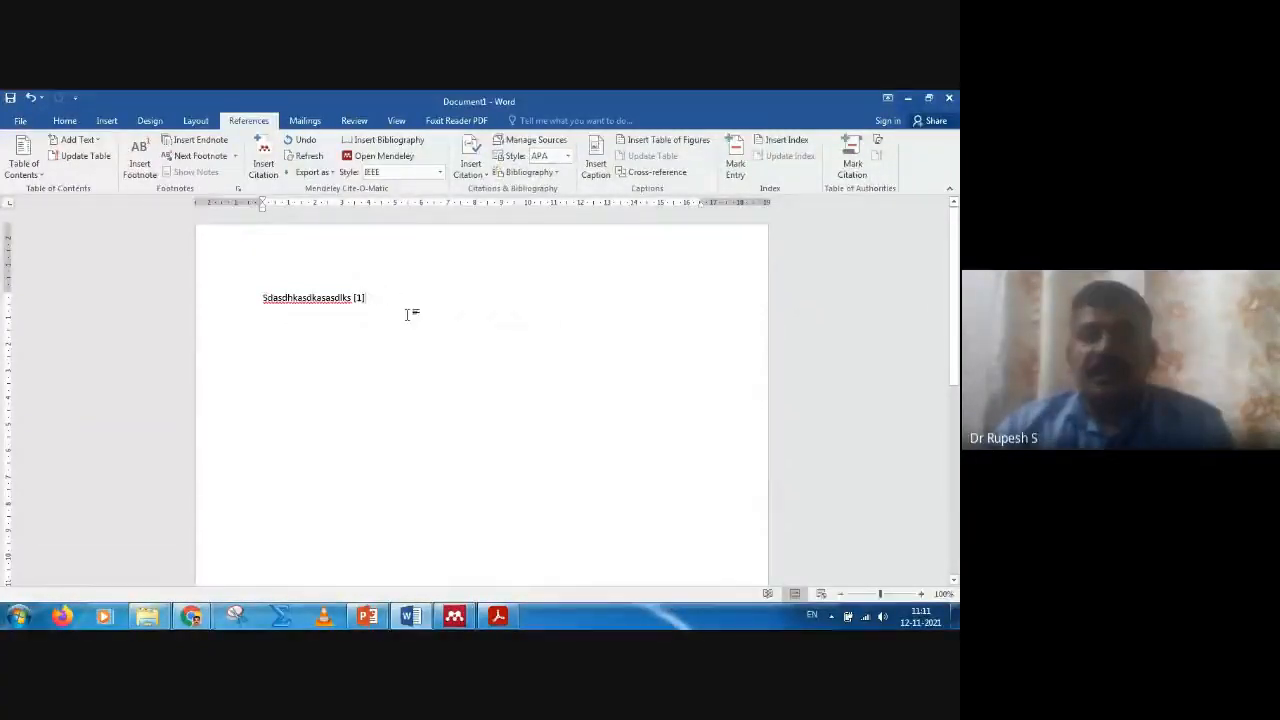
type("sdasdjasjasdajsadlasd")
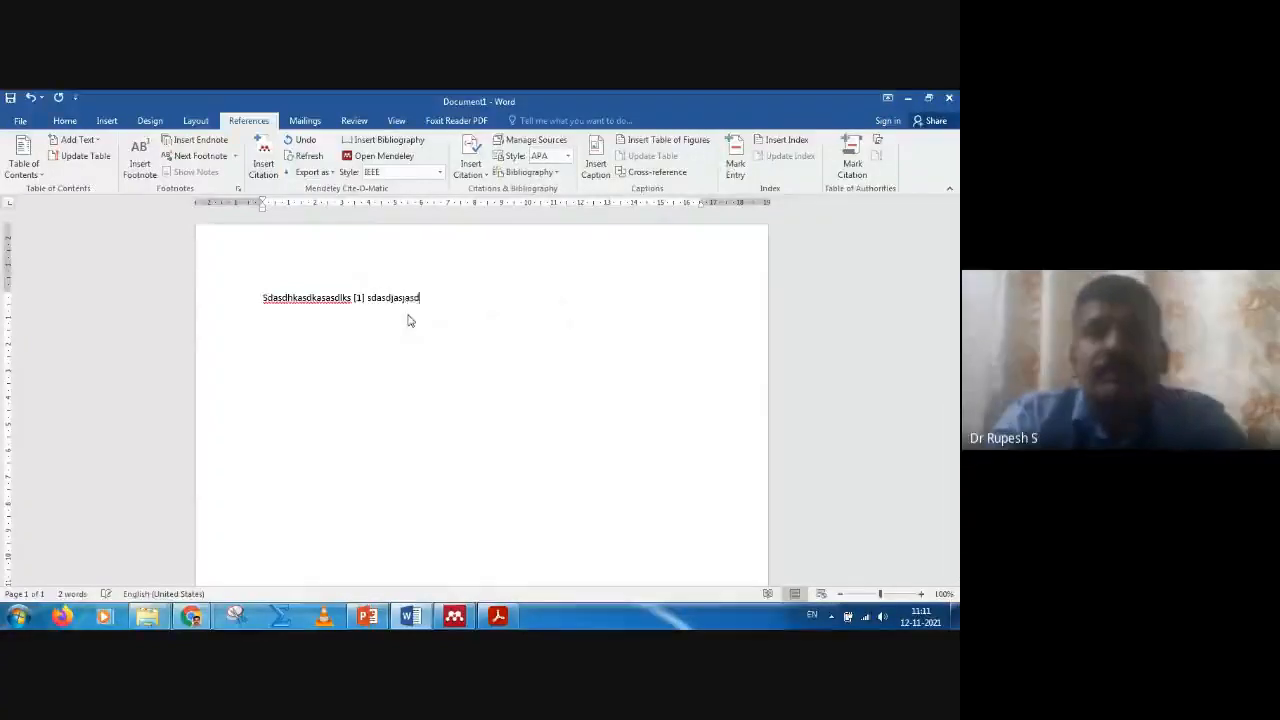
type("jas")
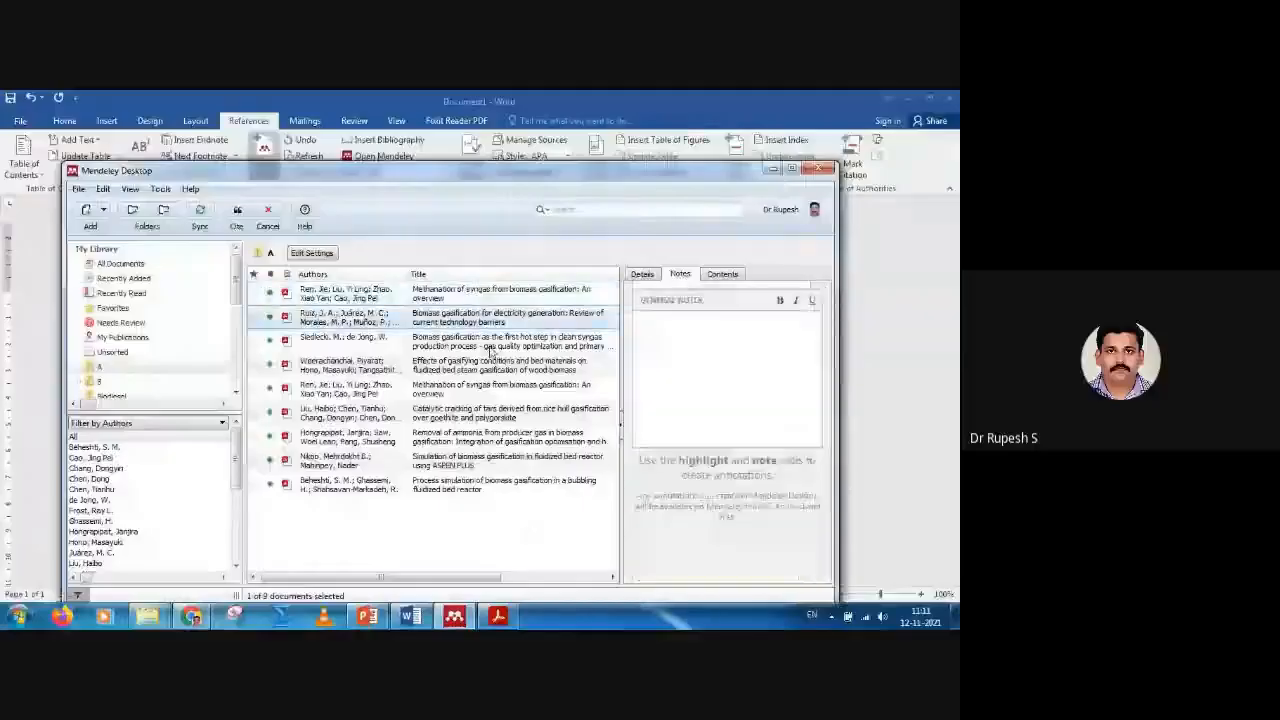
- Try a group citation of the second to sixth articles in Mendeley folder A and delete it from the Word text
left_click(500, 320)
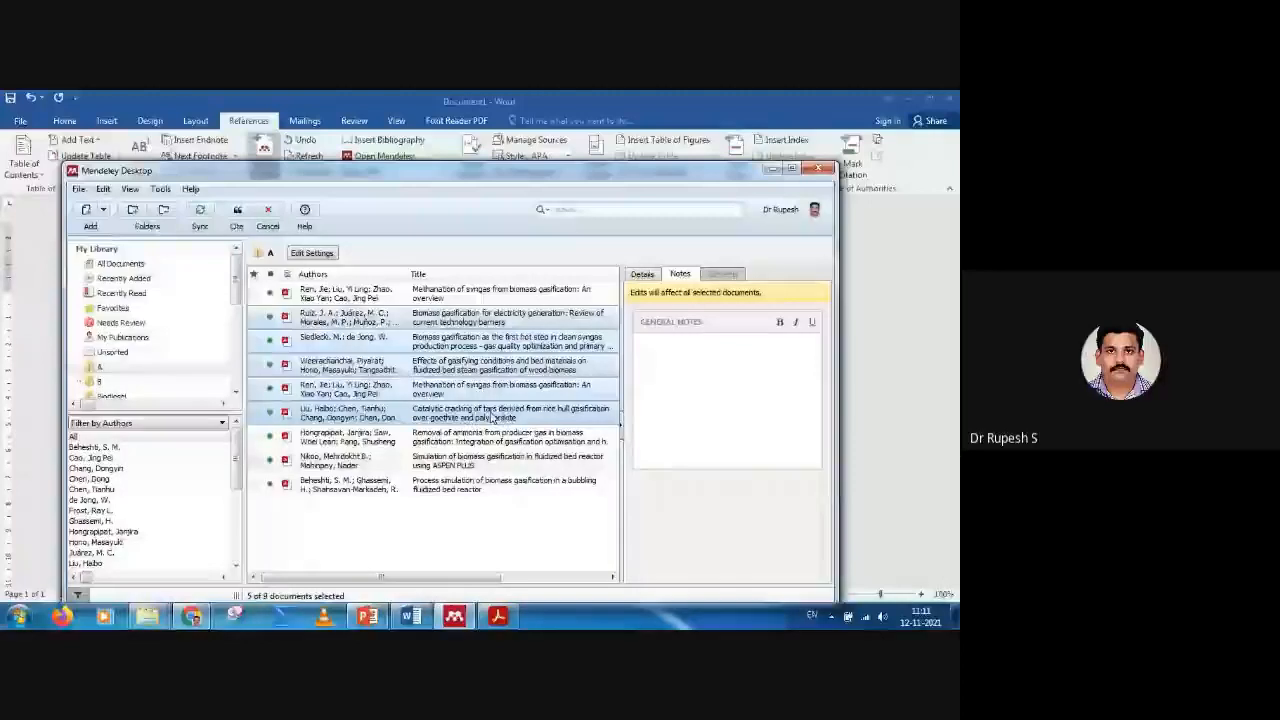
left_click(237, 212)
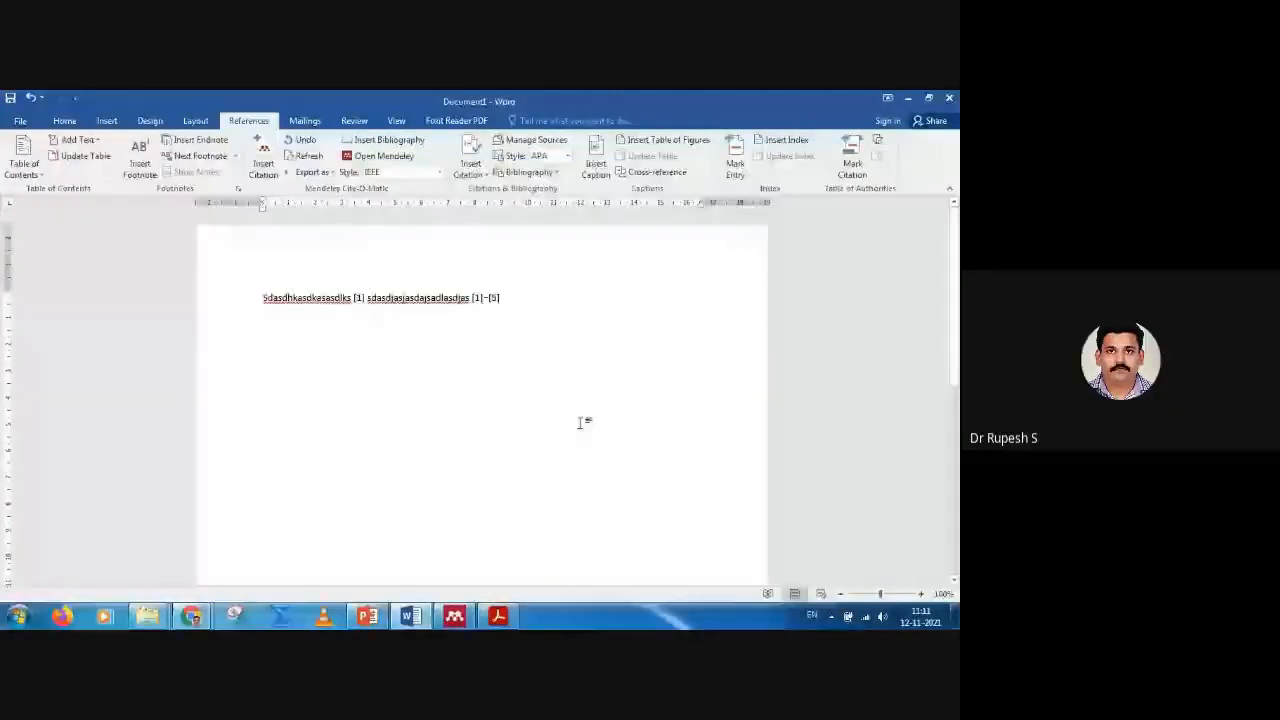
left_click(477, 298)
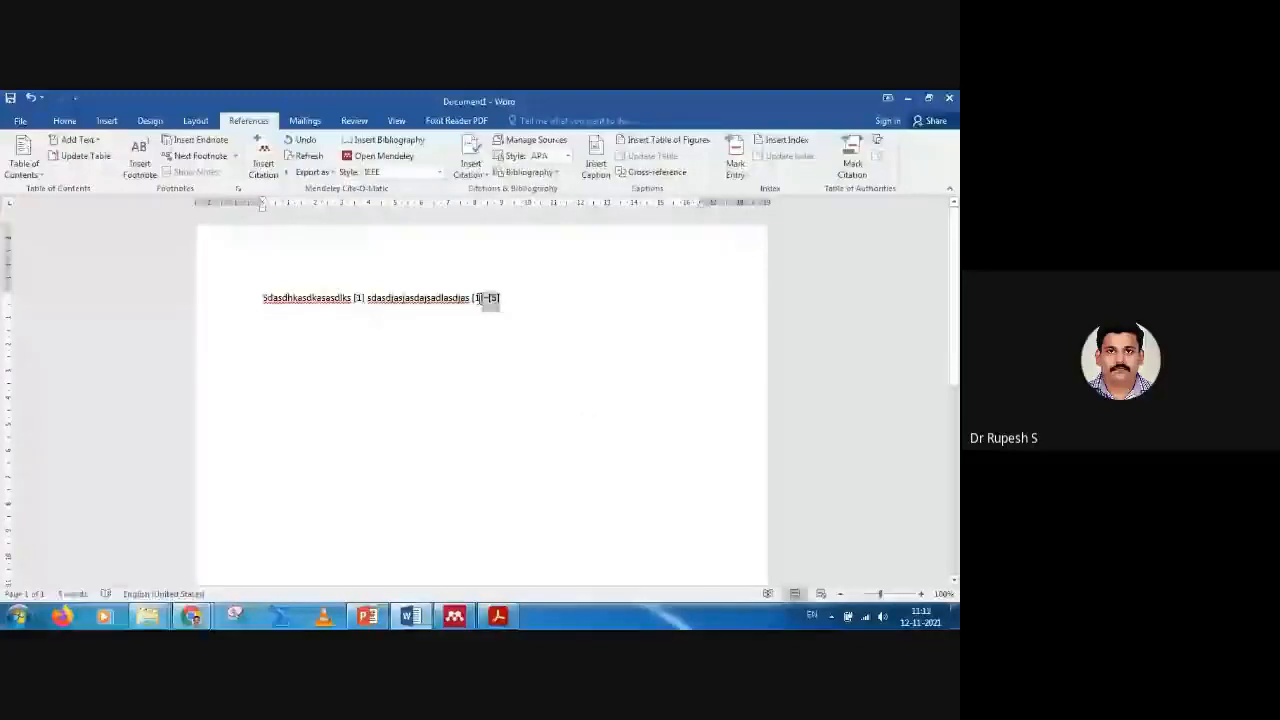
double_click(477, 298)
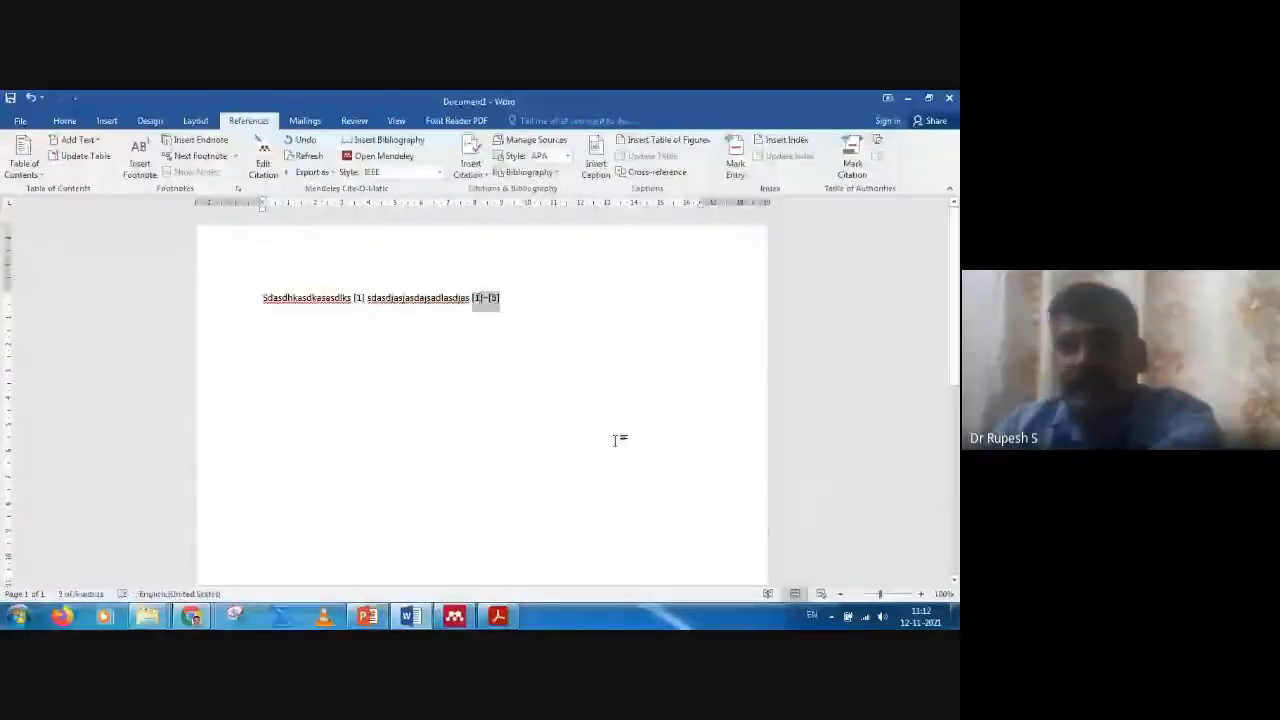
key("Delete")
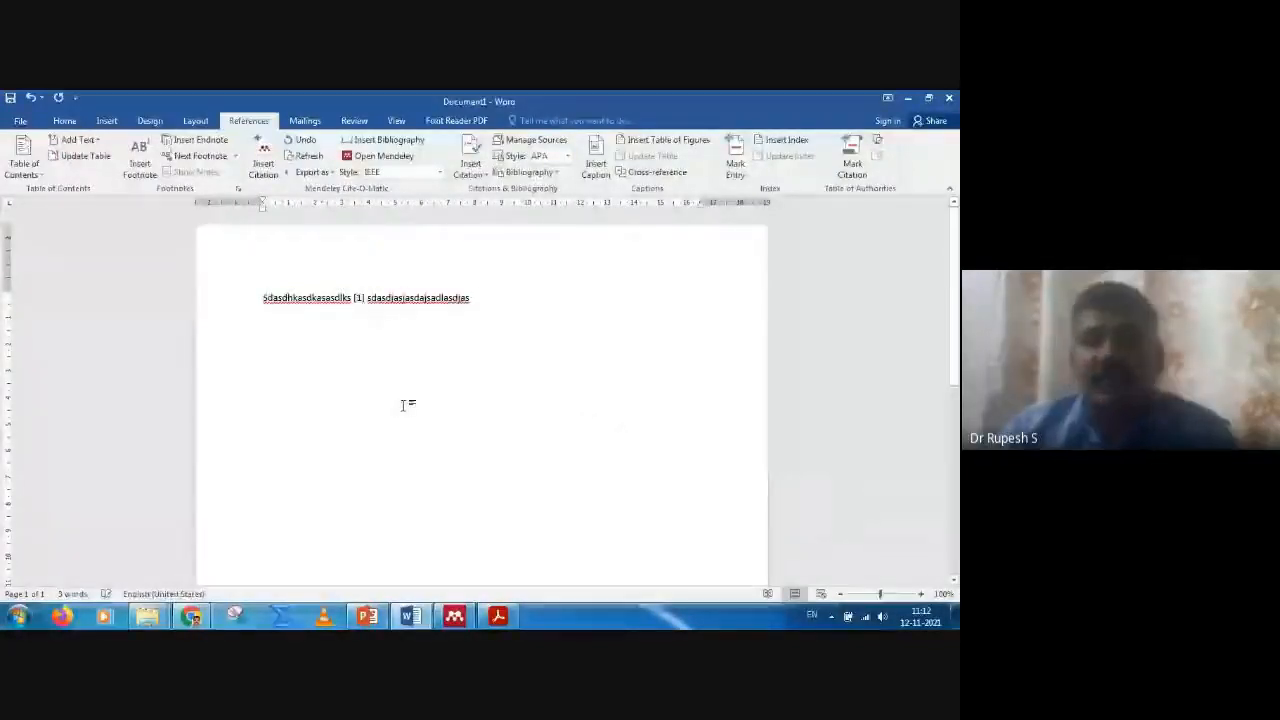
- Cite the last four articles of Mendeley folder A together after the second placeholder text
key("alt+m")
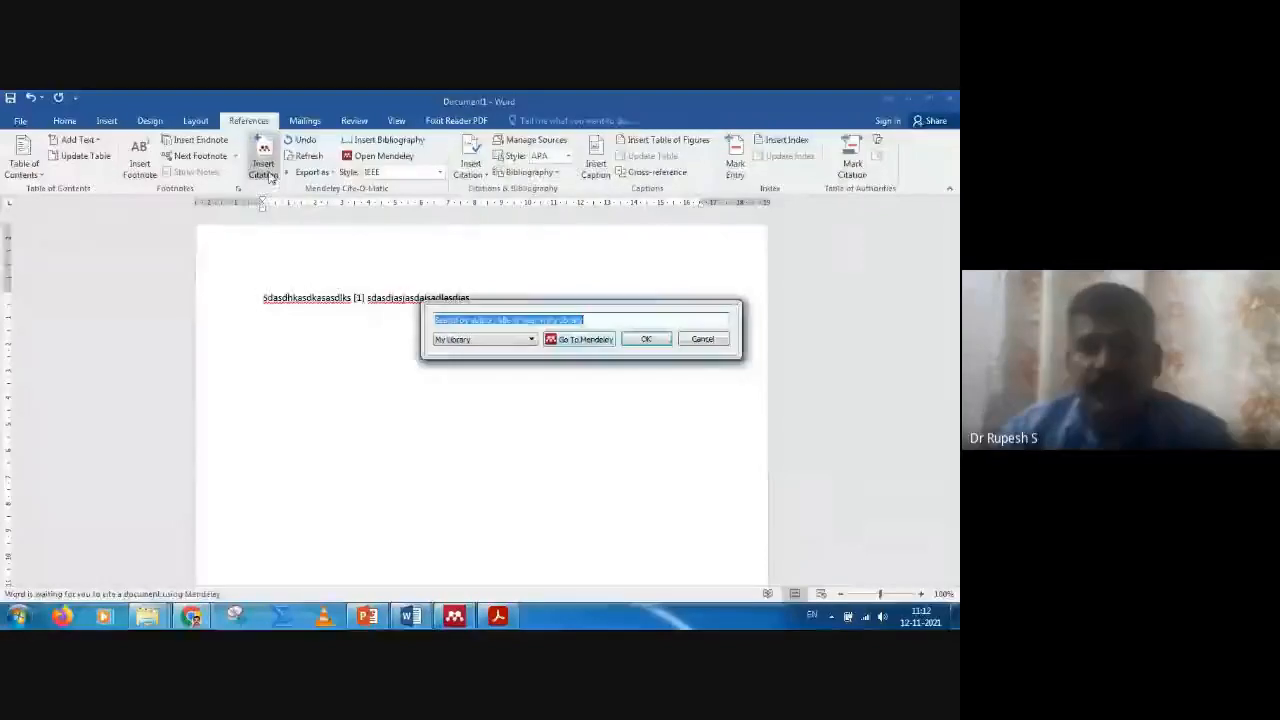
left_click(590, 341)
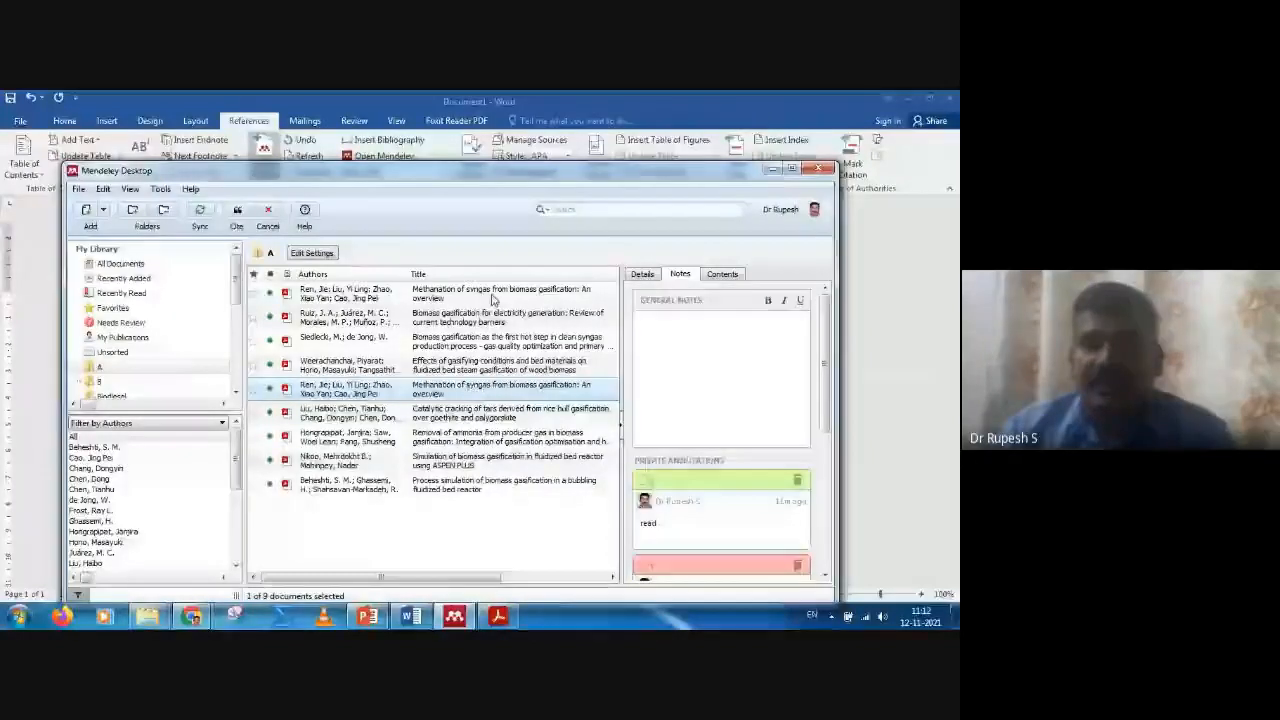
left_click(490, 413)
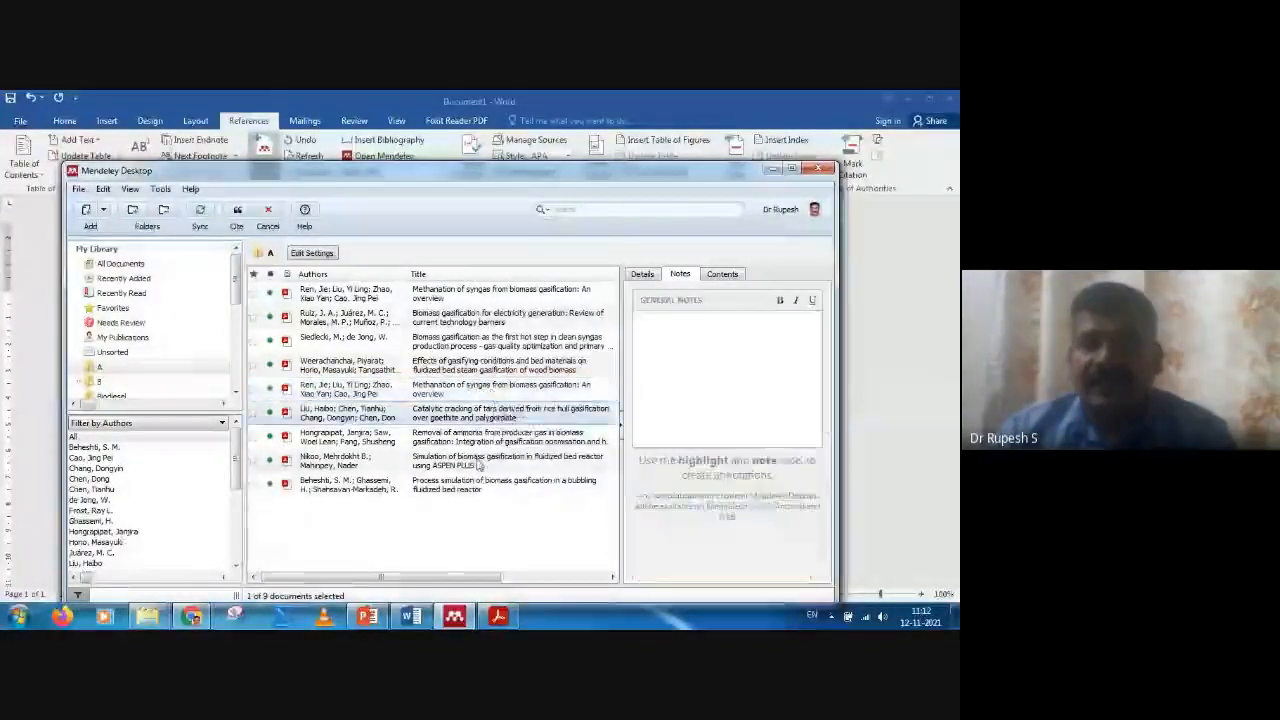
left_click(482, 437, "shift")
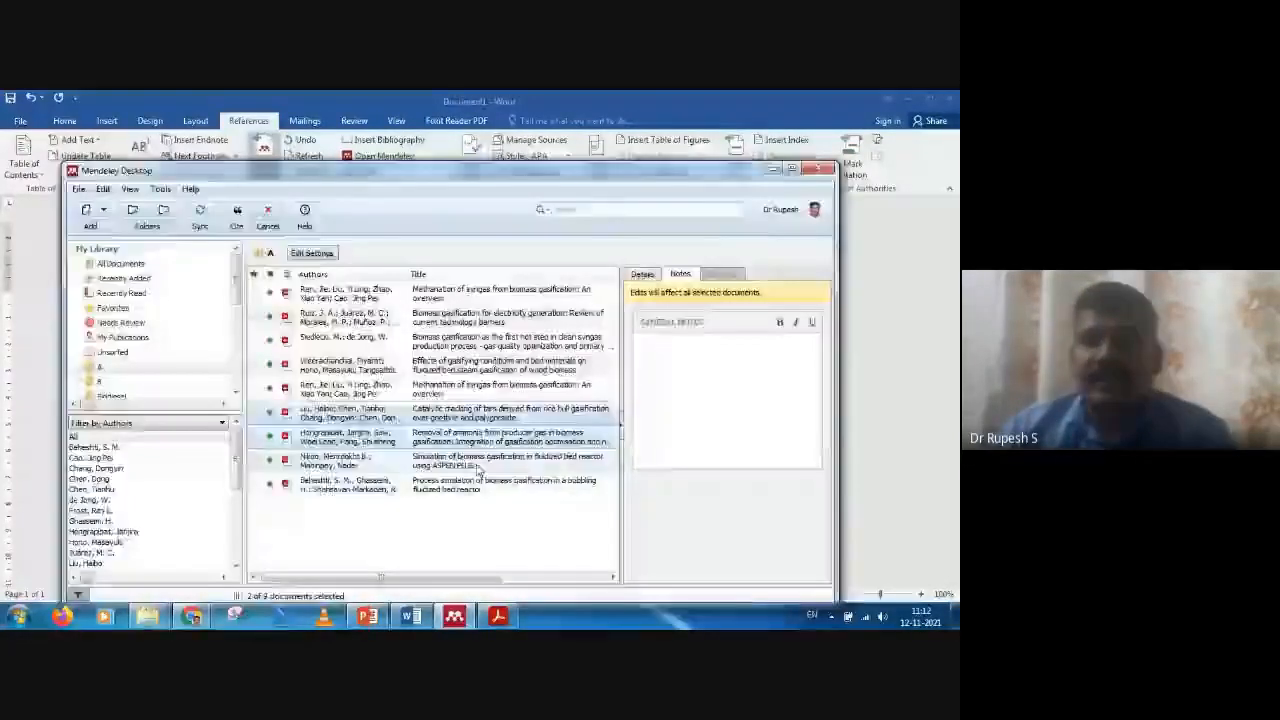
left_click(237, 215)
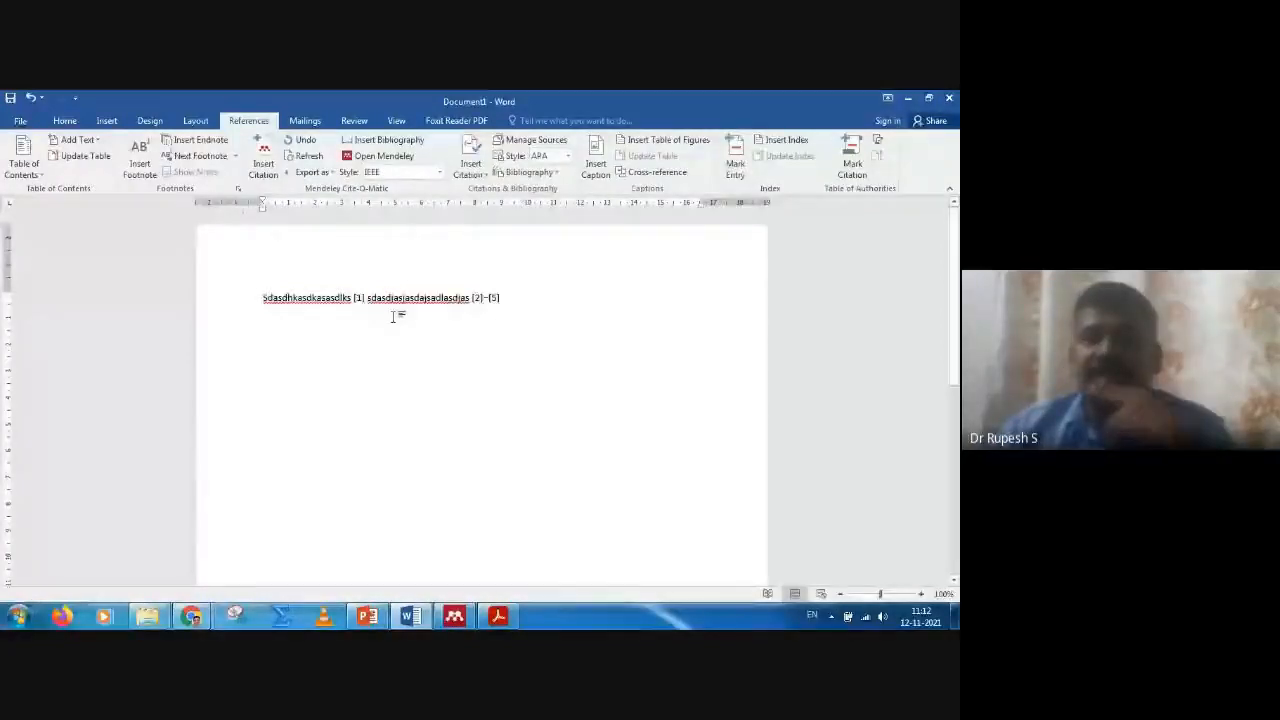
- Add the text "sdashdjshdasjhdsj" and cite the "Experimental study of Ni/MgO catalyst in carbon dioxide reforming of toluene" article from the Catalyst folder
left_click(515, 309)
type("sdashdjshdasjhdsj")
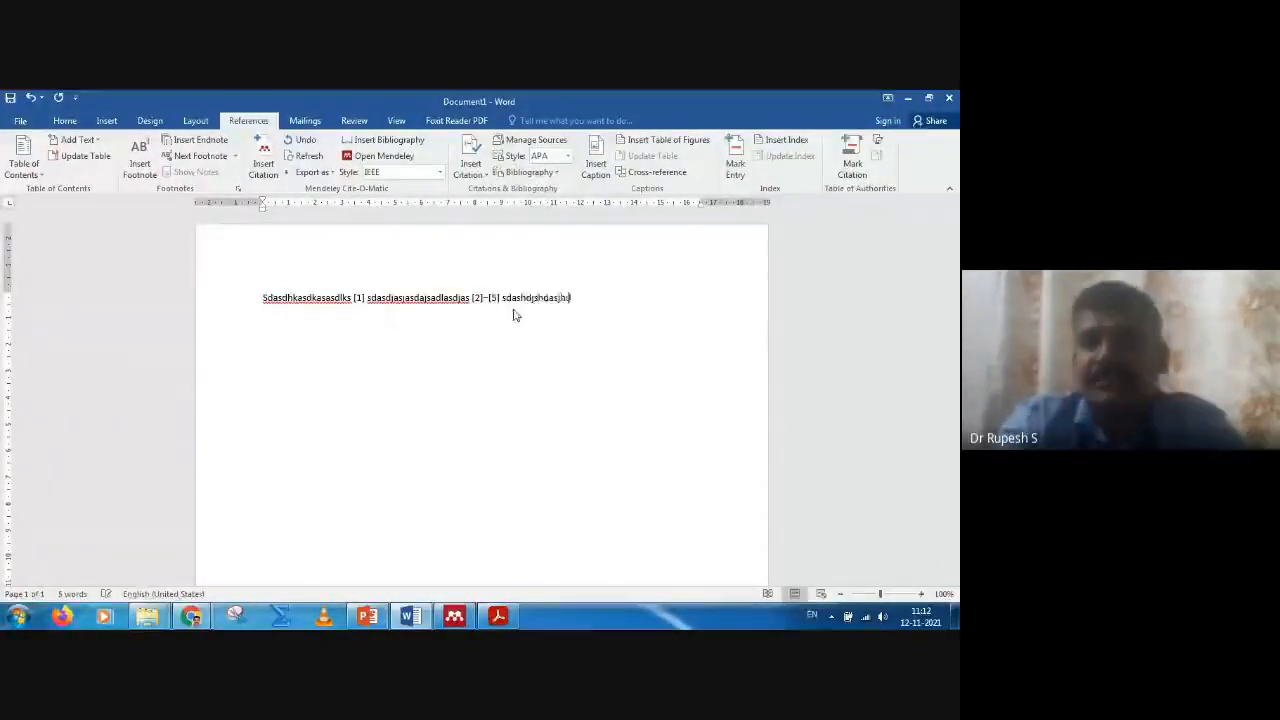
left_click(260, 166)
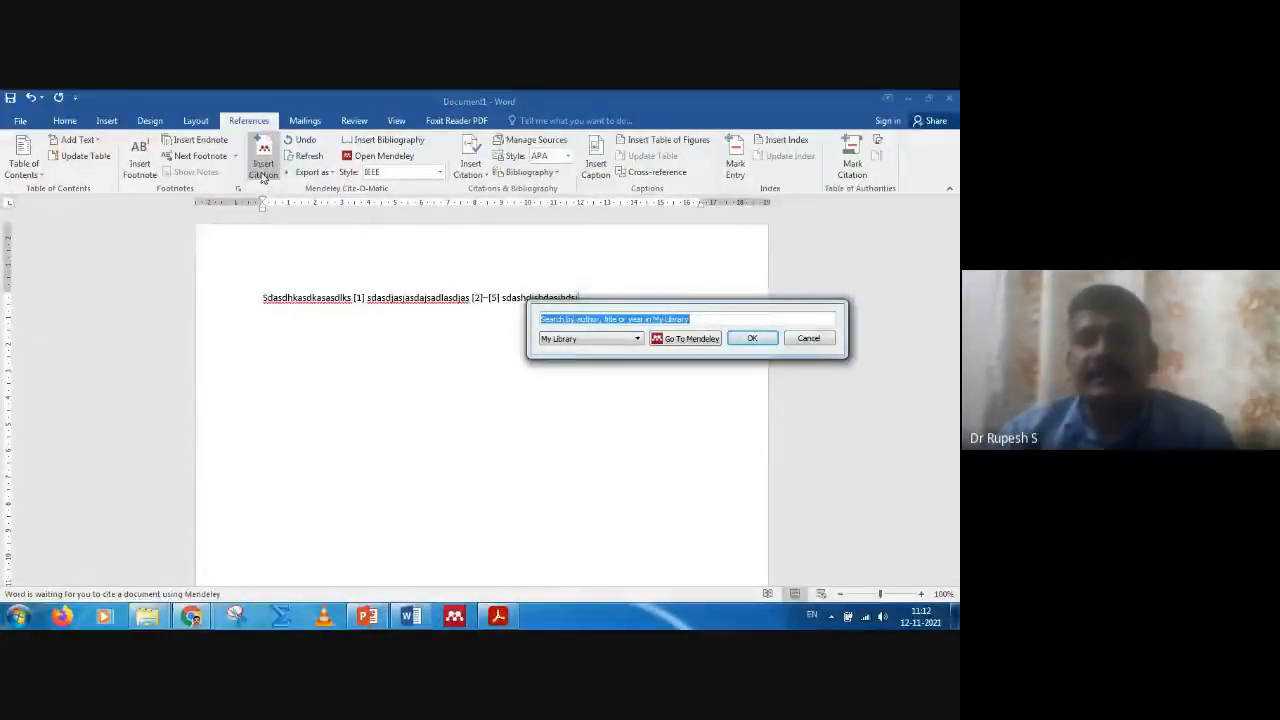
left_click(686, 338)
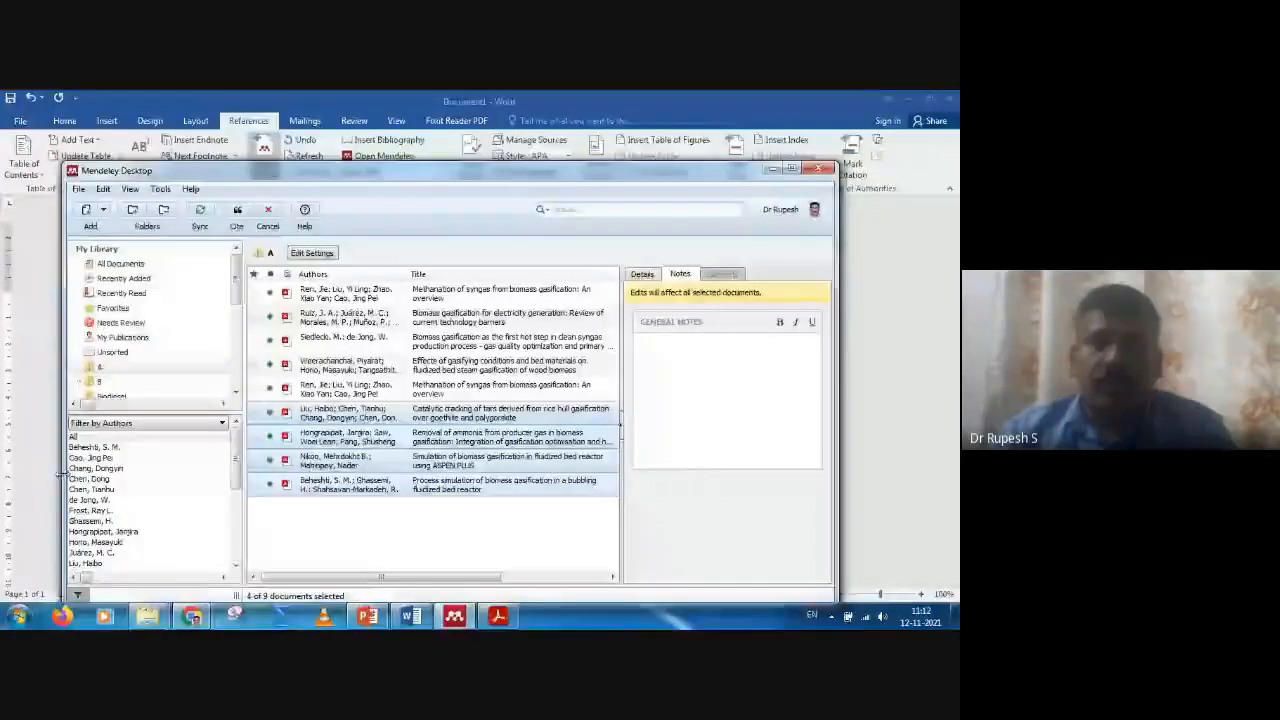
scroll(125, 373, "down", 1)
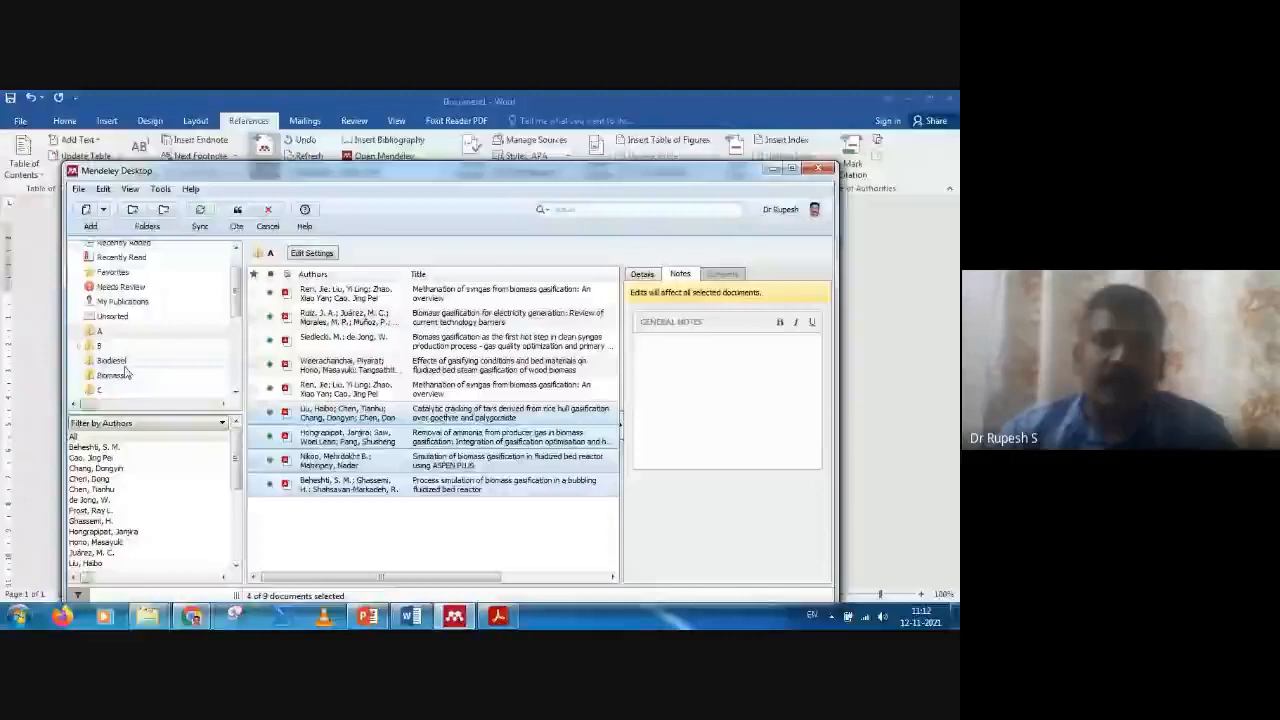
scroll(127, 373, "down", 2)
left_click(118, 377)
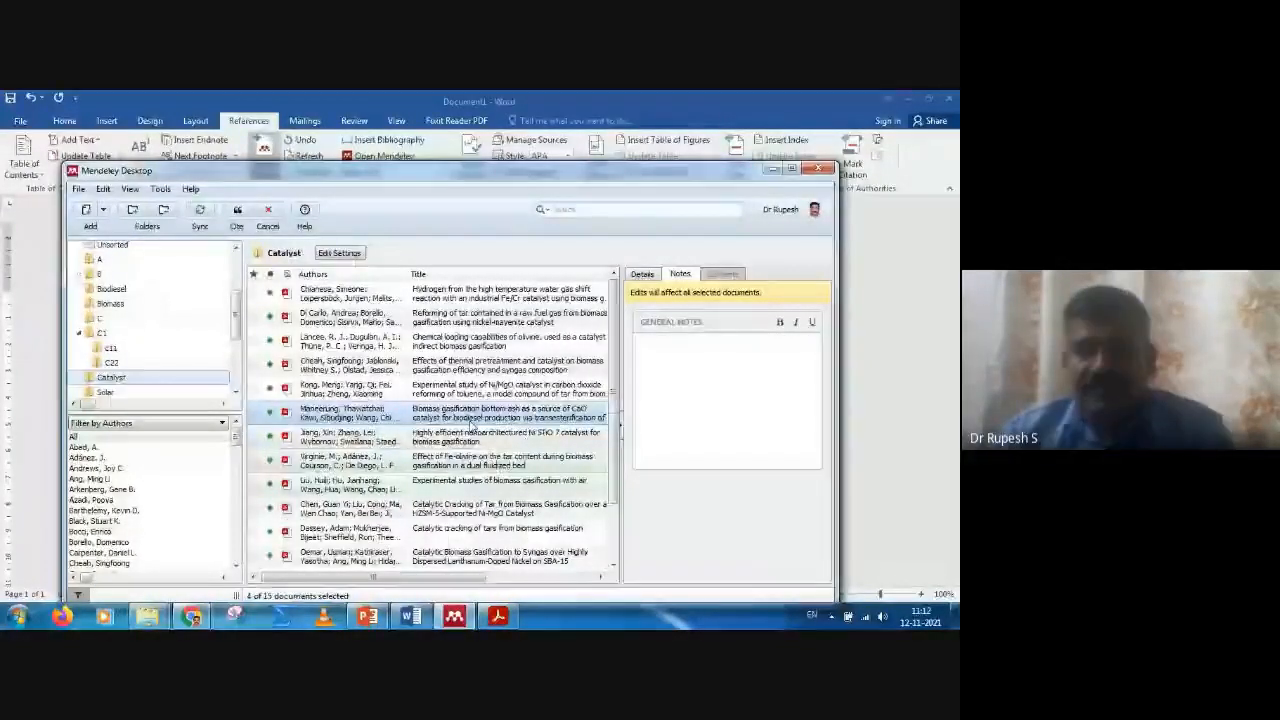
left_click(440, 389)
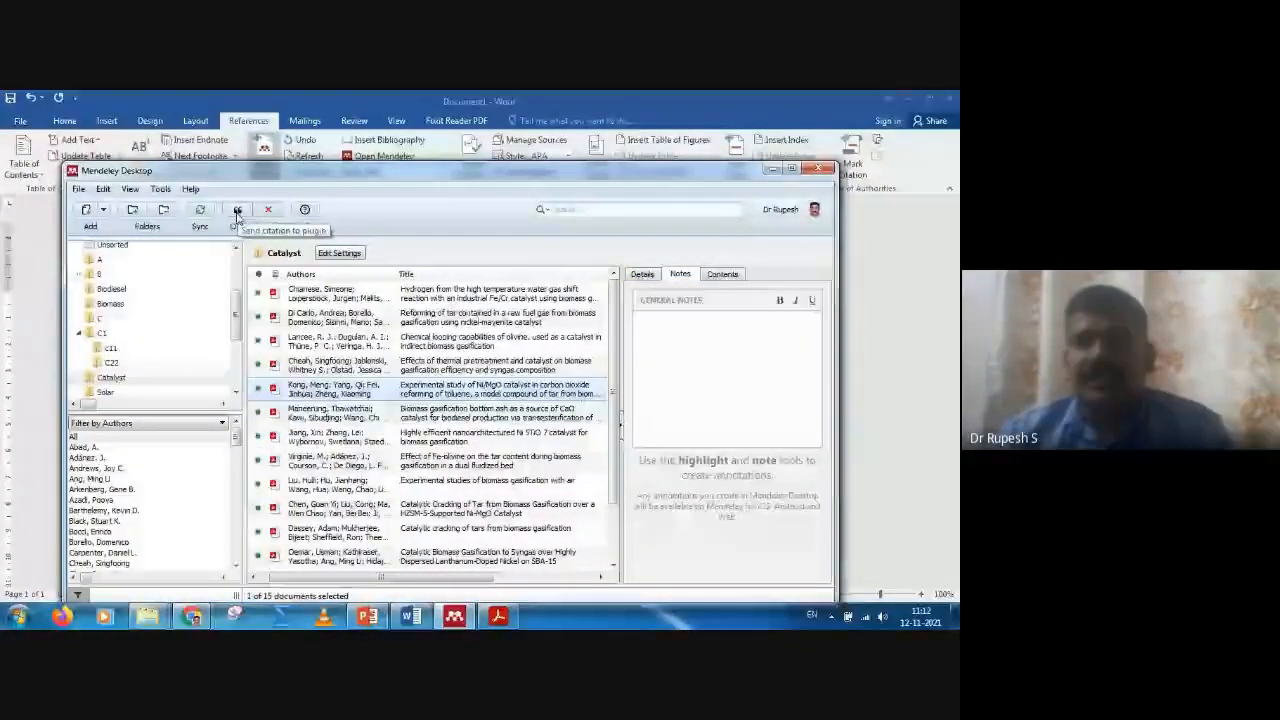
left_click(237, 215)
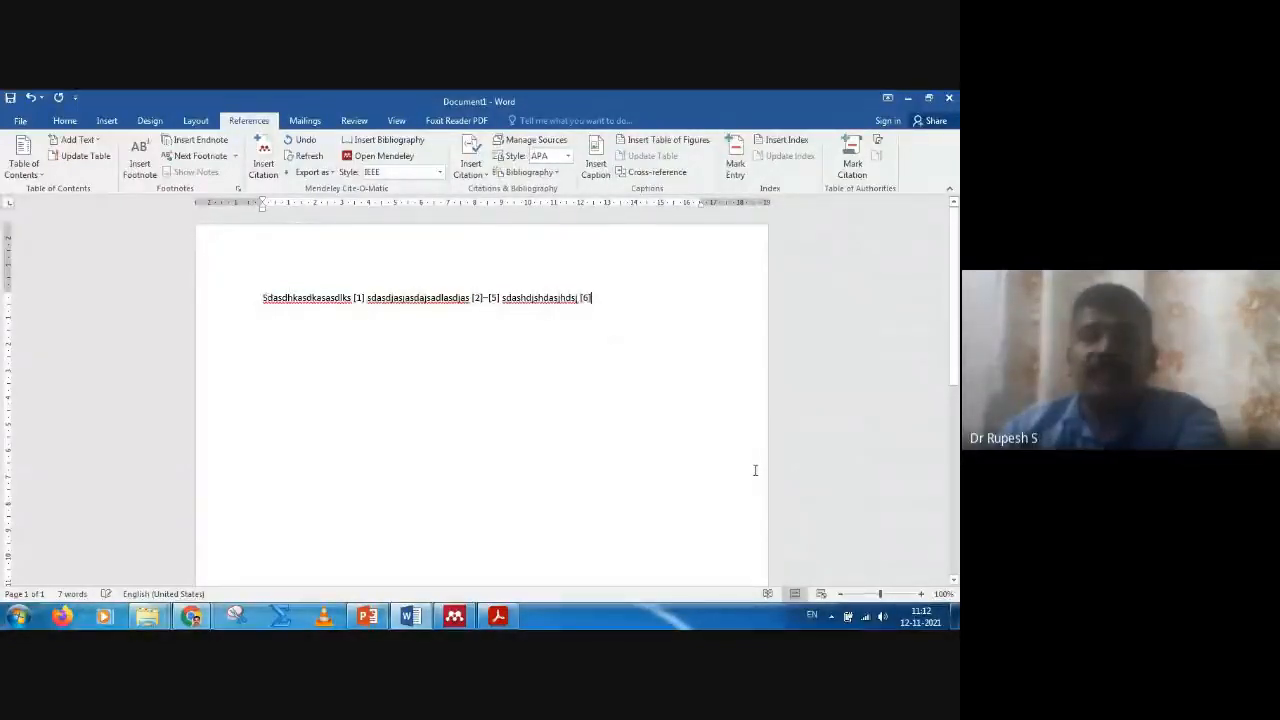
- Insert the Mendeley bibliography on an empty line well below the cited text and look through its entries
double_click(270, 469)
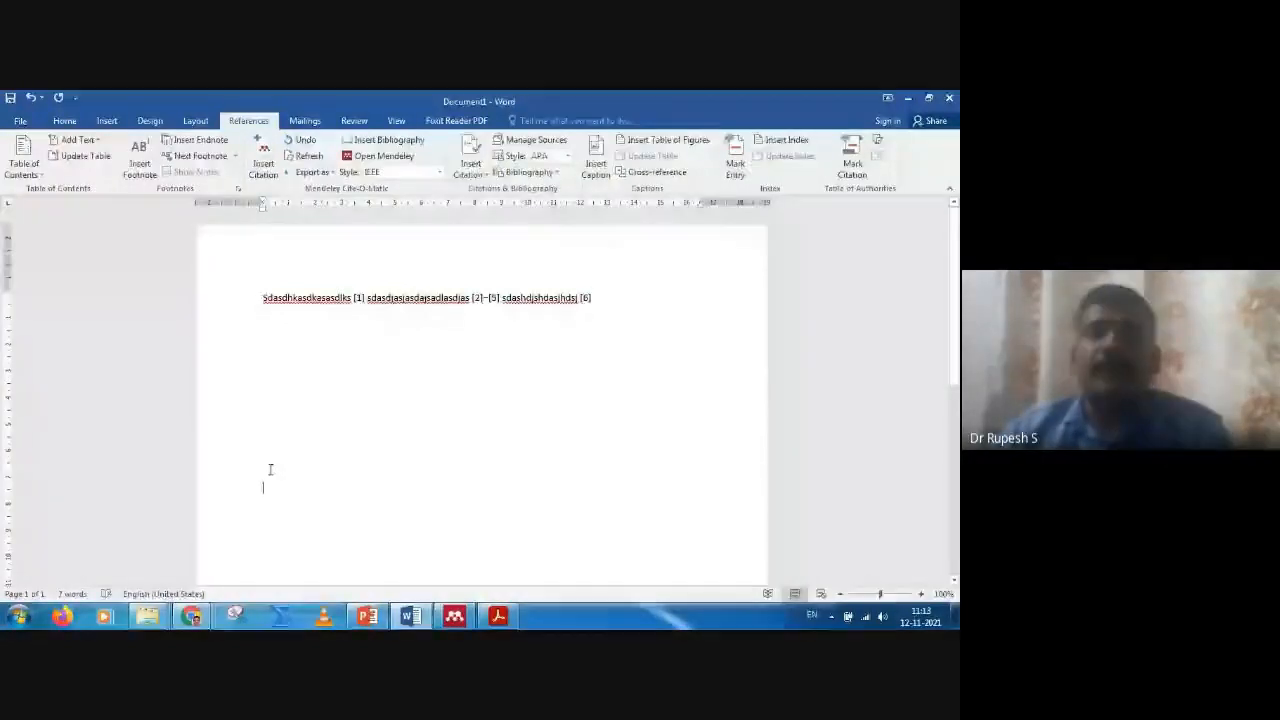
scroll(299, 467, "down", 1)
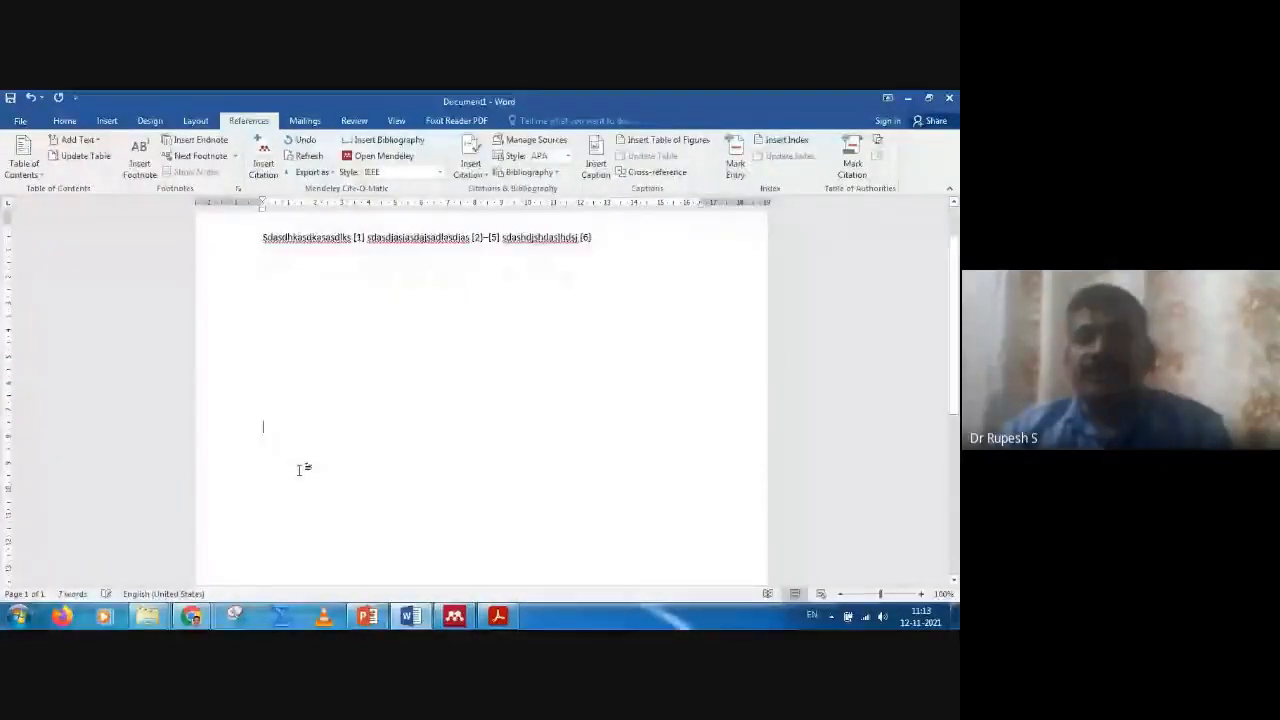
scroll(300, 466, "down", 1)
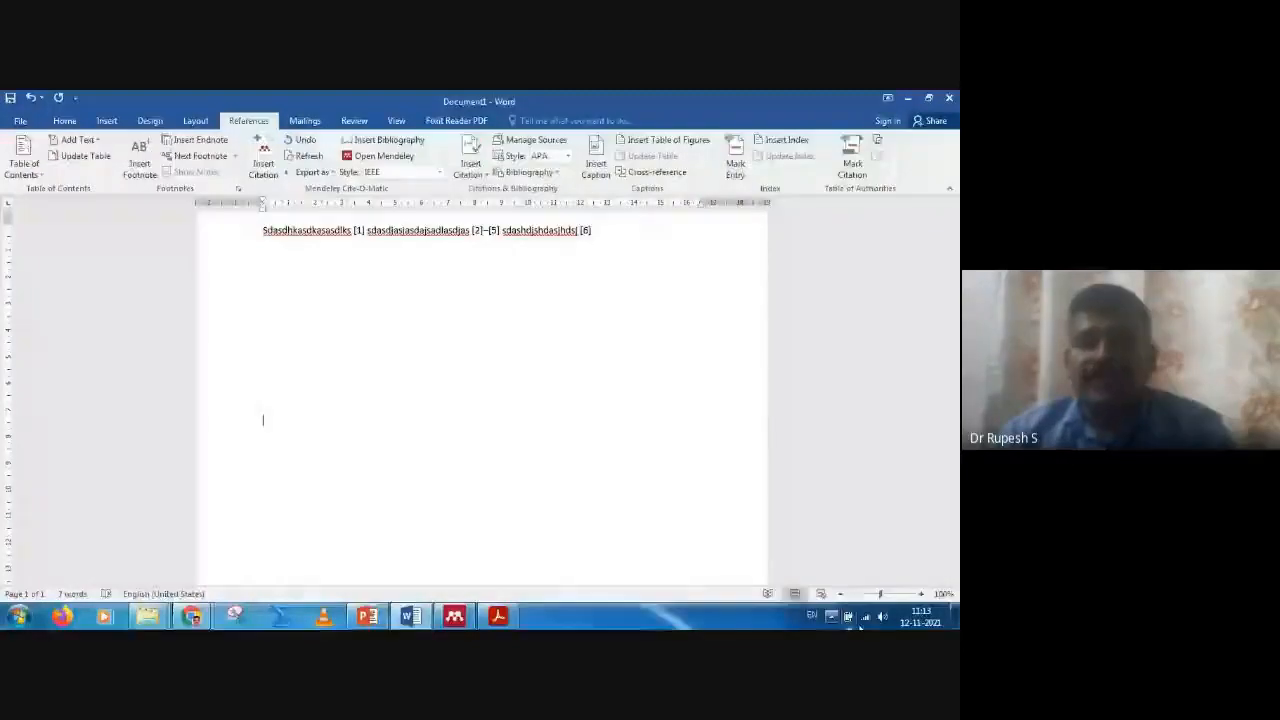
left_click(368, 145)
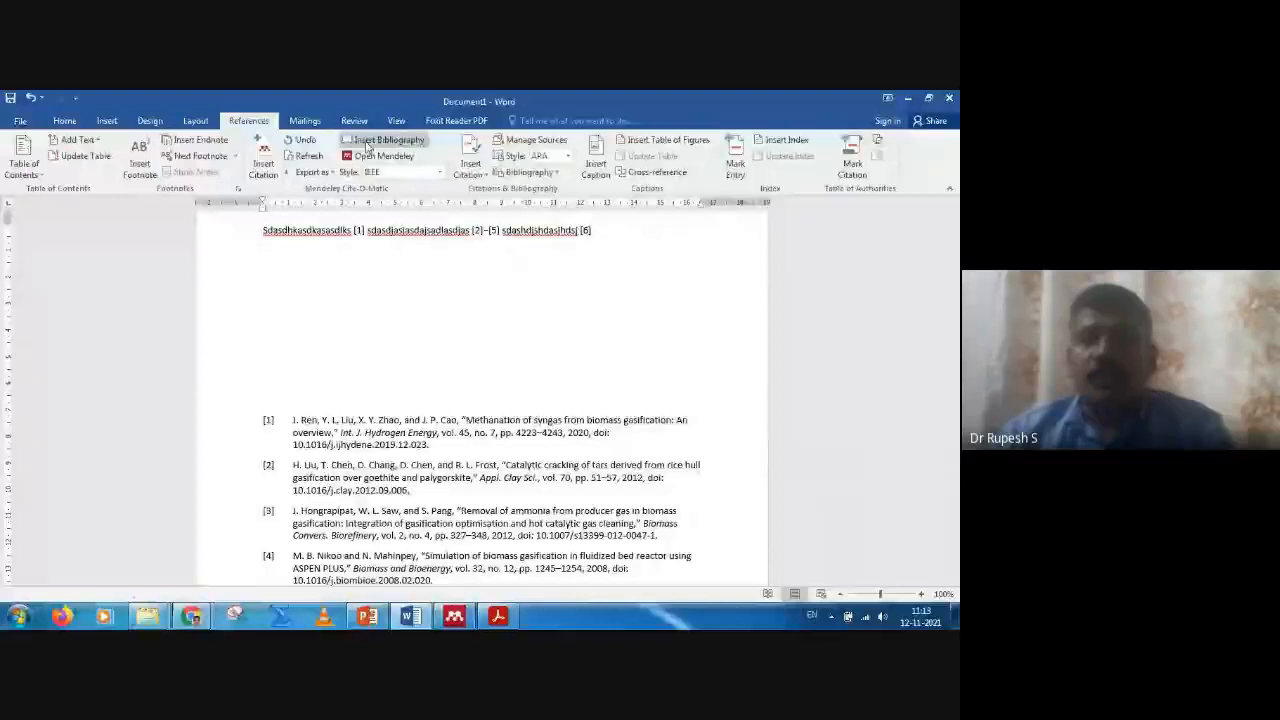
scroll(566, 338, "down", 2)
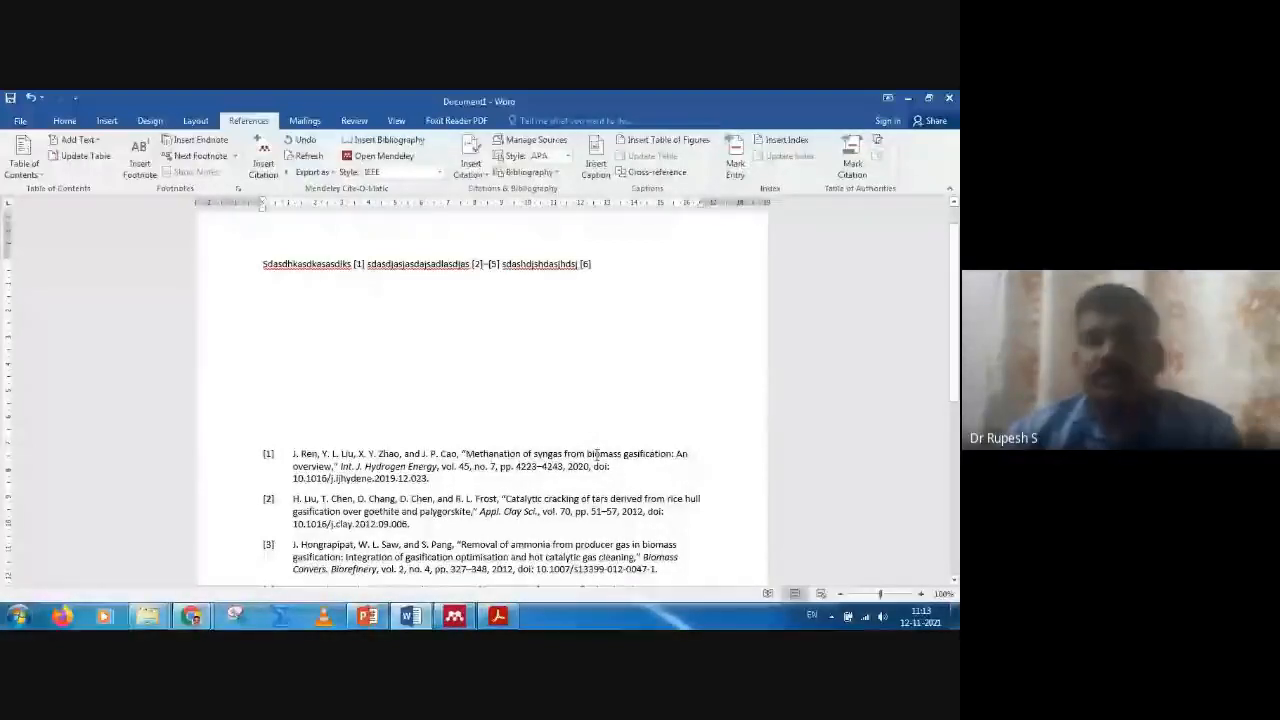
scroll(518, 329, "down", 3)
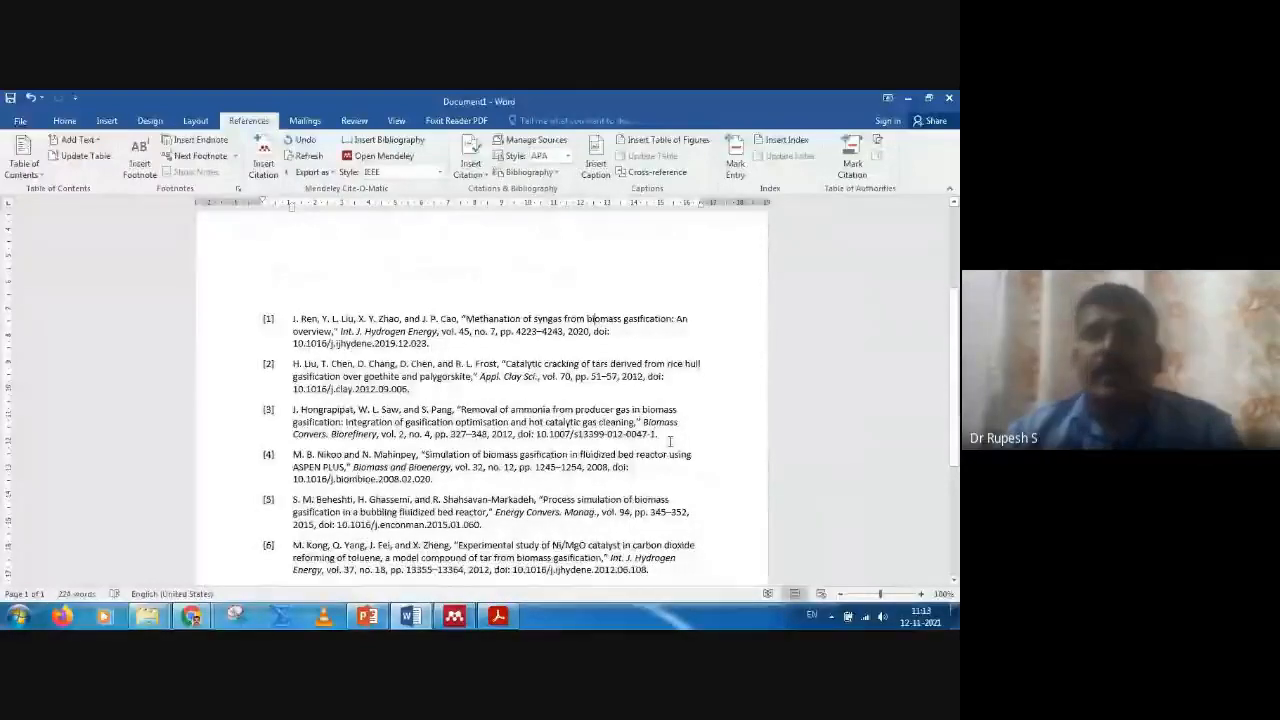
scroll(652, 540, "up", 4)
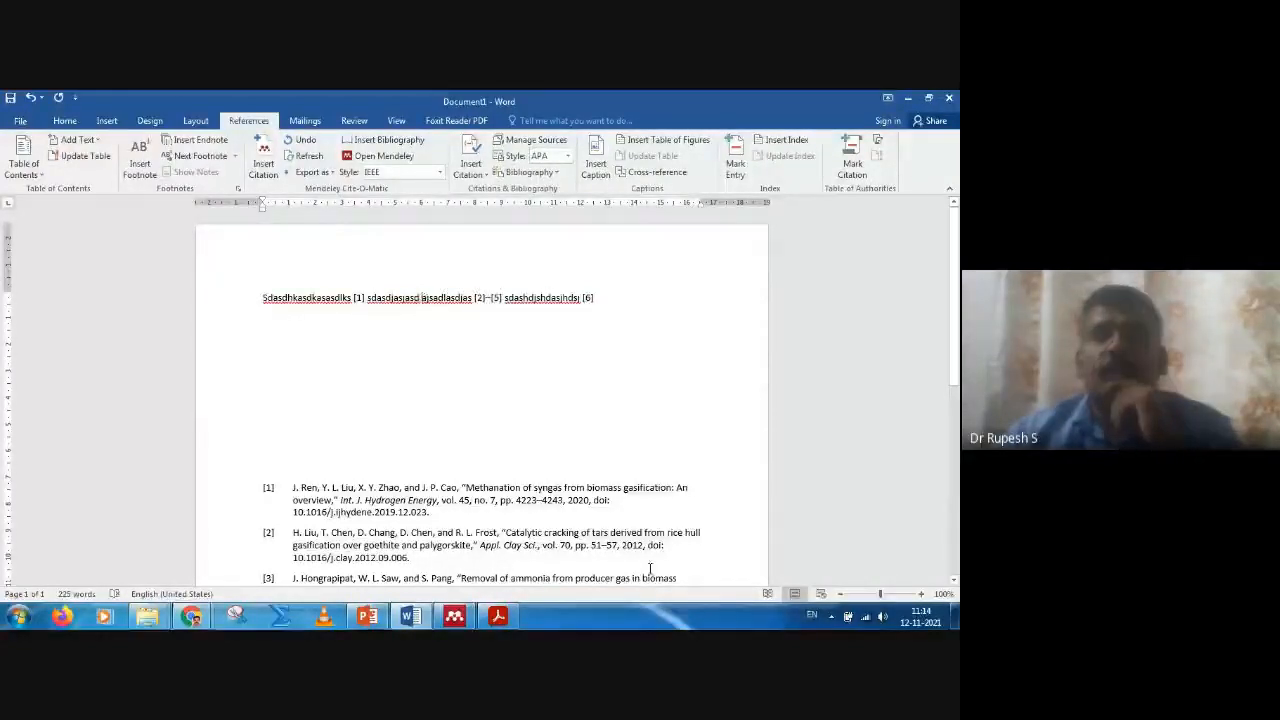
- Cite the Catalyst folder article "Characterization of olivine-supported nickel silicate as potential catalysts for tar removal from biomass gasification" within the second placeholder word
left_click(263, 160)
left_click(535, 338)
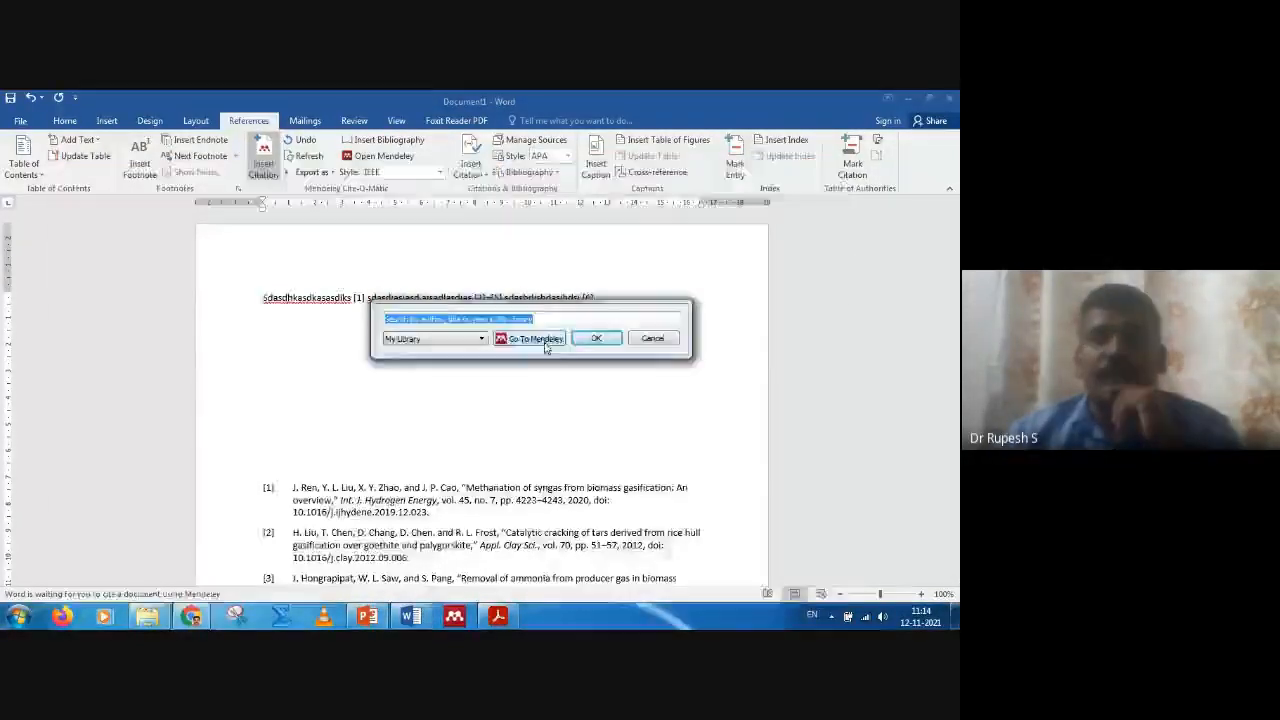
scroll(564, 390, "down", 1)
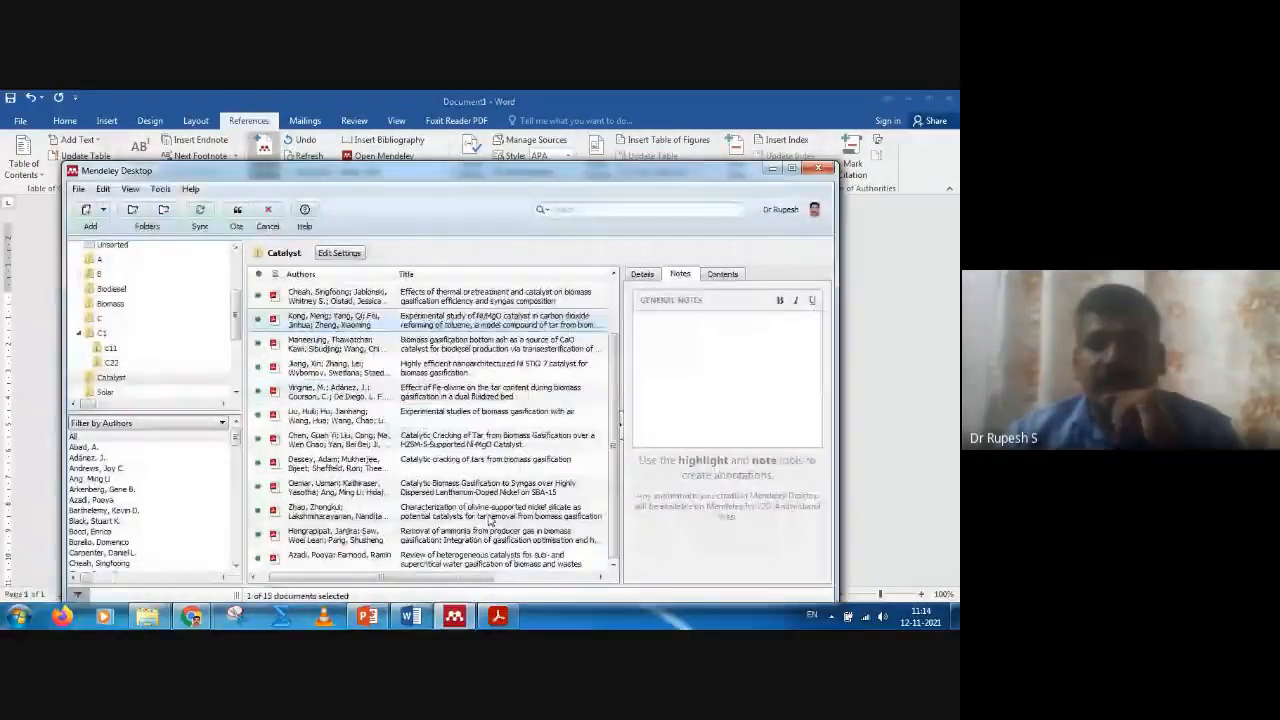
left_click(450, 512)
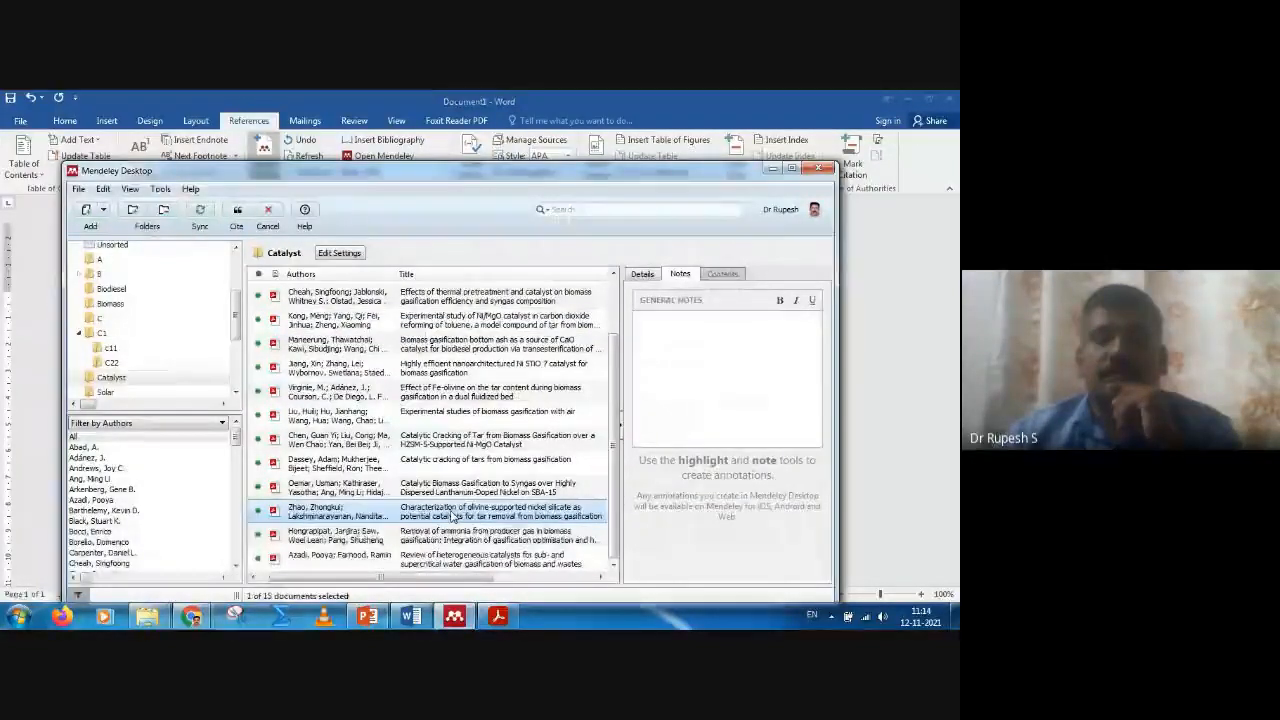
left_click(236, 212)
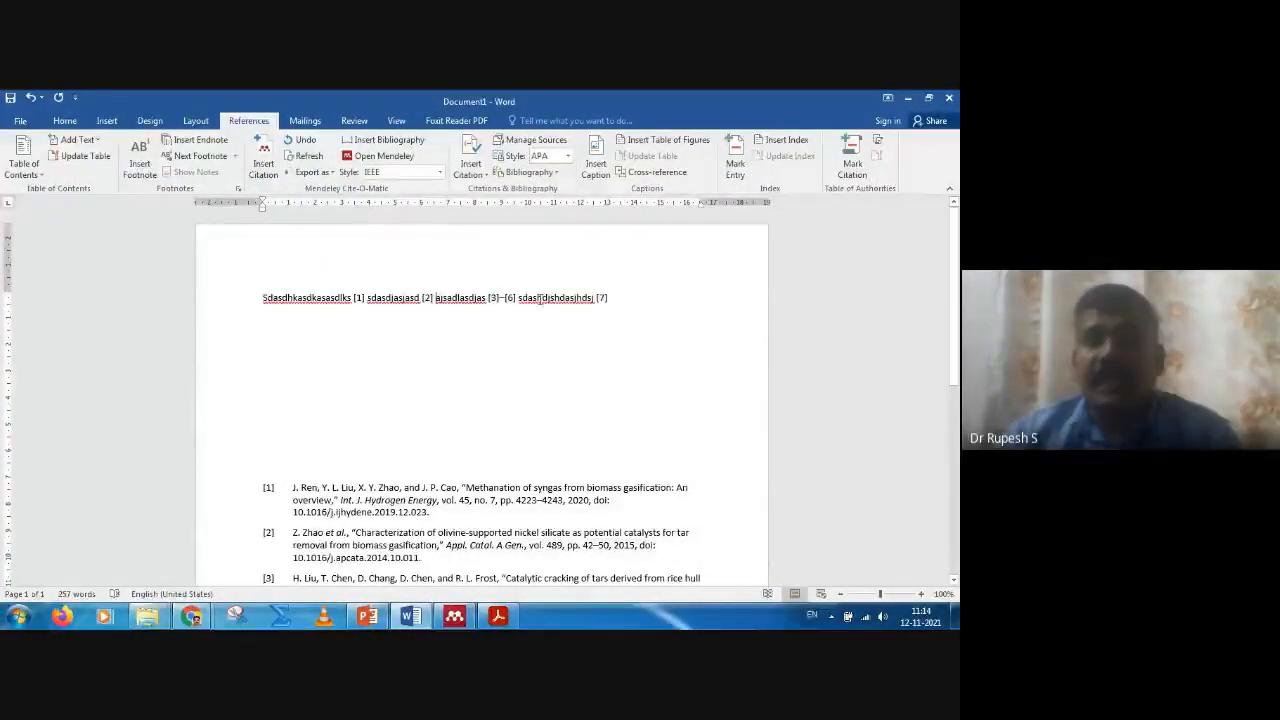
- Compare the numbered citations in the text with the bibliography, checking the entry for the newly added article
left_click(495, 297)
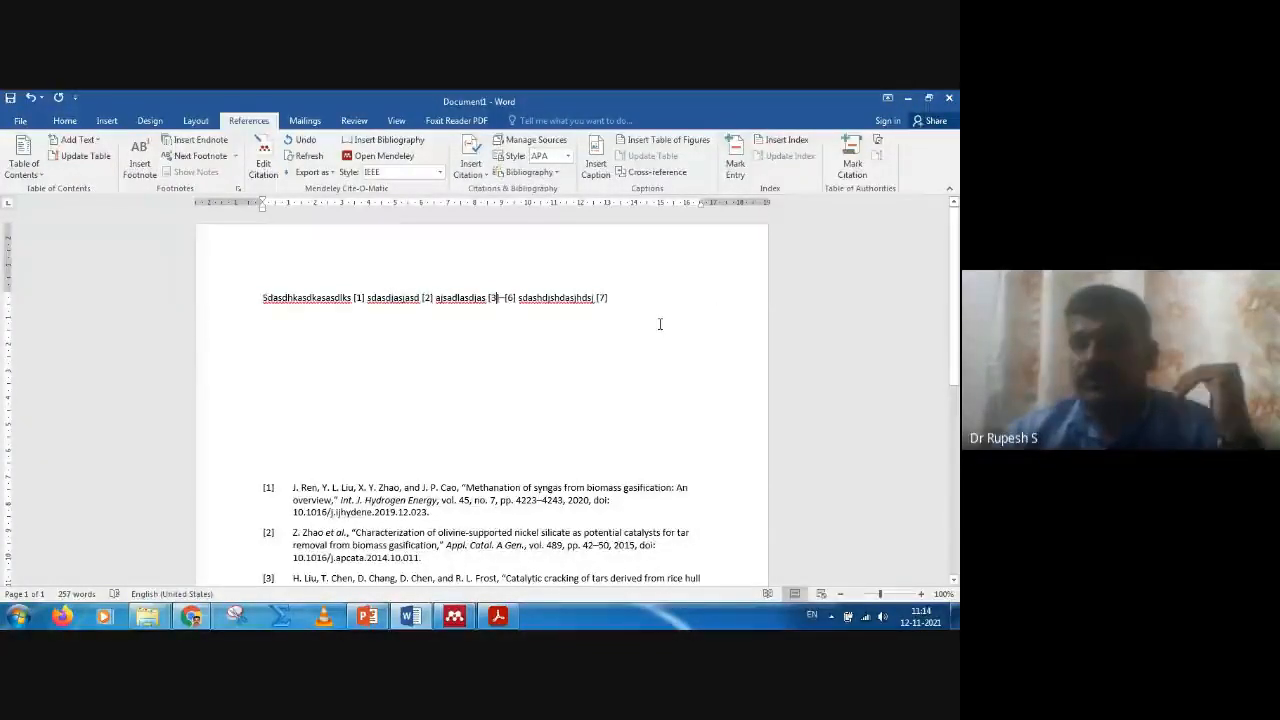
scroll(660, 324, "down", 3)
scroll(660, 324, "up", 3)
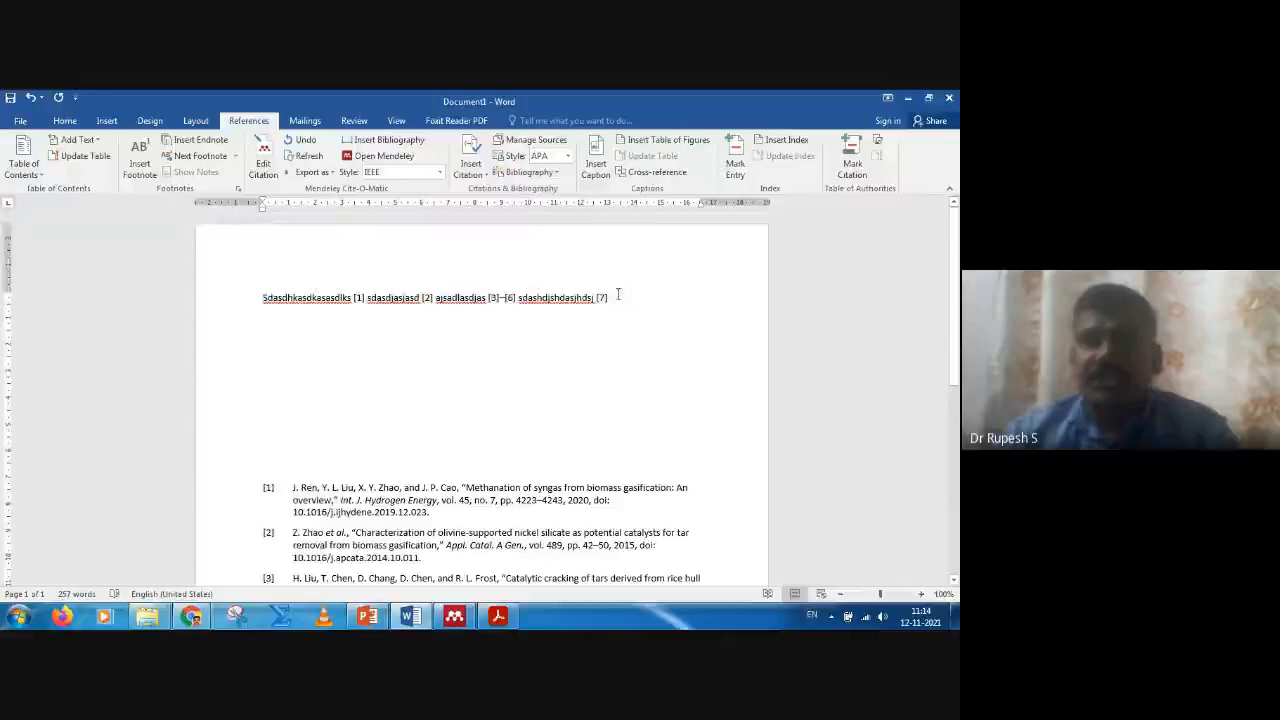
scroll(663, 371, "down", 5)
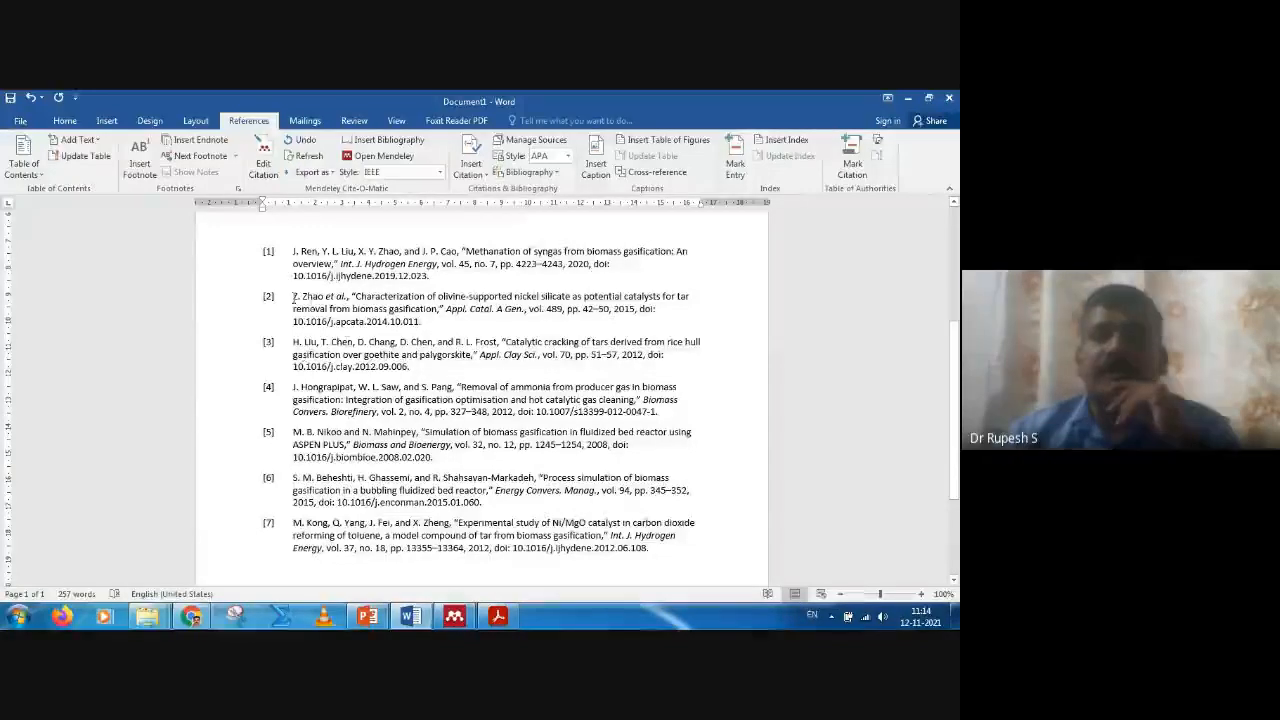
left_click_drag(292, 296, 422, 322)
scroll(634, 453, "up", 5)
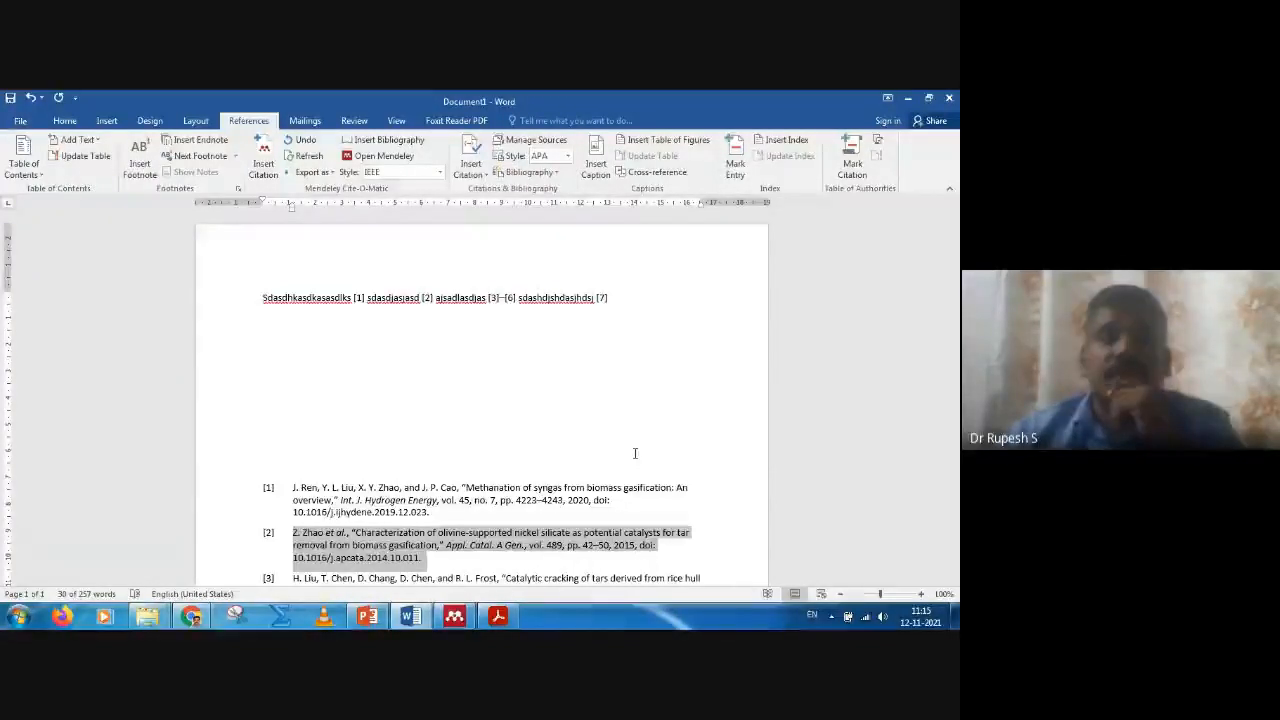
left_click(634, 380)
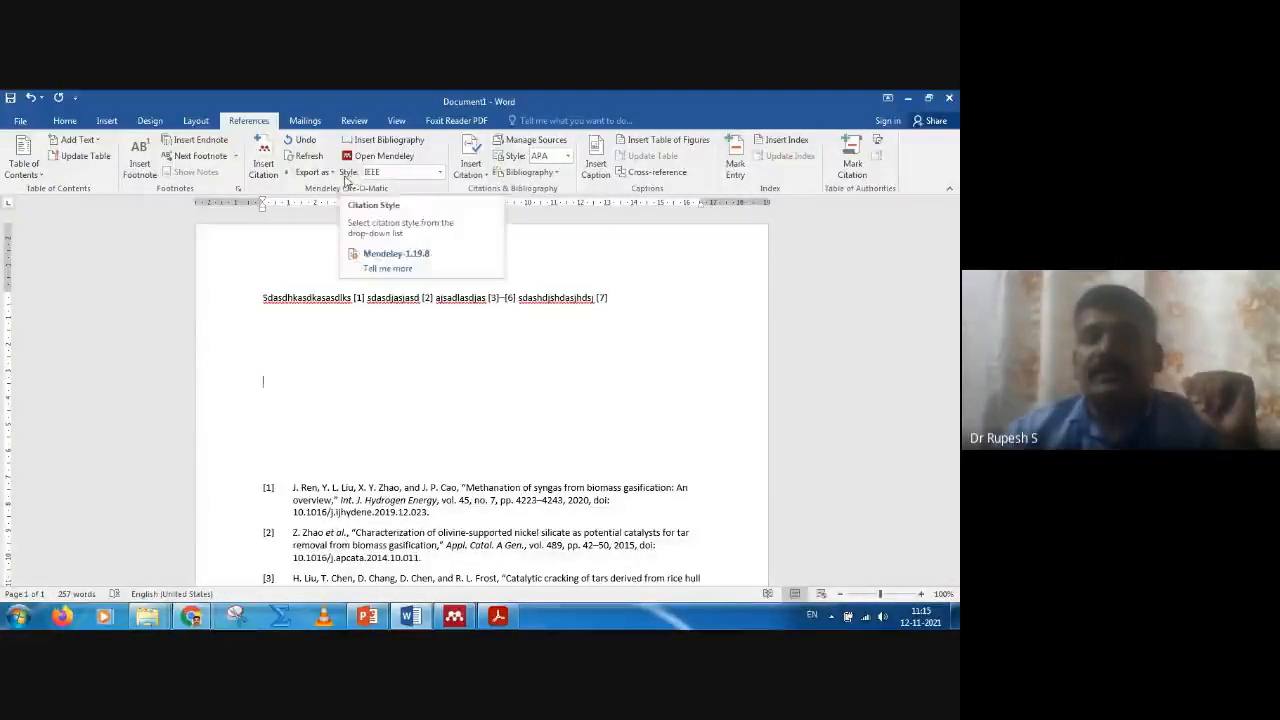
- Switch the Mendeley citation style to ACS Applied Nano Materials and review the citations and bibliography
left_click(441, 173)
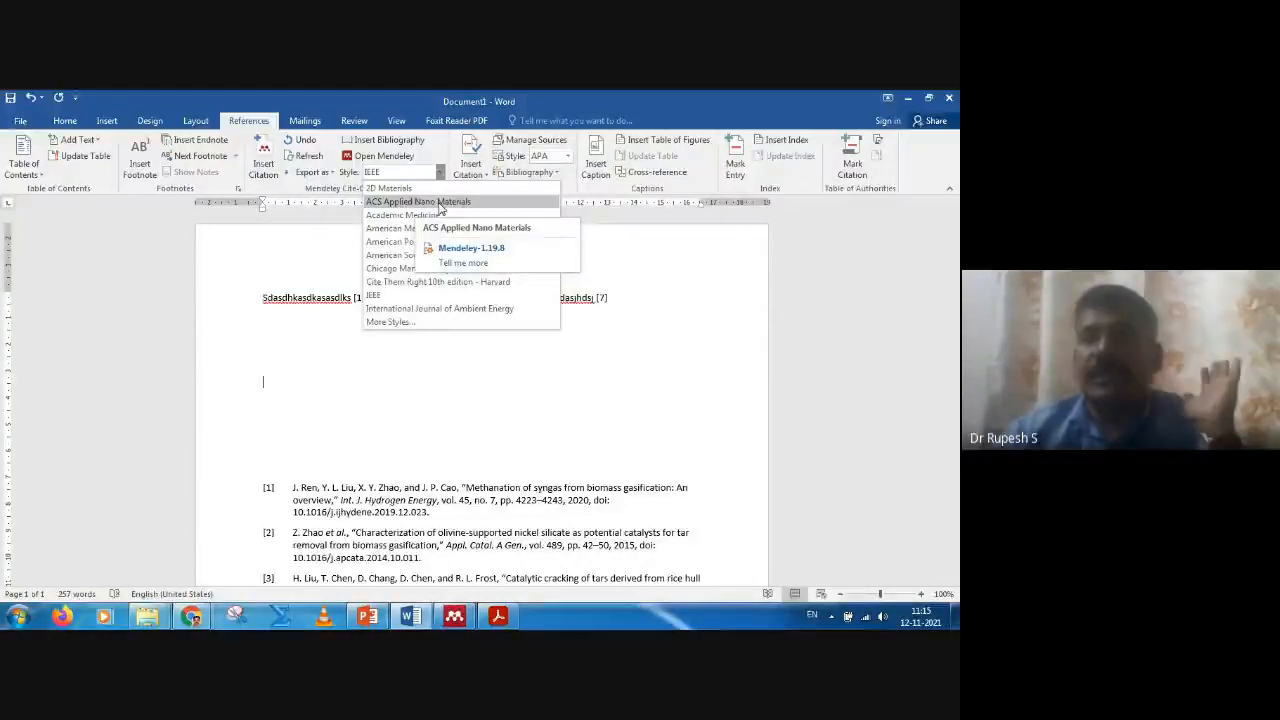
left_click(440, 204)
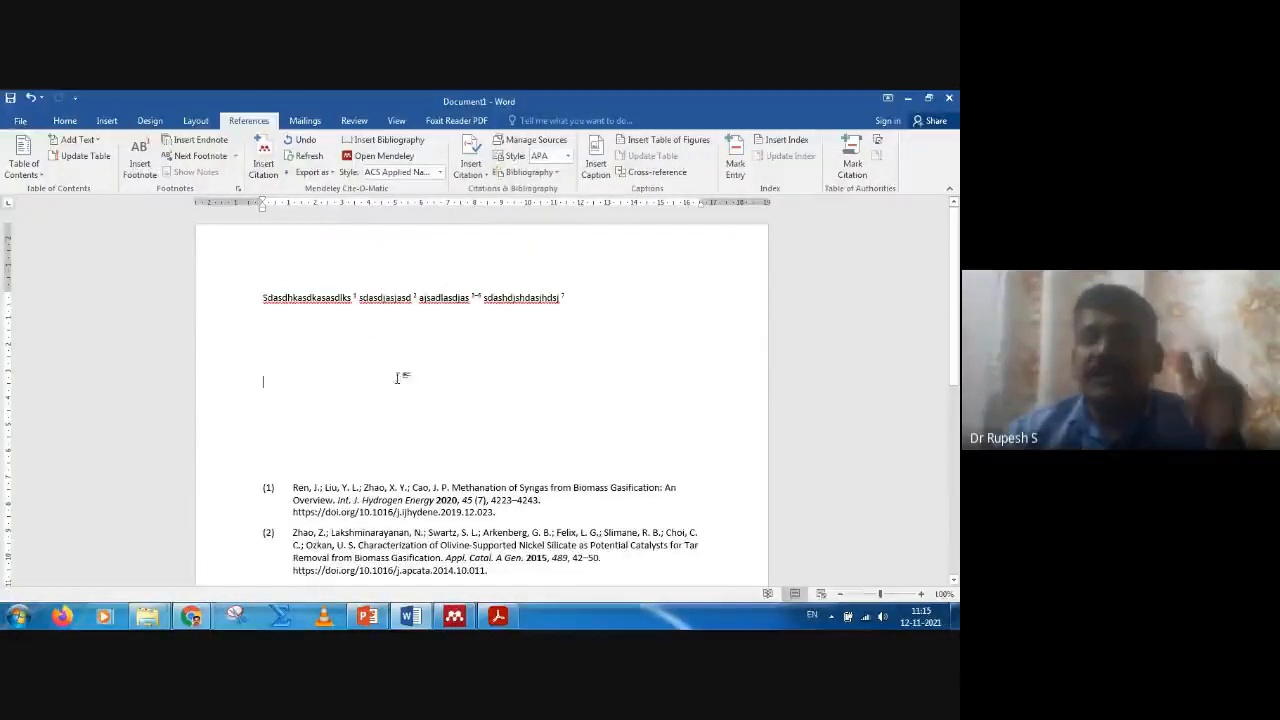
left_click(355, 297)
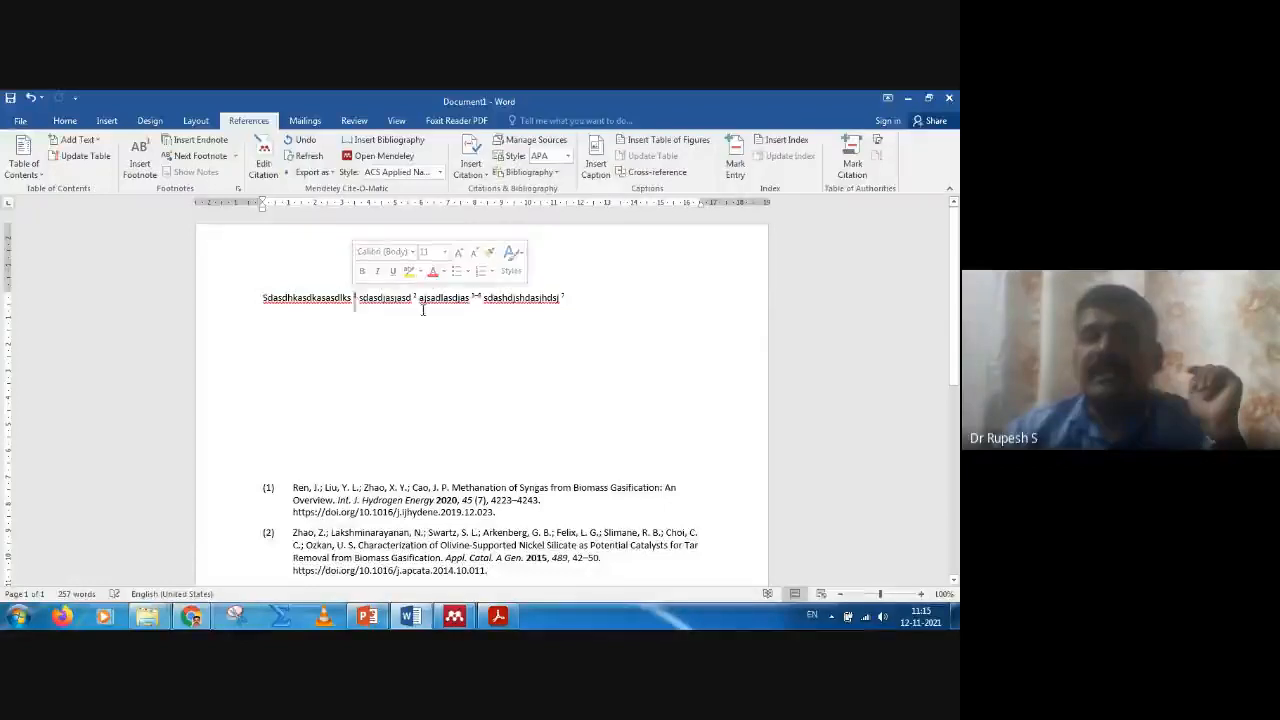
left_click(414, 297)
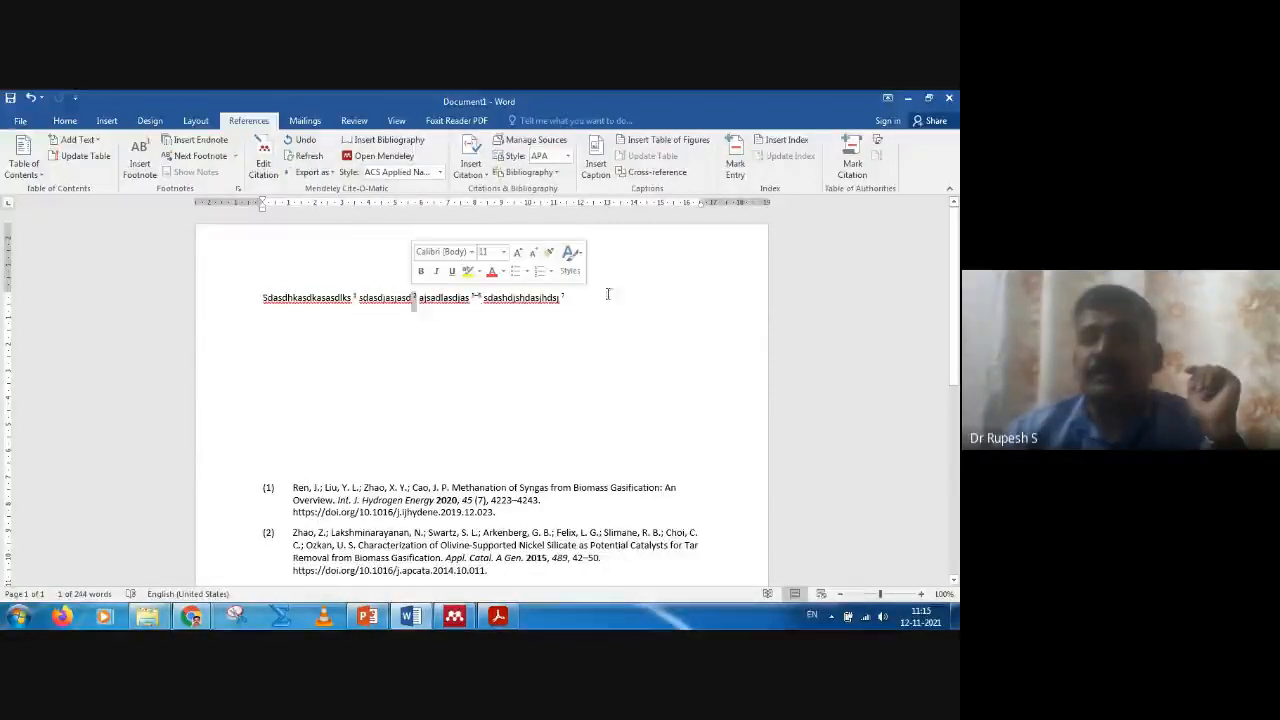
scroll(601, 297, "down", 7)
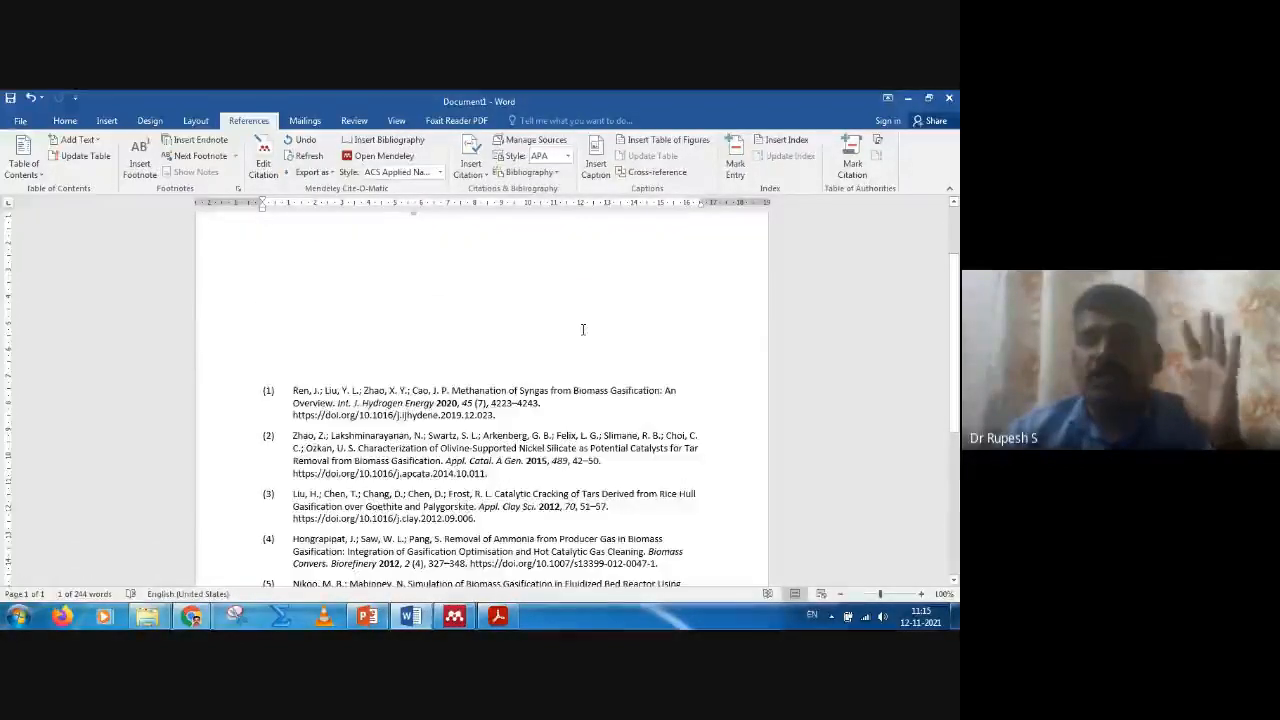
scroll(540, 442, "up", 7)
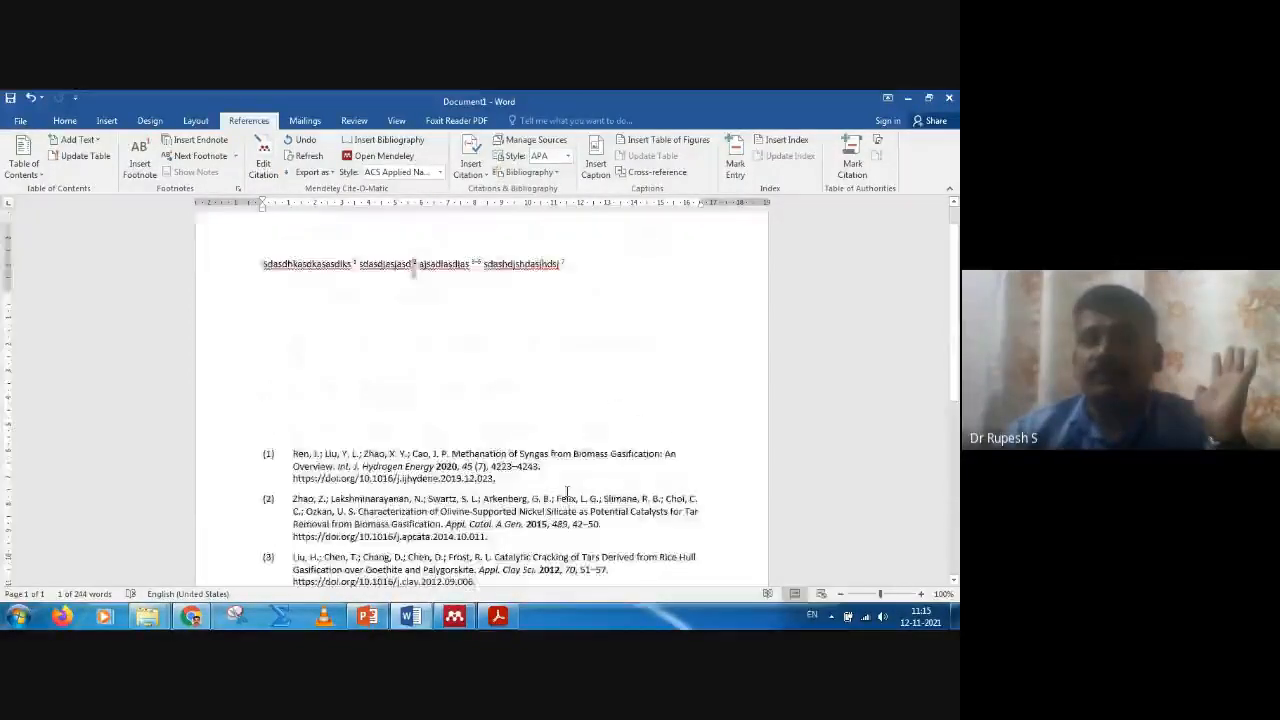
- Set the Mendeley citation style to International Journal of Ambient Energy and review the citations and bibliography
left_click(439, 172)
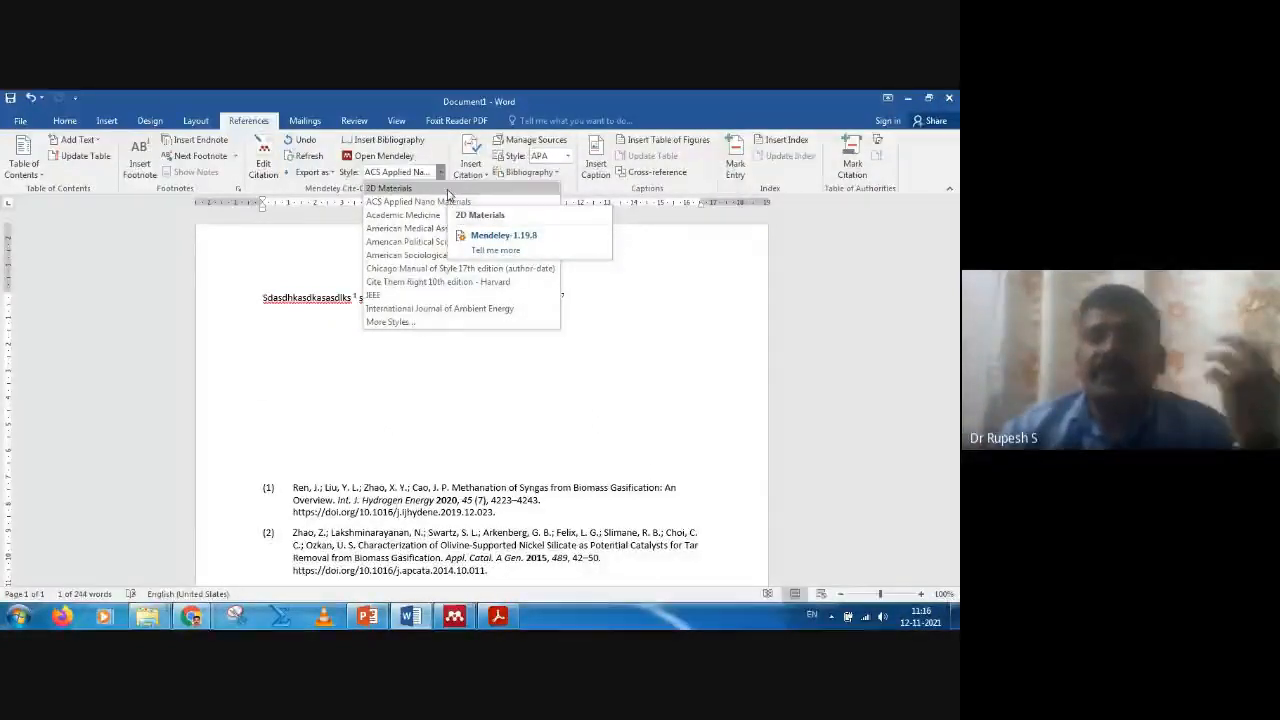
left_click(440, 309)
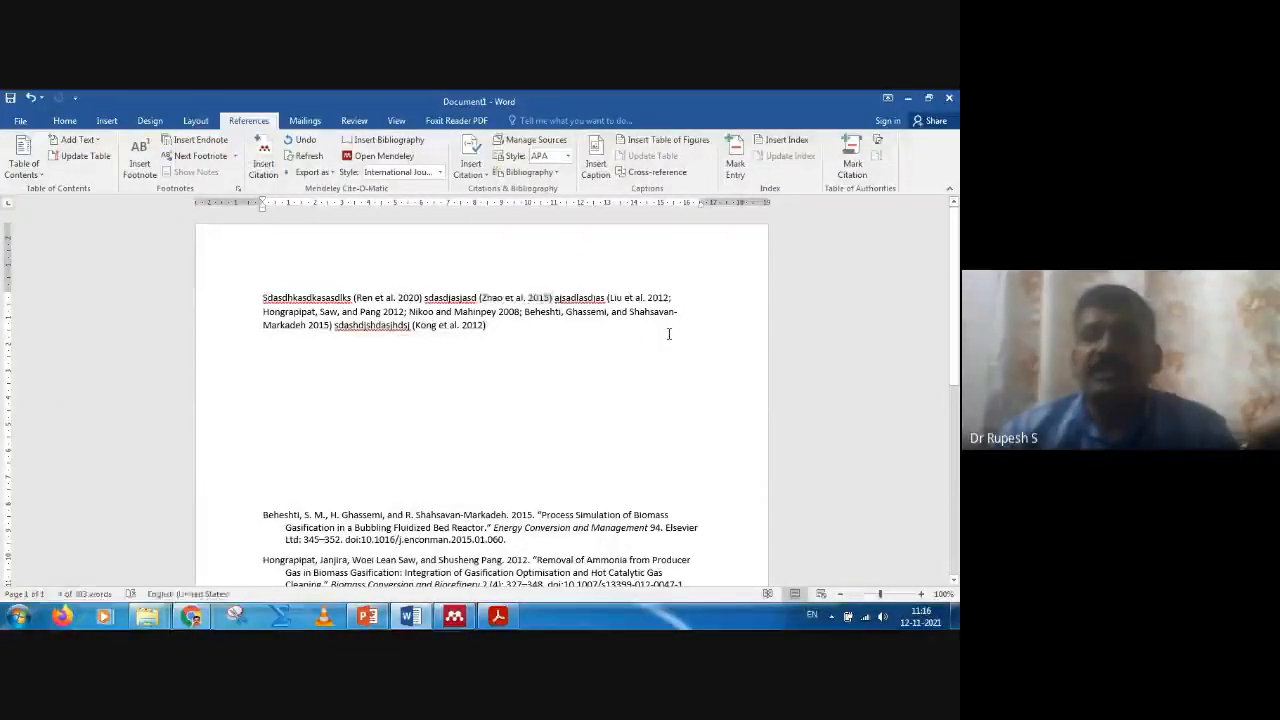
scroll(669, 334, "down", 3)
scroll(461, 404, "down", 2)
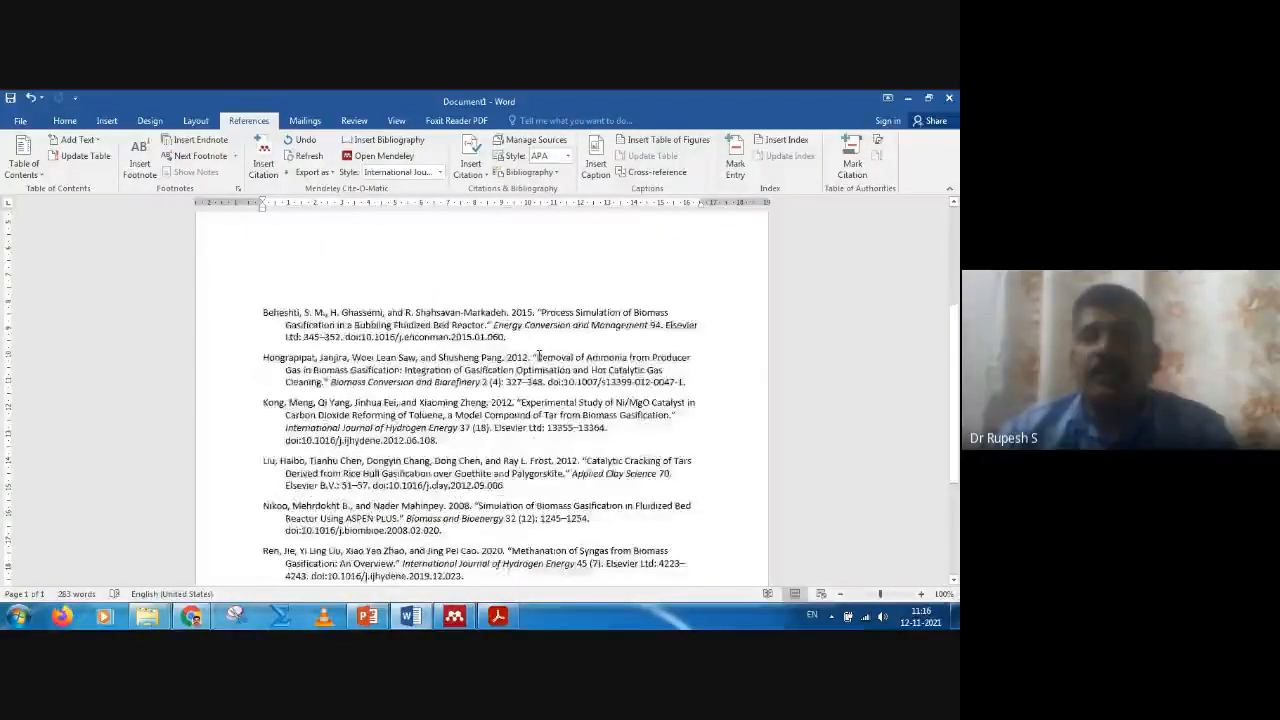
scroll(575, 510, "down", 1)
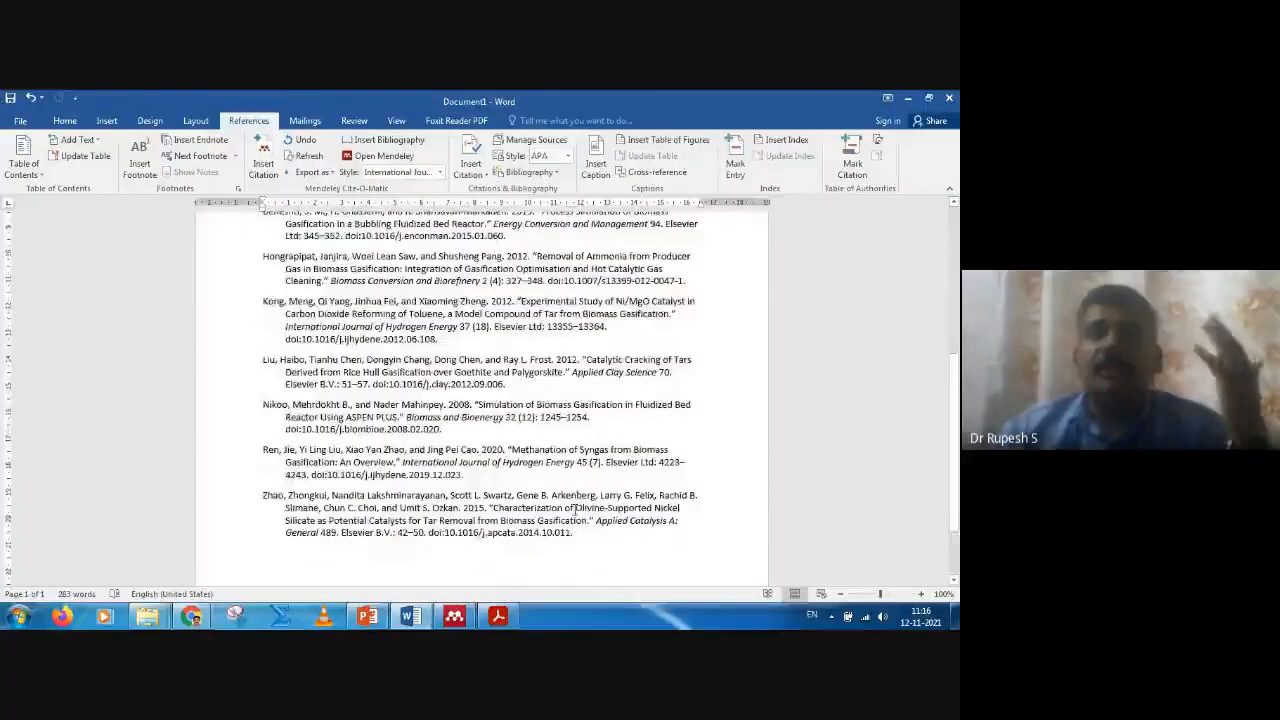
scroll(575, 510, "up", 6)
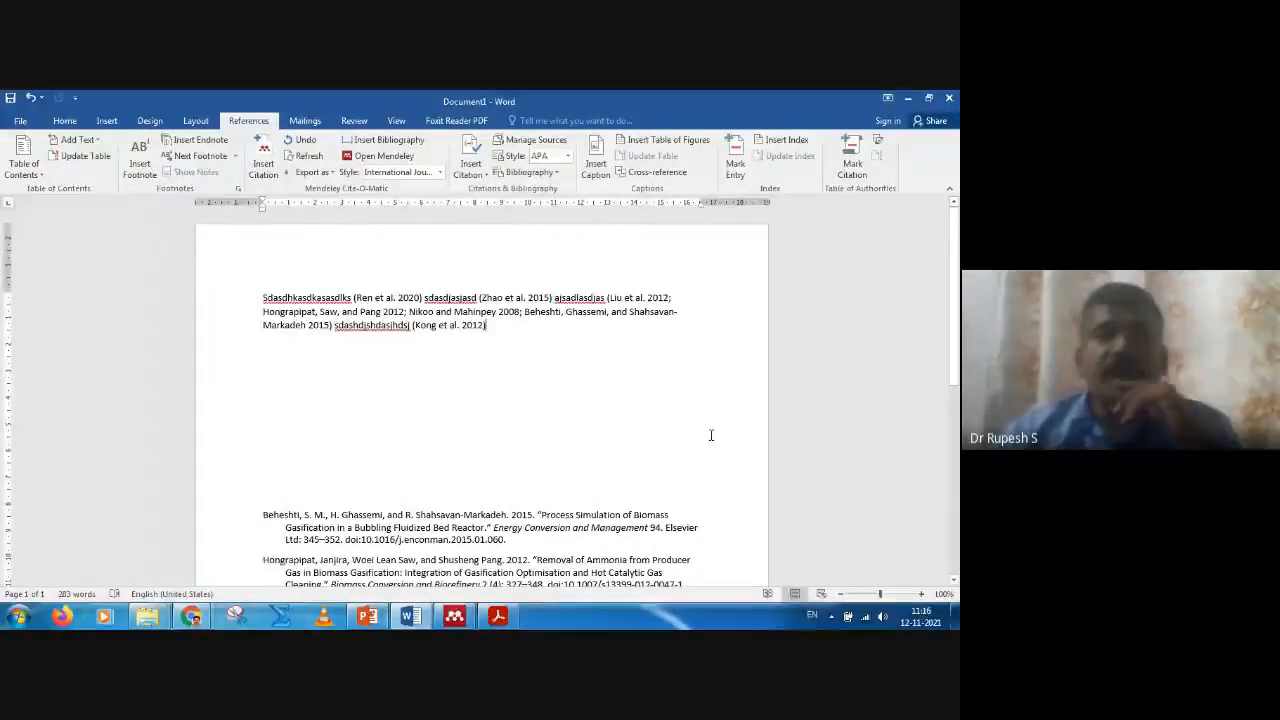
- Open Mendeley's catalogue of additional citation styles for download
left_click(440, 172)
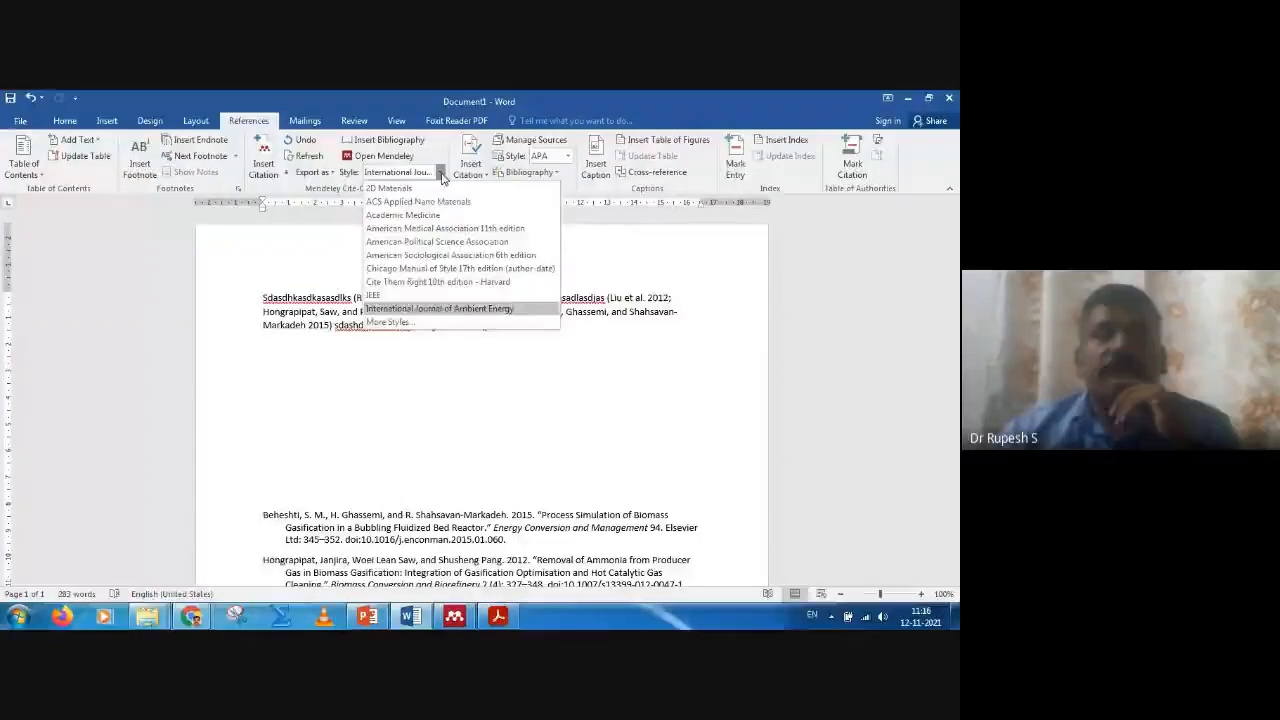
left_click(395, 323)
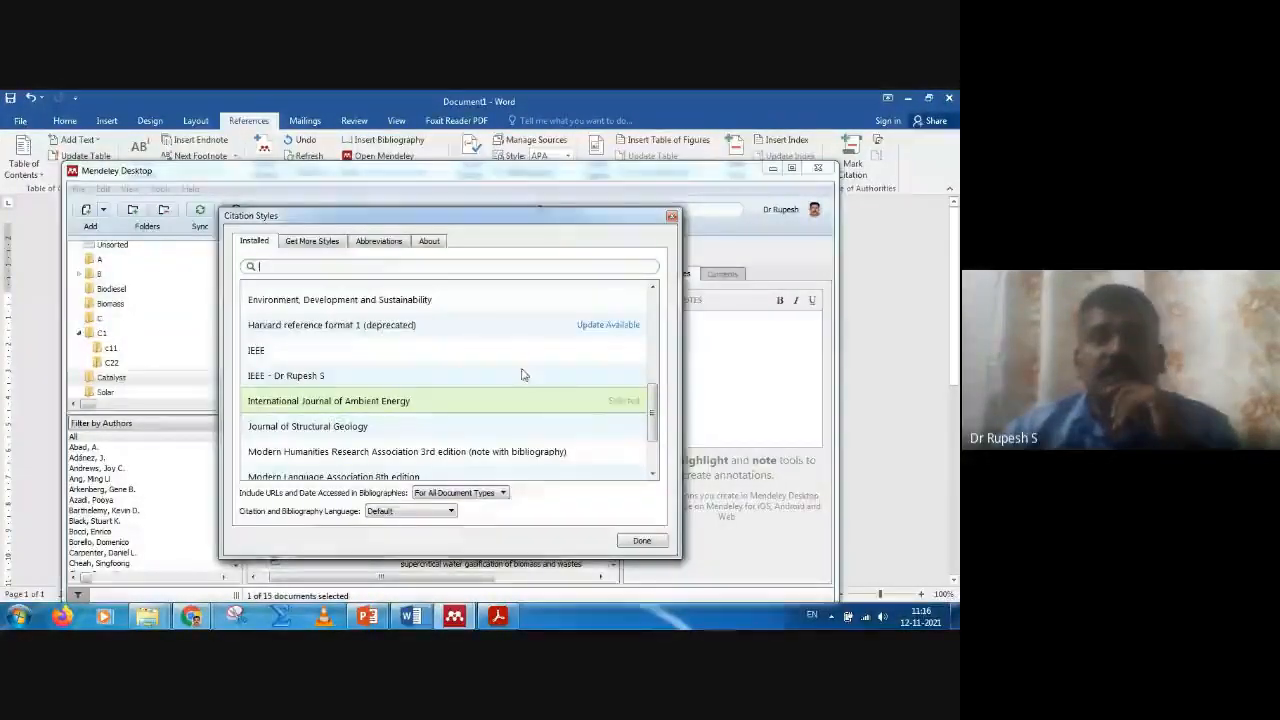
left_click(312, 241)
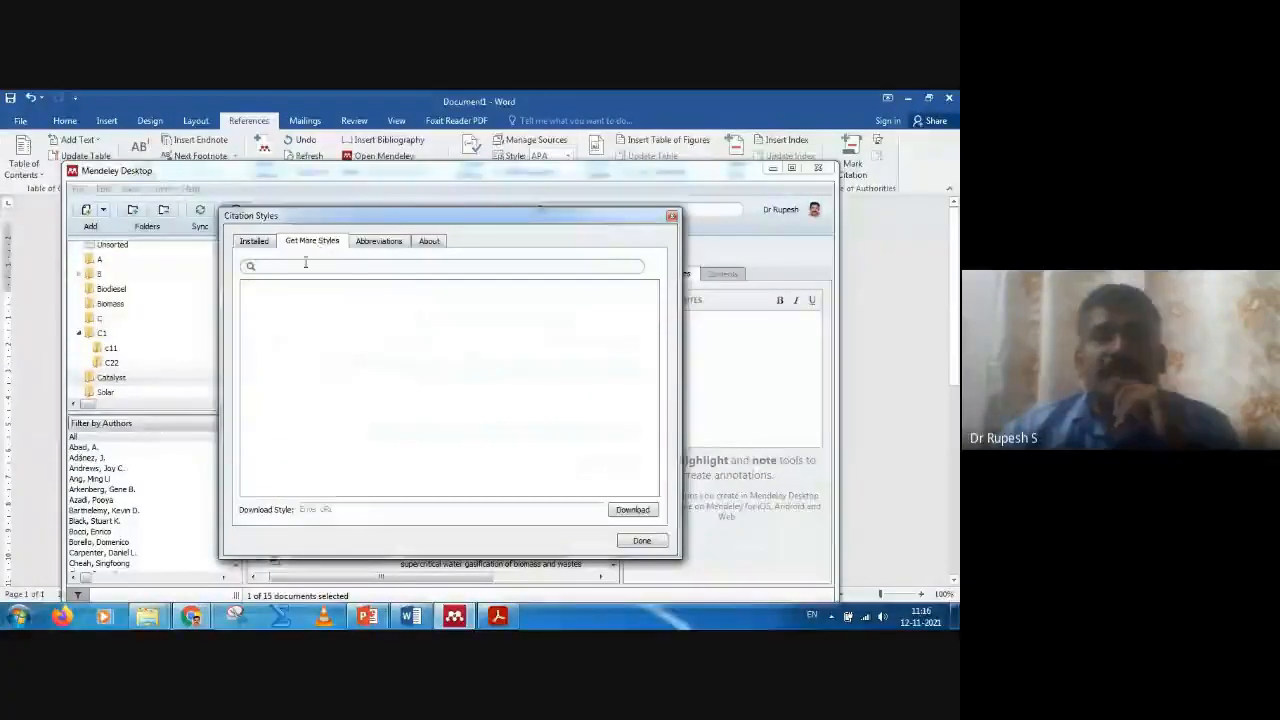
left_click(305, 263)
type("fsi")
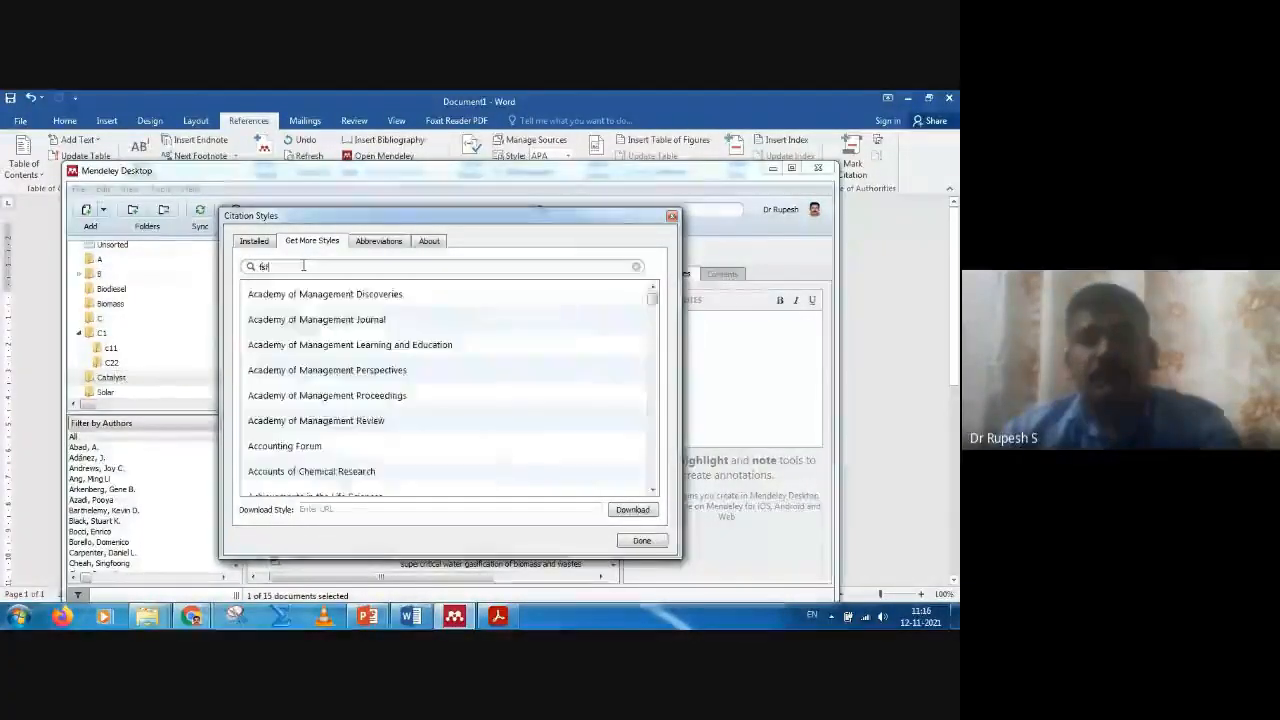
key("BackSpace")
key("BackSpace")
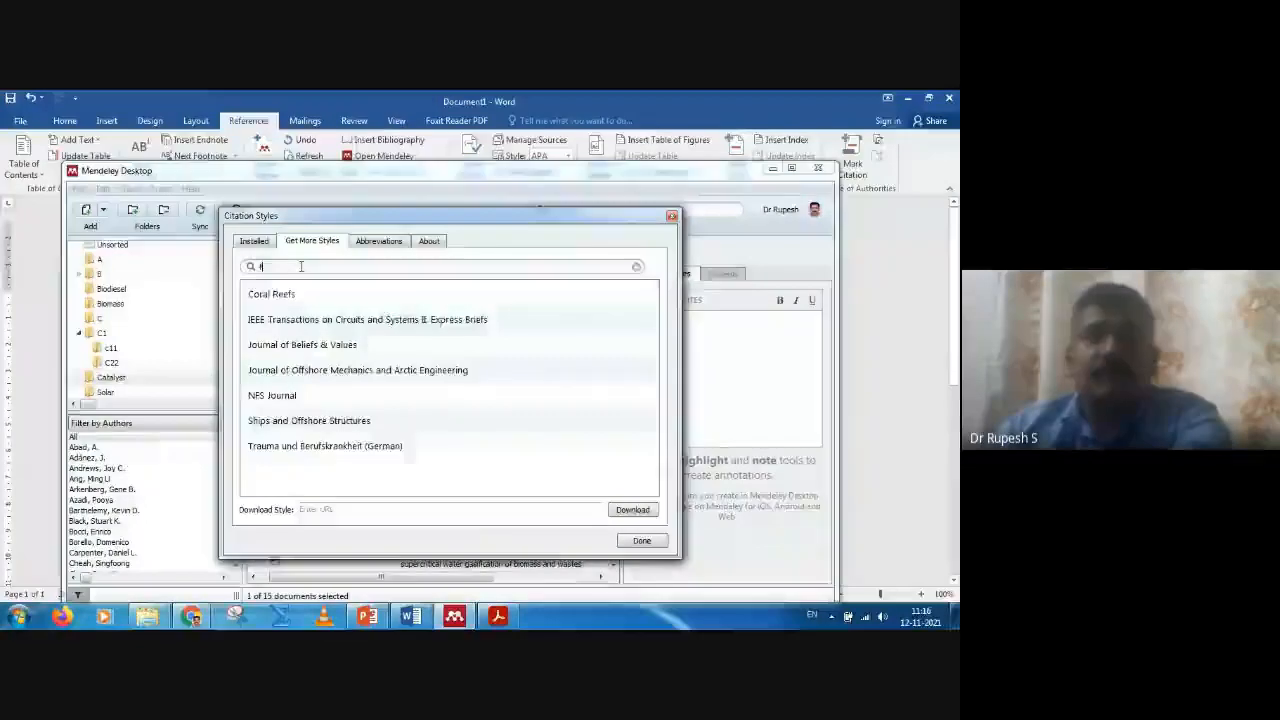
key("BackSpace")
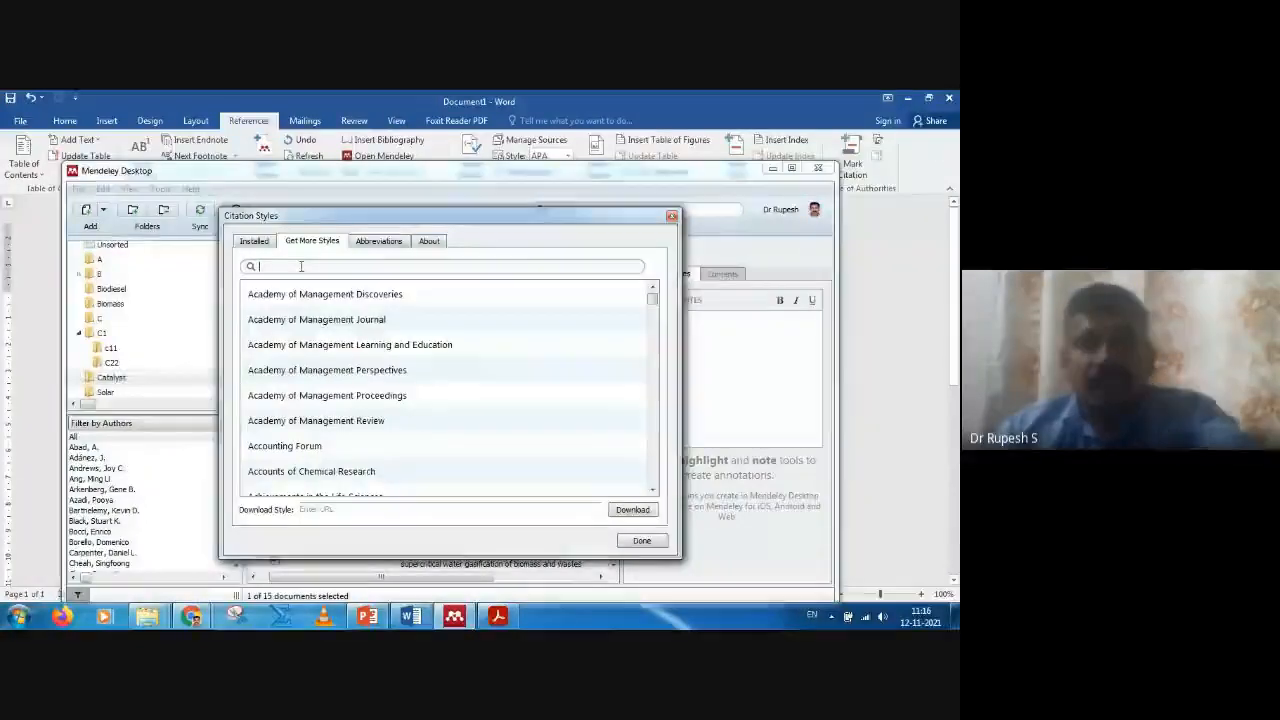
- Install the Academy of Management Journal citation style in Mendeley
left_click(311, 322)
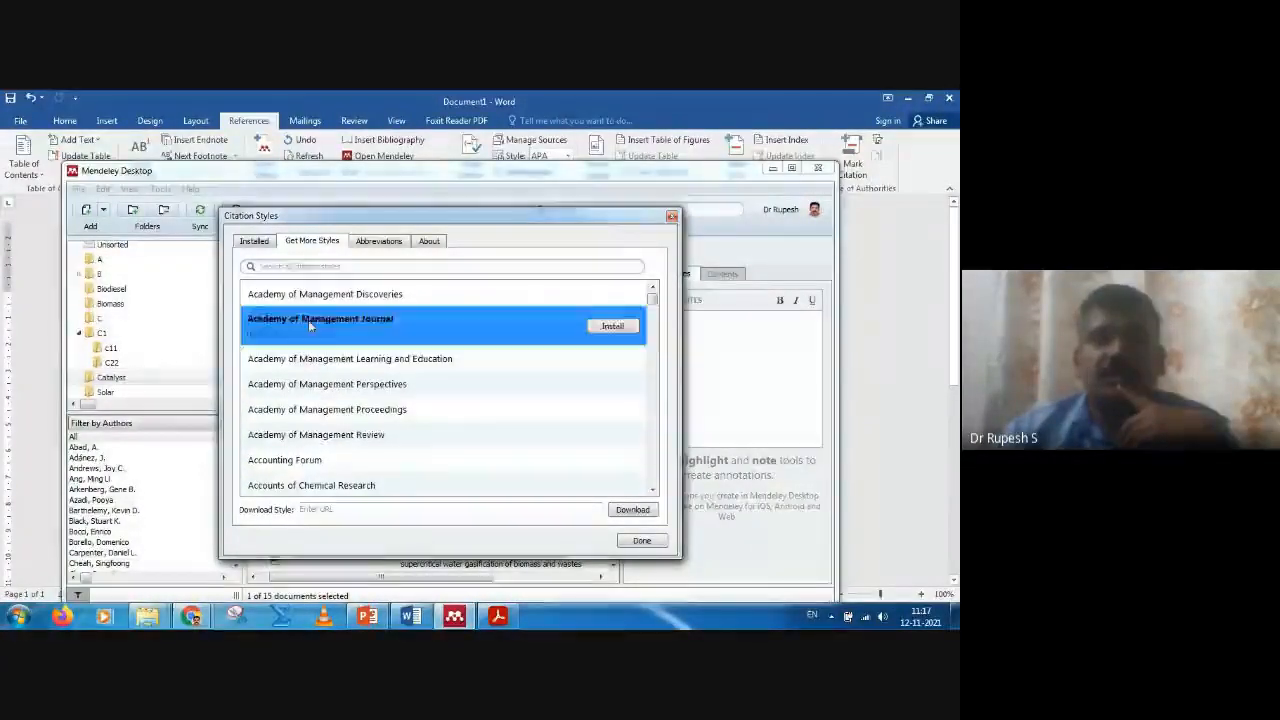
left_click(605, 324)
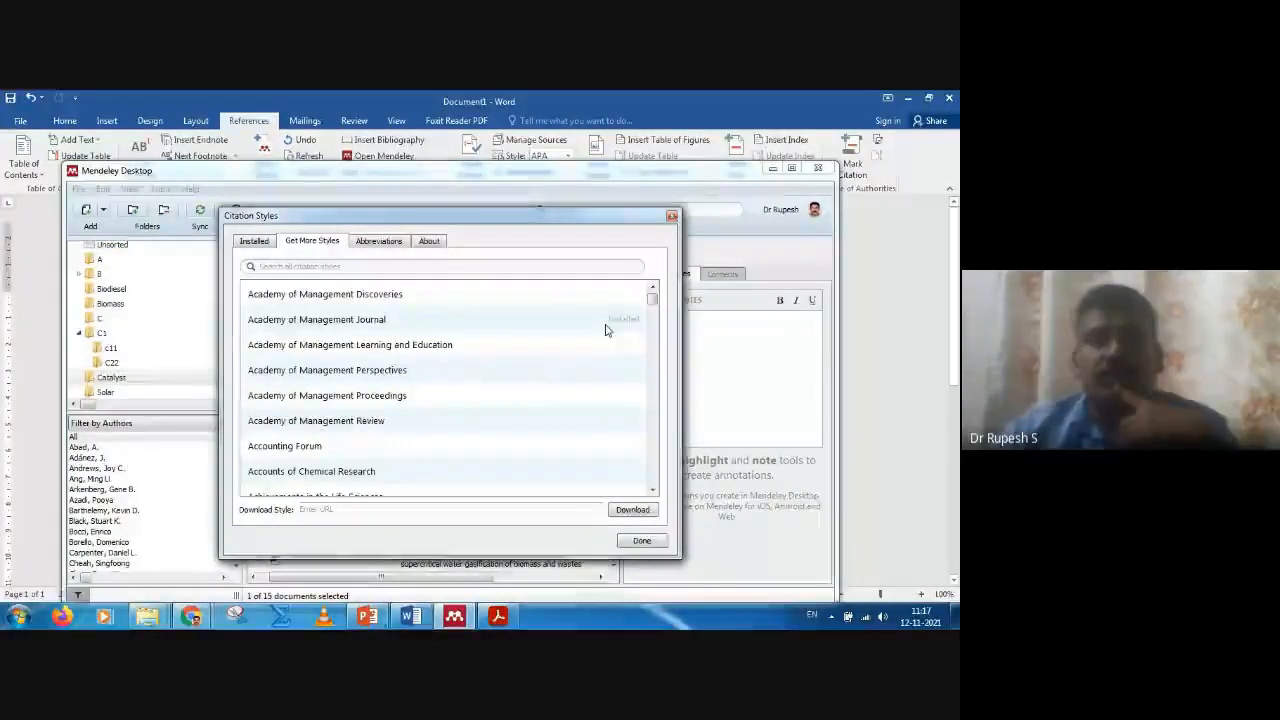
- Make the installed Academy of Management Journal style the active citation style and return to the Word document
left_click(254, 242)
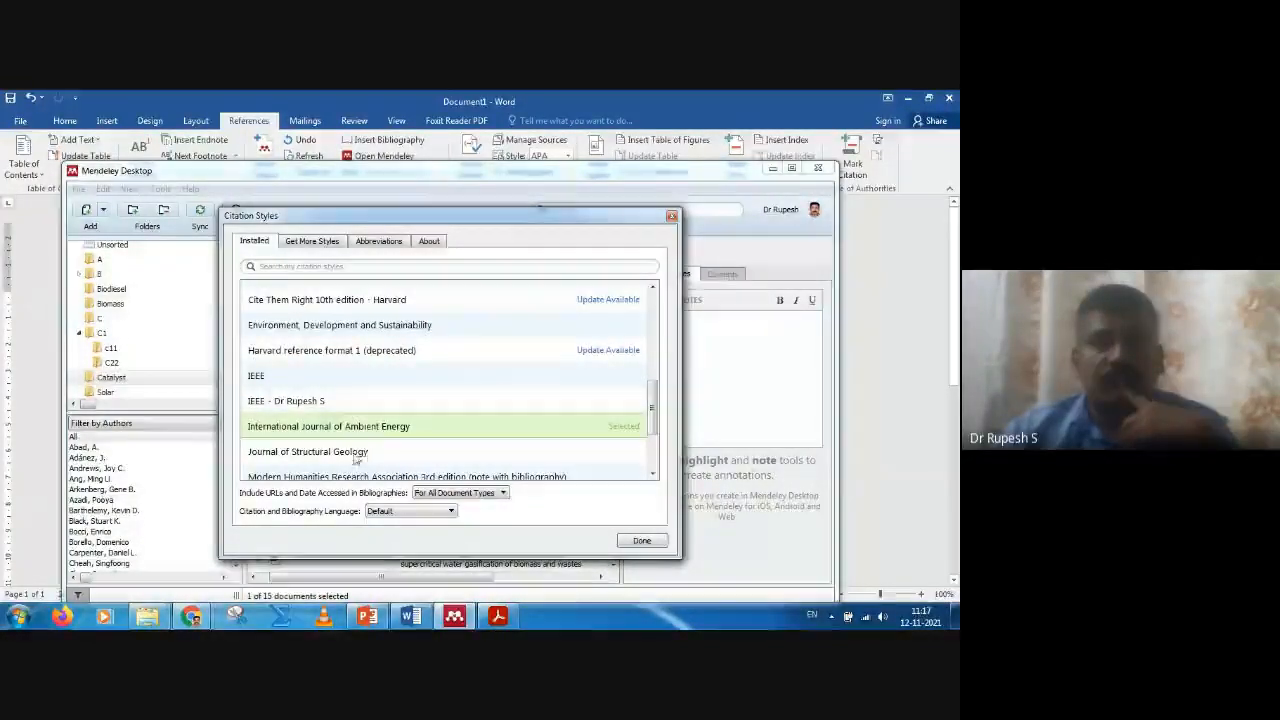
scroll(385, 405, "up", 2)
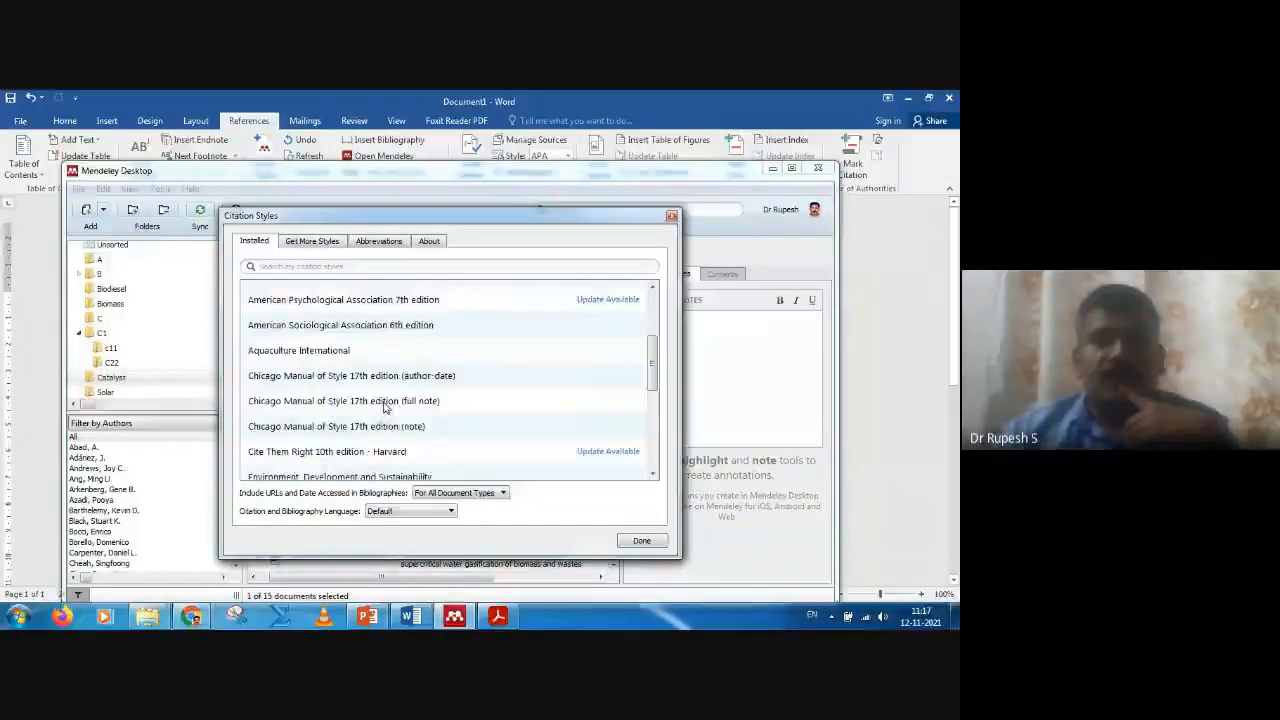
scroll(385, 405, "up", 2)
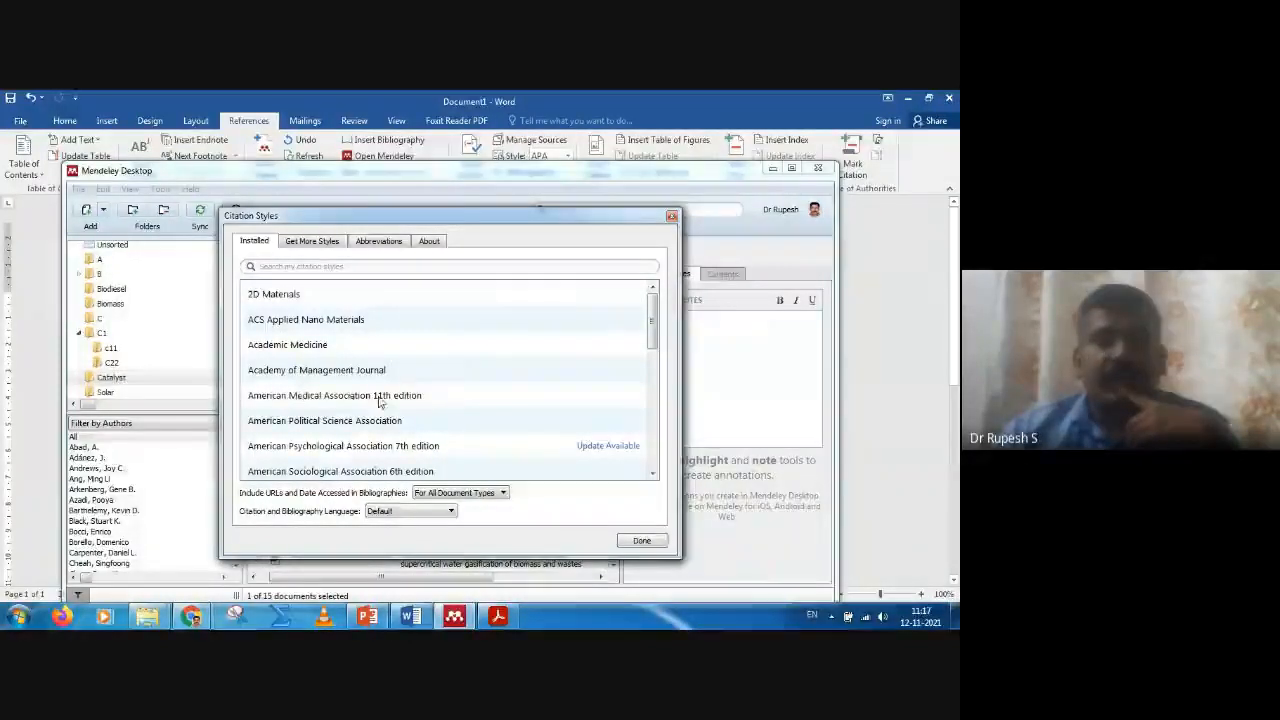
left_click(340, 370)
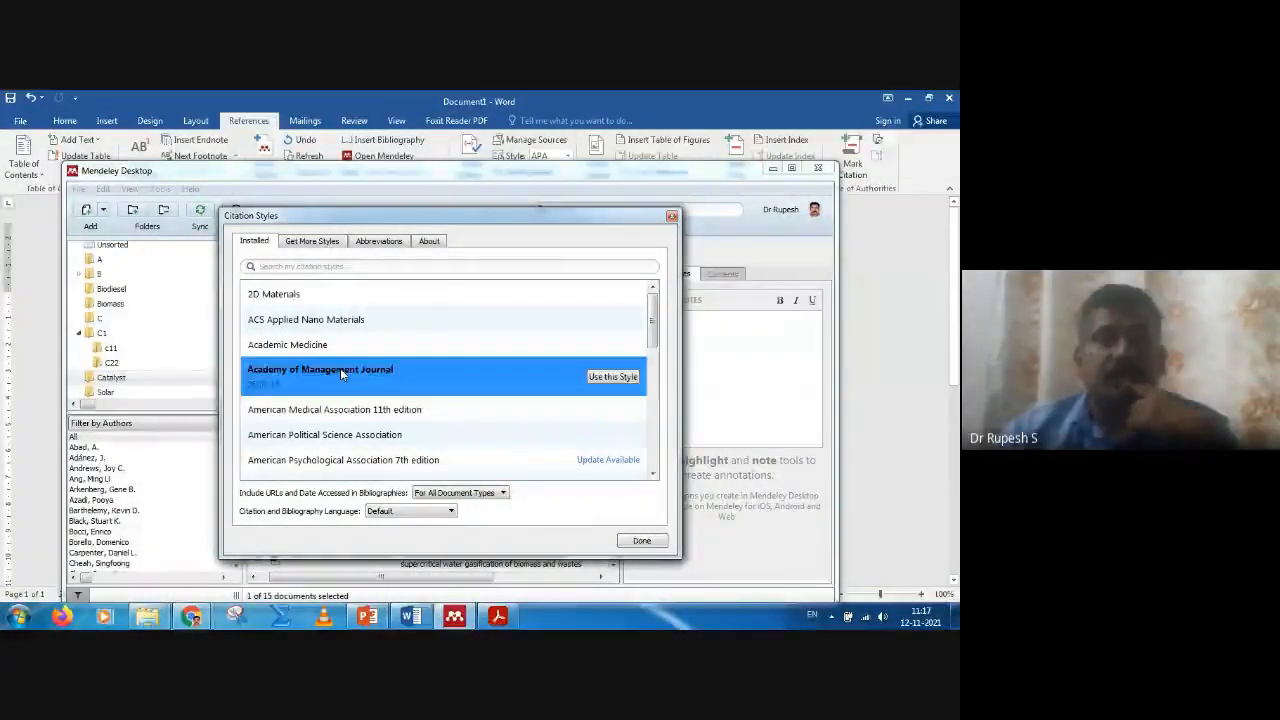
left_click(605, 378)
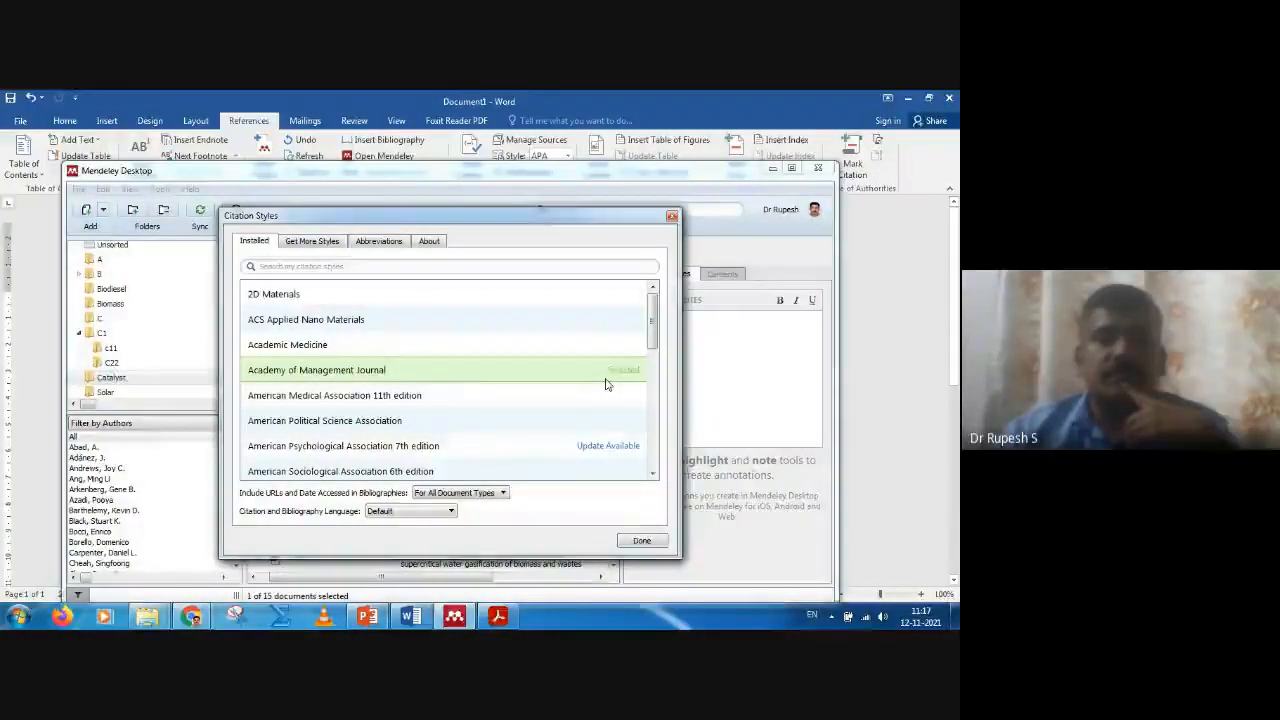
left_click(368, 92)
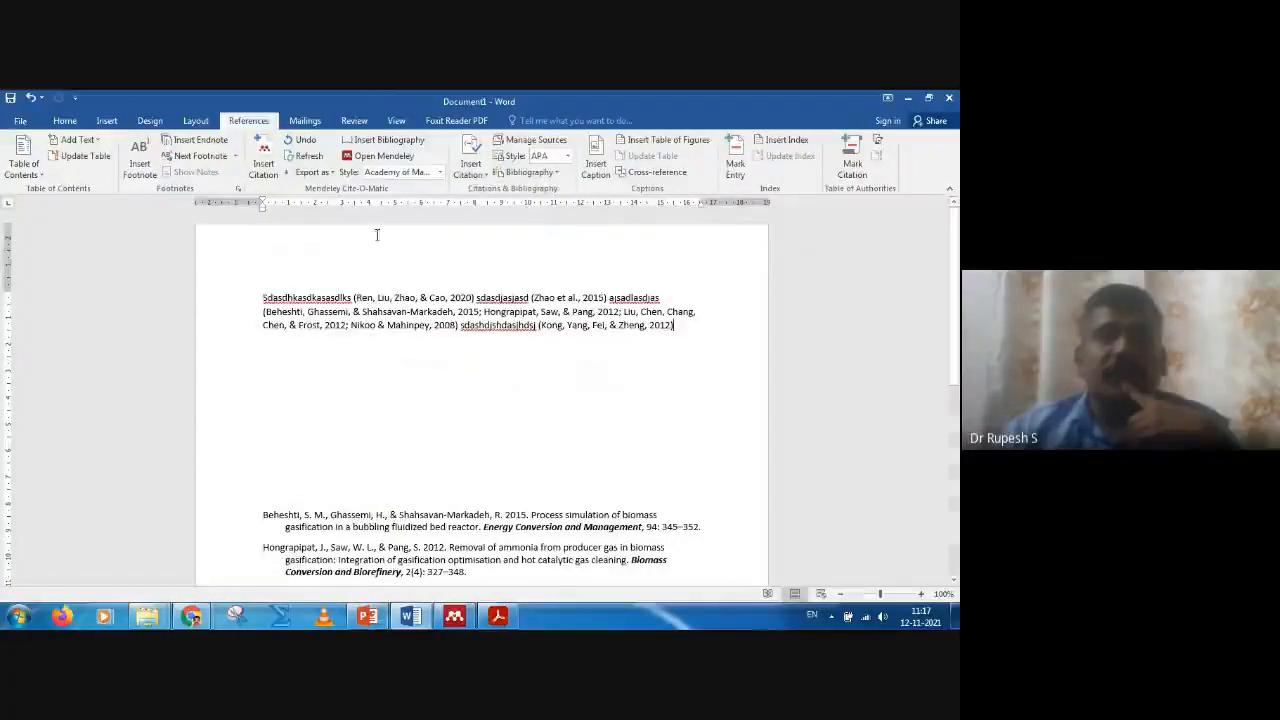
- Compare the citations in American Medical Association 11th edition style, finishing back on the Academy of Management Journal style
left_click(441, 172)
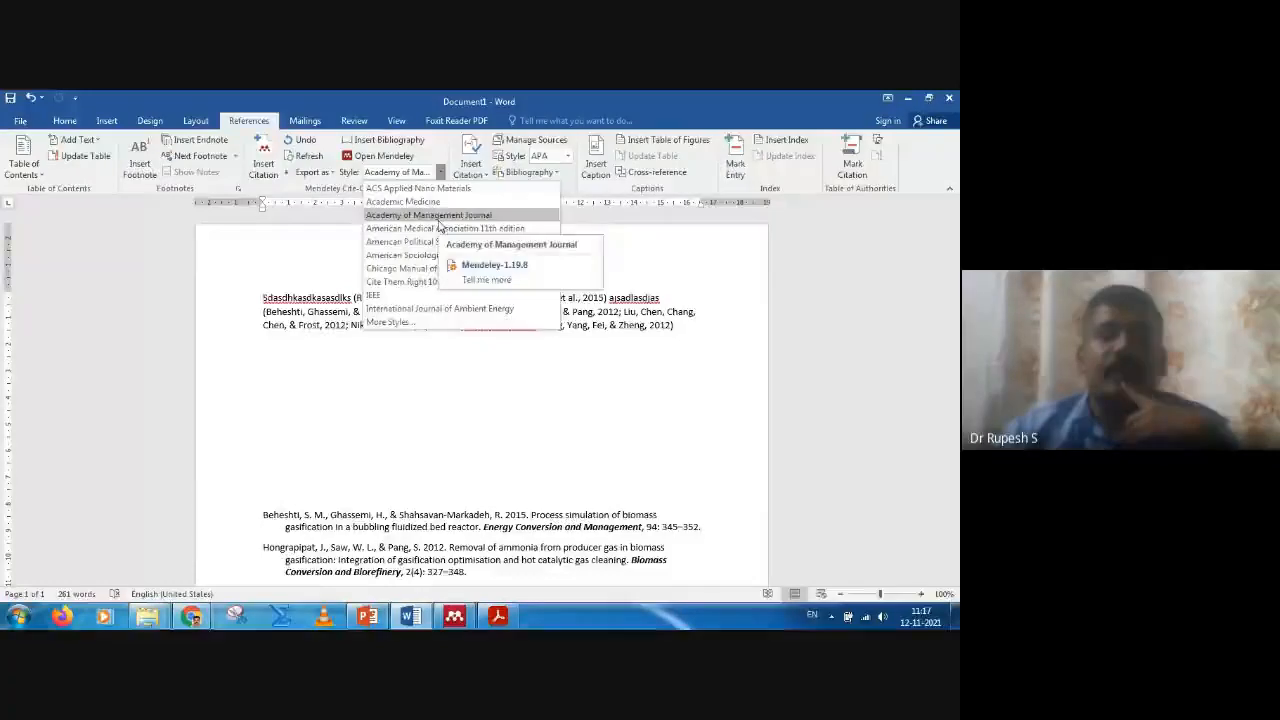
left_click(438, 215)
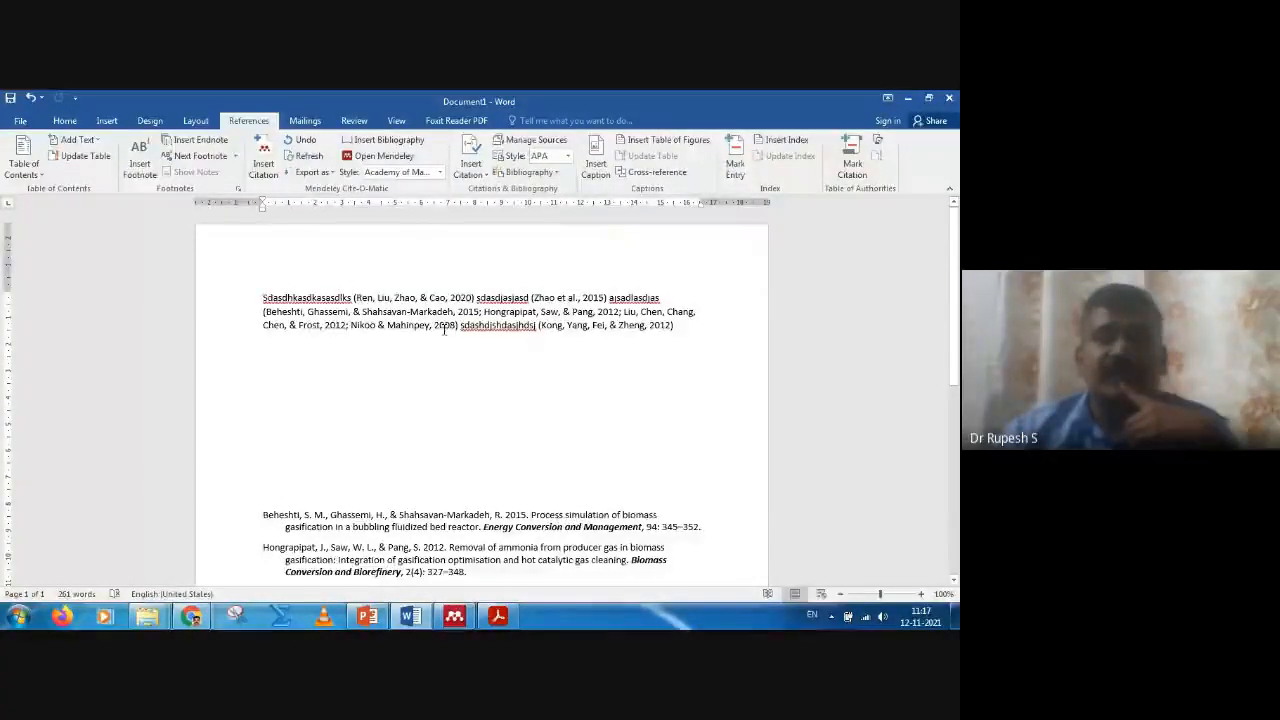
left_click(441, 172)
left_click(417, 230)
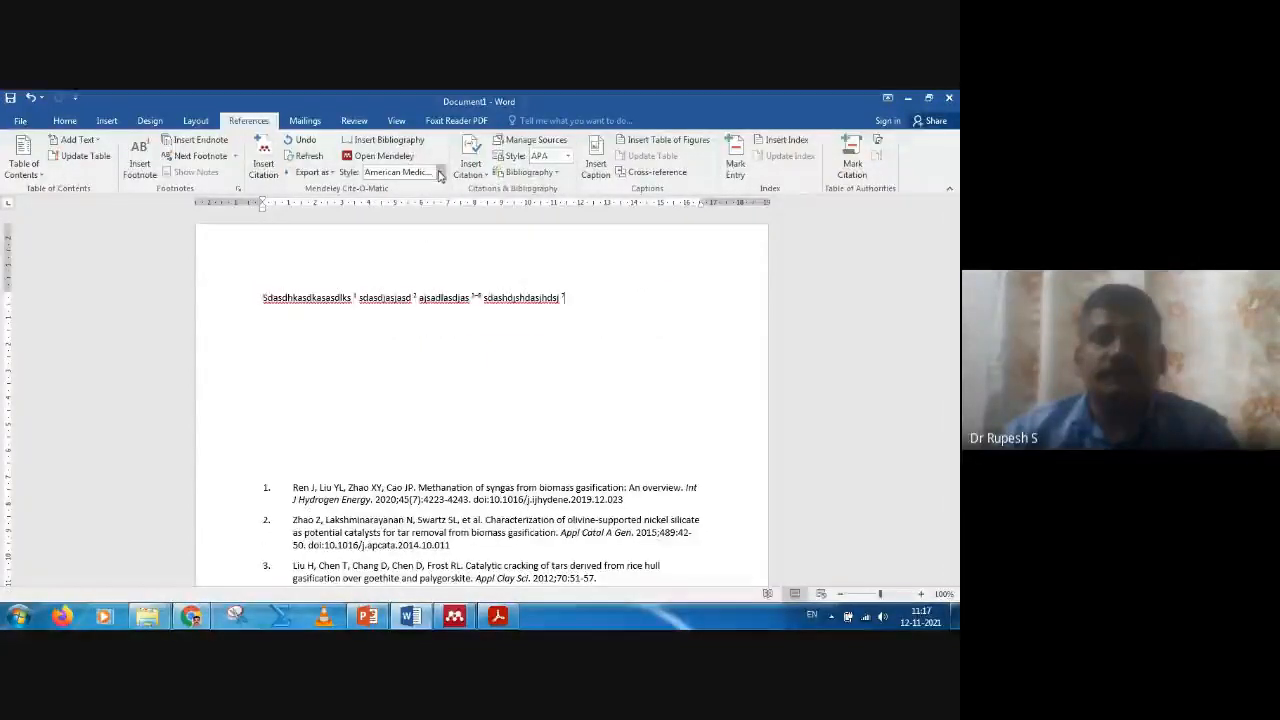
left_click(441, 172)
left_click(432, 215)
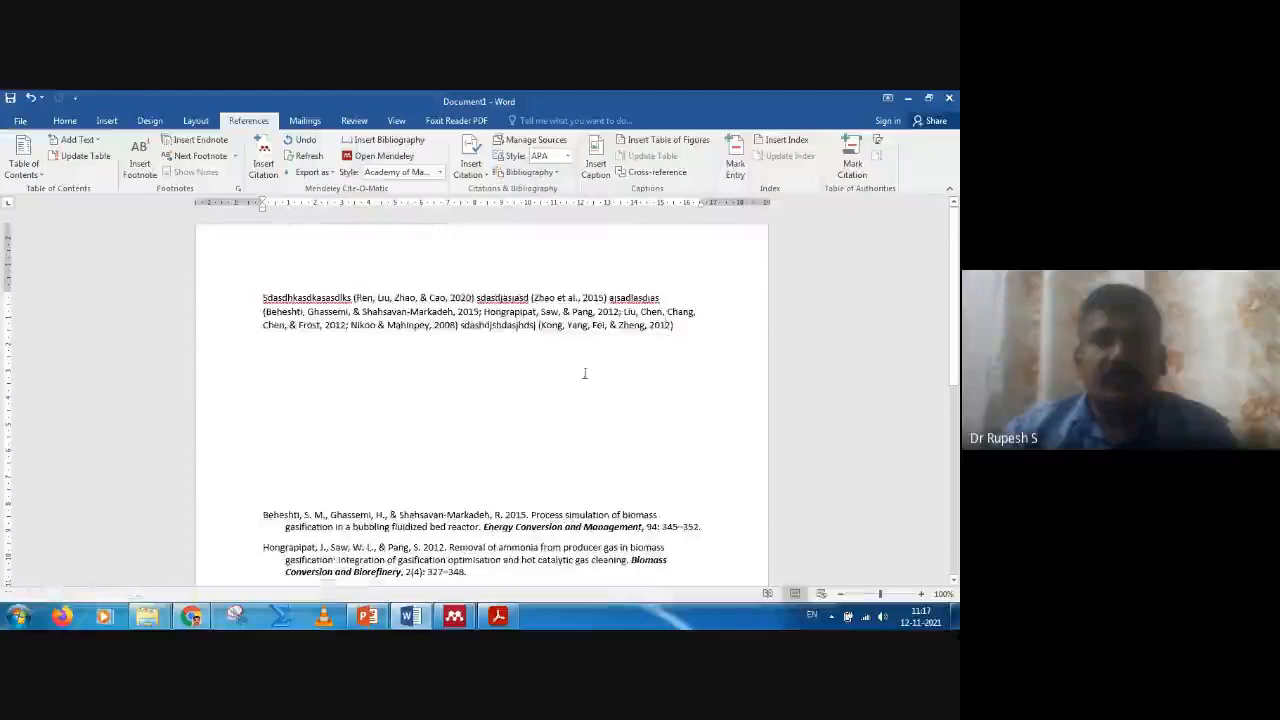
- Install the ACS Applied Materials & Interfaces citation style from Mendeley's catalogue of additional styles
left_click(439, 172)
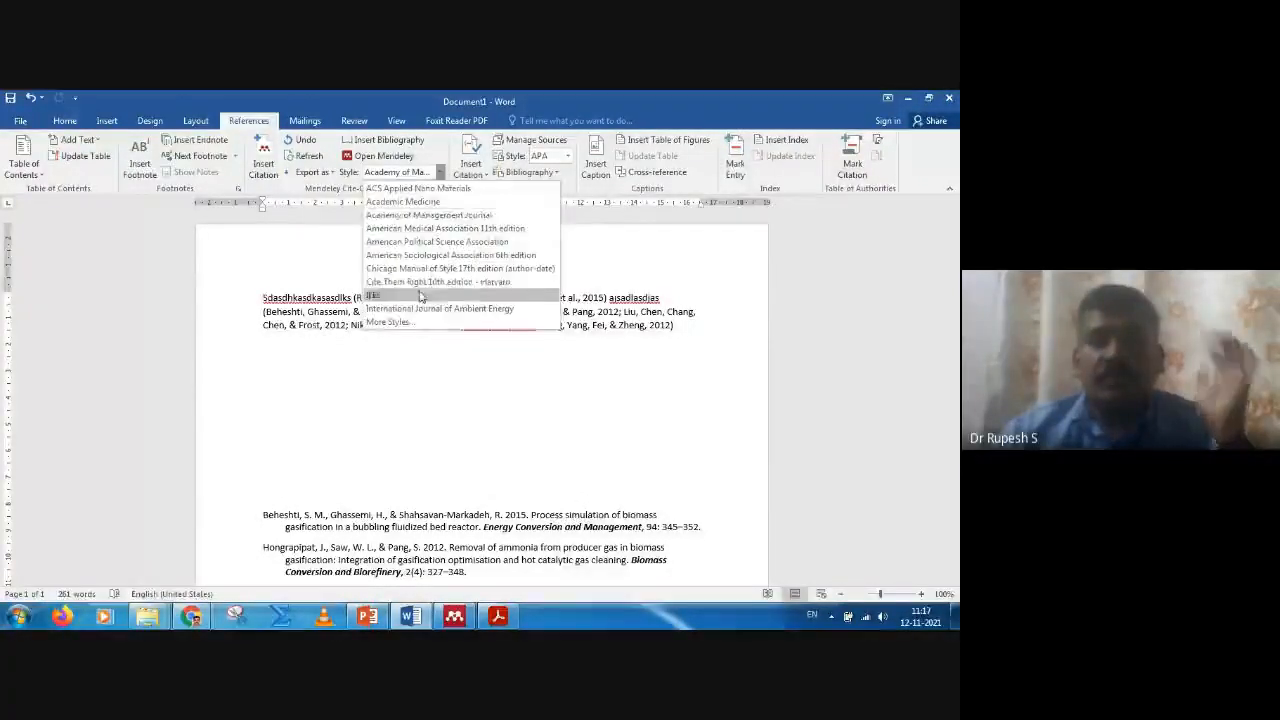
left_click(388, 322)
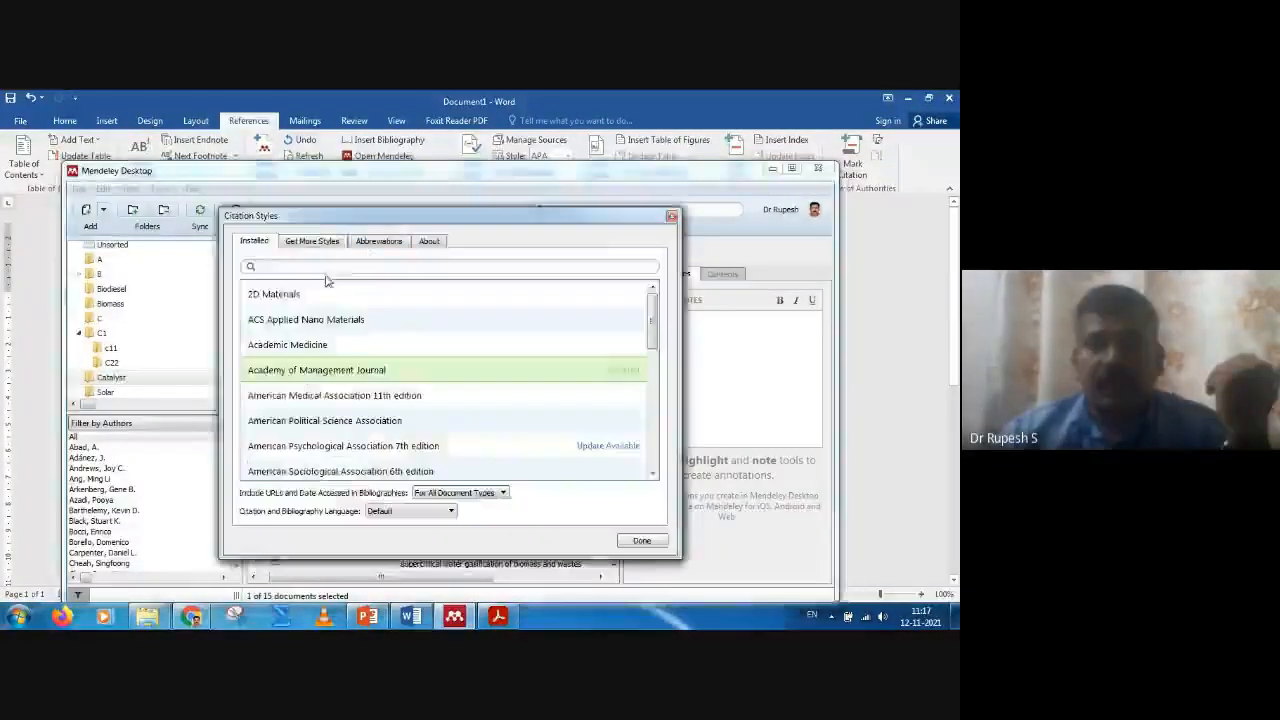
left_click(334, 244)
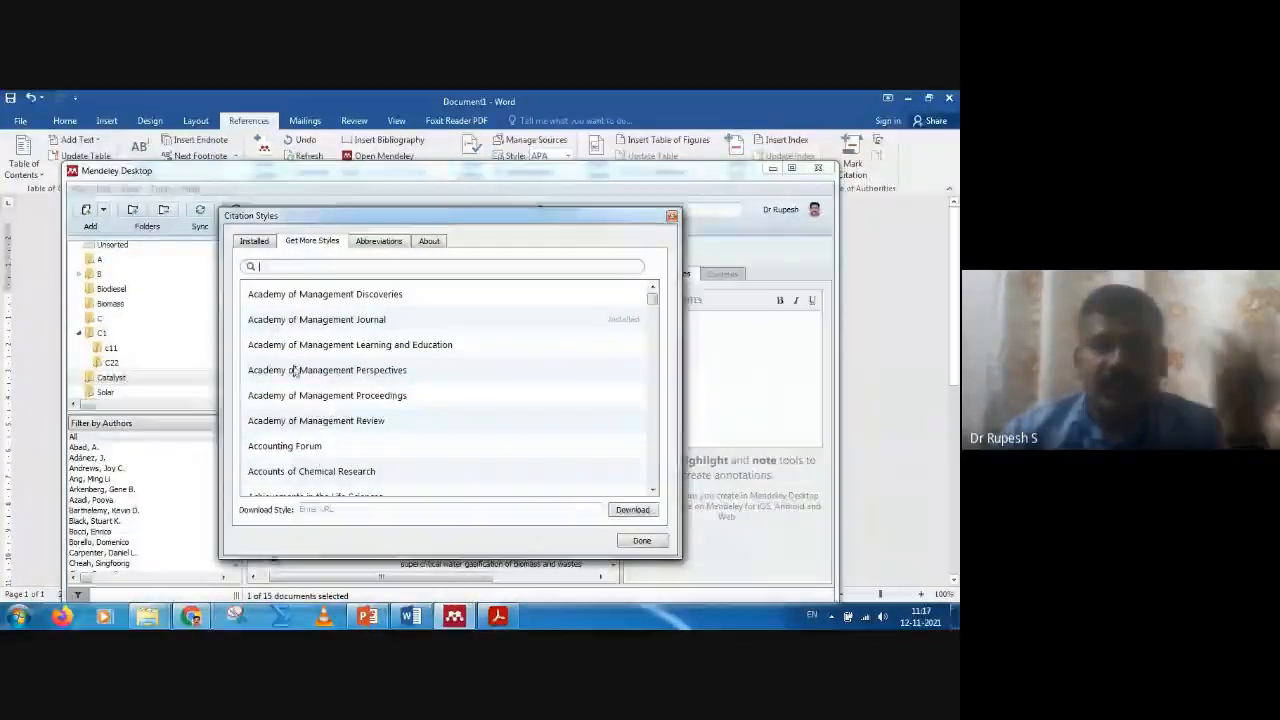
scroll(352, 387, "down", 1)
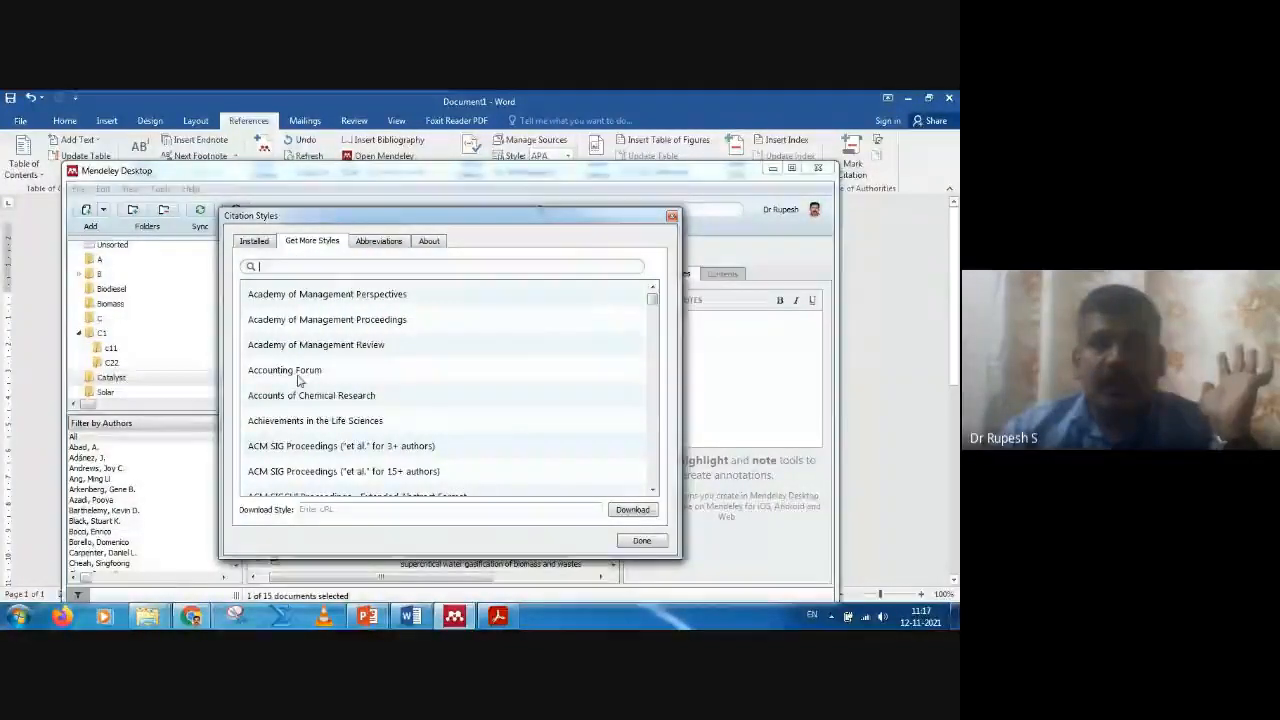
scroll(299, 376, "down", 2)
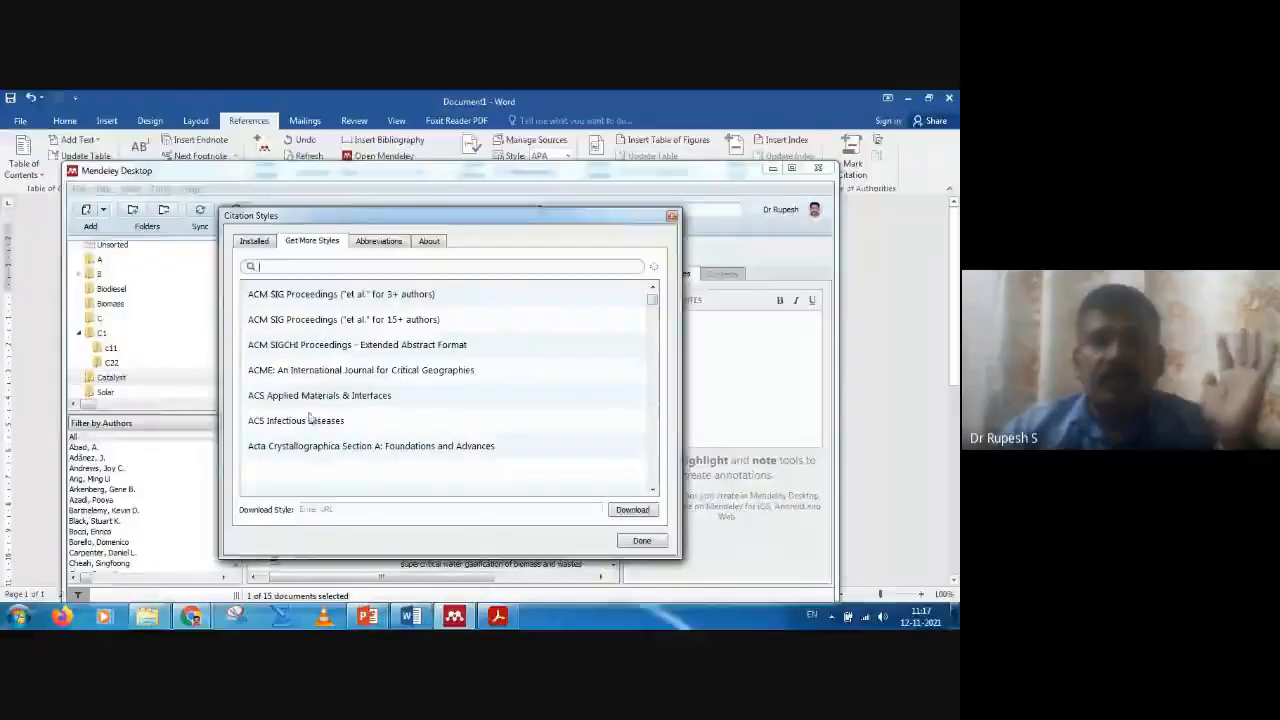
left_click(327, 397)
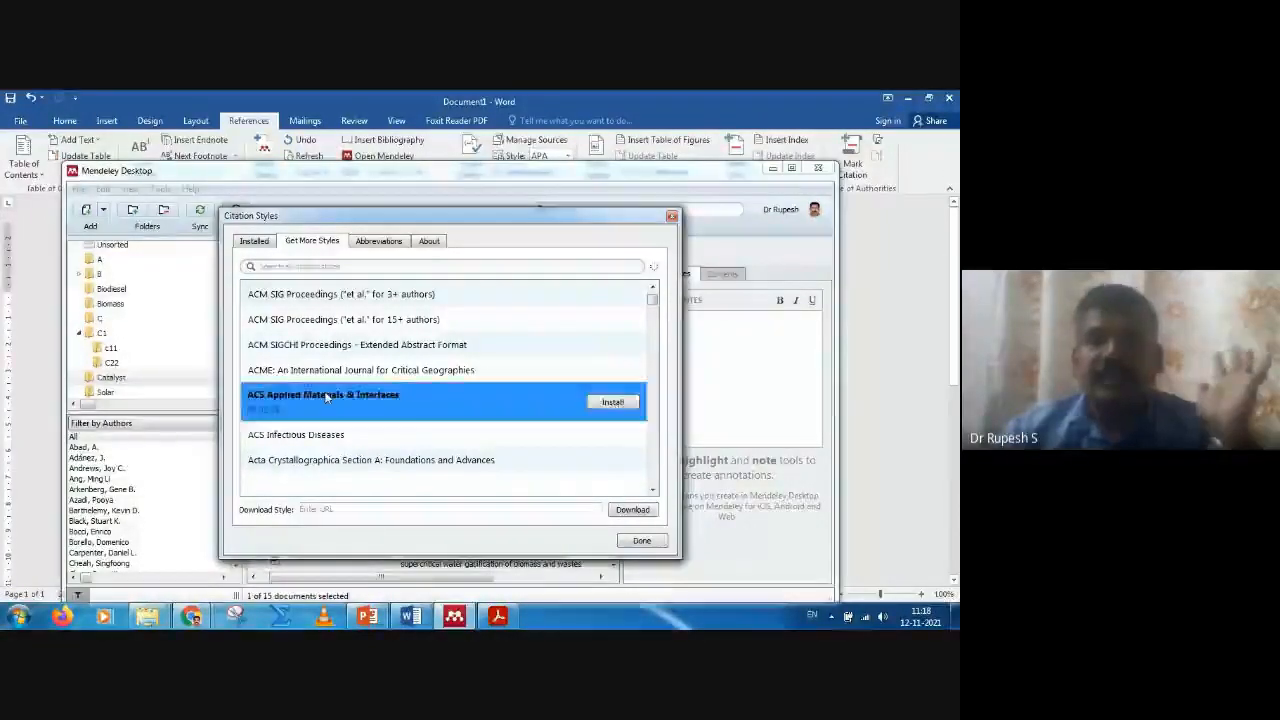
left_click(615, 403)
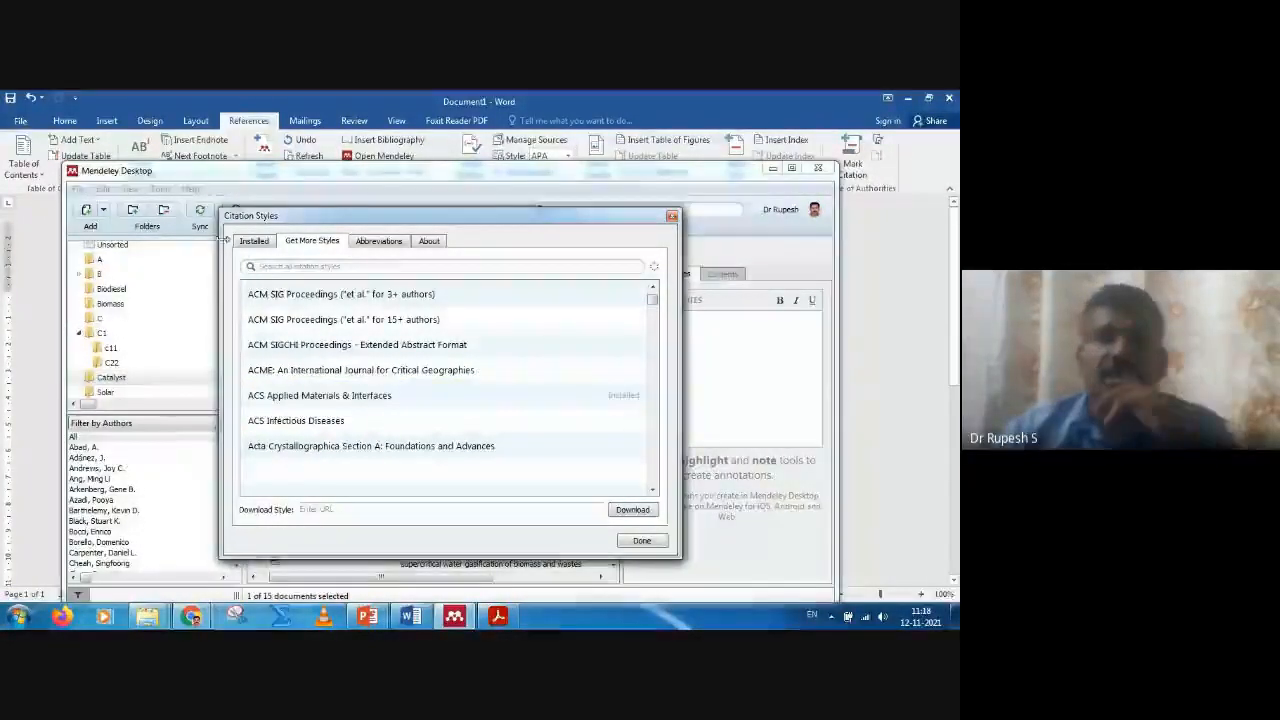
- Make the installed ACS Applied Materials & Interfaces style the active citation style and close the Citation Styles dialog
left_click(255, 243)
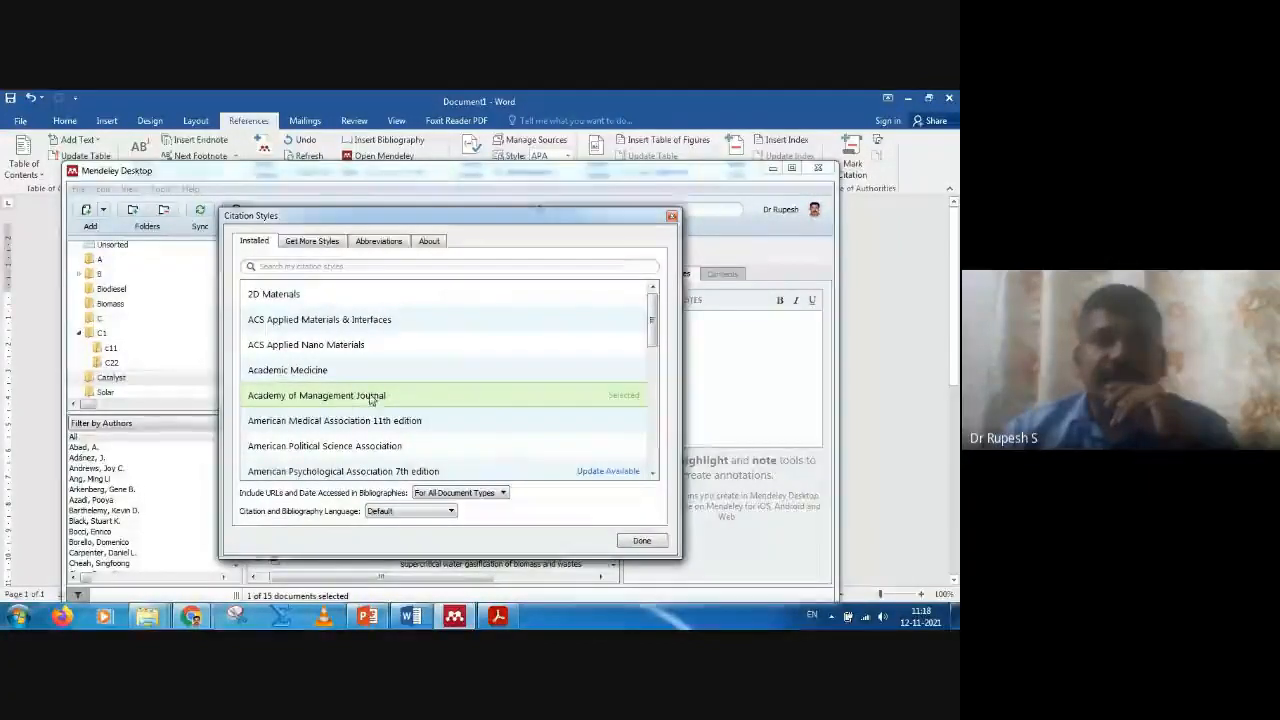
left_click(355, 318)
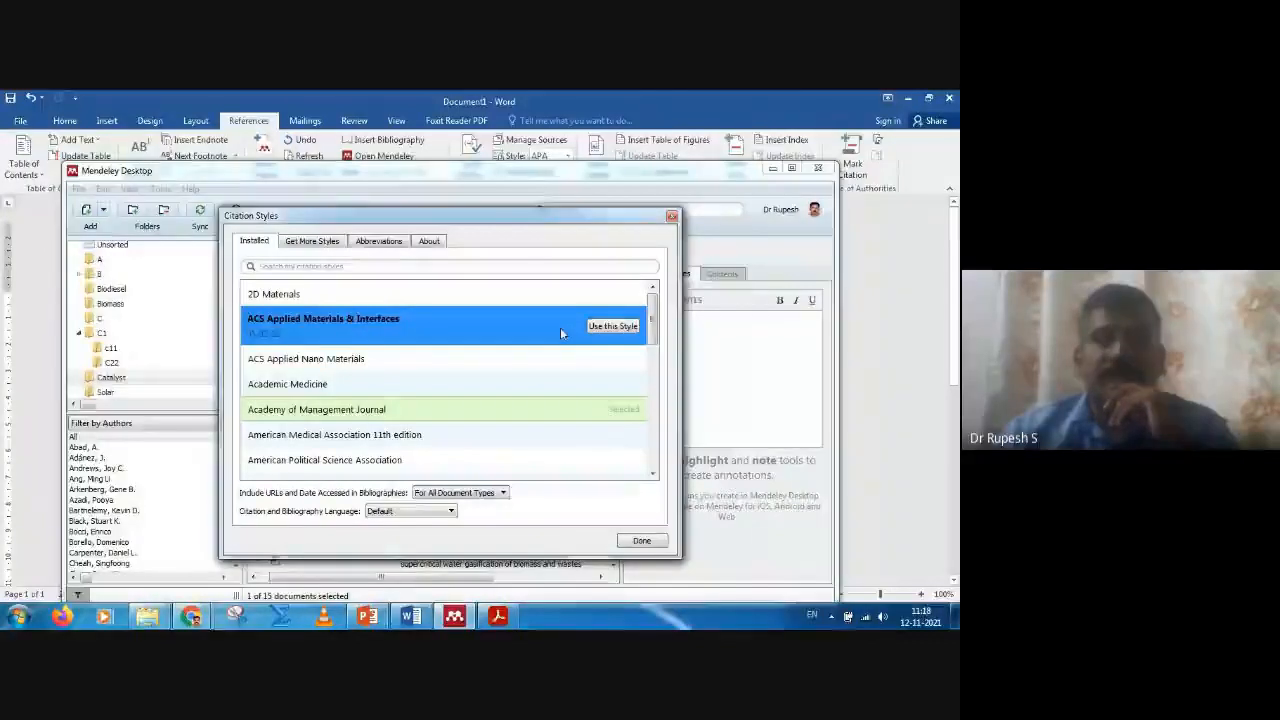
left_click(612, 327)
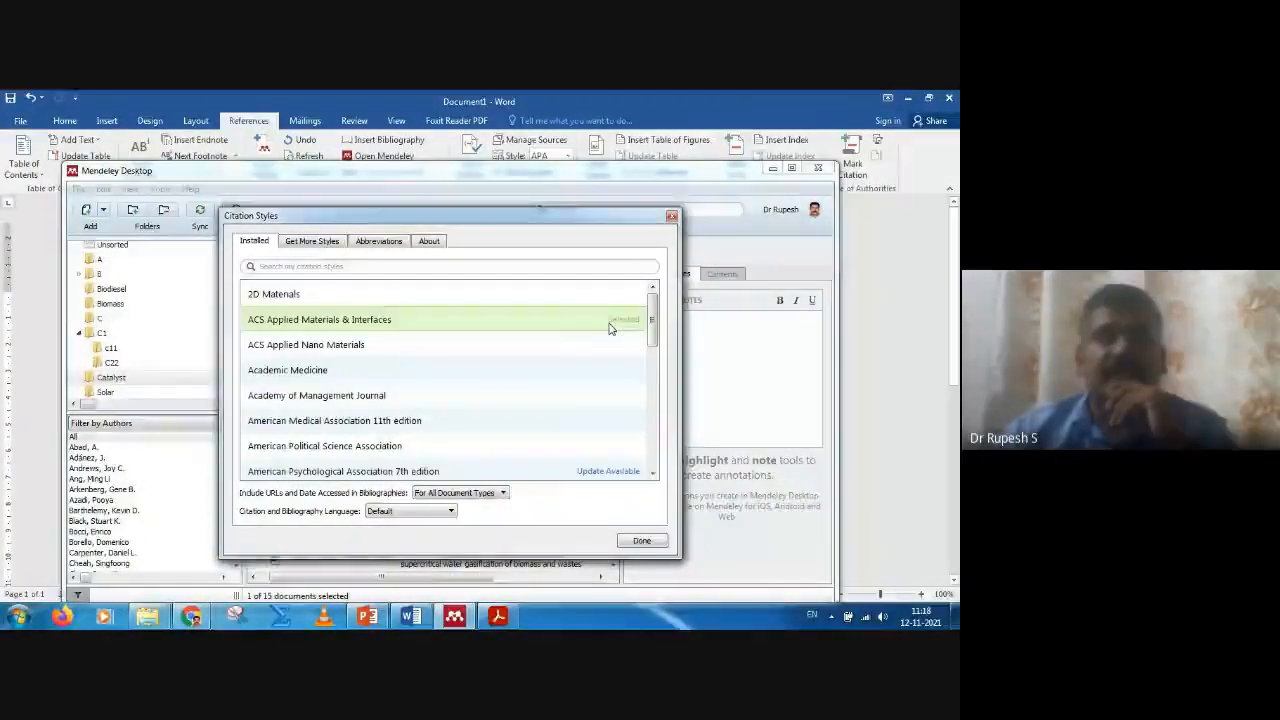
left_click(300, 242)
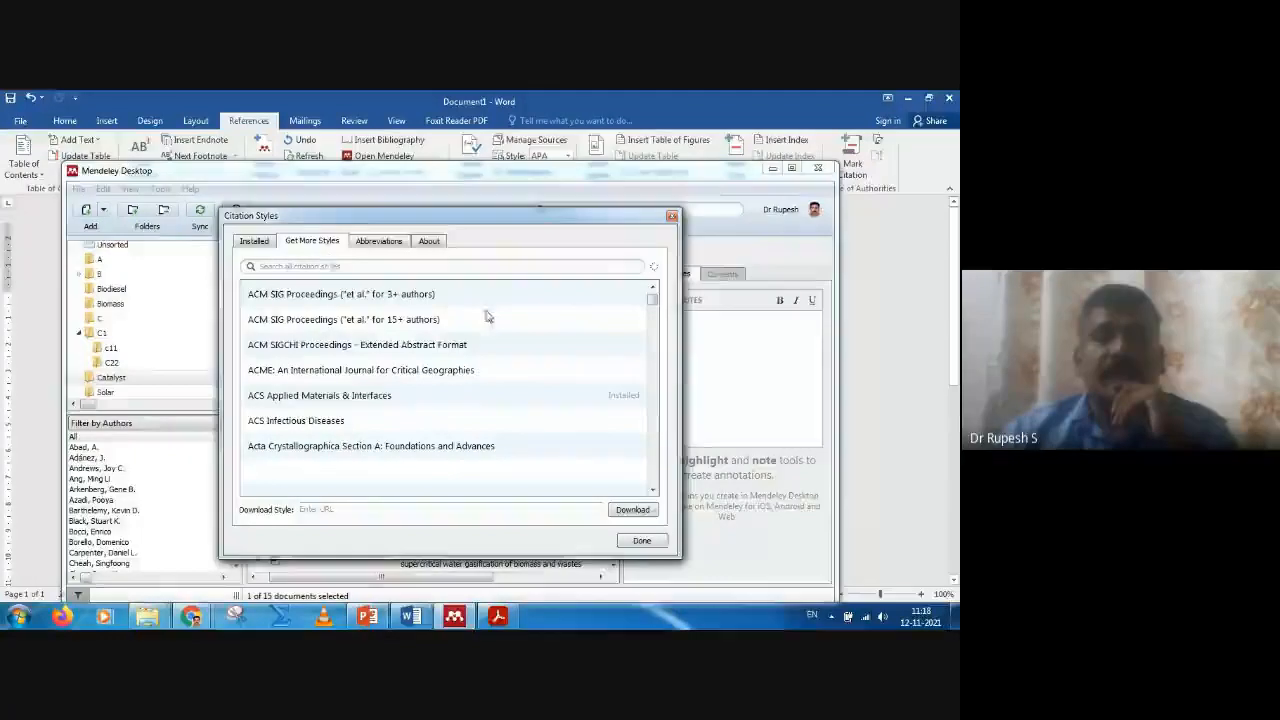
left_click(254, 241)
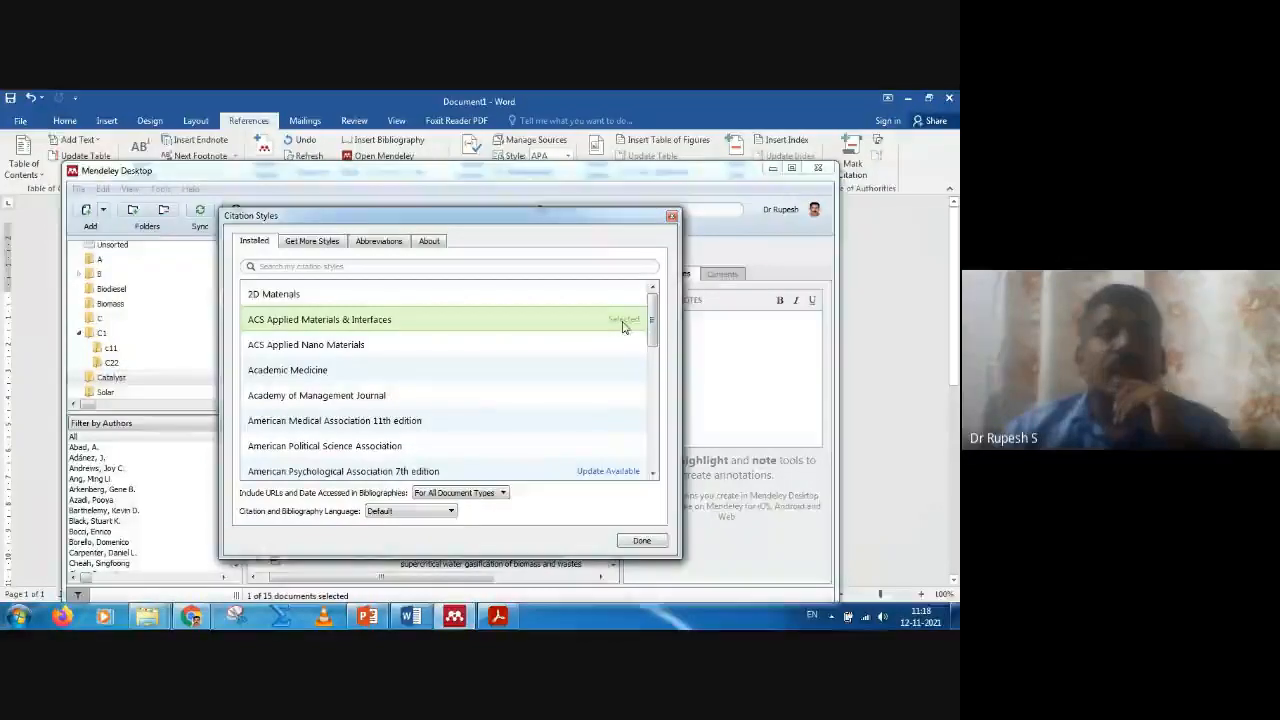
left_click(394, 175)
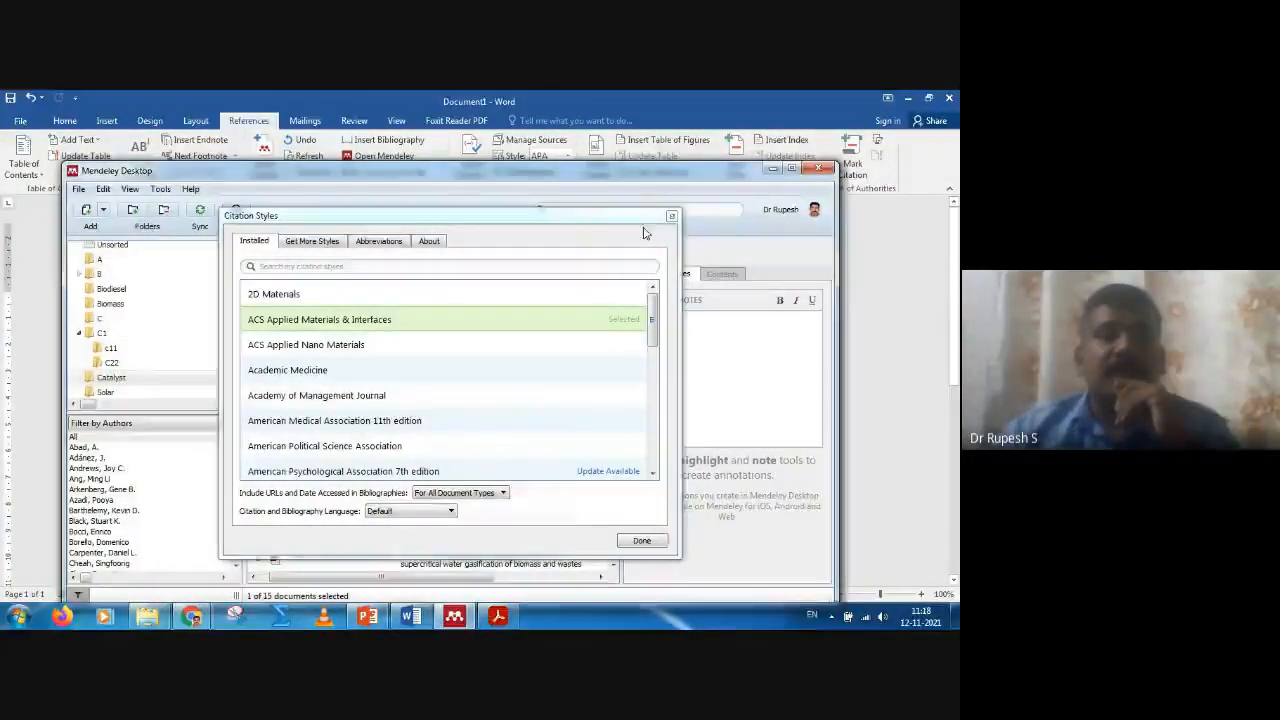
left_click(672, 218)
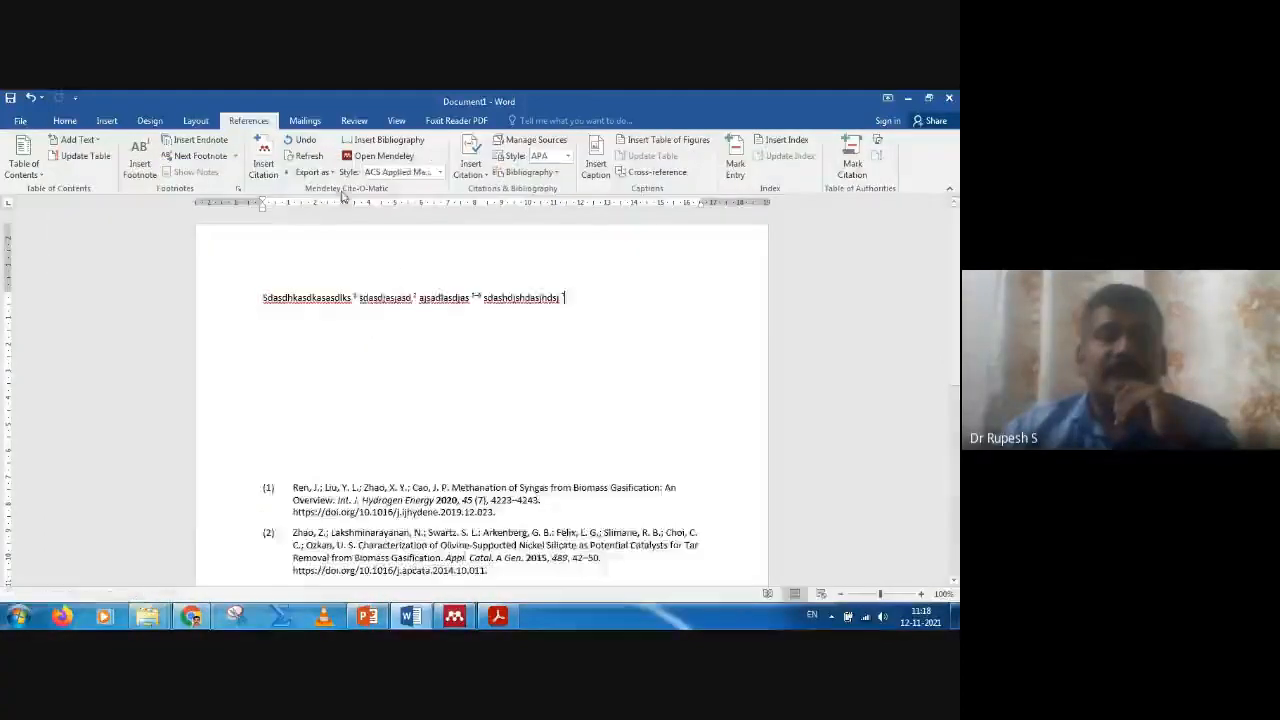
- Select ACS Applied Materials & Interfaces as the Mendeley style in the Word document and review the citations and bibliography
left_click(439, 172)
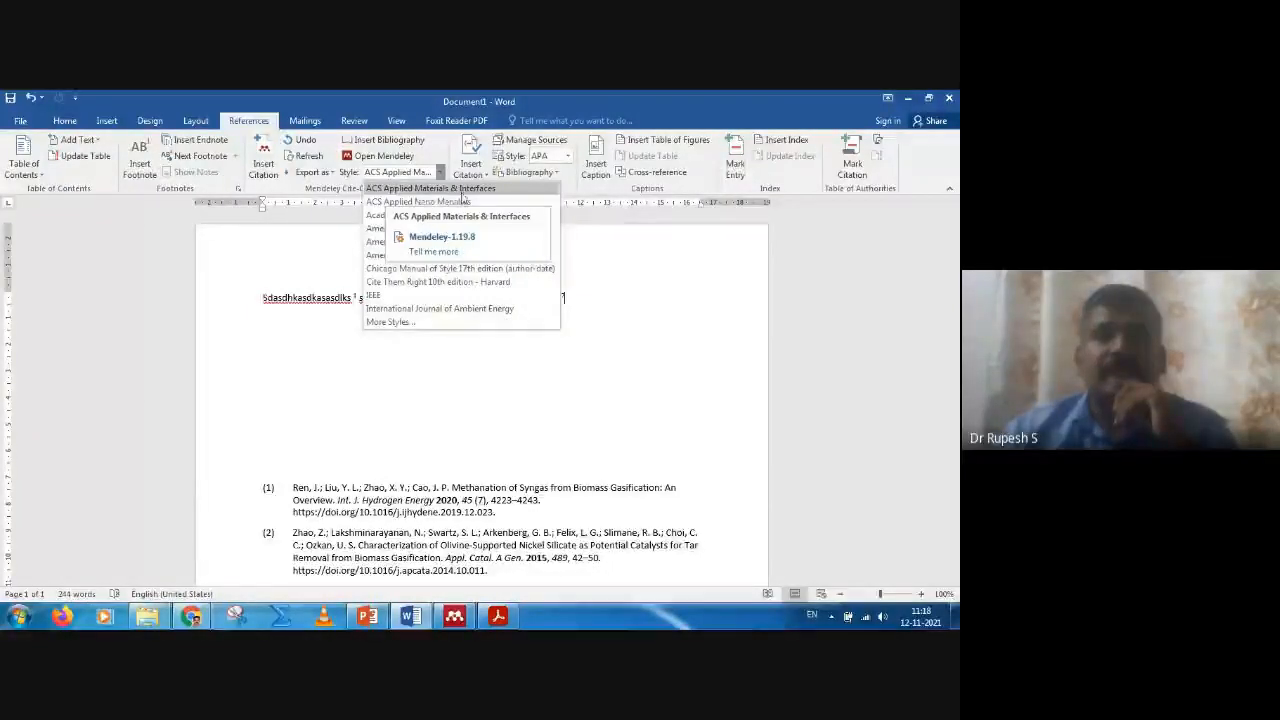
left_click(464, 195)
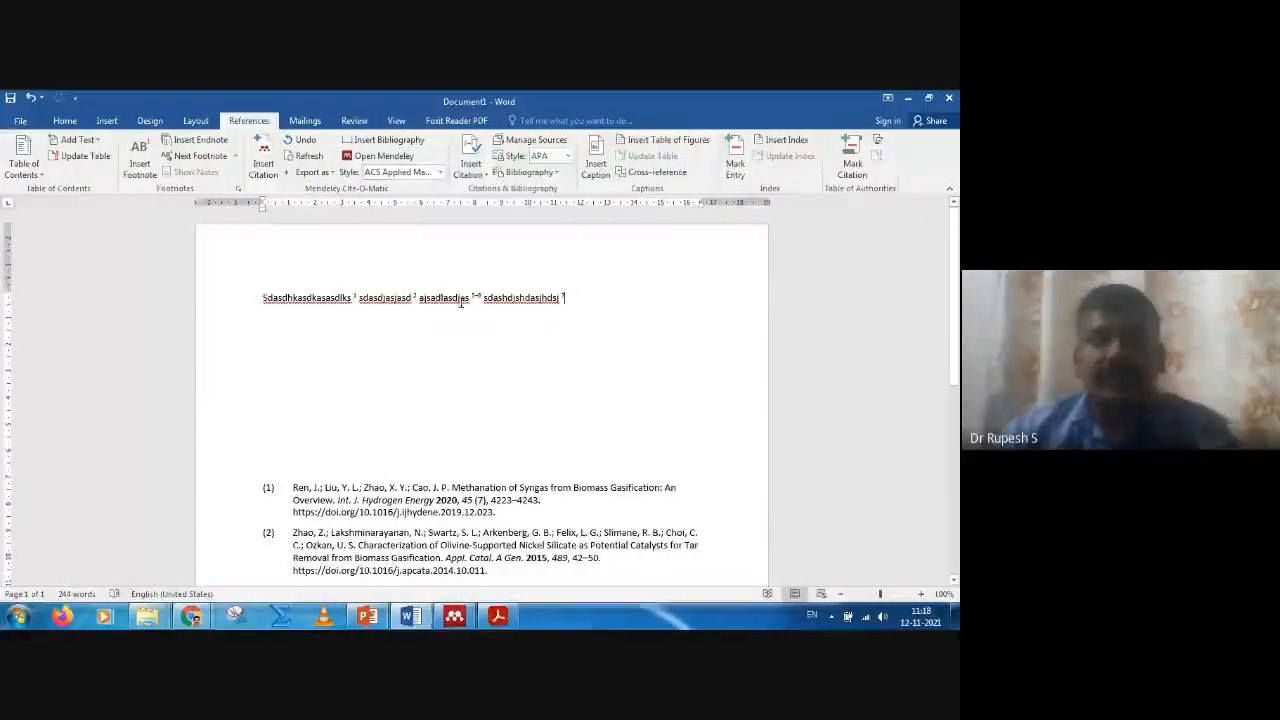
scroll(519, 499, "down", 5)
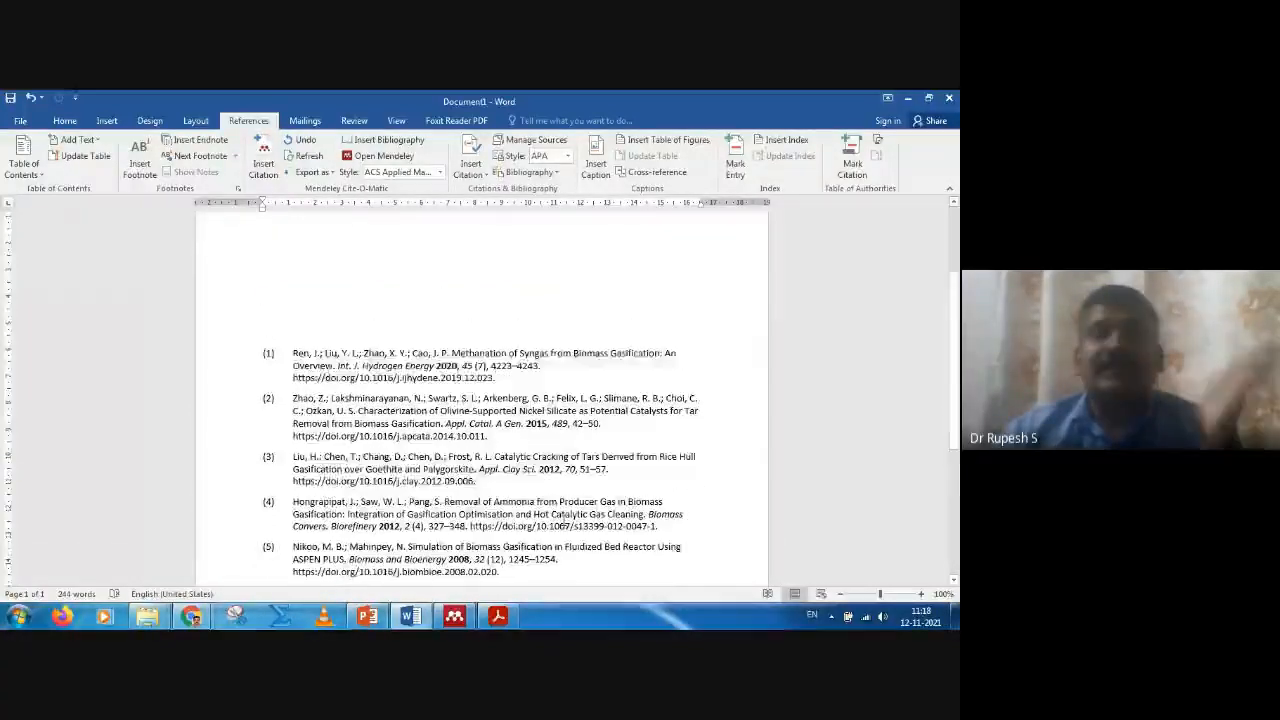
scroll(412, 245, "up", 4)
- Switch the document's citations to Academy of Management Journal style for comparison, and return them to ACS Applied Materials & Interfaces
left_click(439, 172)
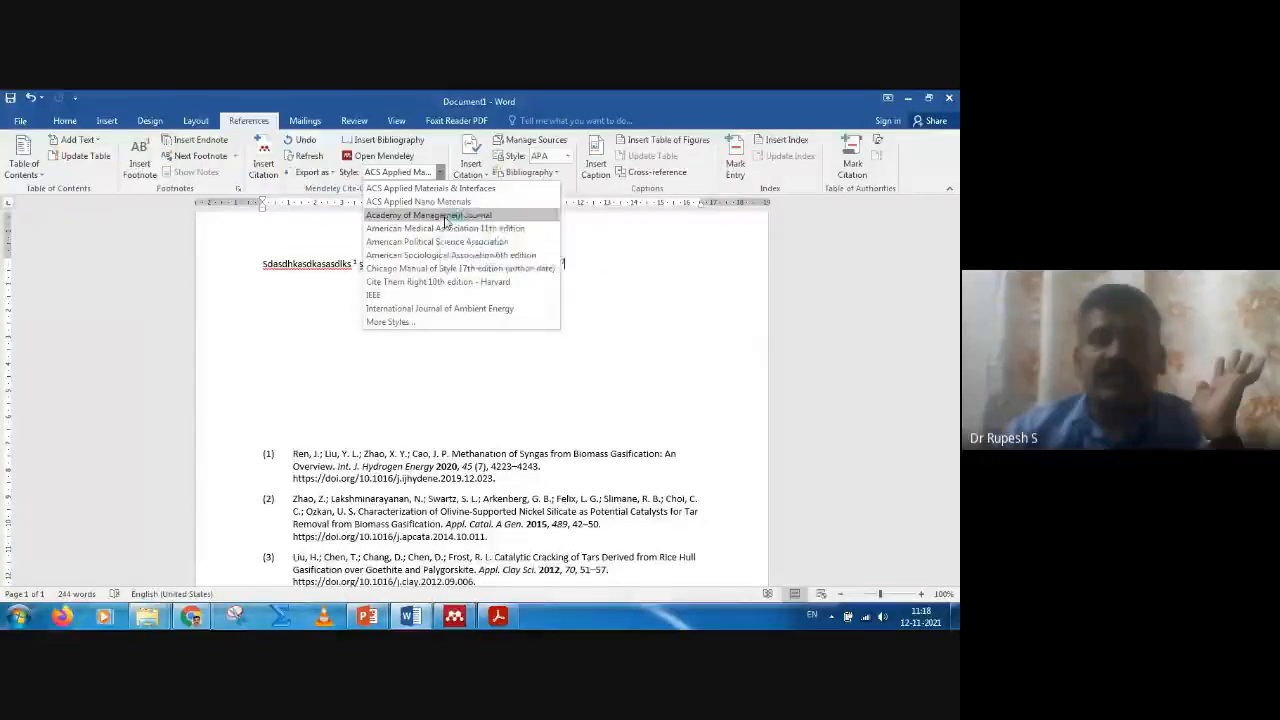
left_click(447, 216)
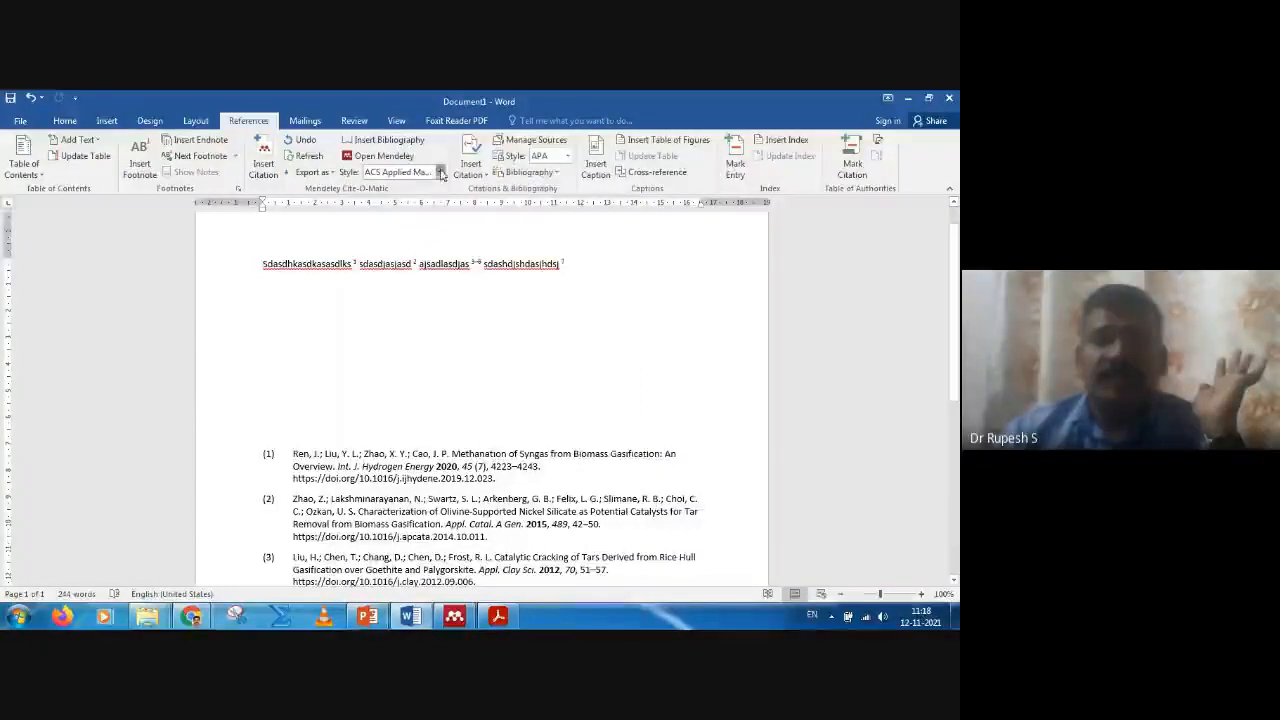
left_click(416, 175)
left_click(461, 218)
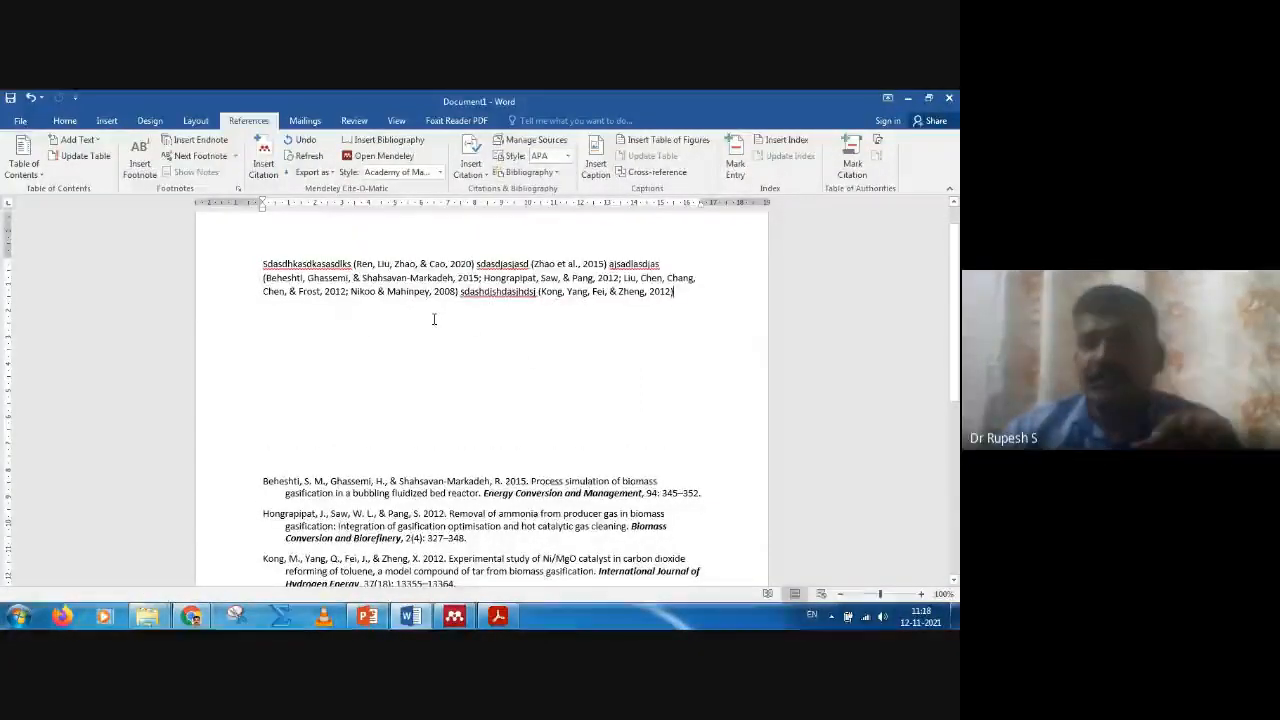
left_click(440, 173)
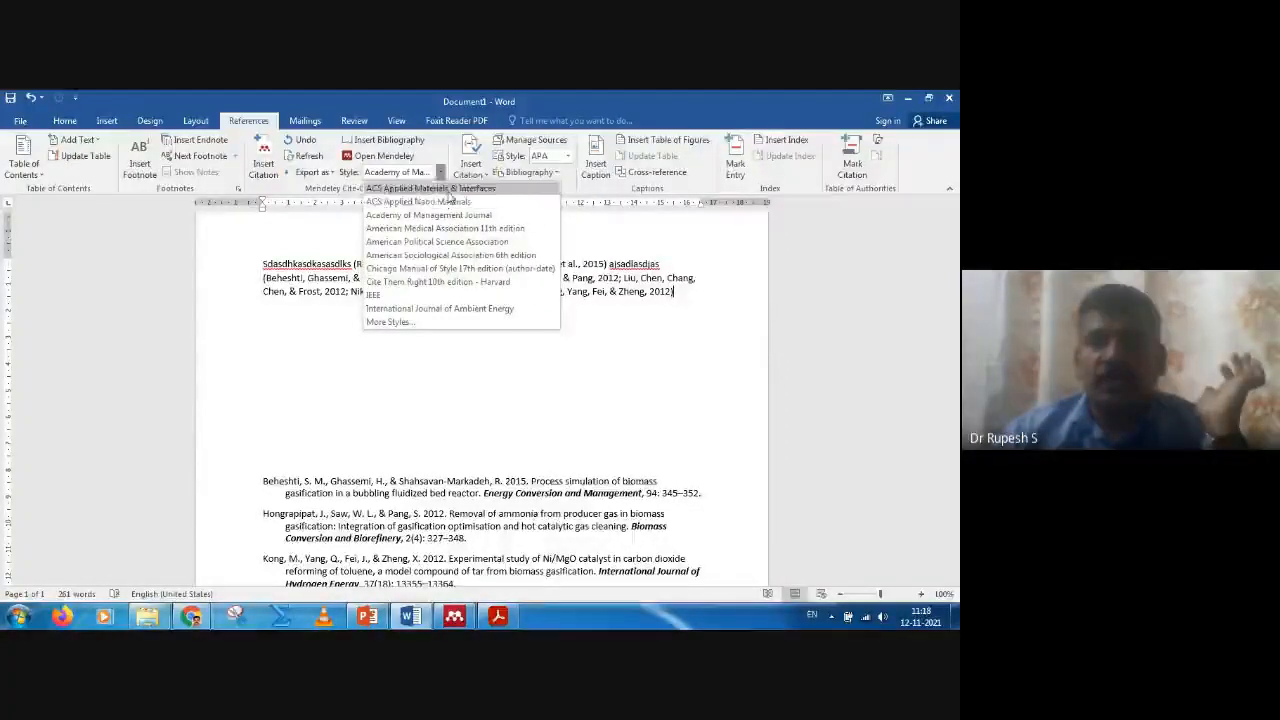
left_click(440, 189)
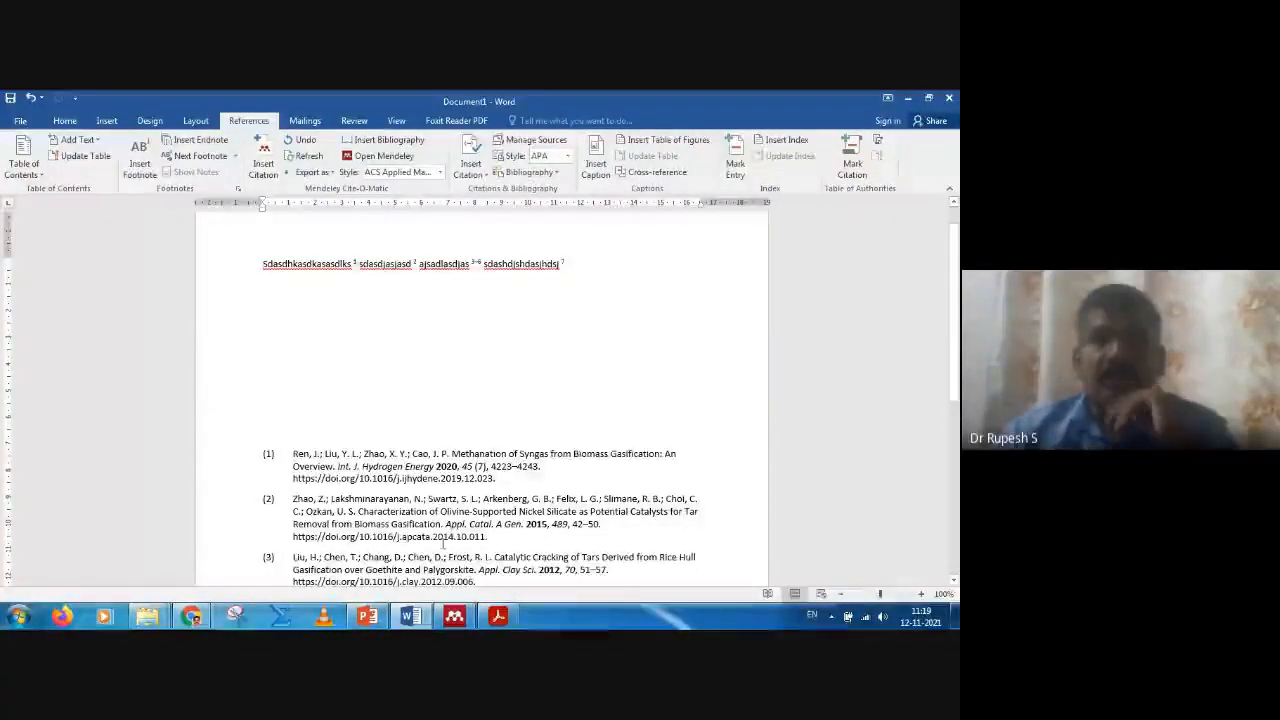
- Switch to the PowerPoint presentation and show the closing THANK YOU slide
left_click(372, 622)
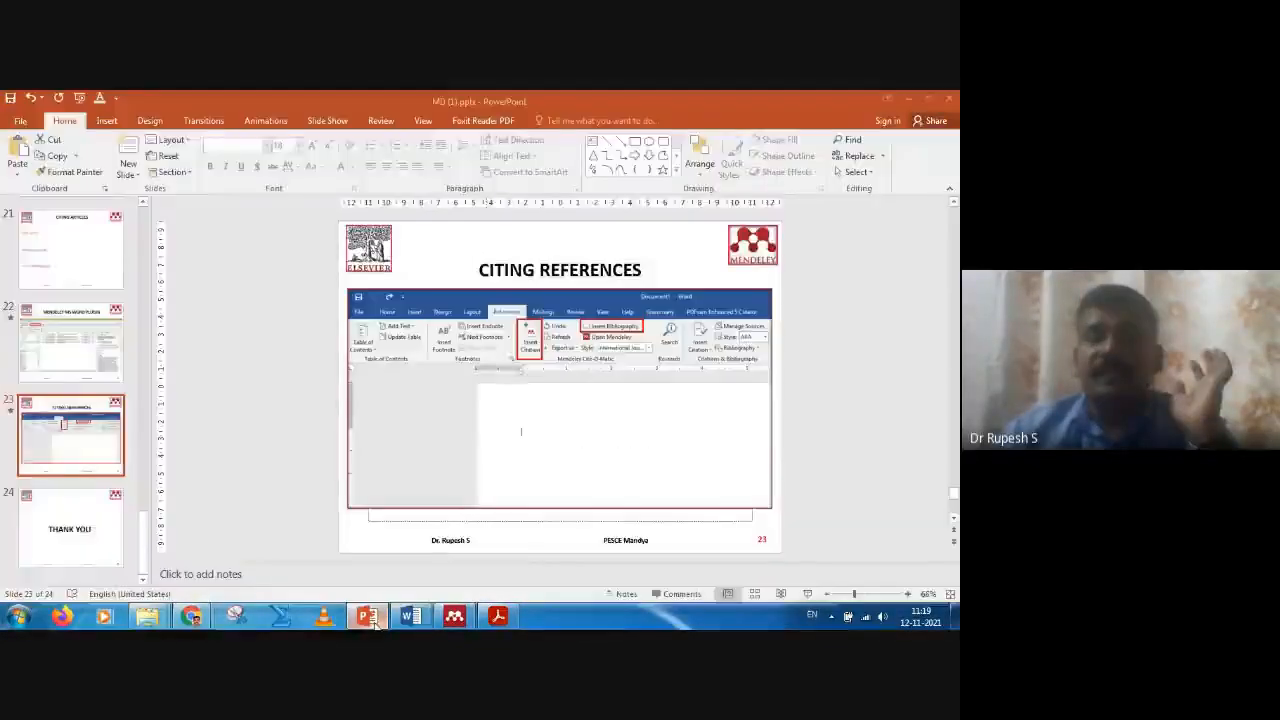
left_click(113, 522)
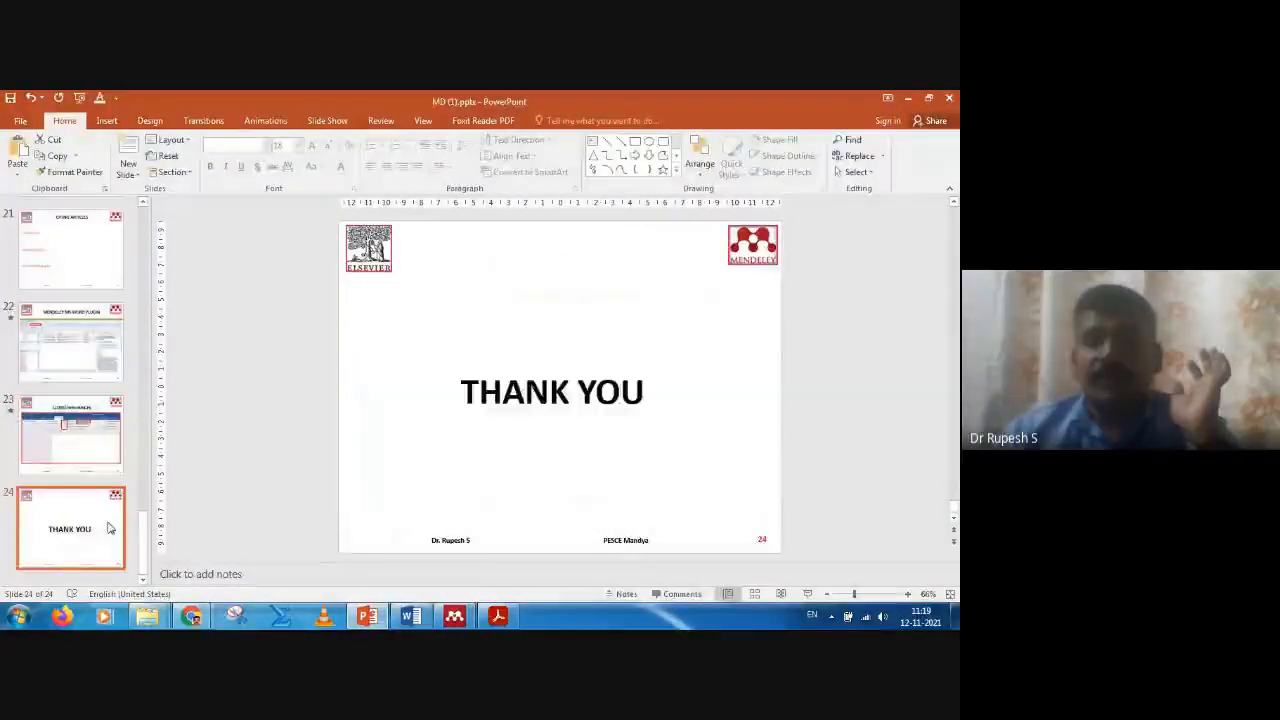
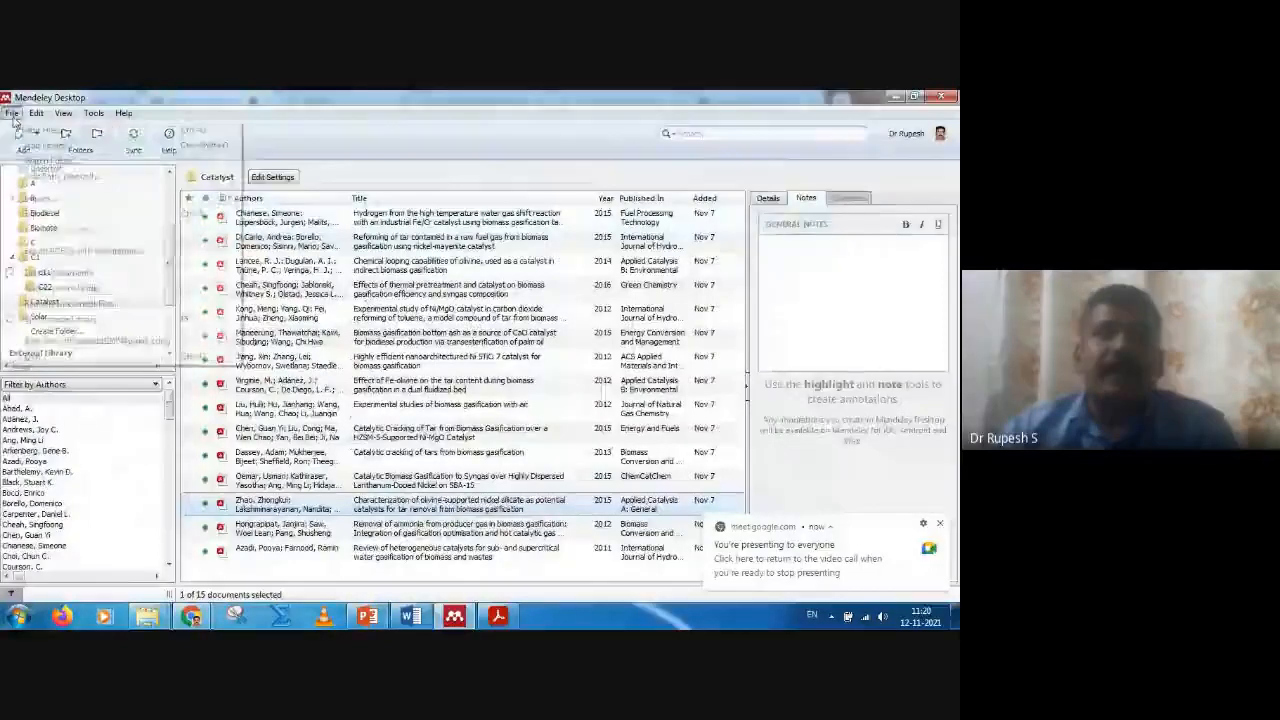
- Show the blank New Document form for manual entry, dismiss it, and check the latest question in the meeting chat
left_click(57, 178)
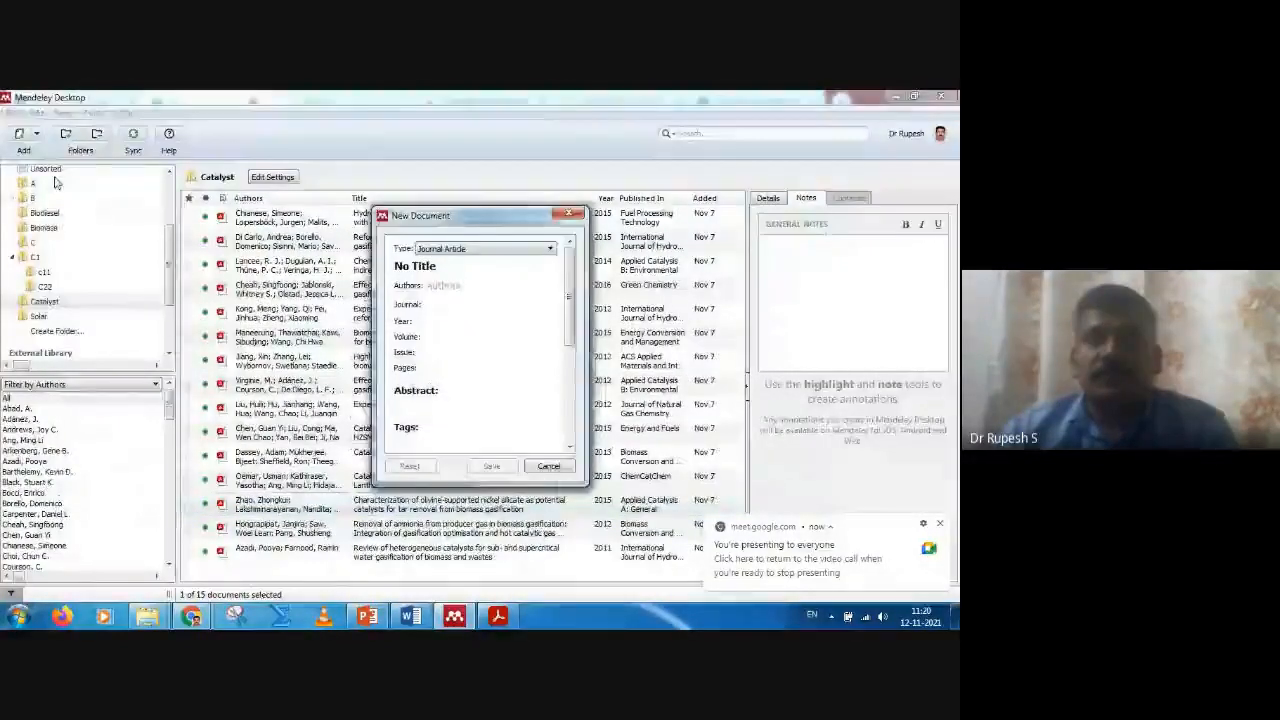
key("Escape")
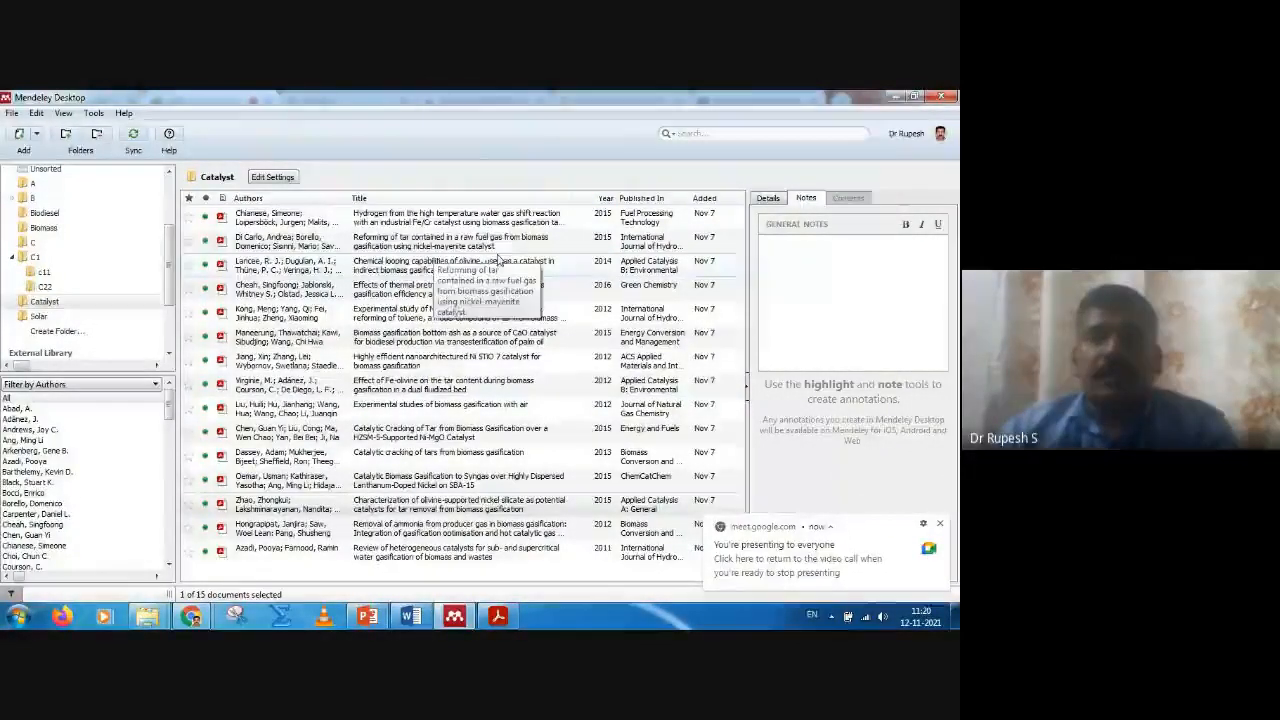
left_click(896, 100)
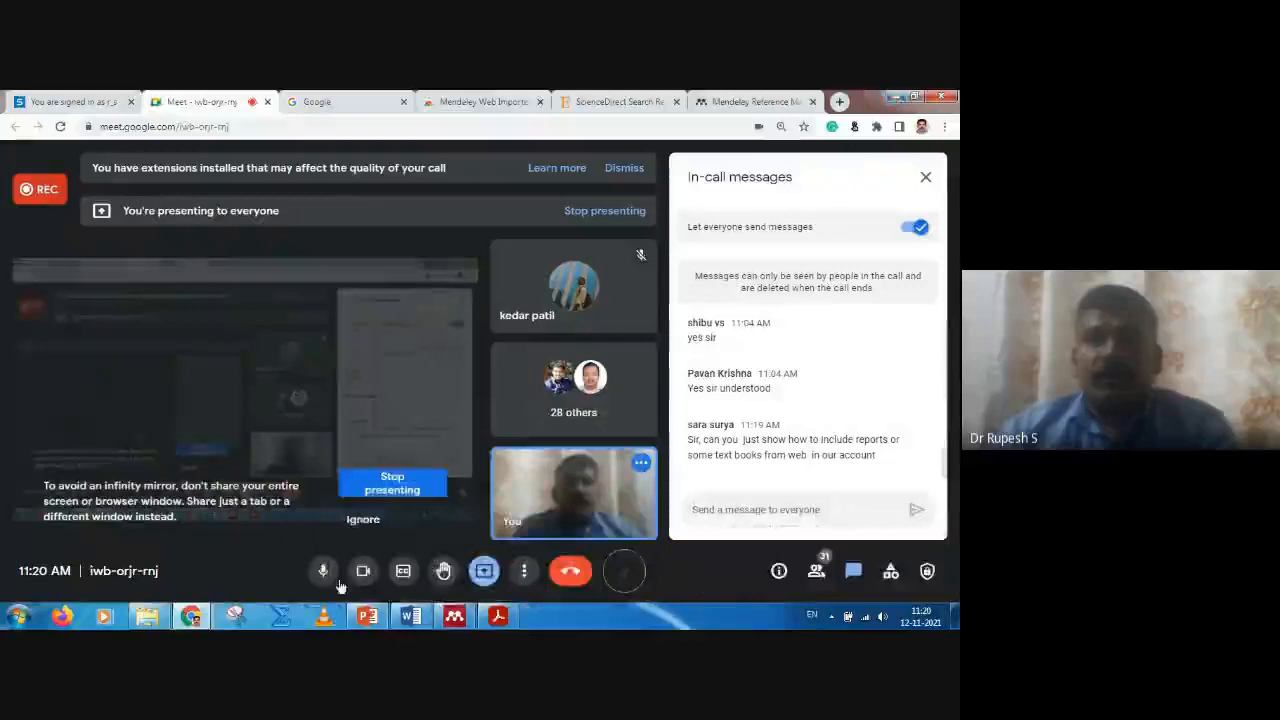
left_click(447, 616)
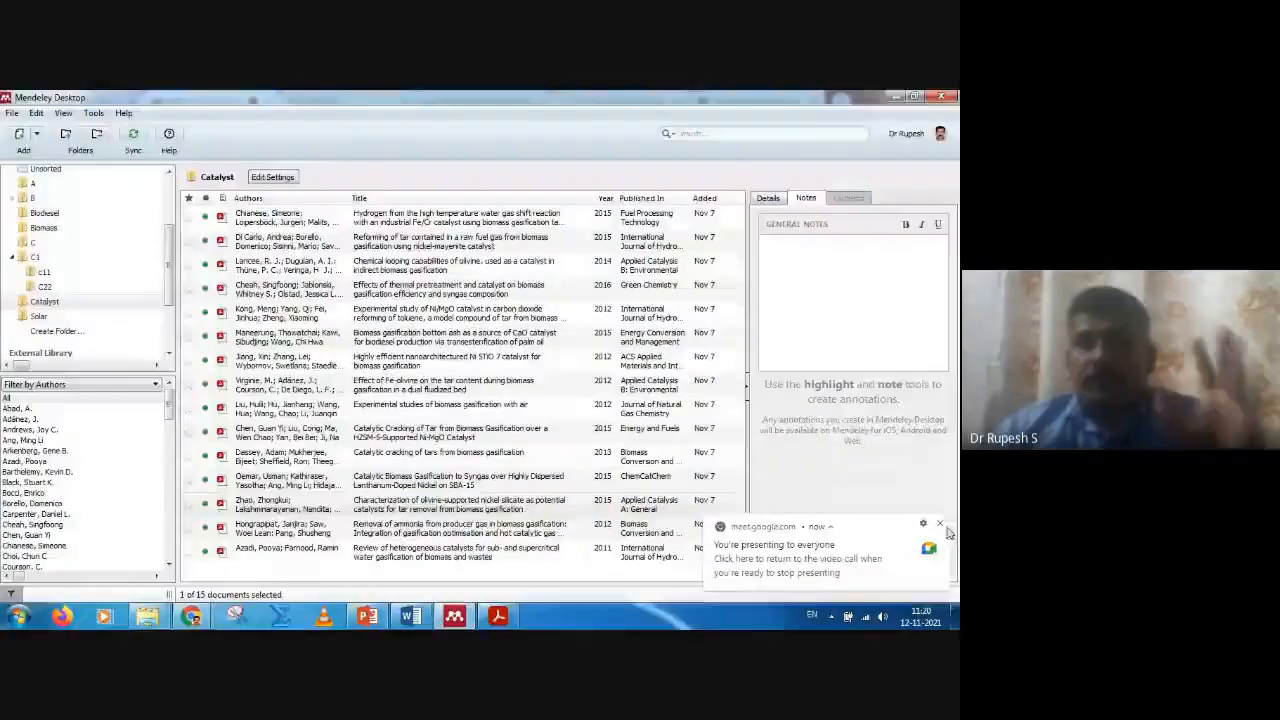
- In folder A, examine the document type options and details of the article "Biomass gasification for electricity generation"
left_click(44, 250)
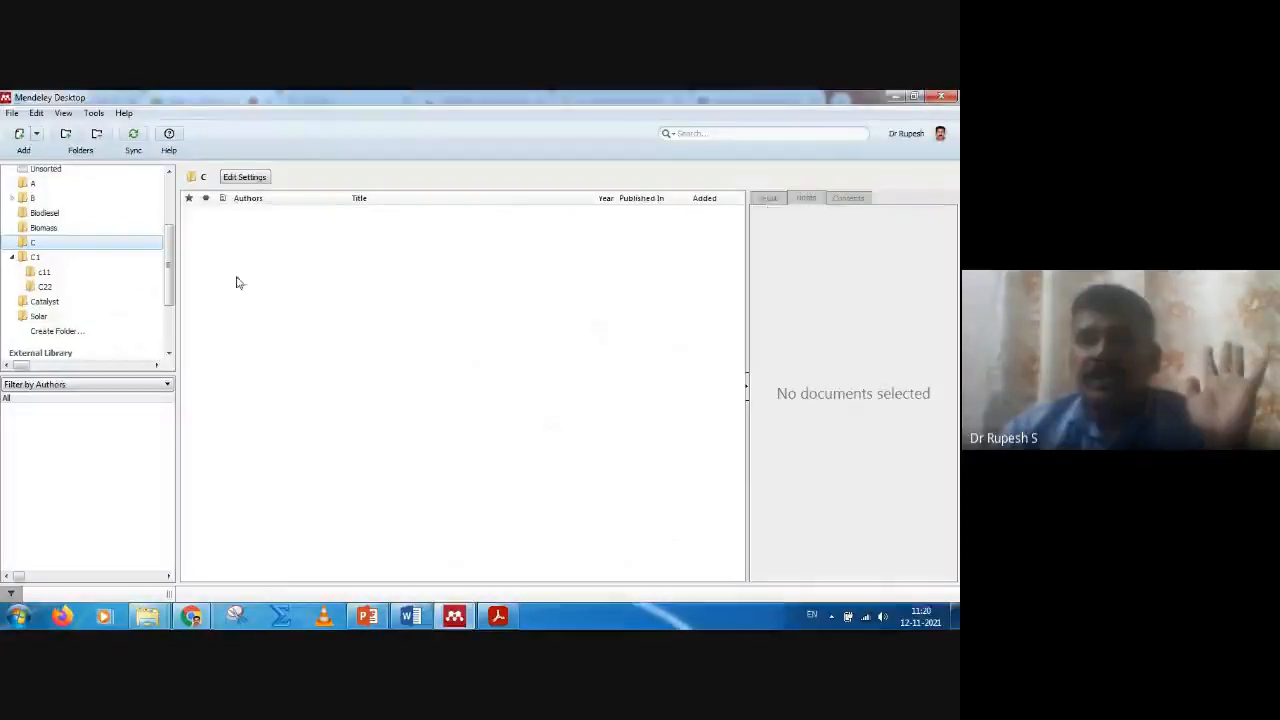
left_click(33, 184)
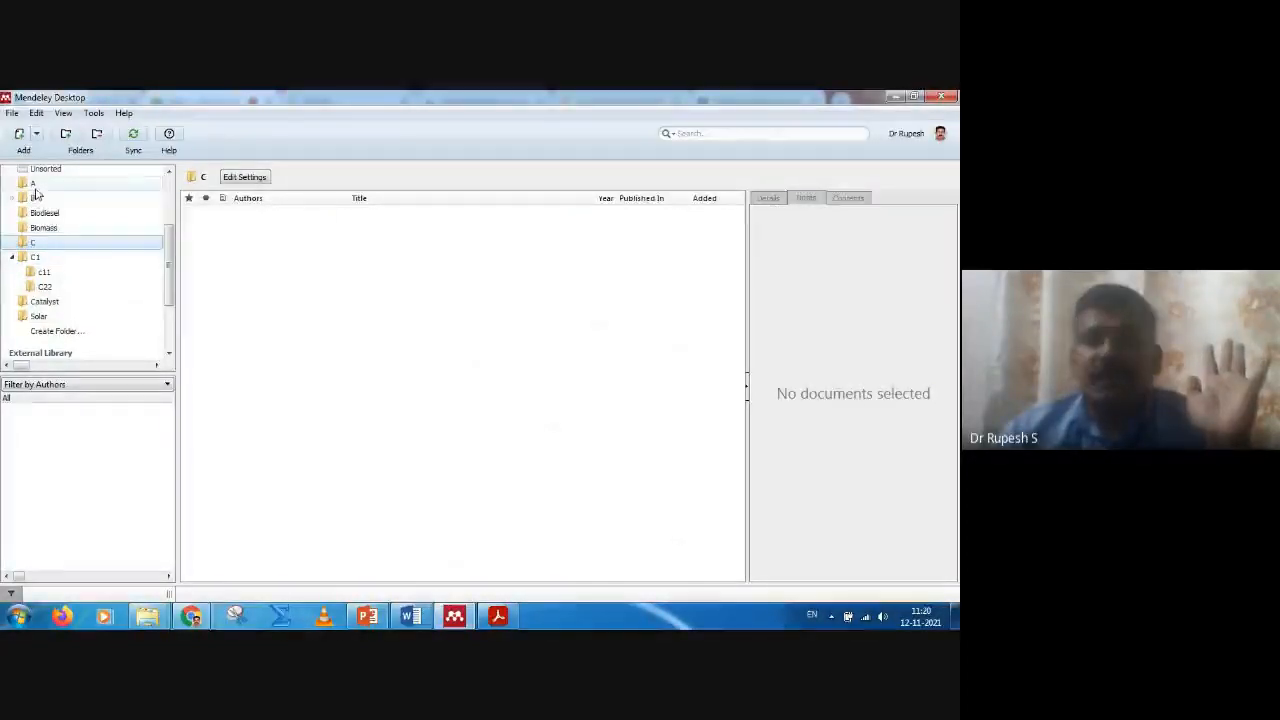
left_click(594, 224)
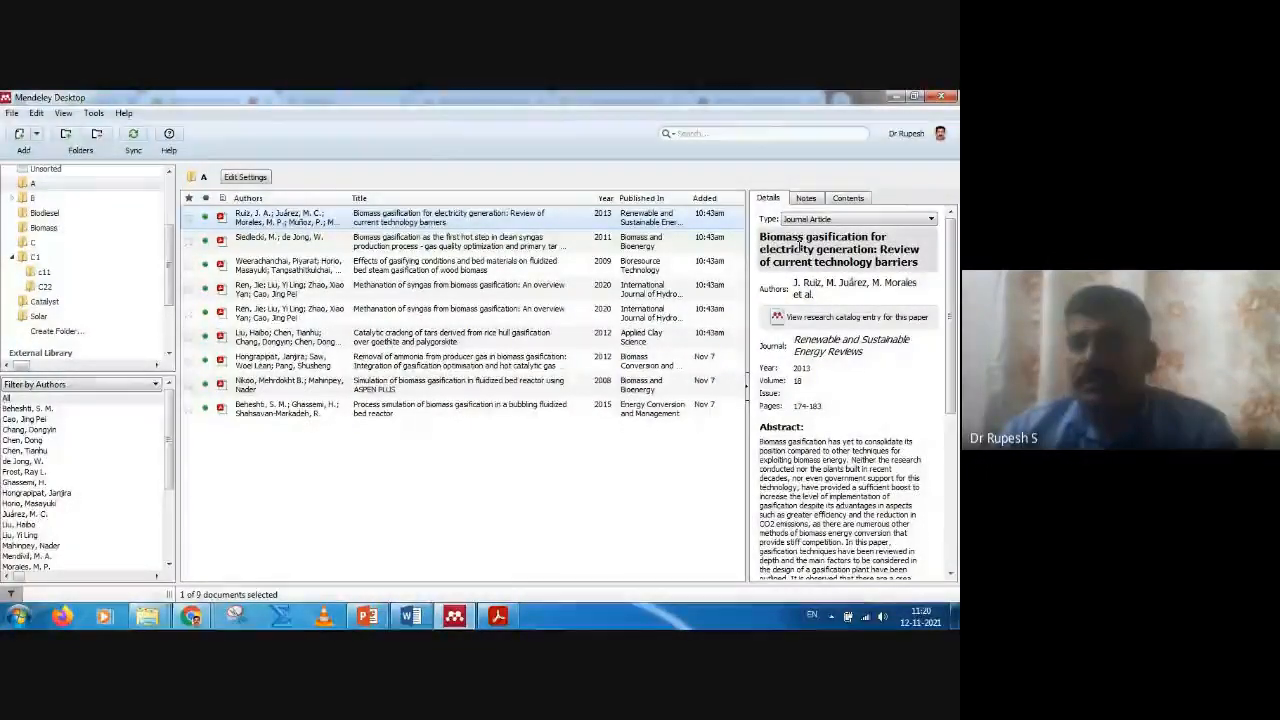
left_click(846, 219)
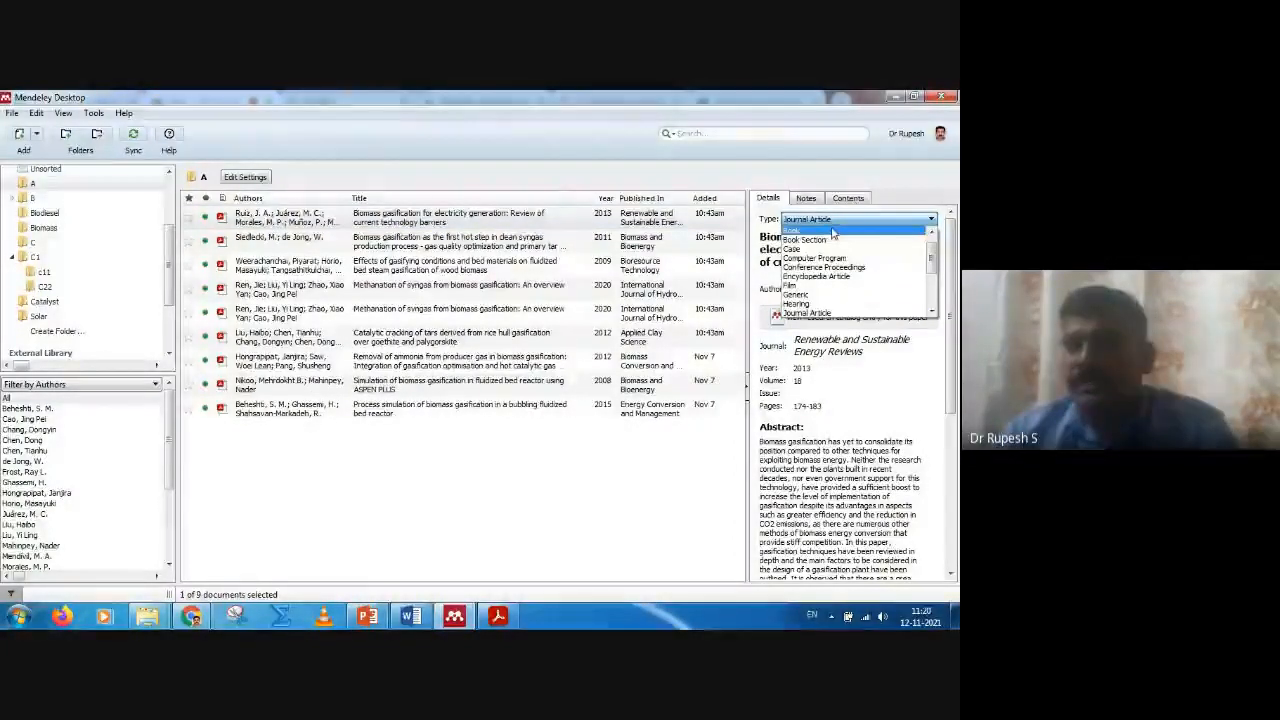
scroll(848, 287, "down", 3)
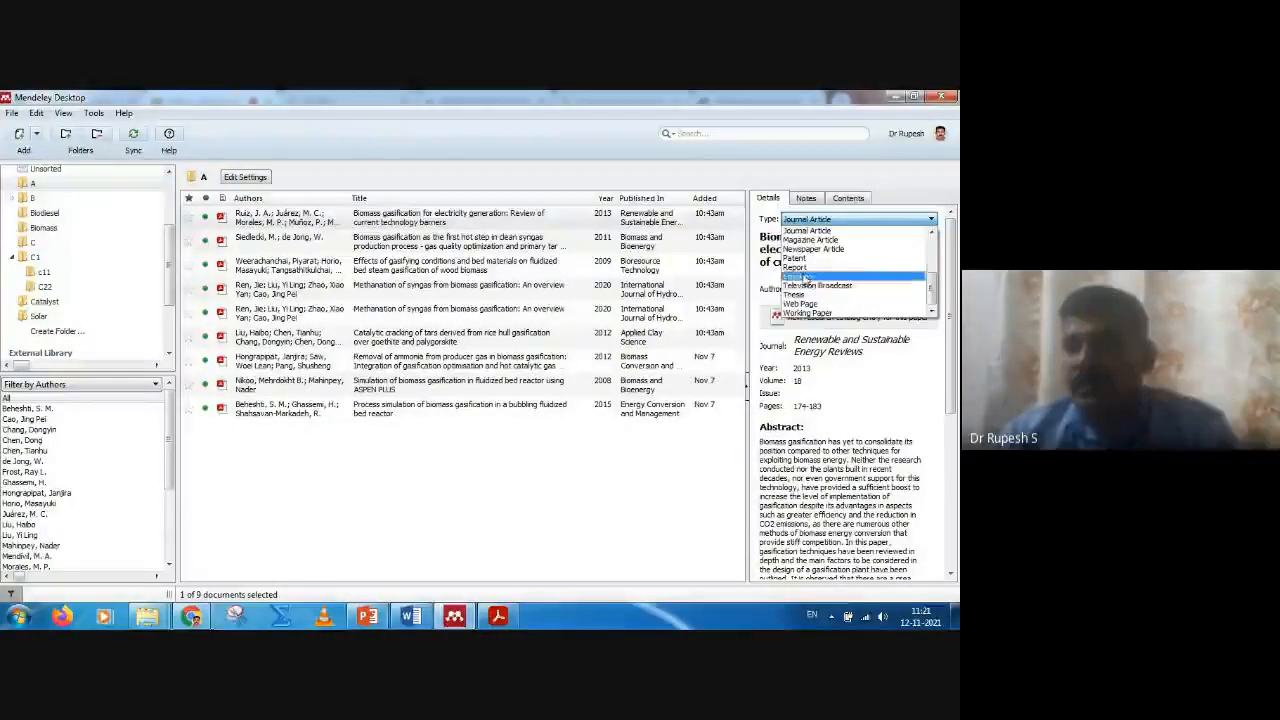
left_click(855, 172)
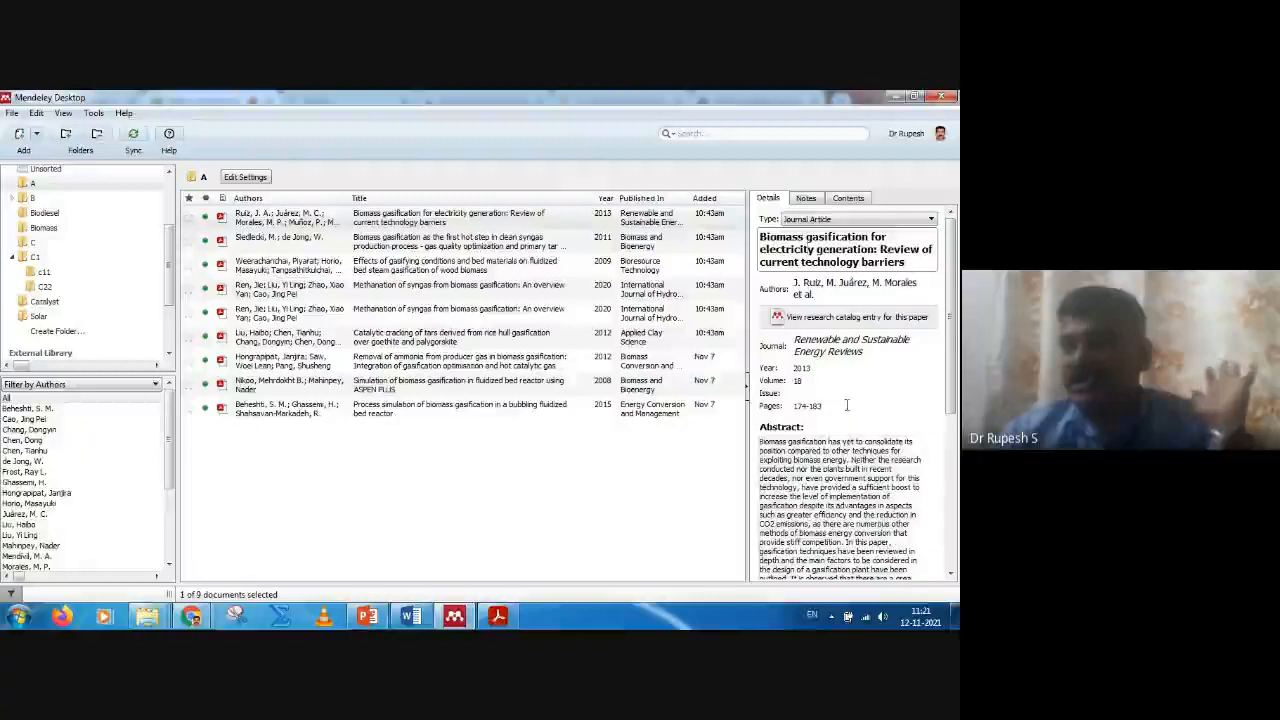
scroll(857, 532, "down", 3)
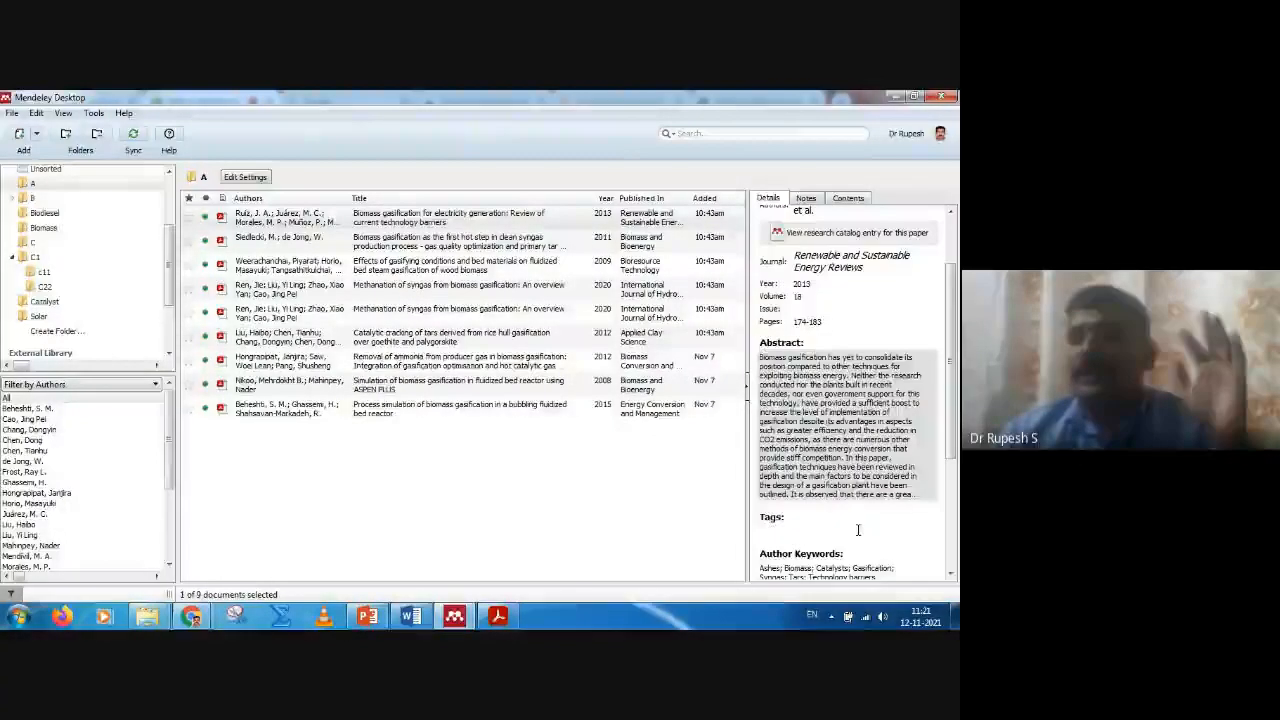
scroll(857, 528, "up", 3)
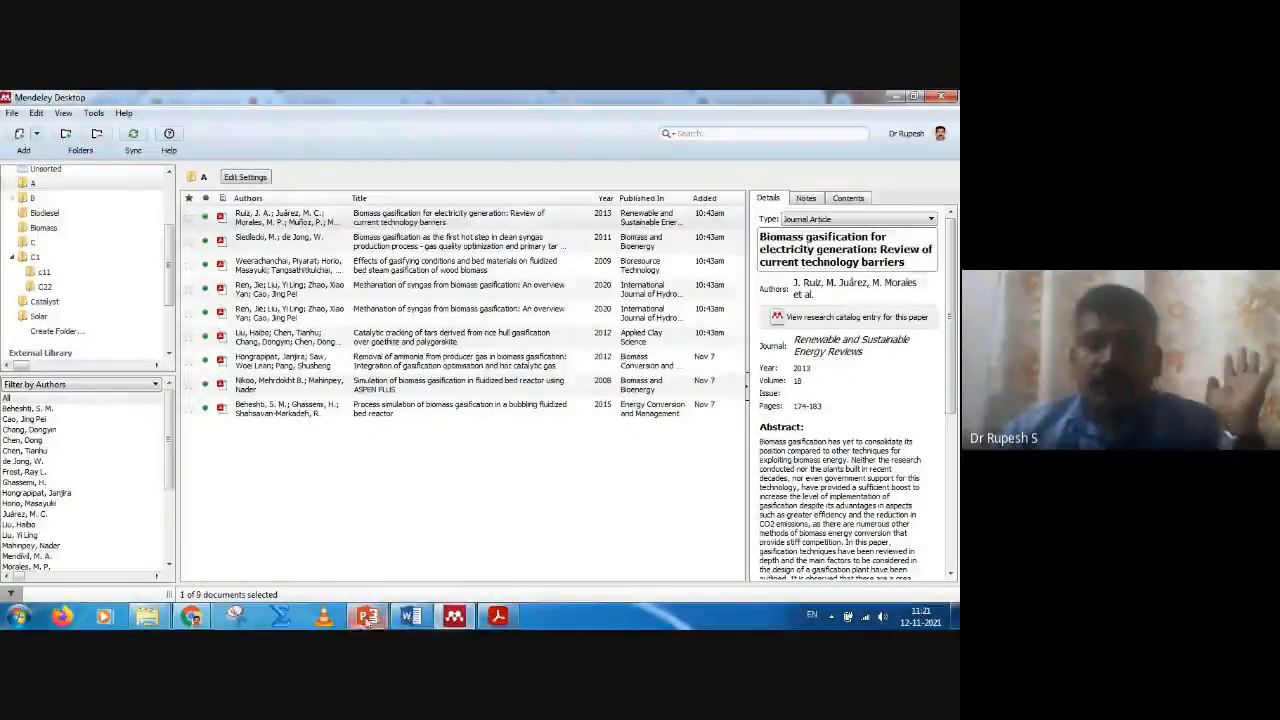
- Reread the meeting chat question about including reports or textbooks from the web, and return to Mendeley
left_click(190, 616)
left_click(165, 558)
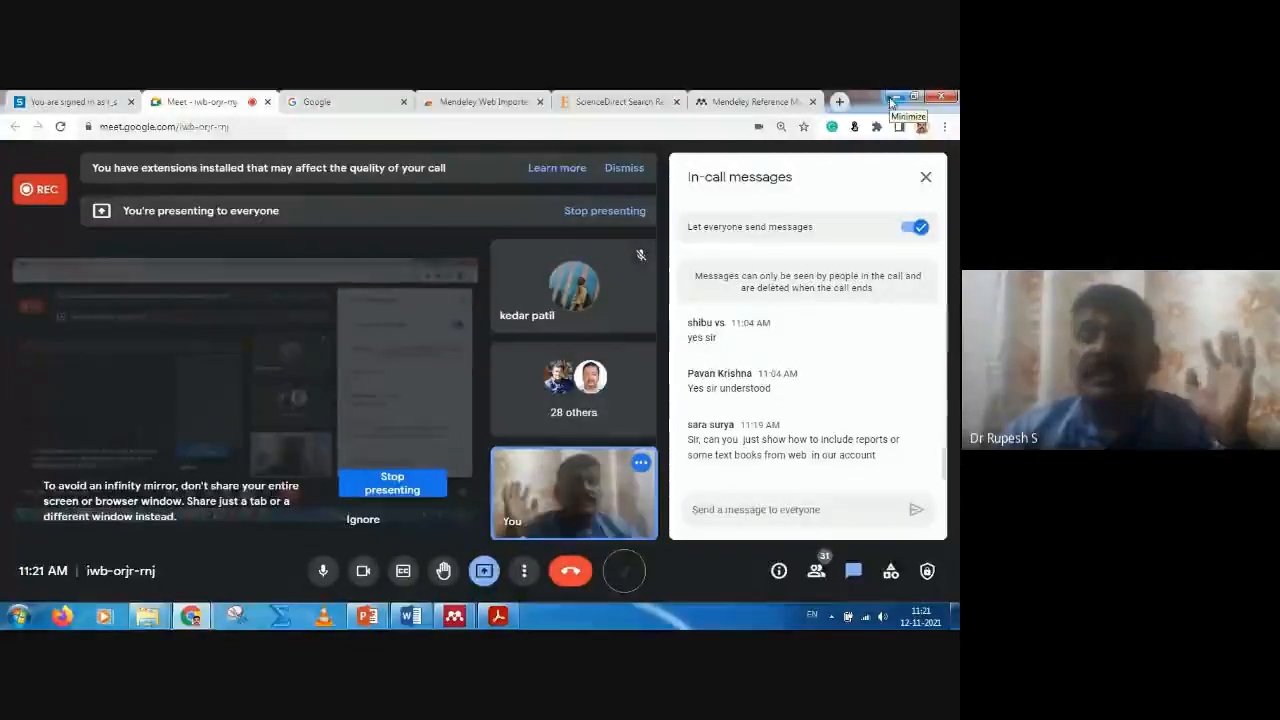
left_click(455, 617)
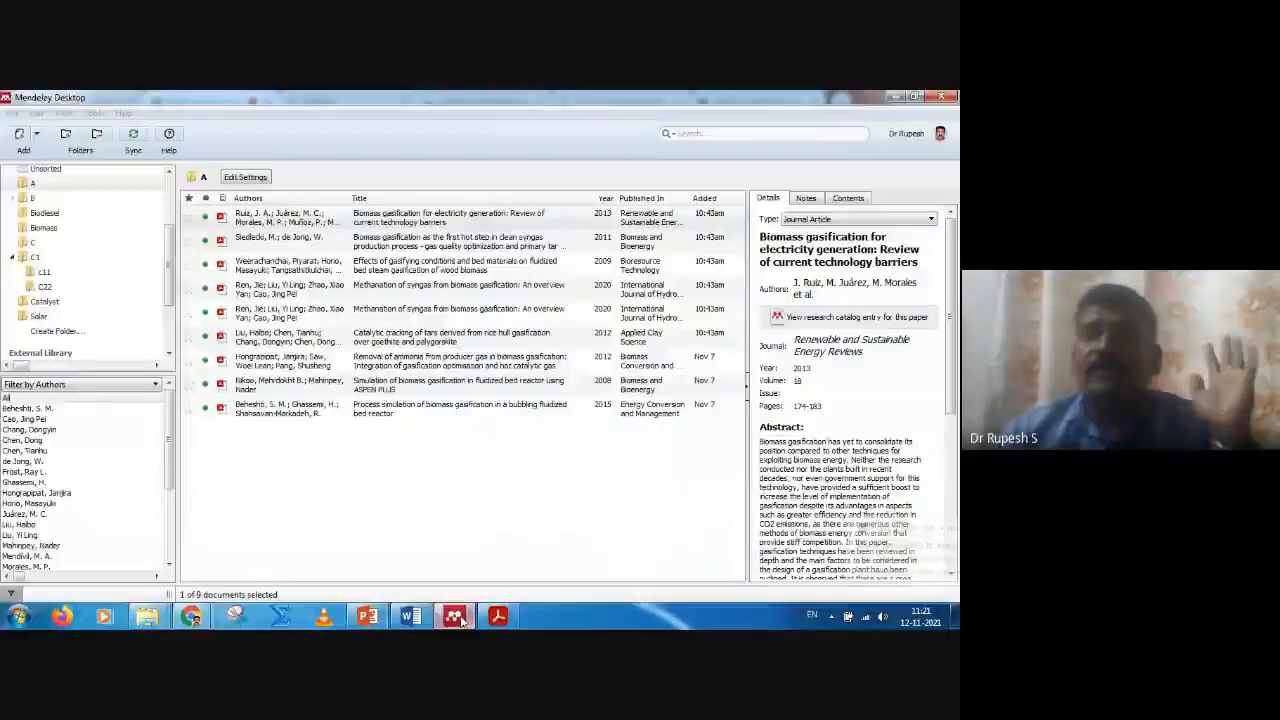
- Switch to Chrome and search Google for "thermodynamics cengel" in a new tab
mouse_move(197, 619)
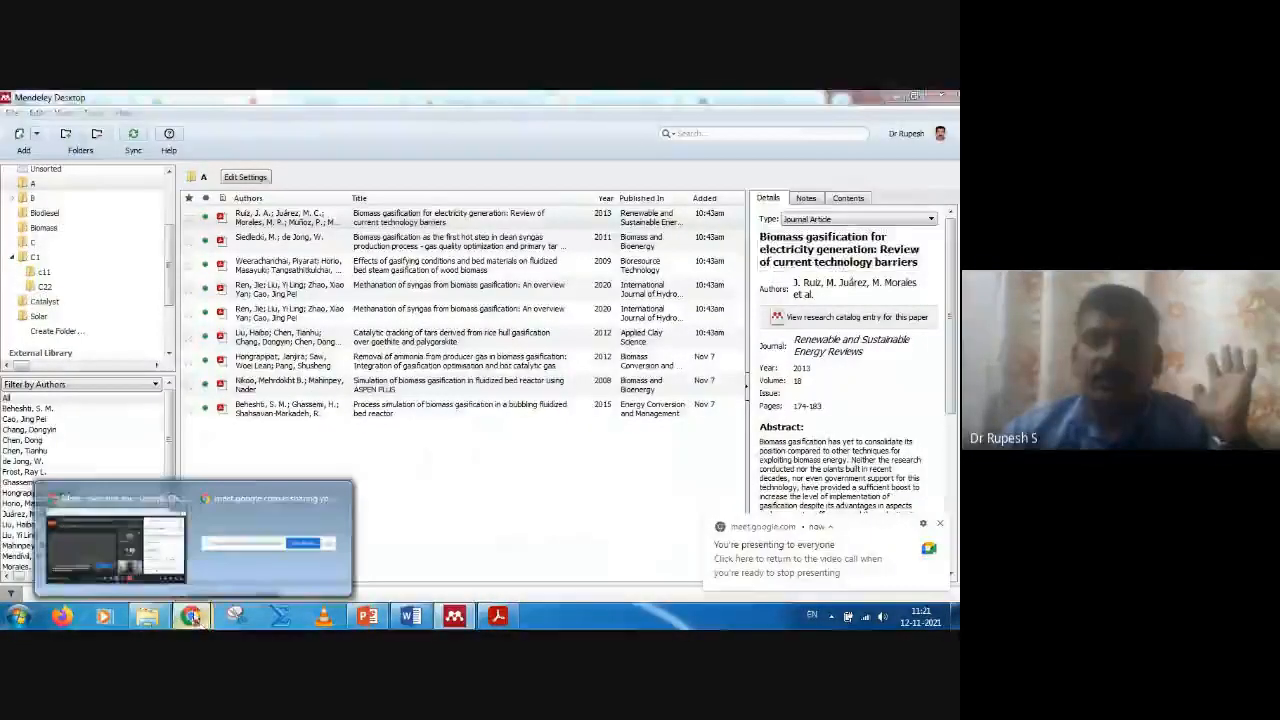
left_click(160, 544)
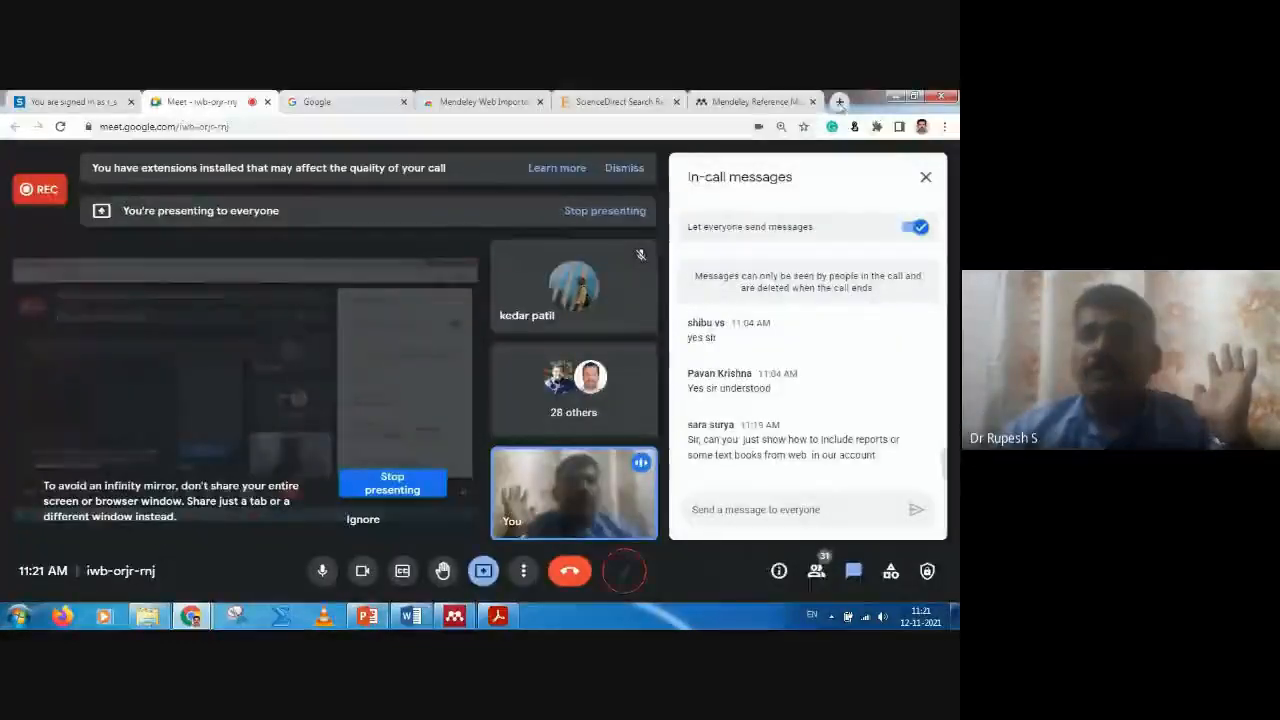
left_click(840, 102)
left_click(369, 151)
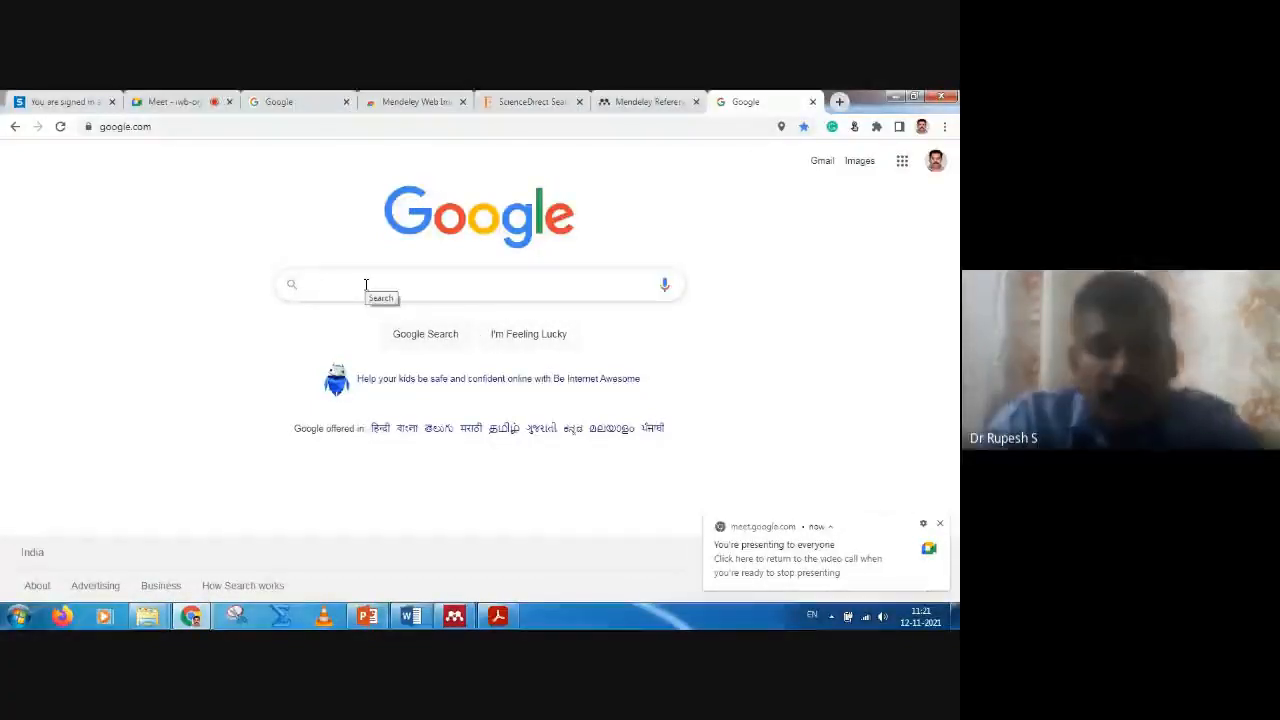
type("thermo")
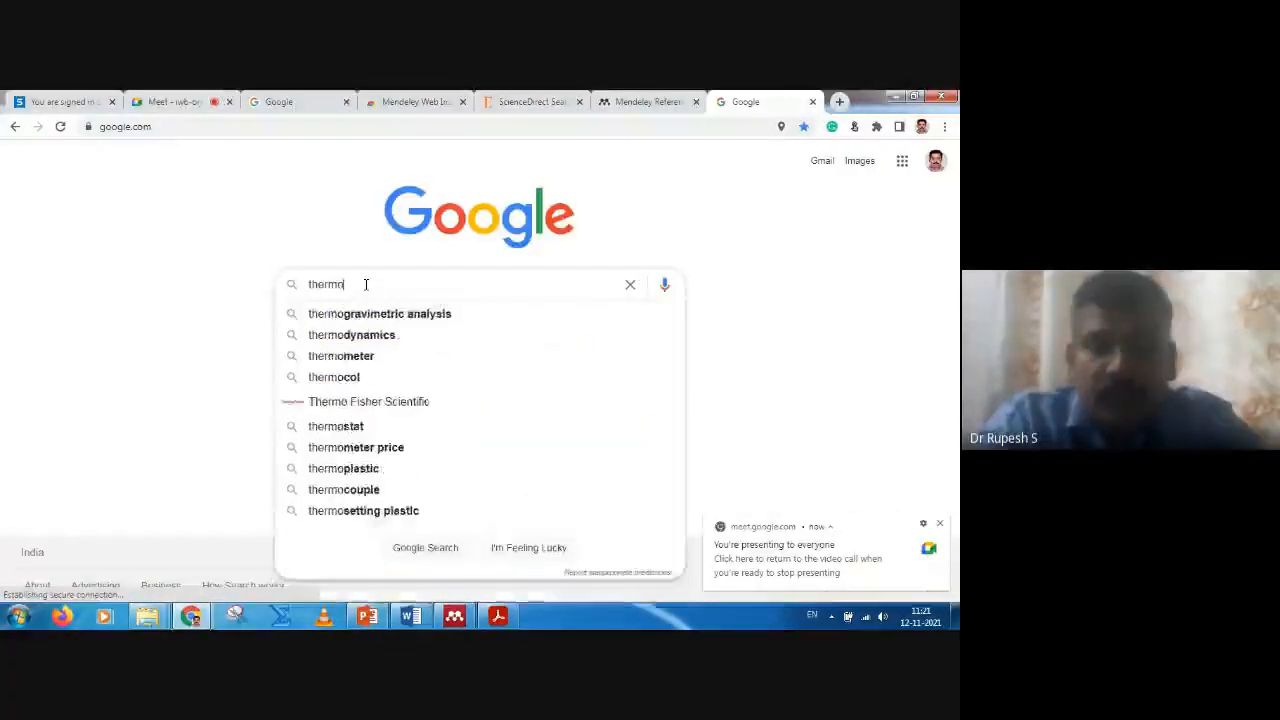
type("dynamics ")
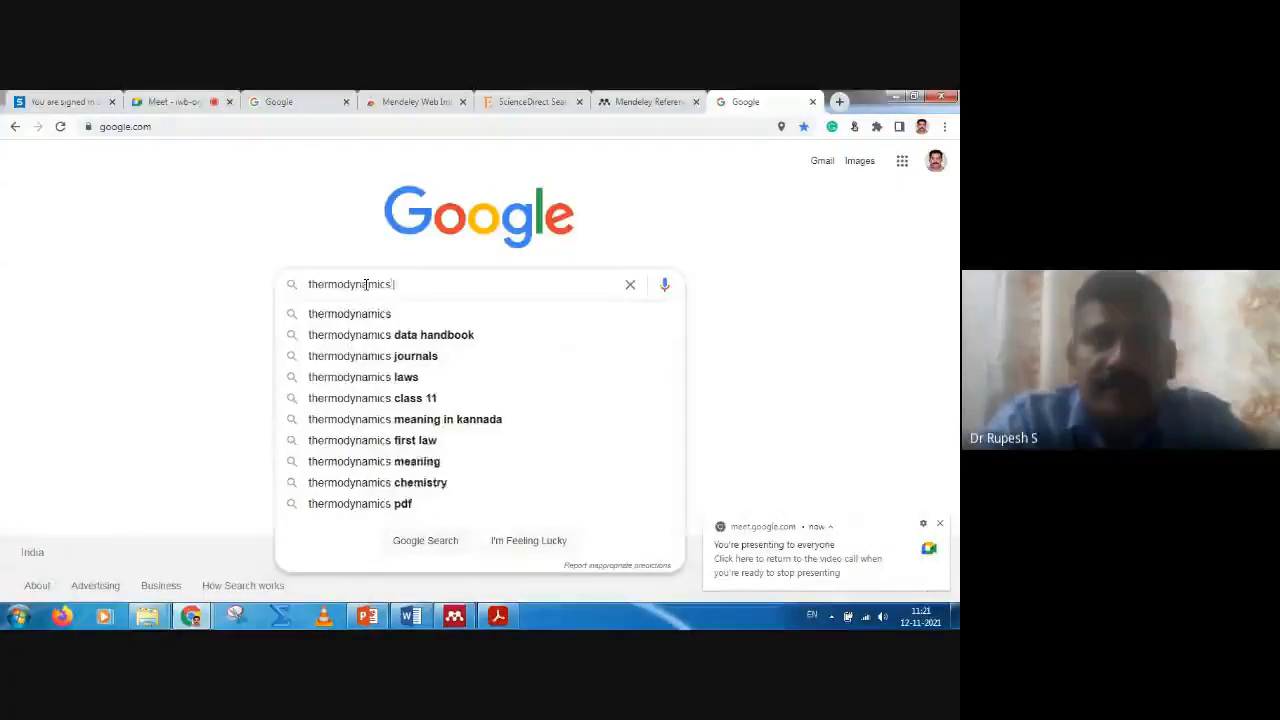
type("ch")
key("BackSpace")
type("e")
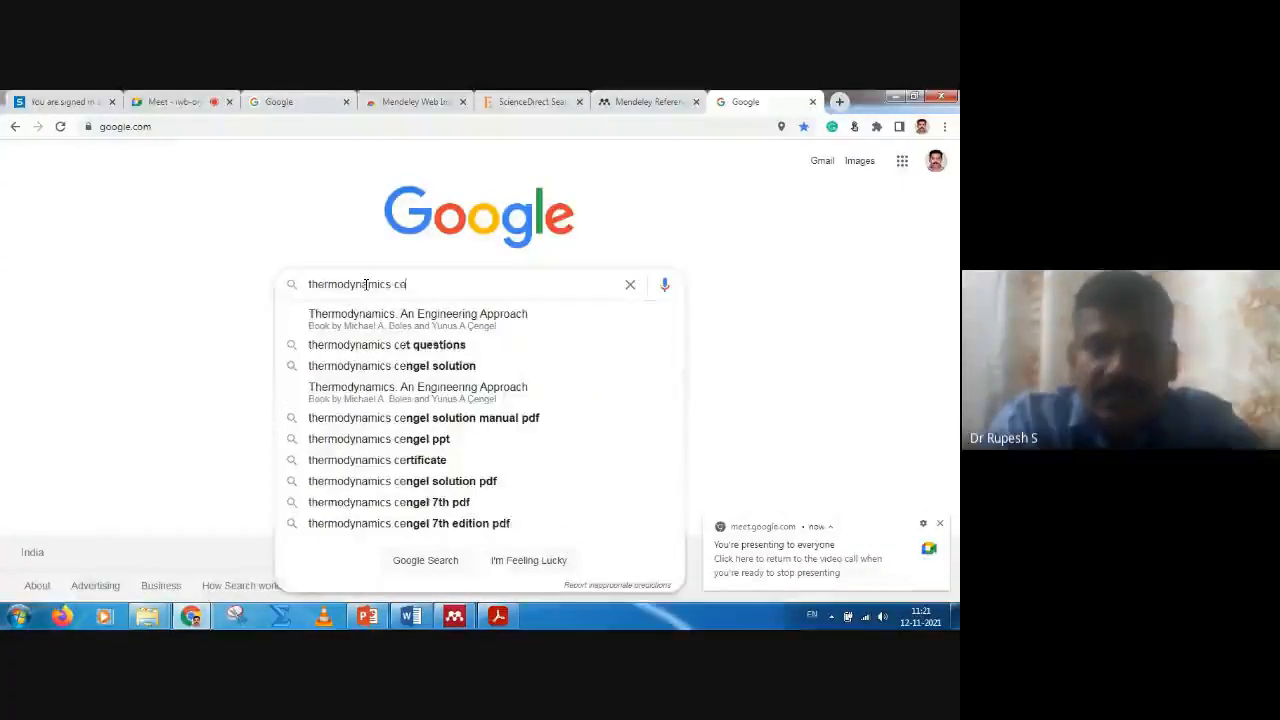
type("ngel")
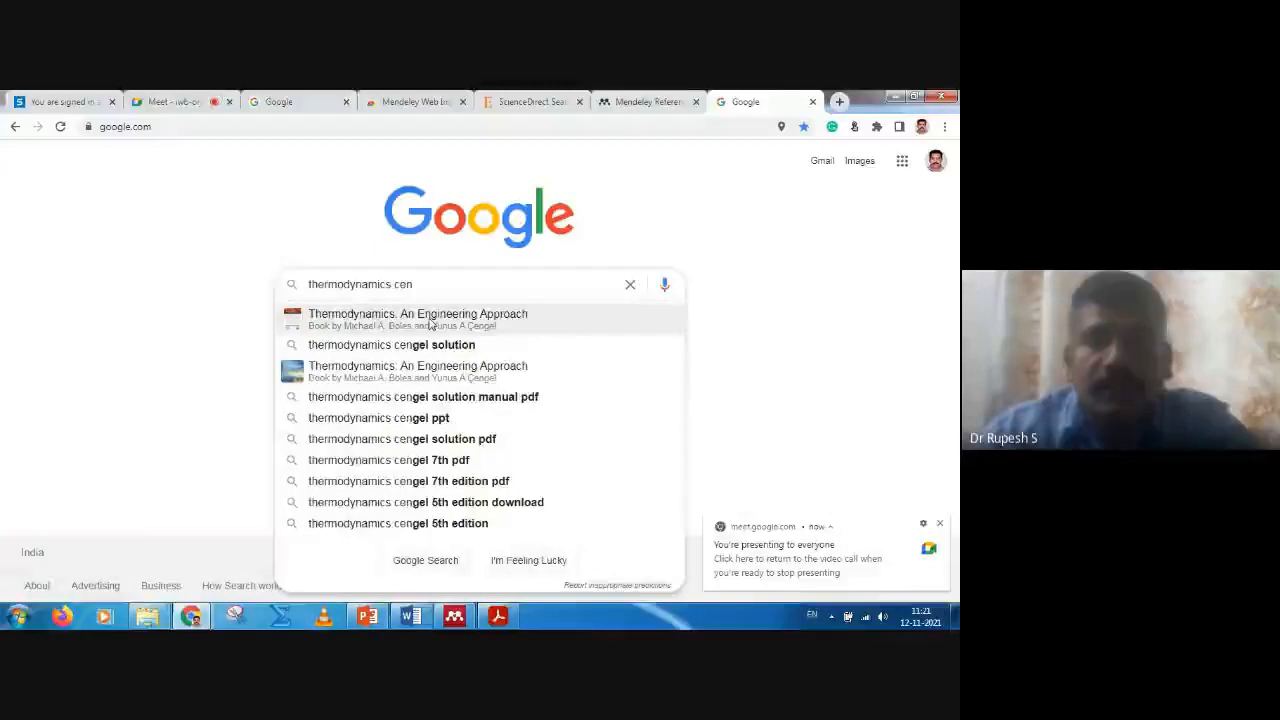
key("Return")
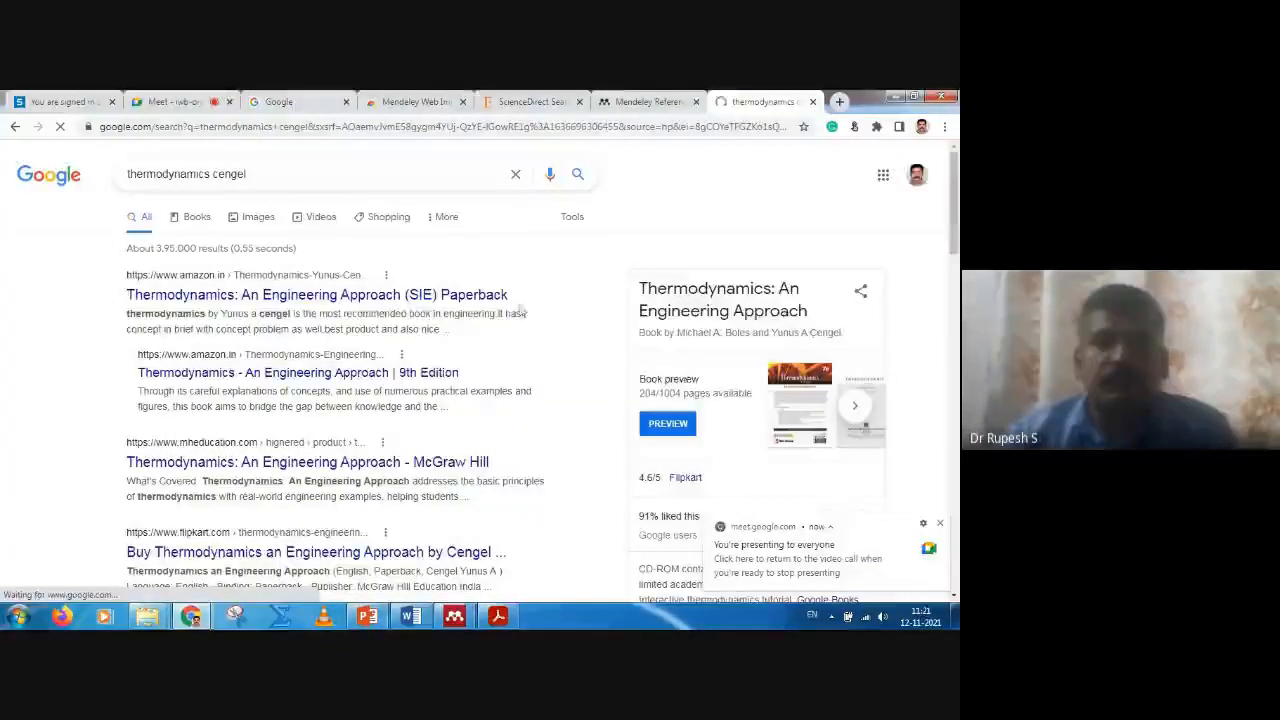
- Limit the search to books, open "Thermodynamics - Si Units - Sie", skim its preview, and close the preview
left_click(197, 218)
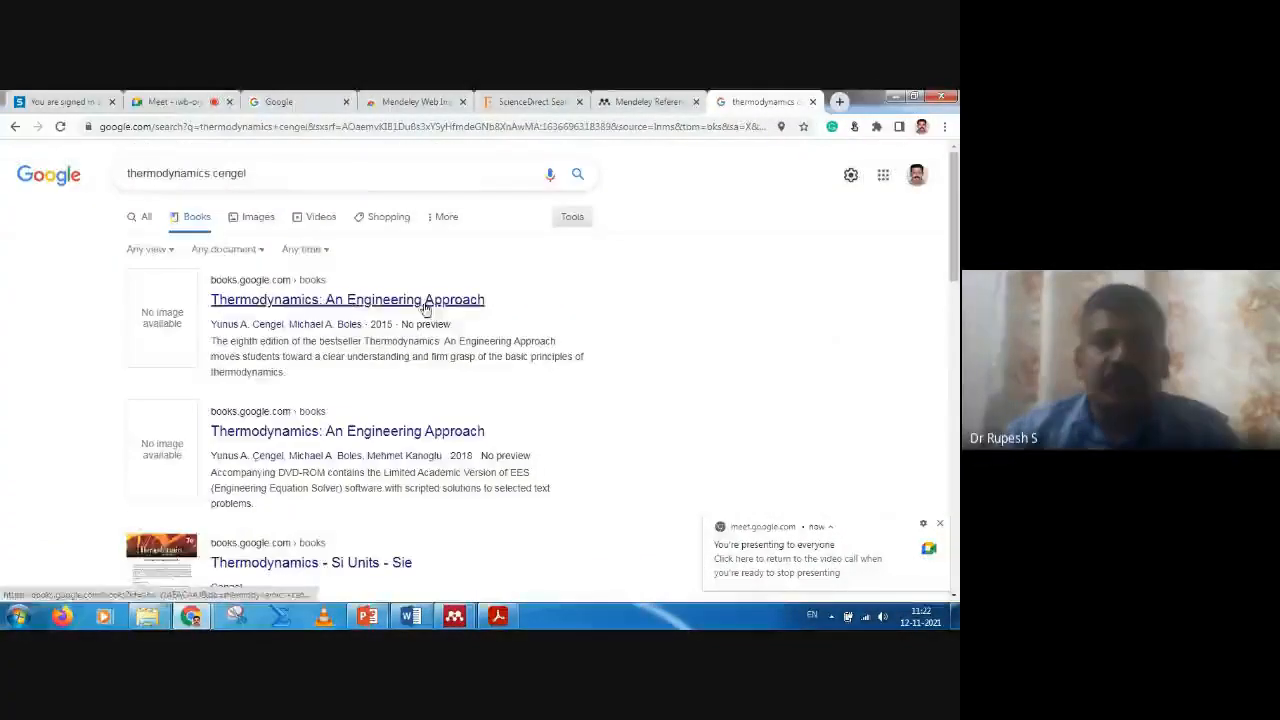
scroll(425, 350, "down", 2)
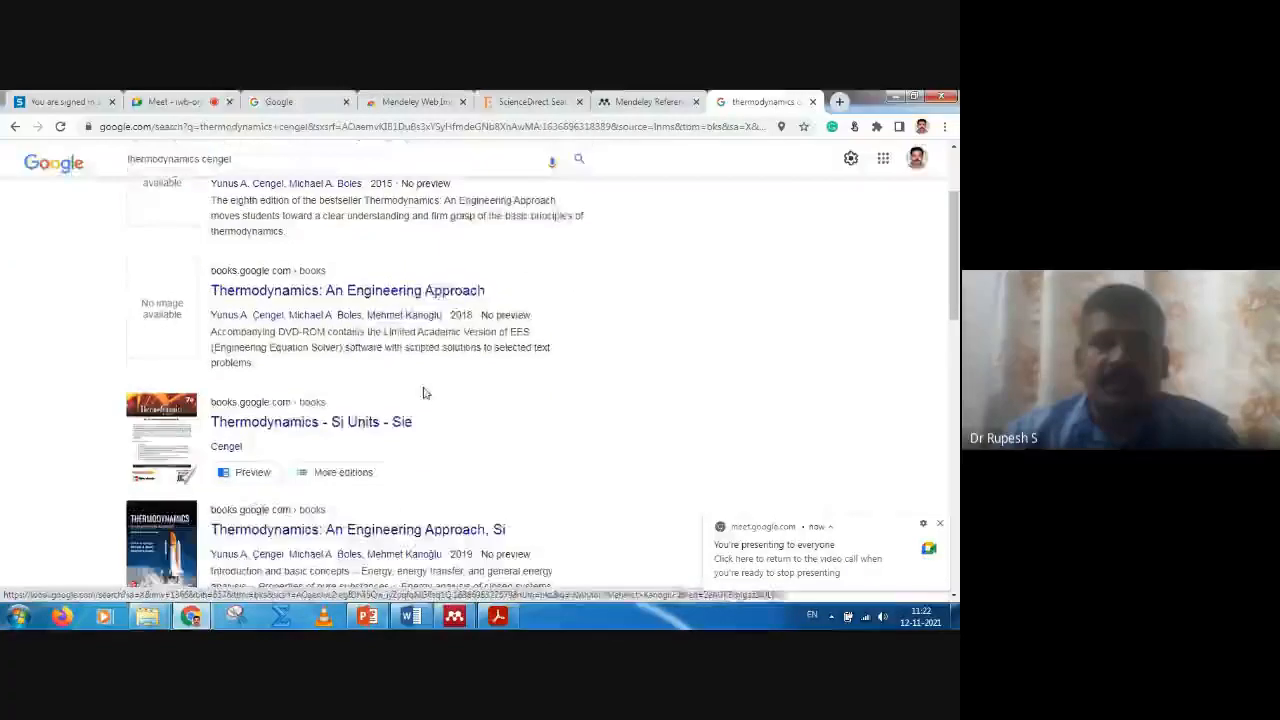
left_click(343, 431)
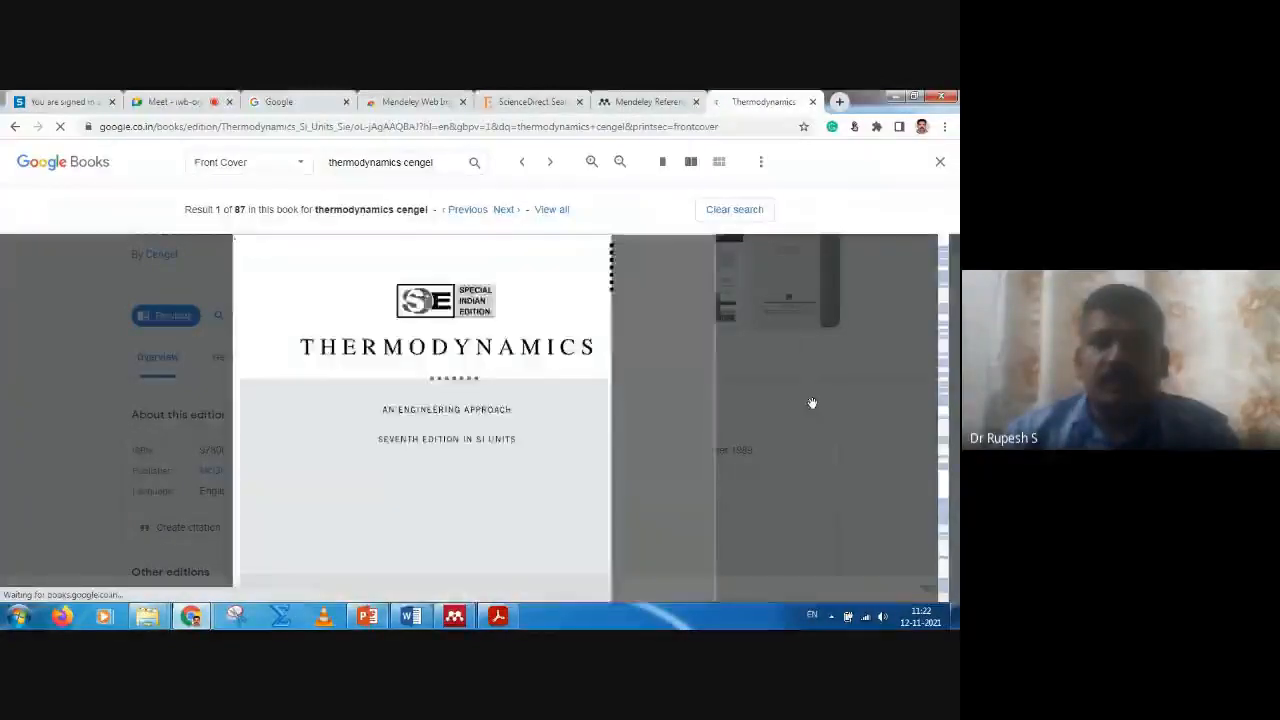
scroll(814, 390, "down", 8)
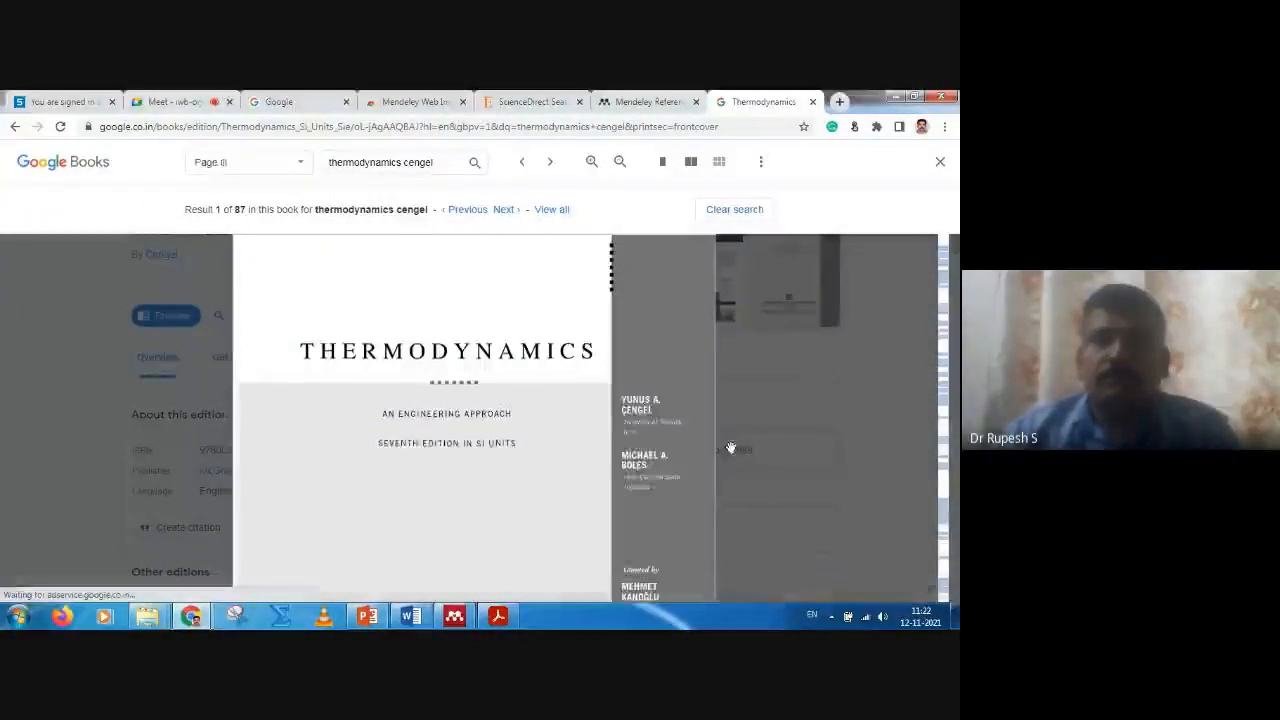
scroll(690, 389, "up", 7)
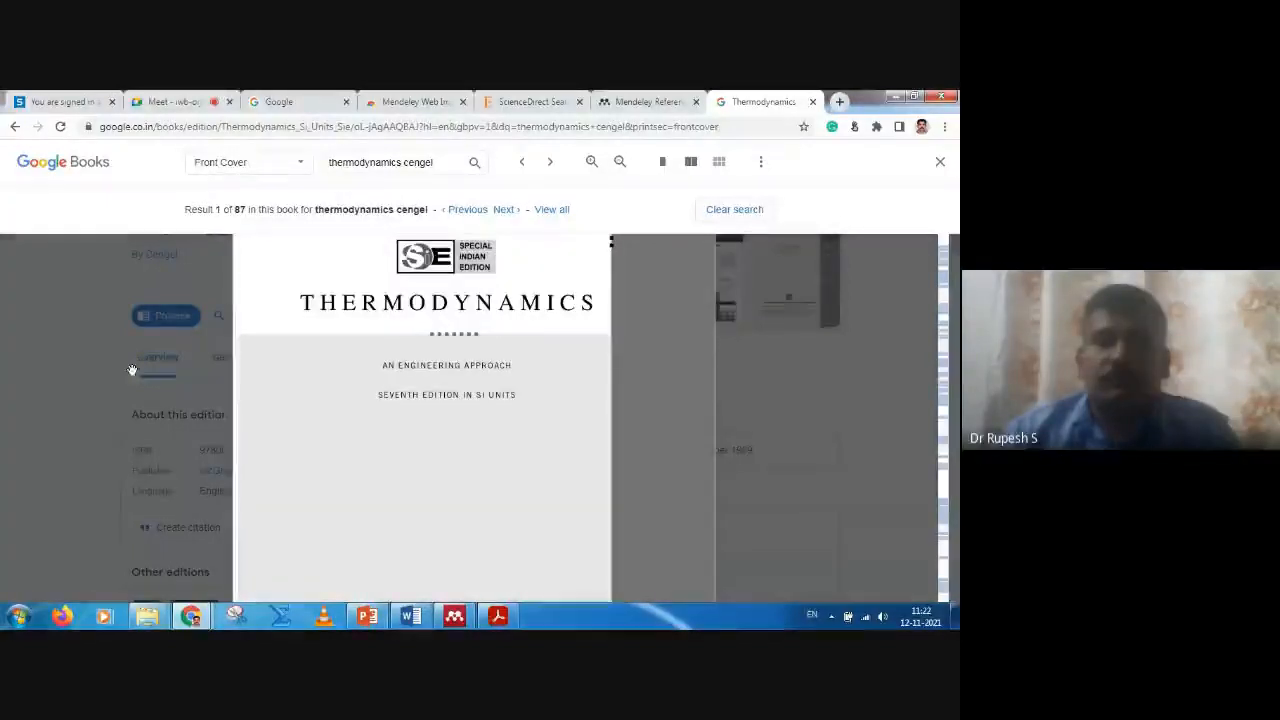
scroll(788, 518, "down", 7)
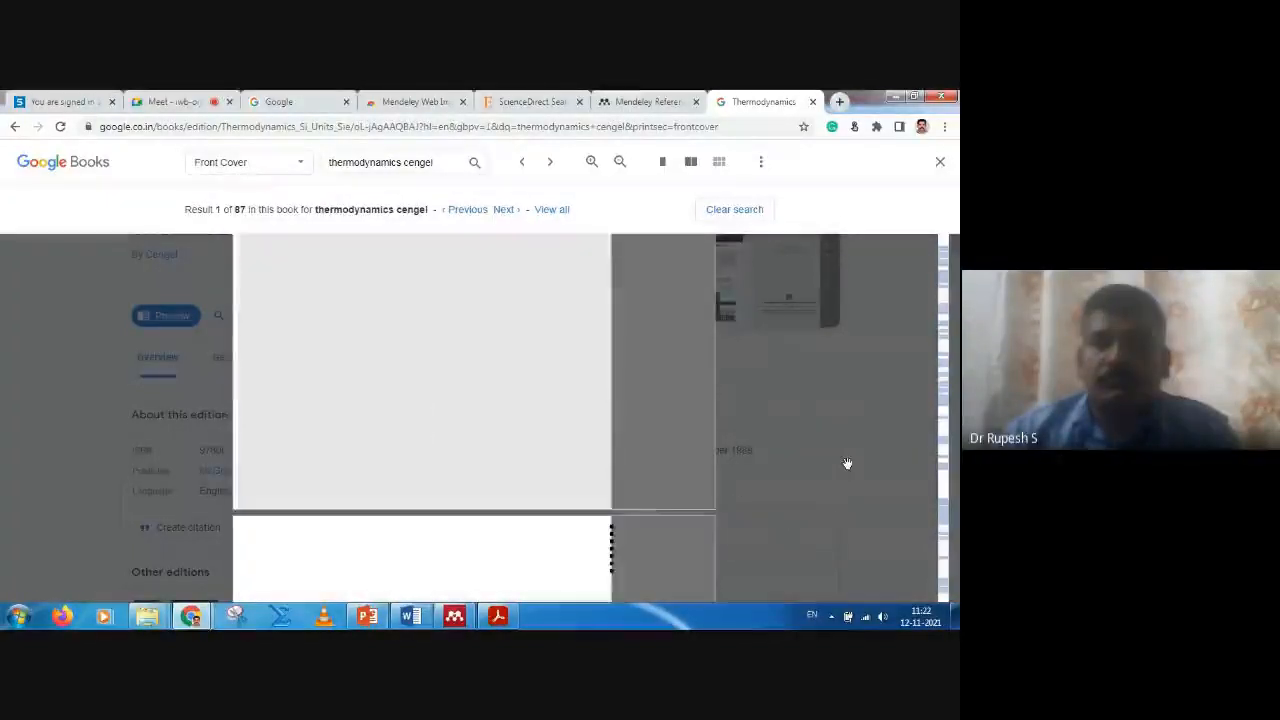
left_click(940, 162)
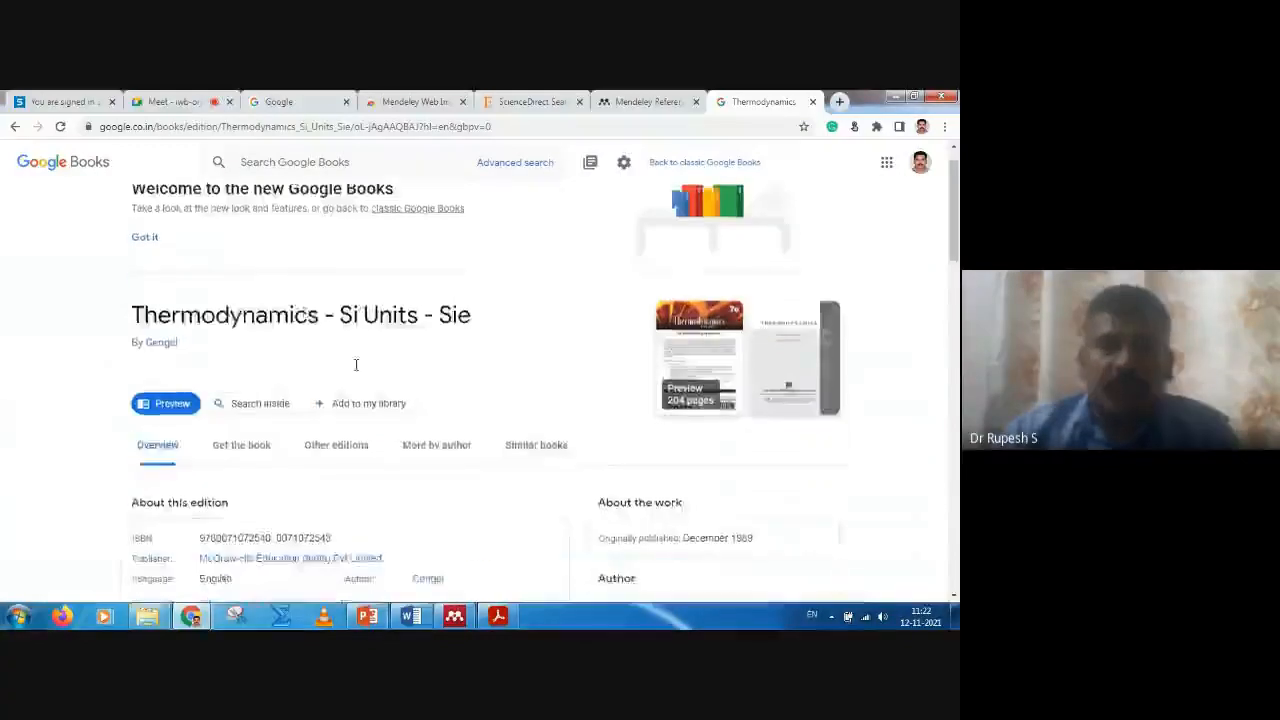
- Open the 2015 McGraw-Hill Education hardcover edition from the other editions and bring up its book details
scroll(372, 391, "down", 3)
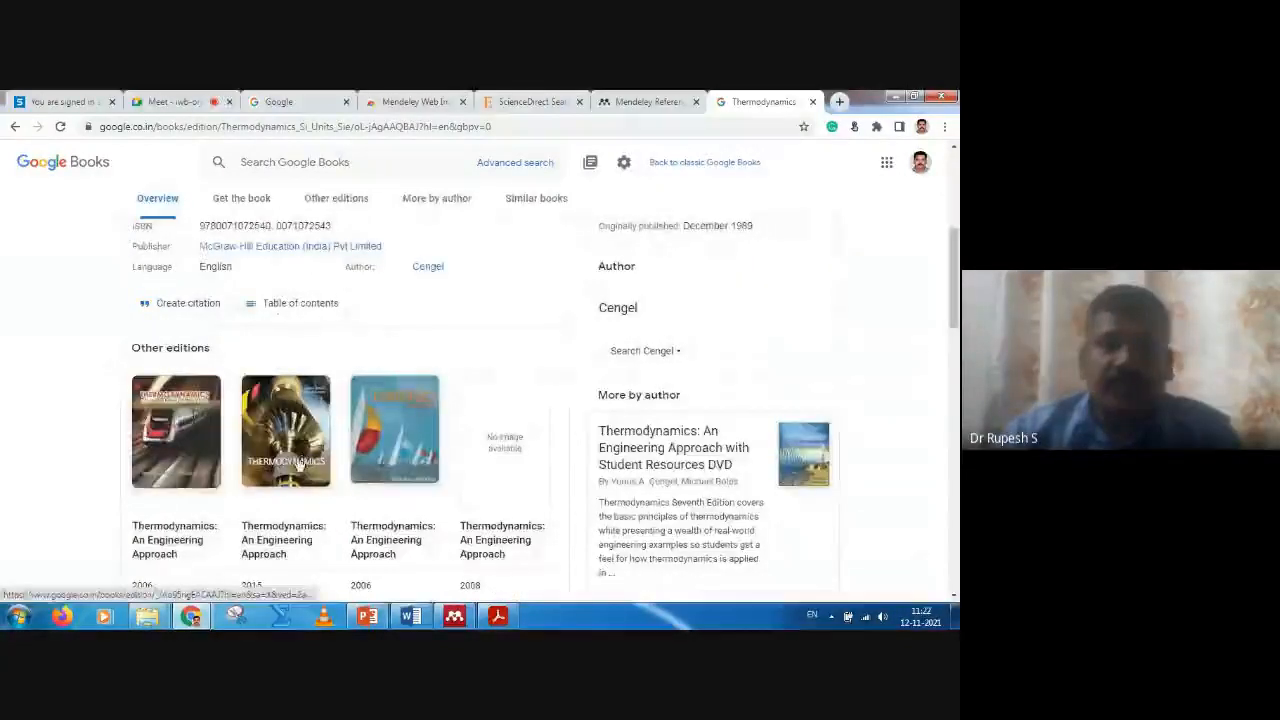
scroll(310, 485, "down", 1)
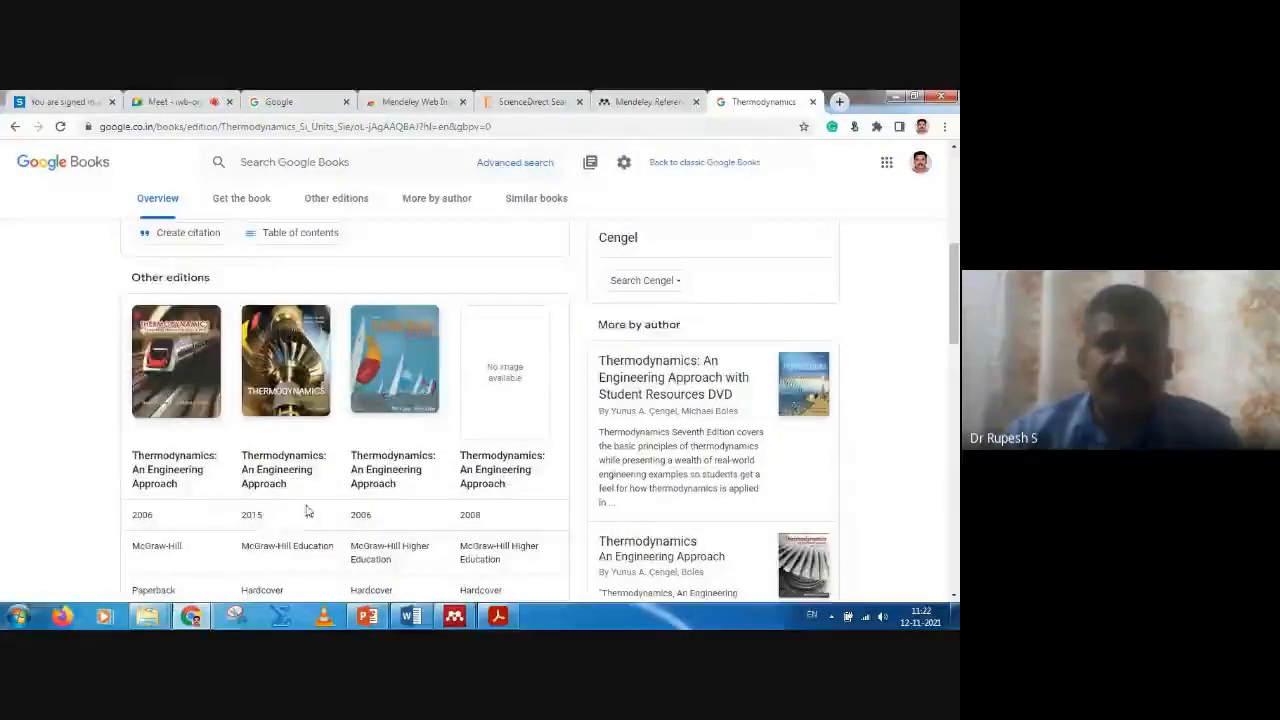
left_click(288, 413)
scroll(288, 413, "down", 3)
scroll(288, 413, "down", 2)
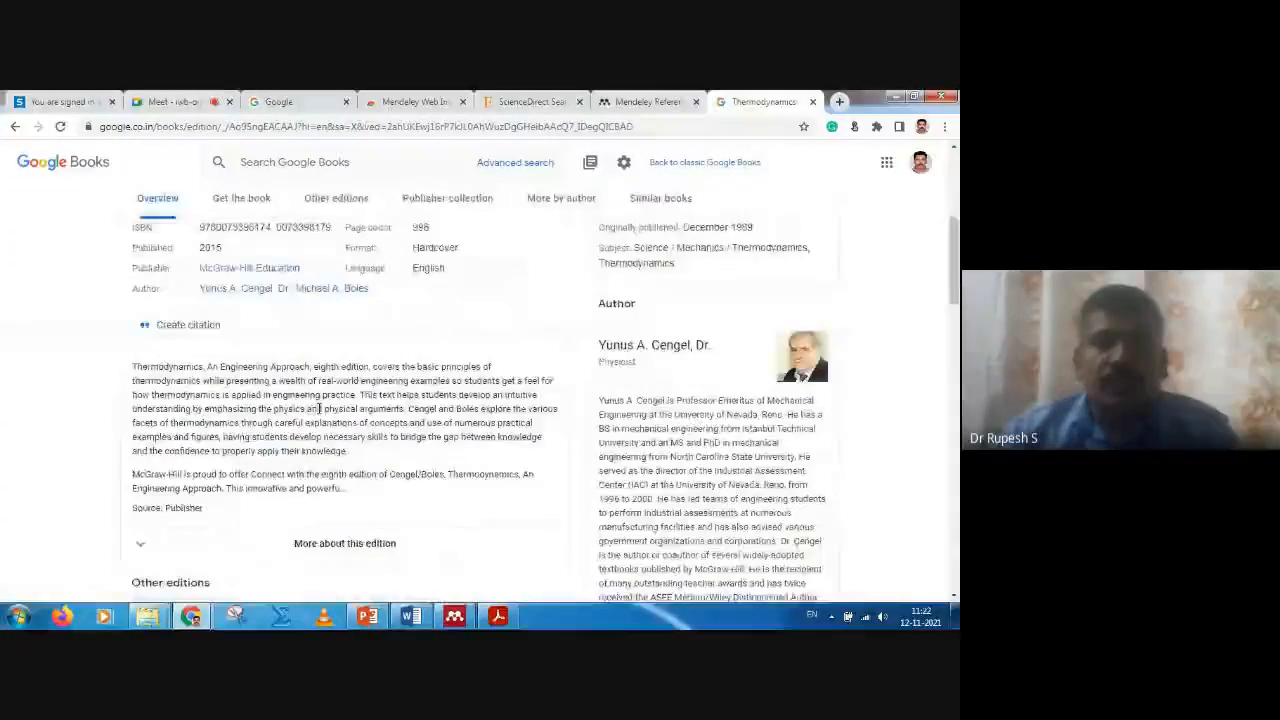
- Export the book's citation in BibTeX format and close the citation window
left_click(187, 330)
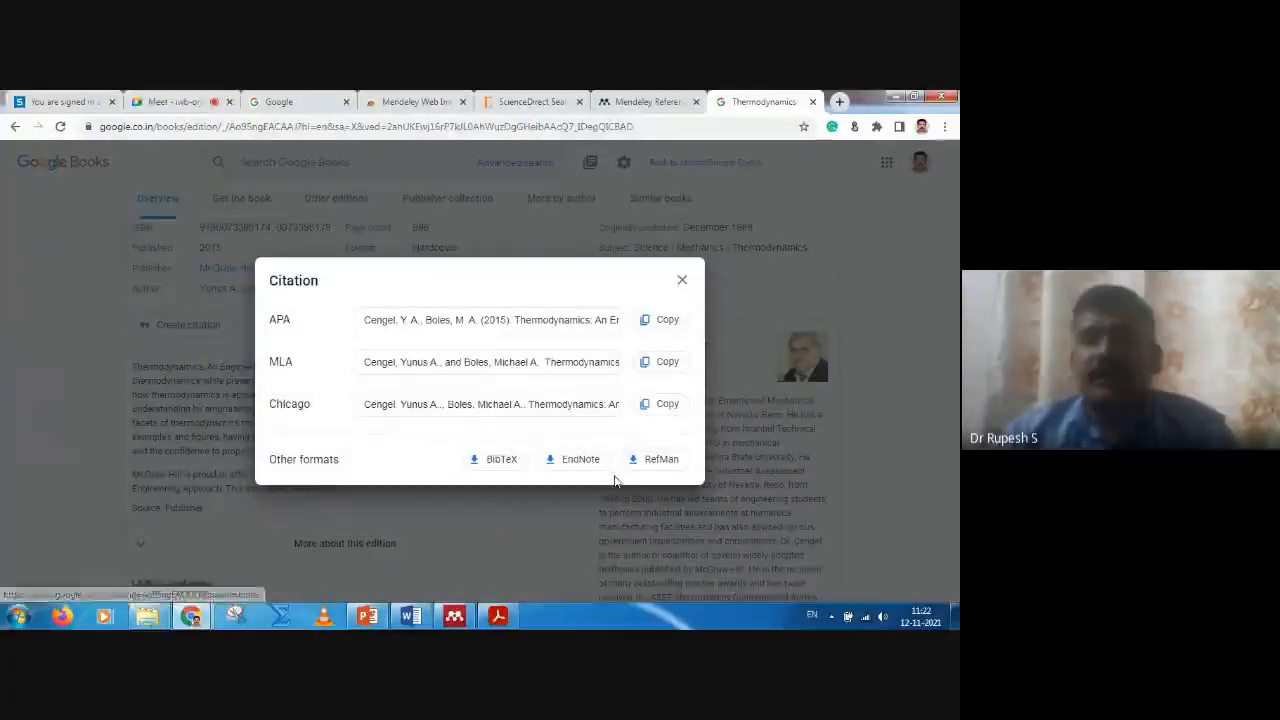
left_click(483, 461)
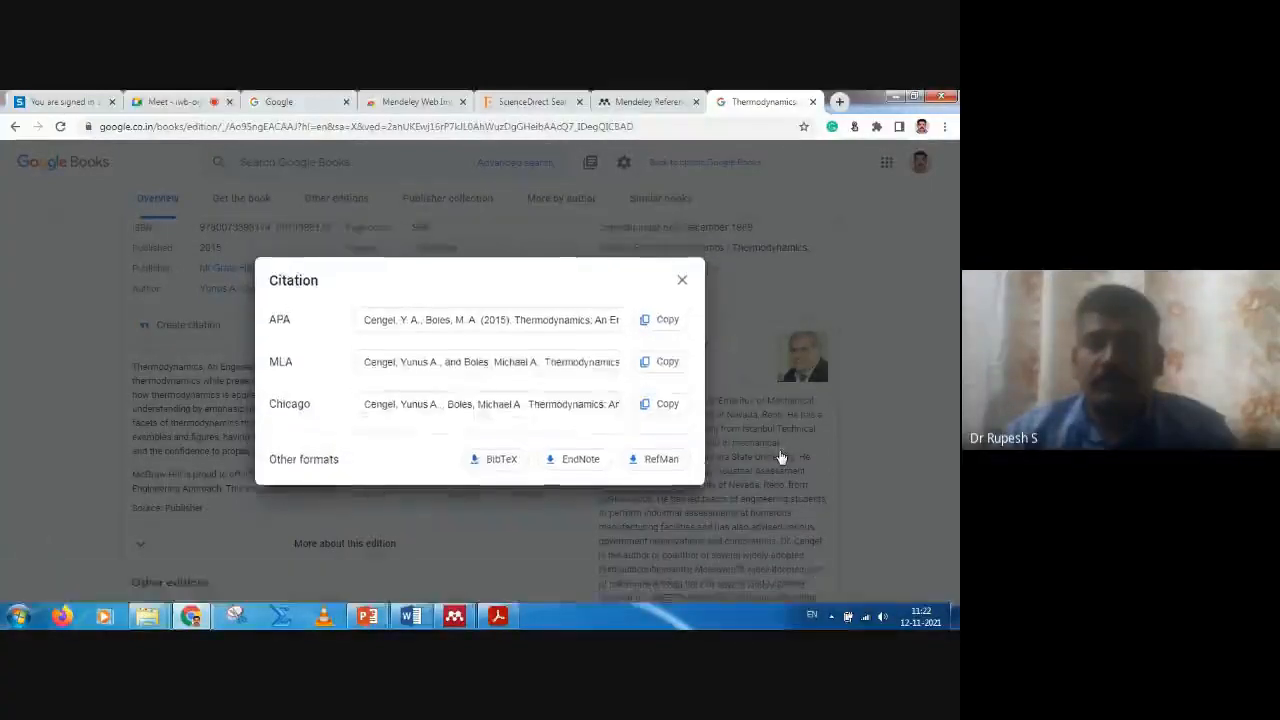
left_click(563, 418)
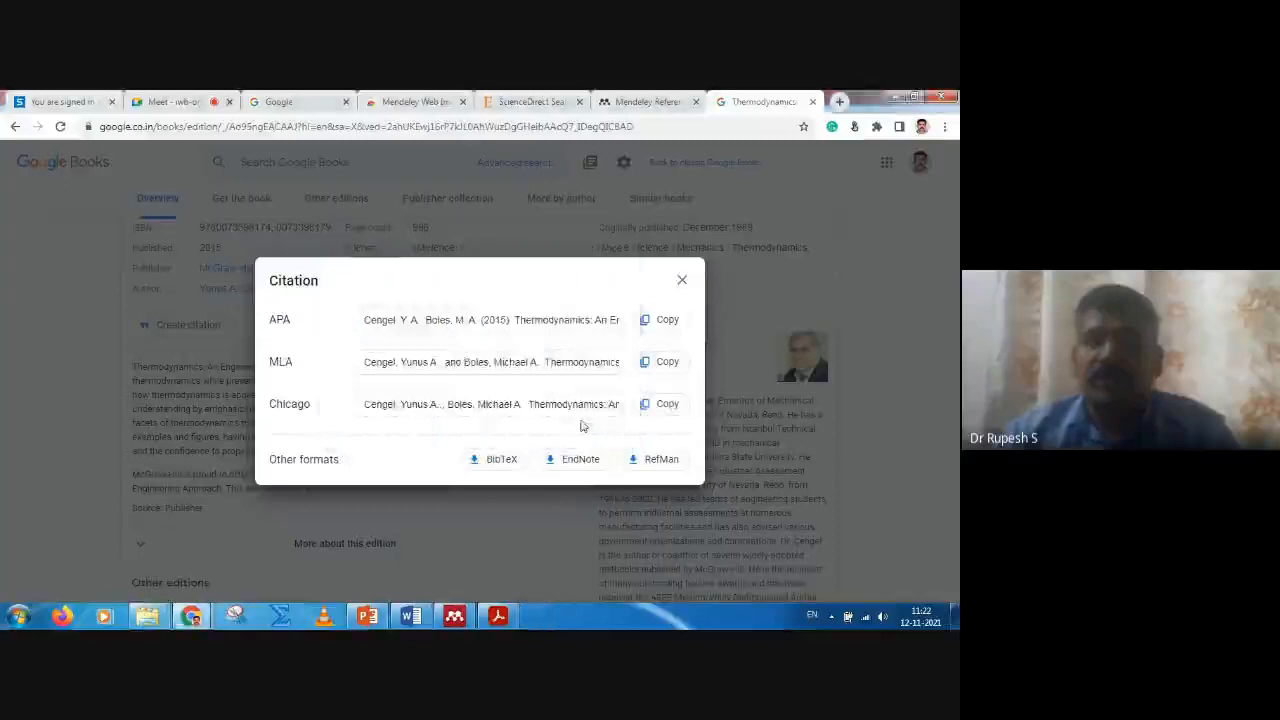
left_click(684, 282)
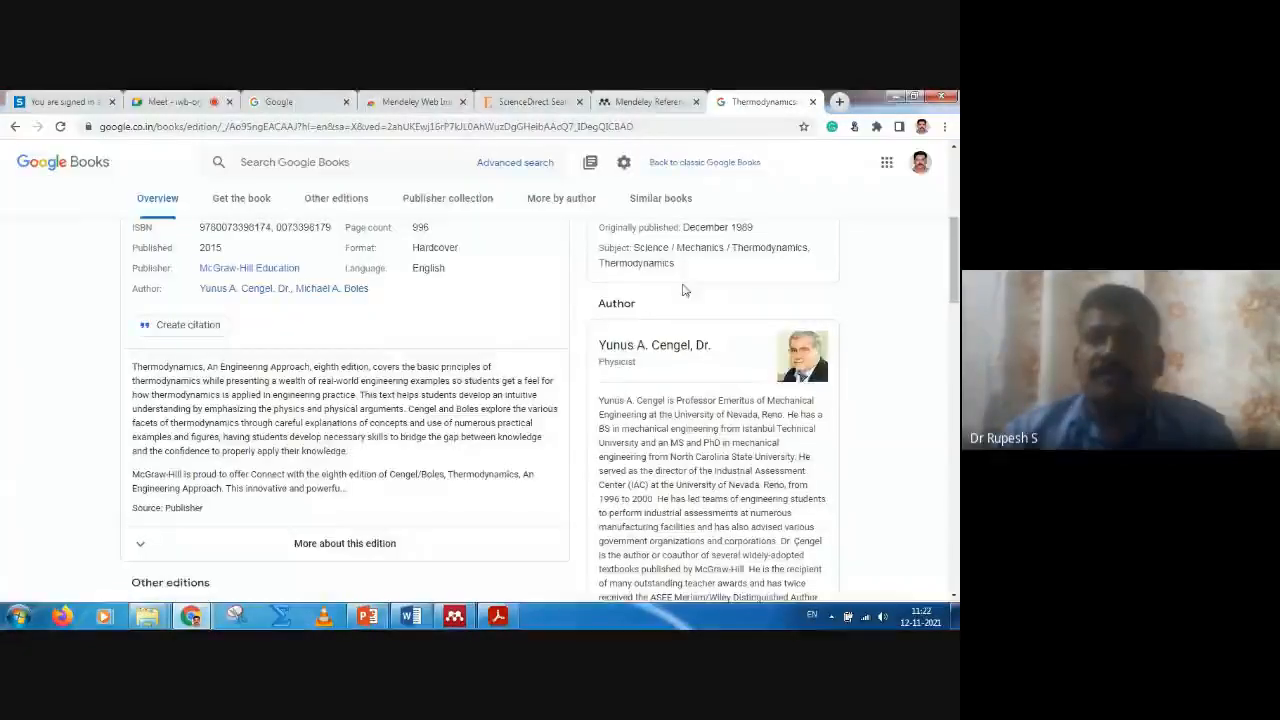
- Switch to File Explorer, locate the Thermodynamics_An_Engineering_Approach (2).bibtex file in Downloads, and return to Mendeley
left_click(895, 97)
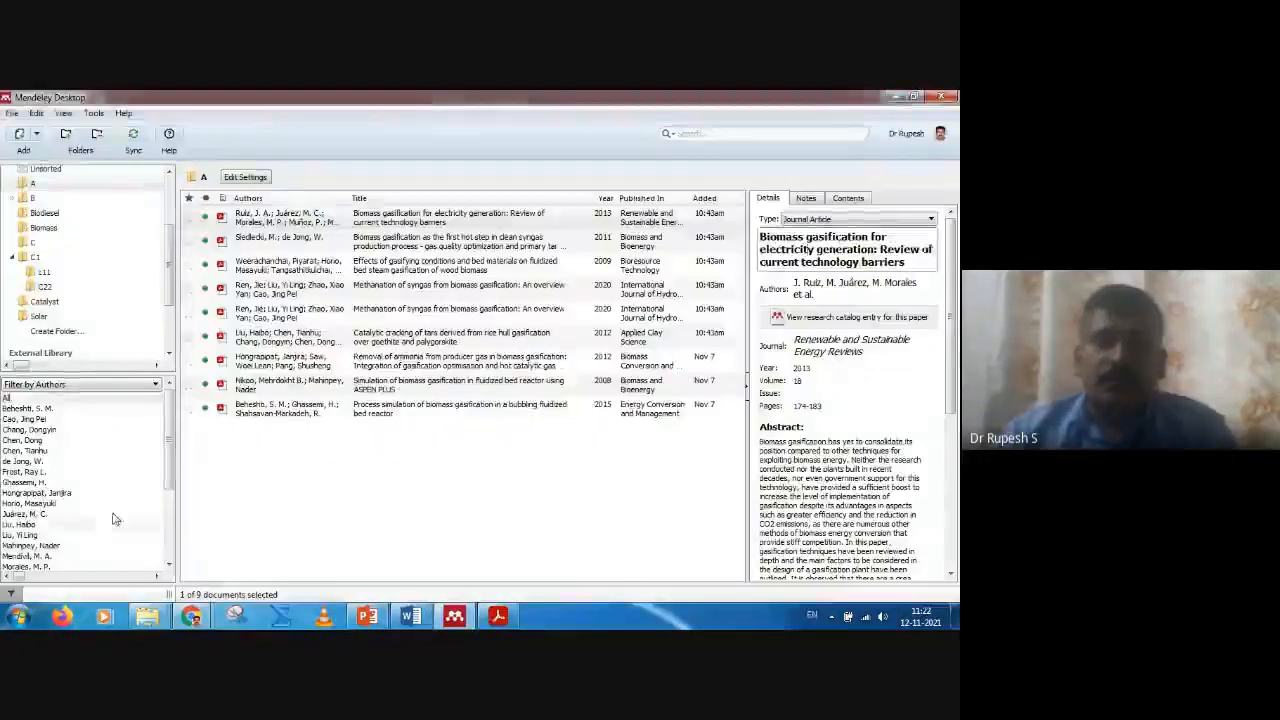
left_click(147, 615)
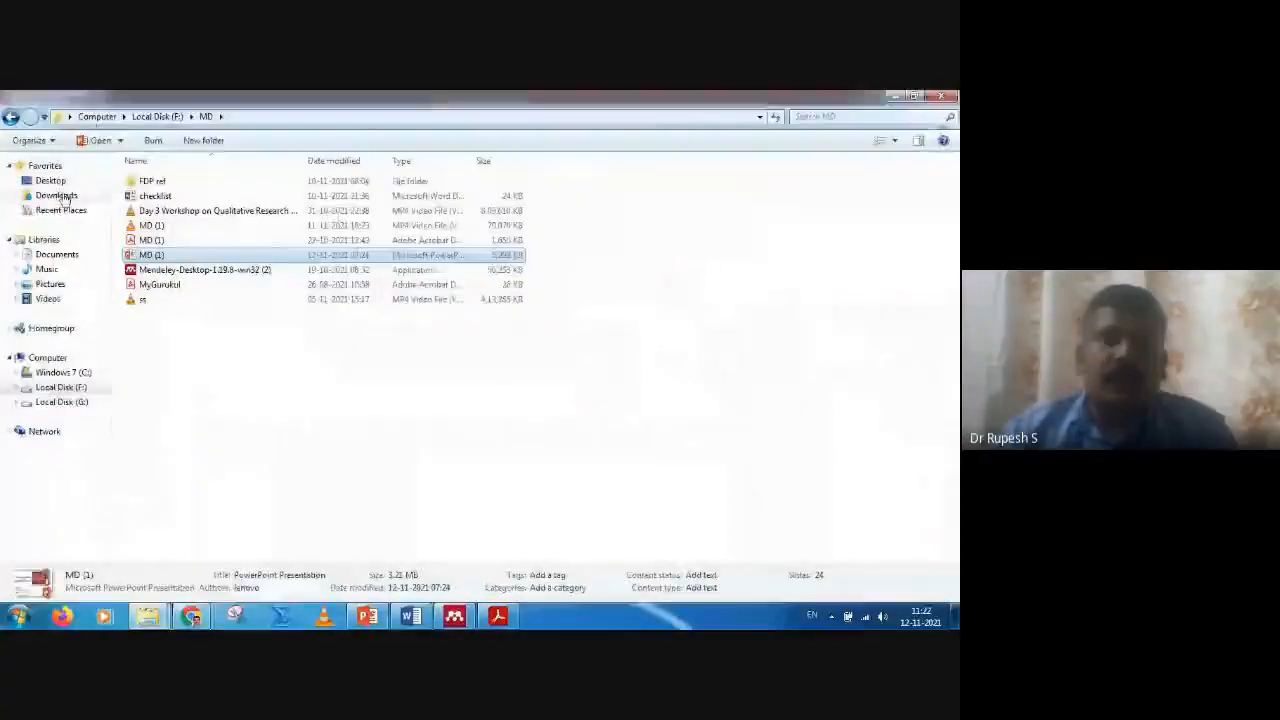
left_click(57, 195)
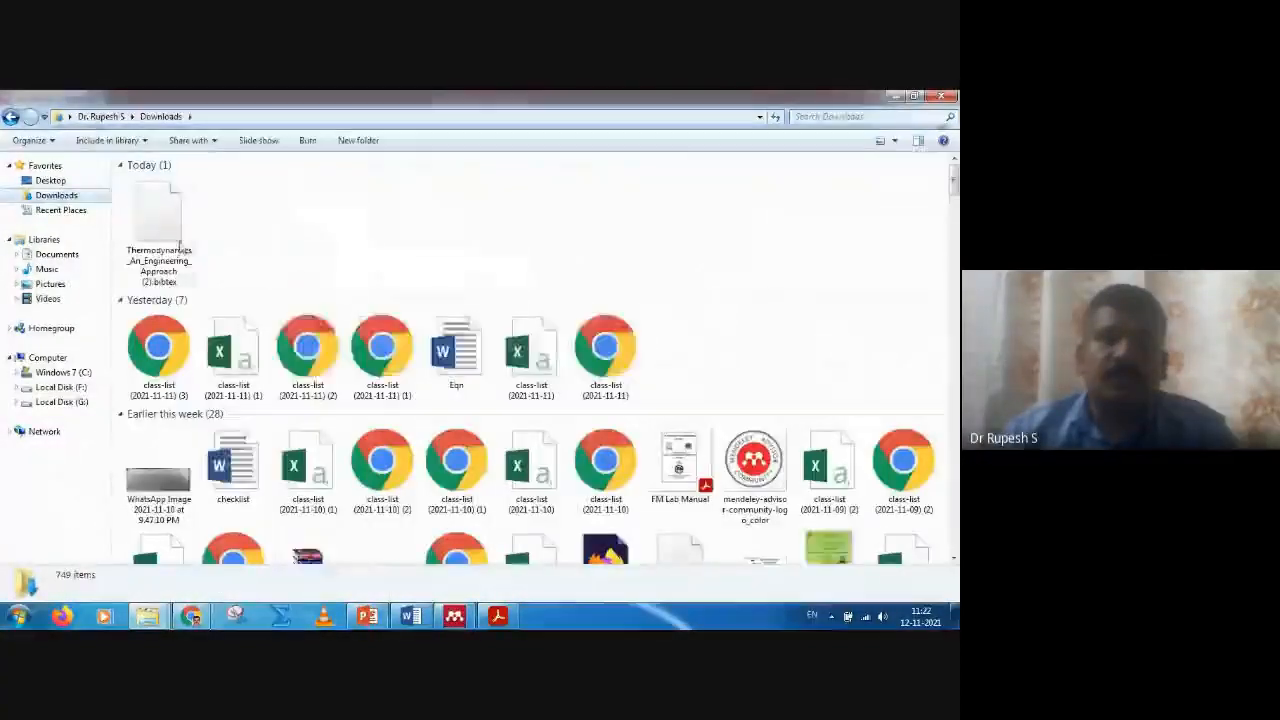
left_click(158, 230)
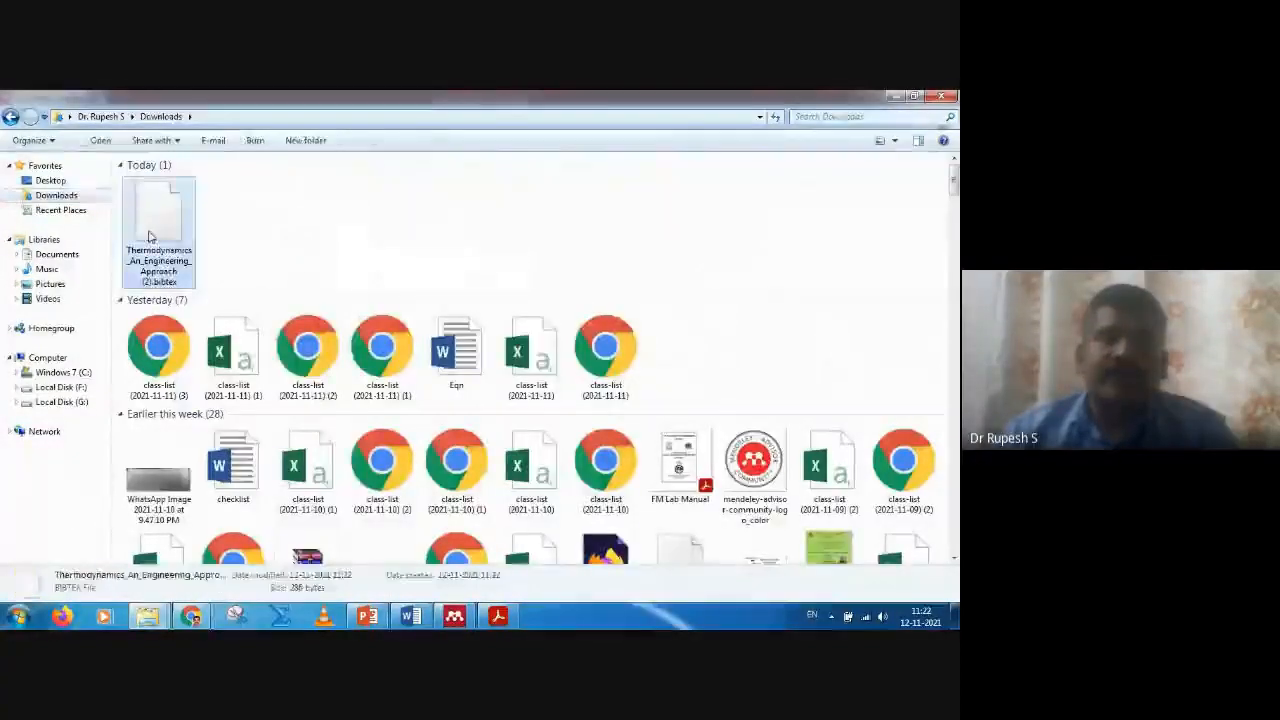
left_click(897, 96)
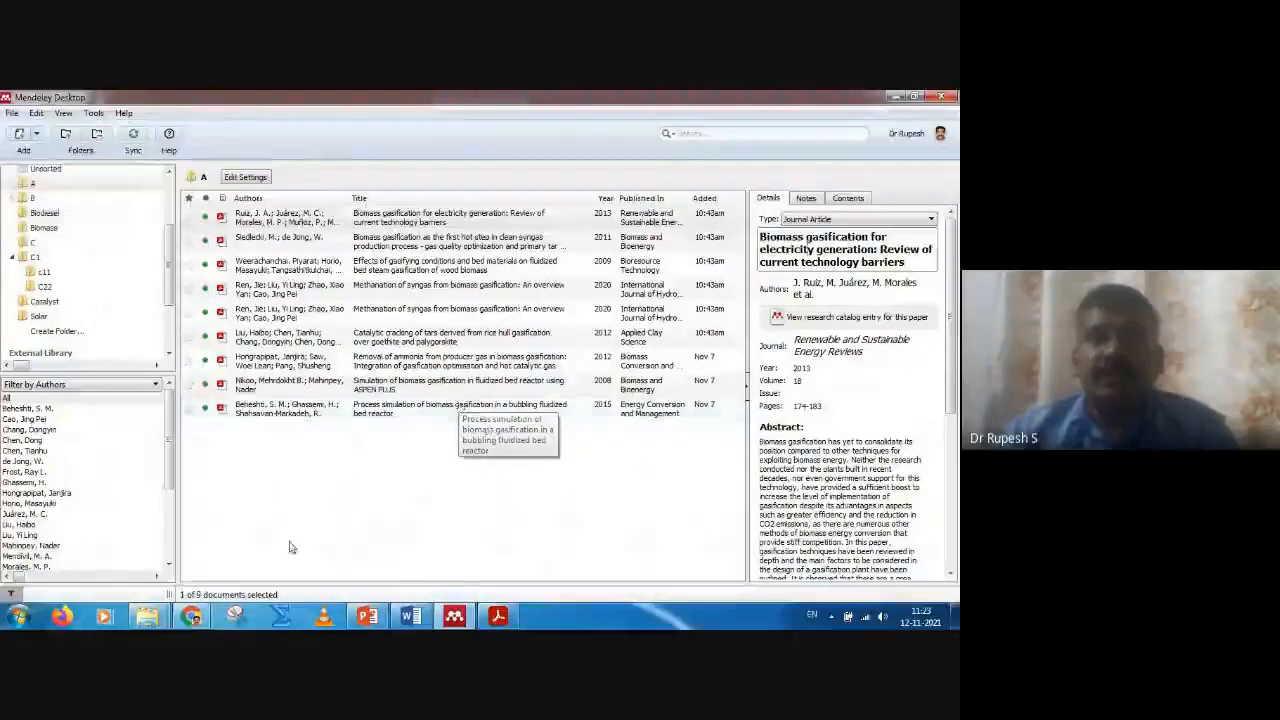
left_click(455, 618)
left_click(455, 618)
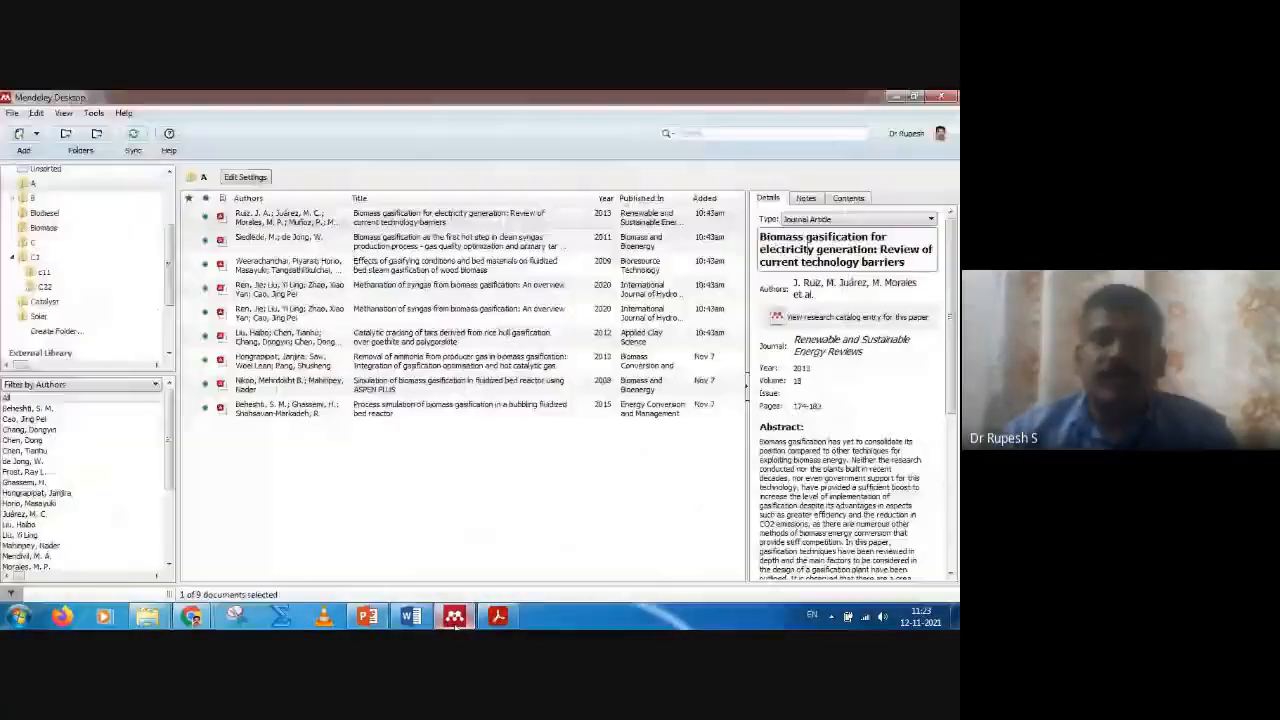
left_click(13, 114)
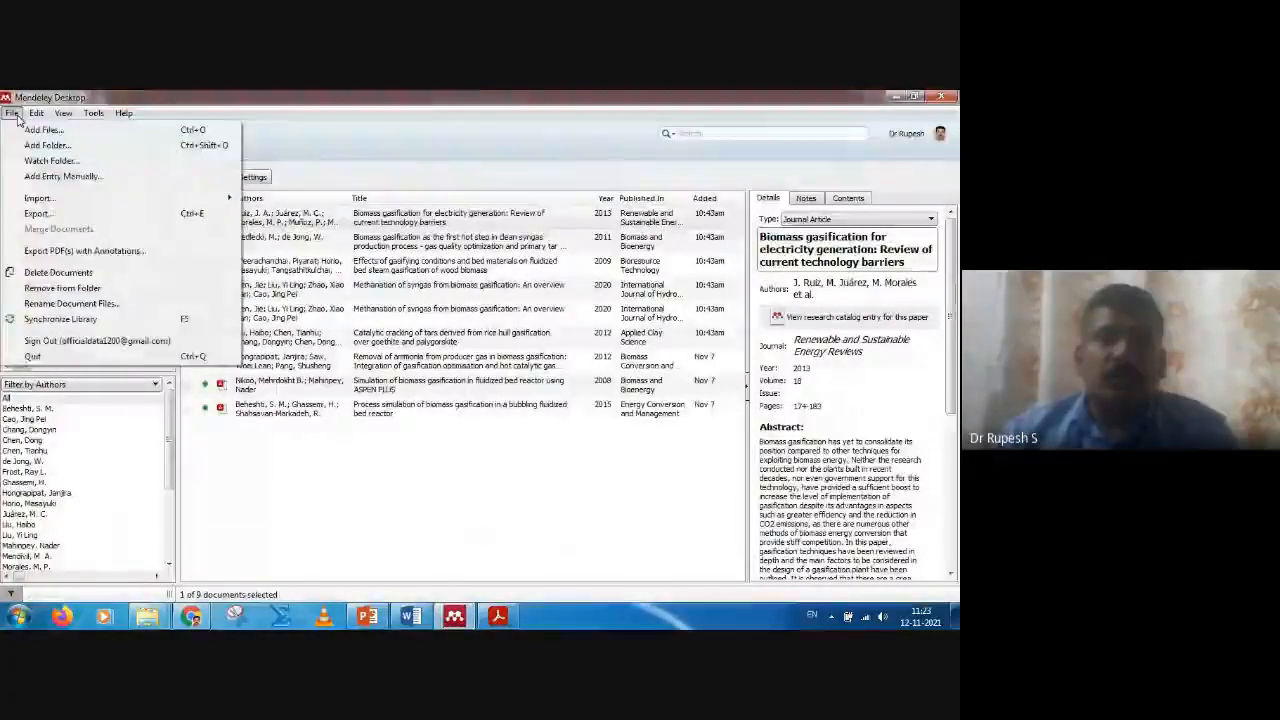
mouse_move(57, 200)
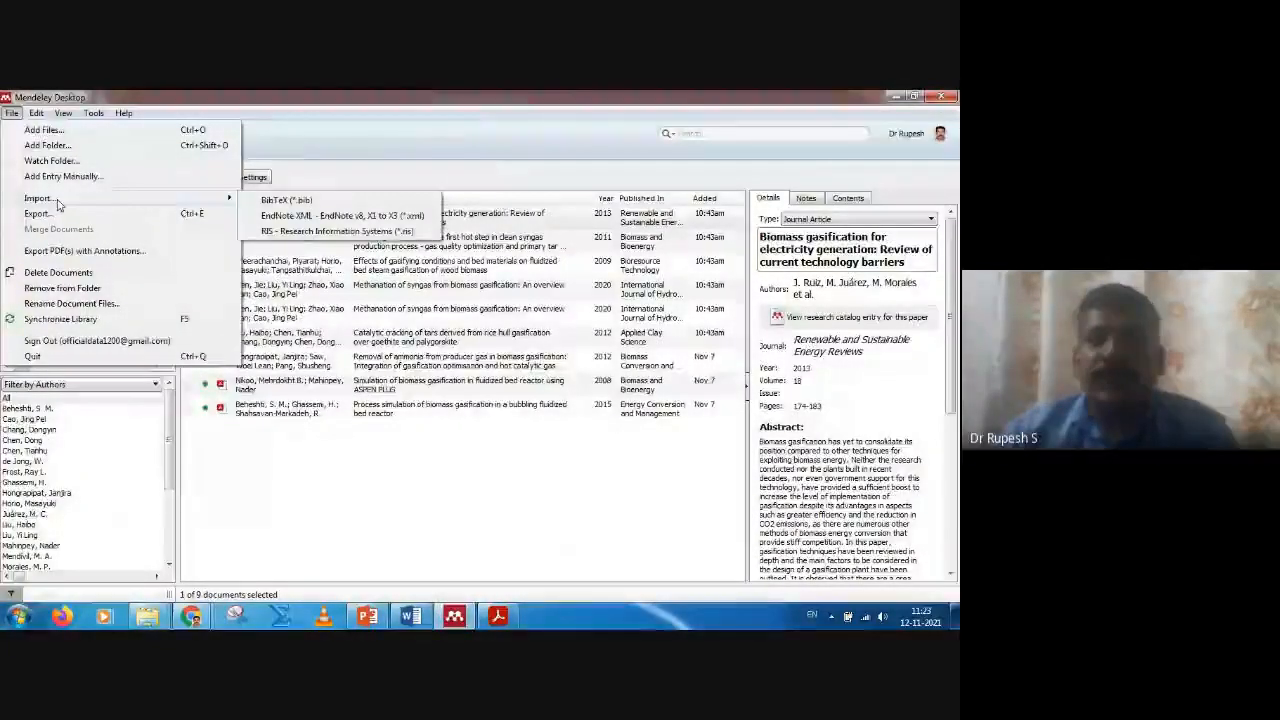
left_click(268, 201)
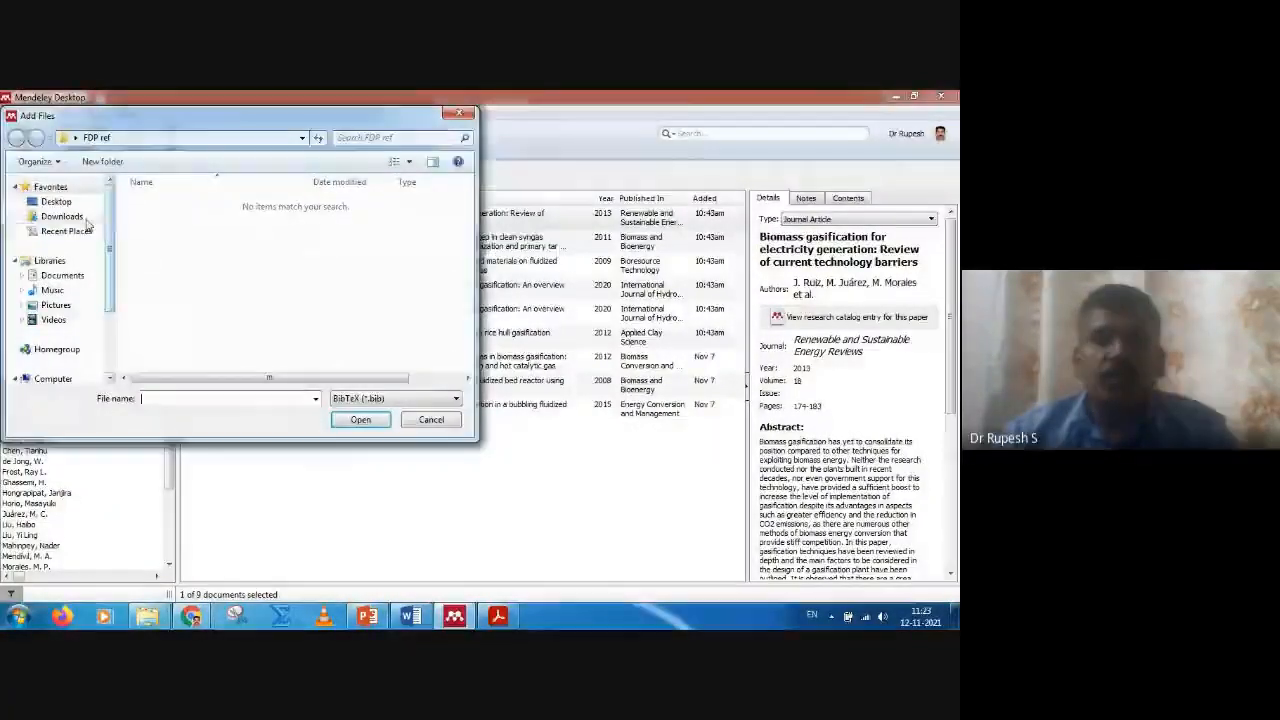
left_click(458, 112)
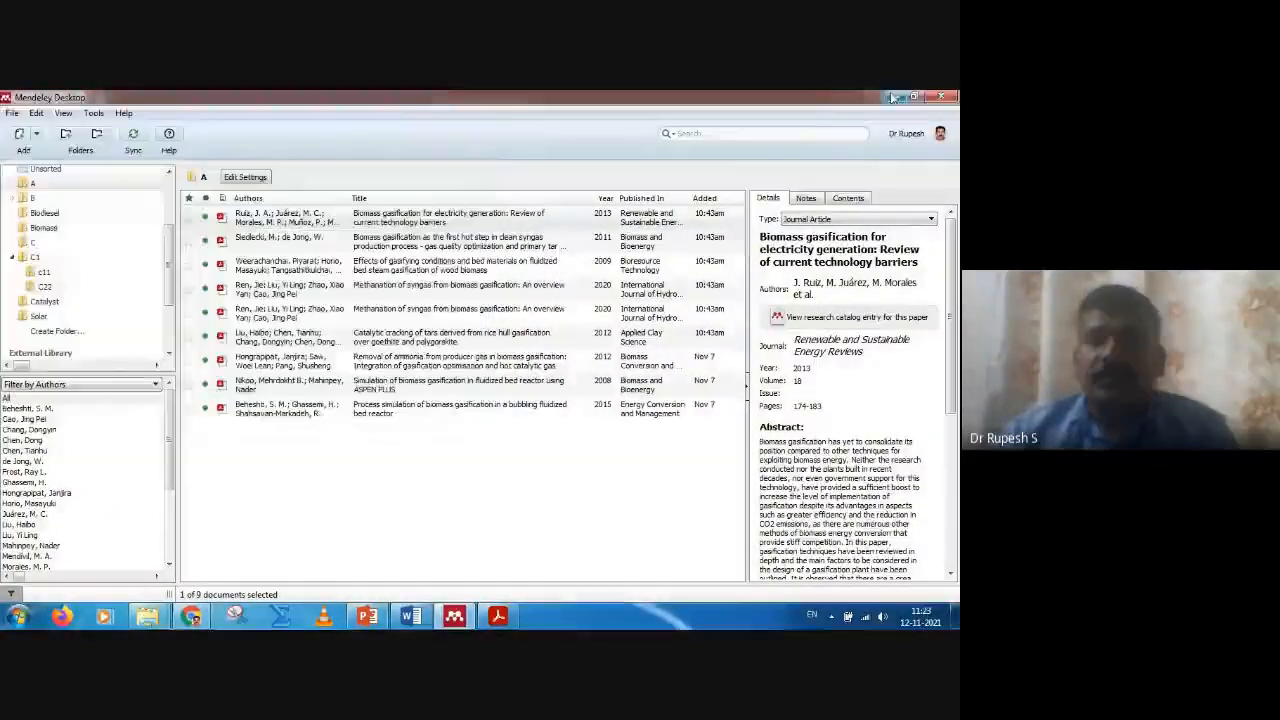
- Bring the Downloads folder back up and add the Thermodynamics_An_Engineering_Approach (2).bibtex file to folder A in Mendeley
left_click(896, 97)
mouse_move(147, 615)
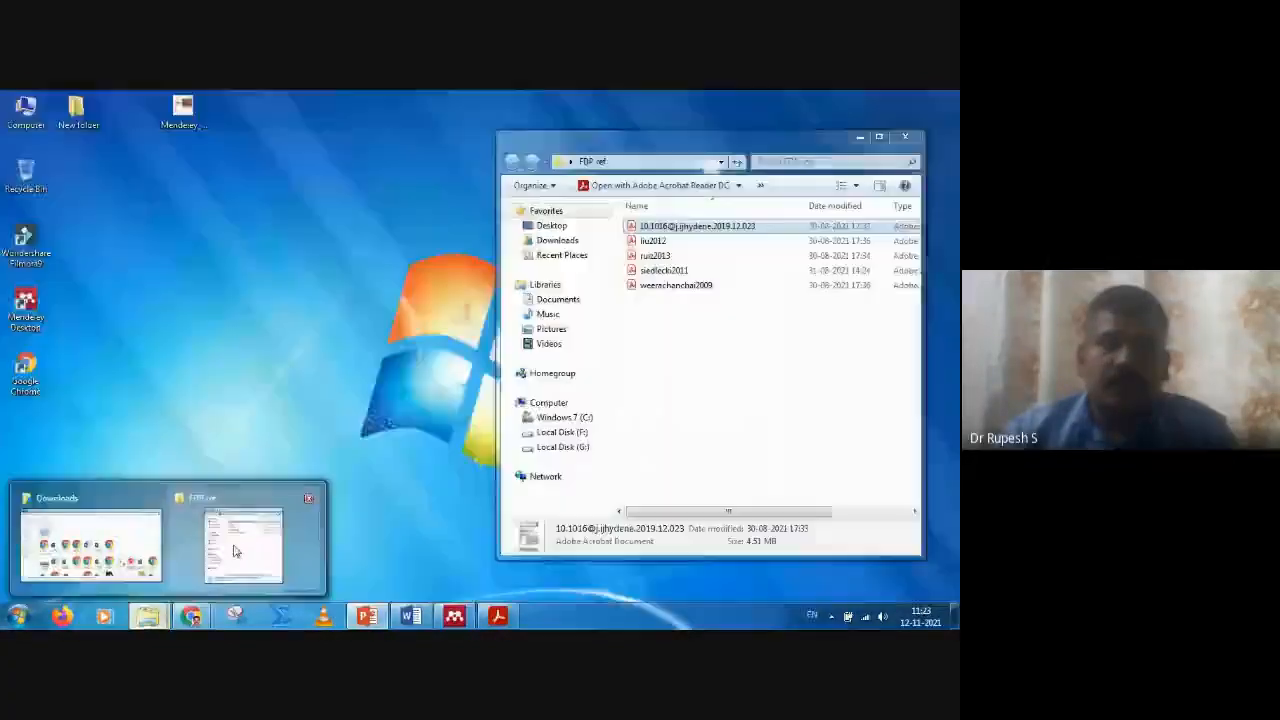
left_click(234, 550)
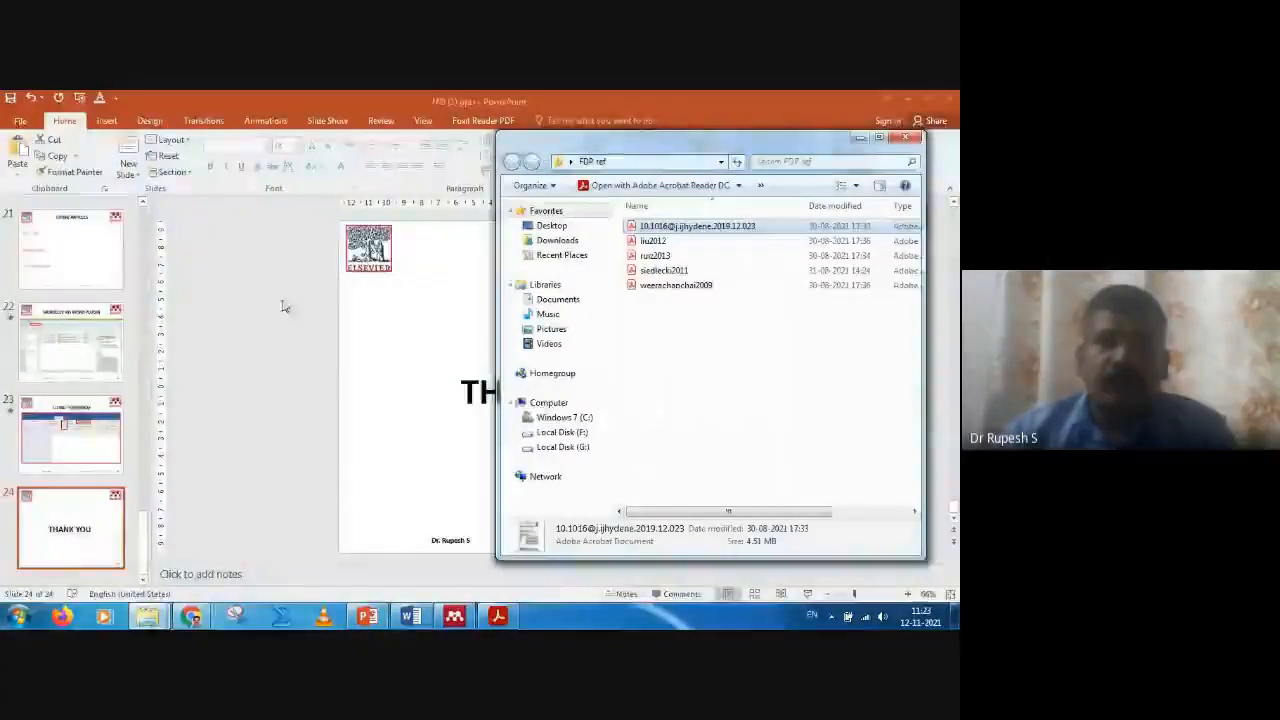
left_click(147, 615)
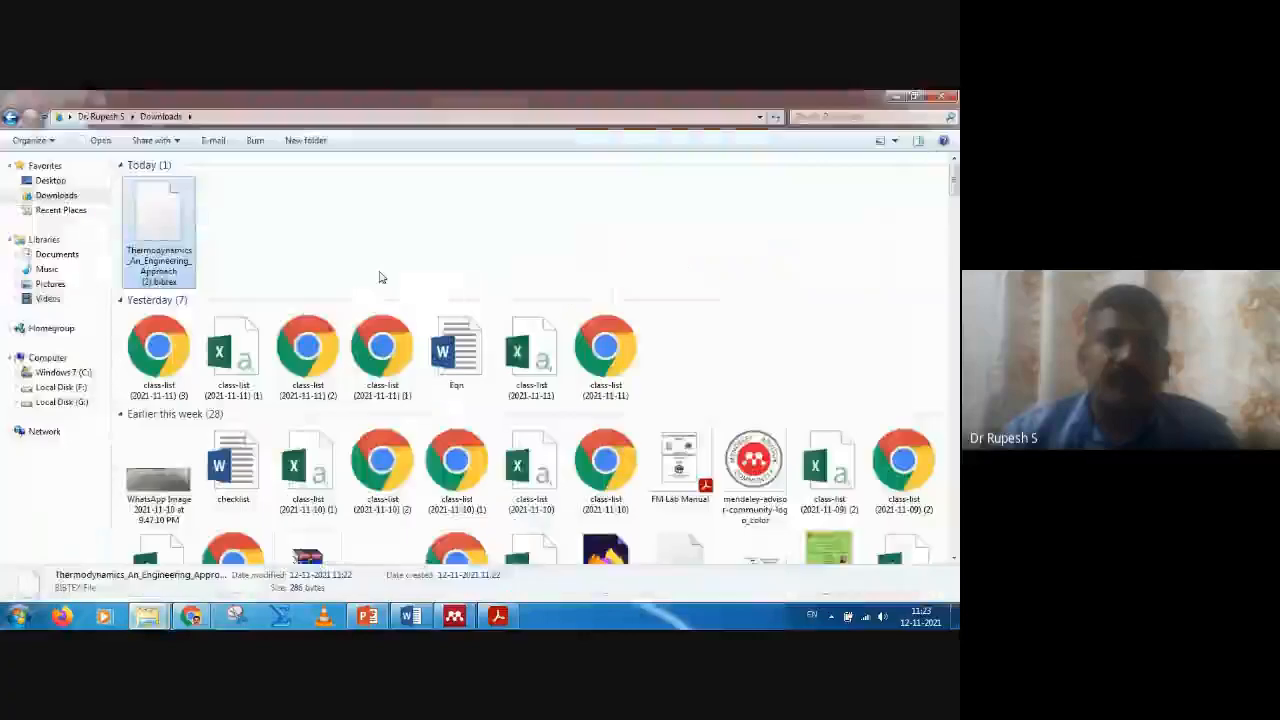
left_click_drag(155, 230, 414, 523)
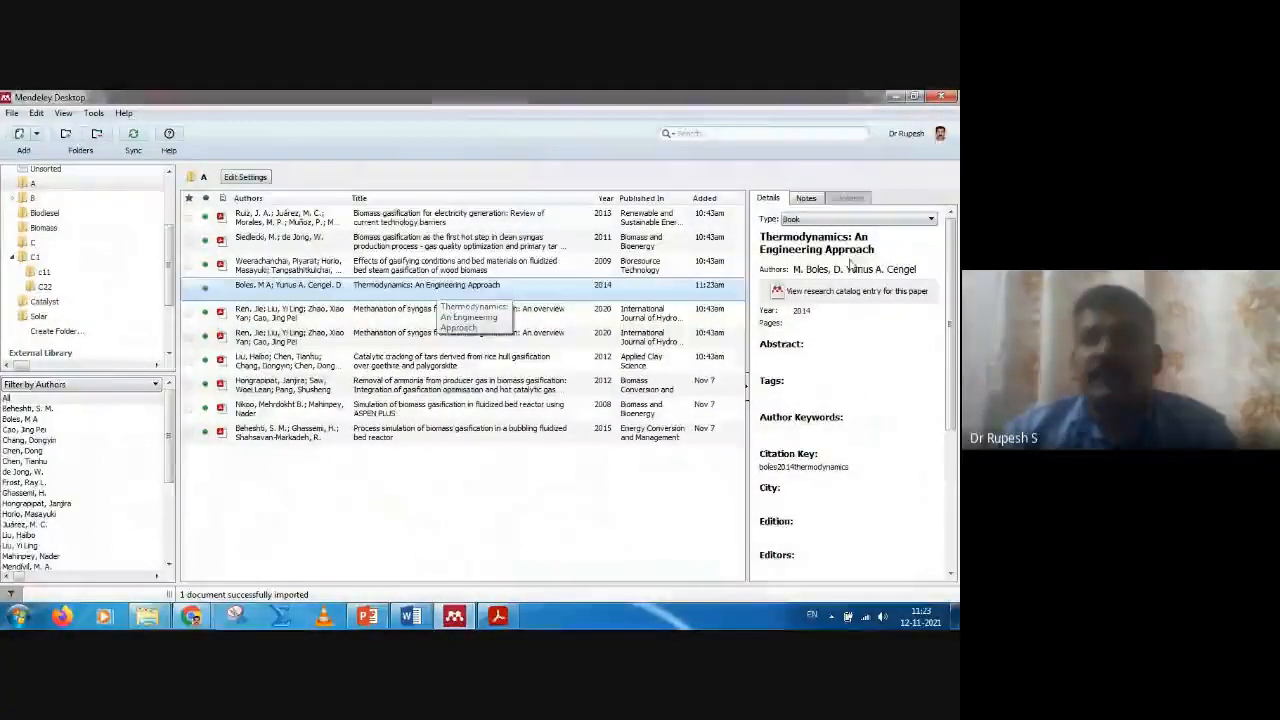
- Examine the imported Thermodynamics book's details, including publisher, URL and ISBN, and clear the selection
scroll(830, 368, "down", 4)
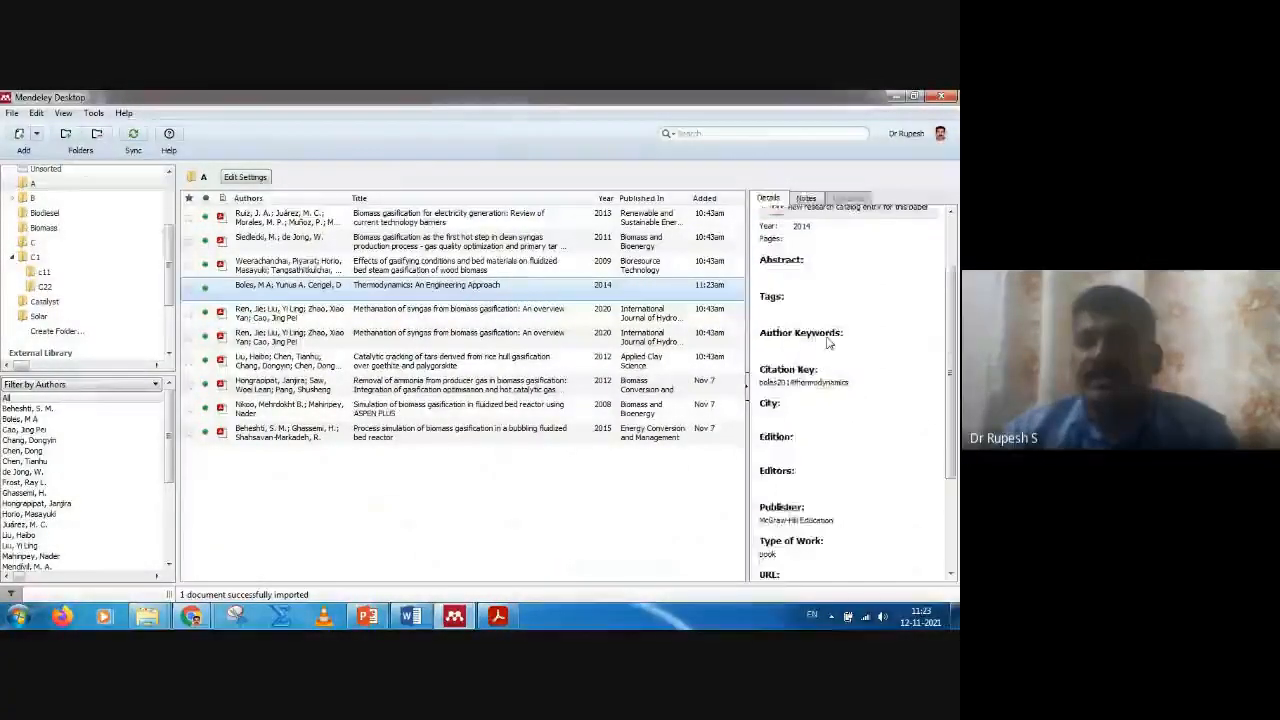
scroll(832, 393, "up", 4)
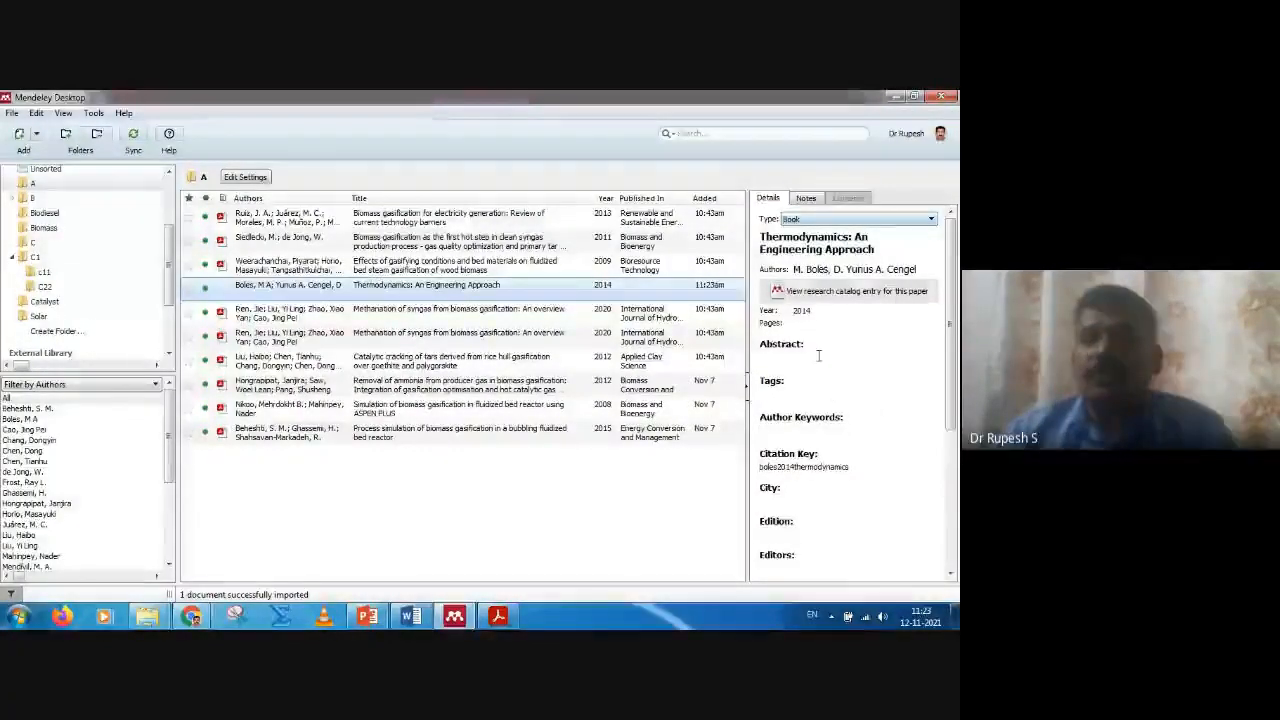
scroll(826, 362, "down", 3)
scroll(835, 393, "down", 1)
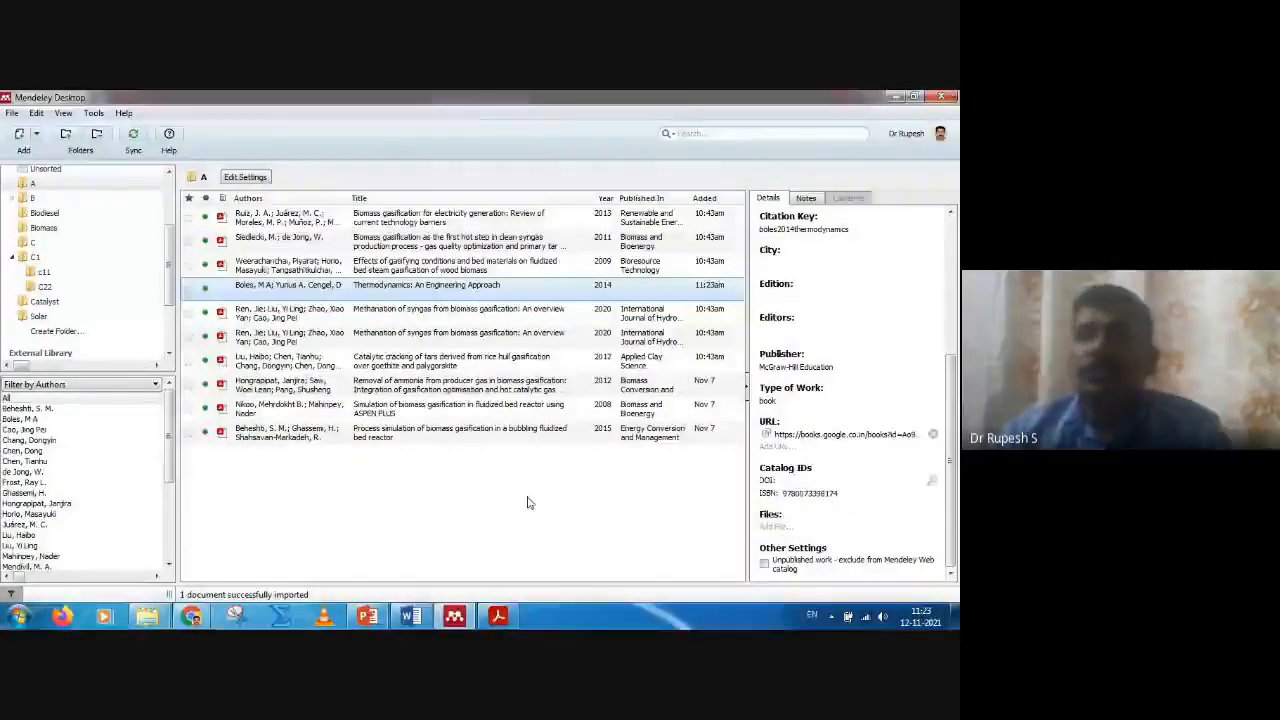
left_click(191, 615)
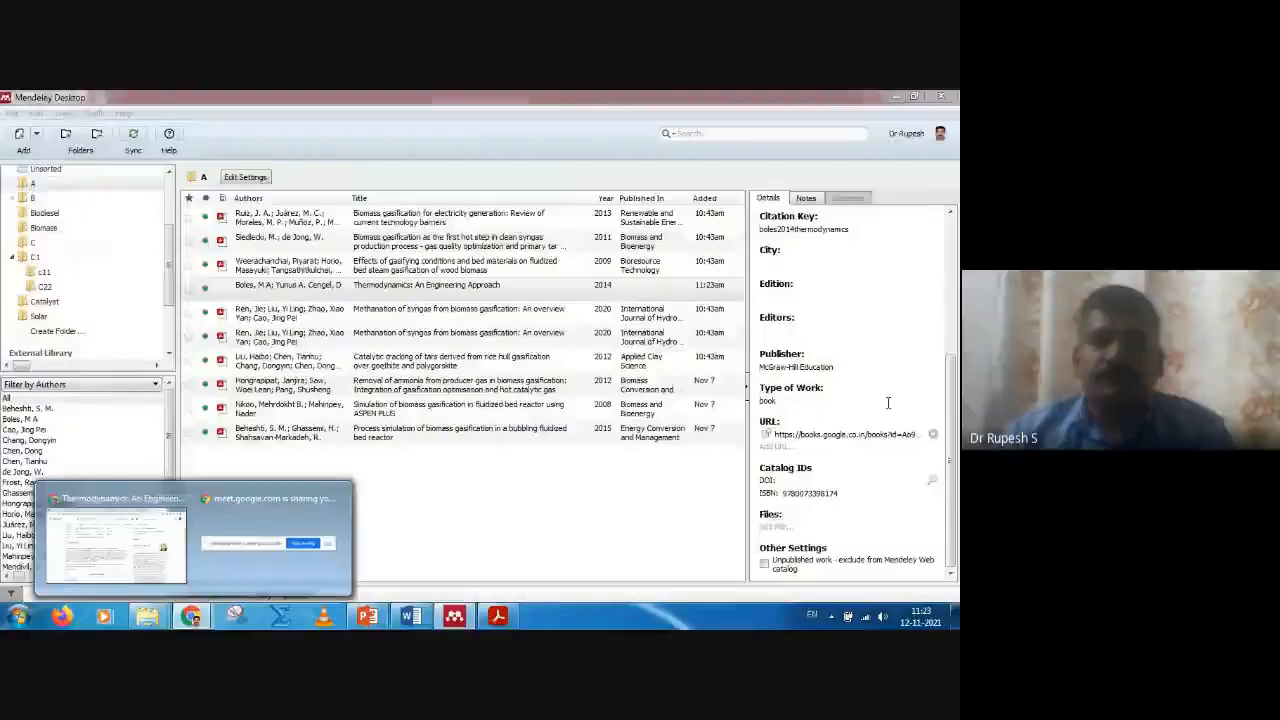
left_click(594, 508)
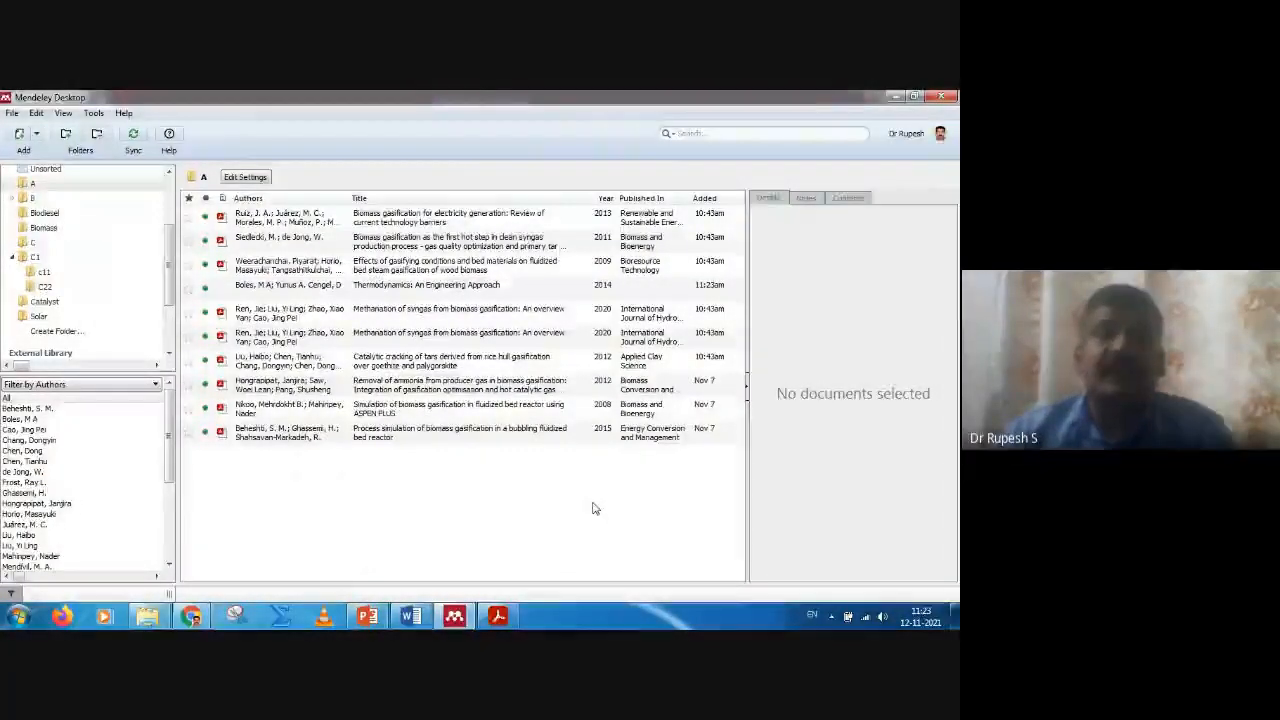
- Switch to the Google Meet call in Chrome and read the chat question about linking two Mendeley accounts
left_click(367, 617)
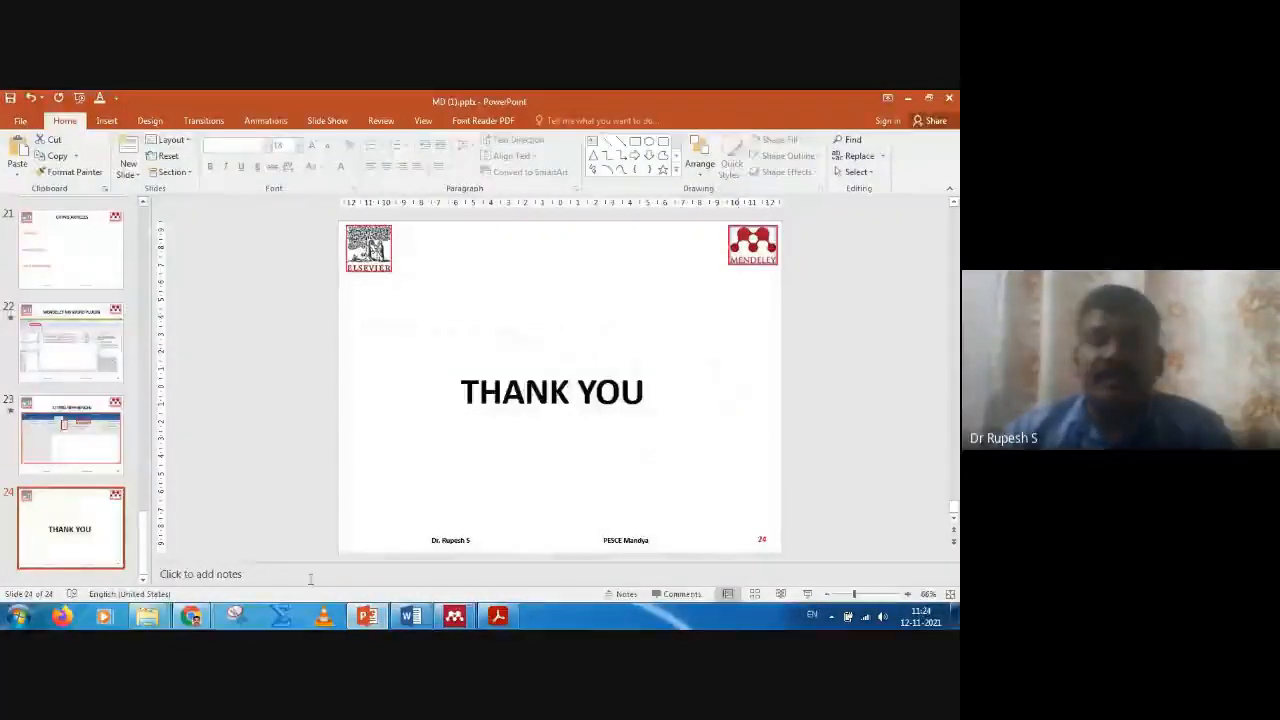
left_click(190, 617)
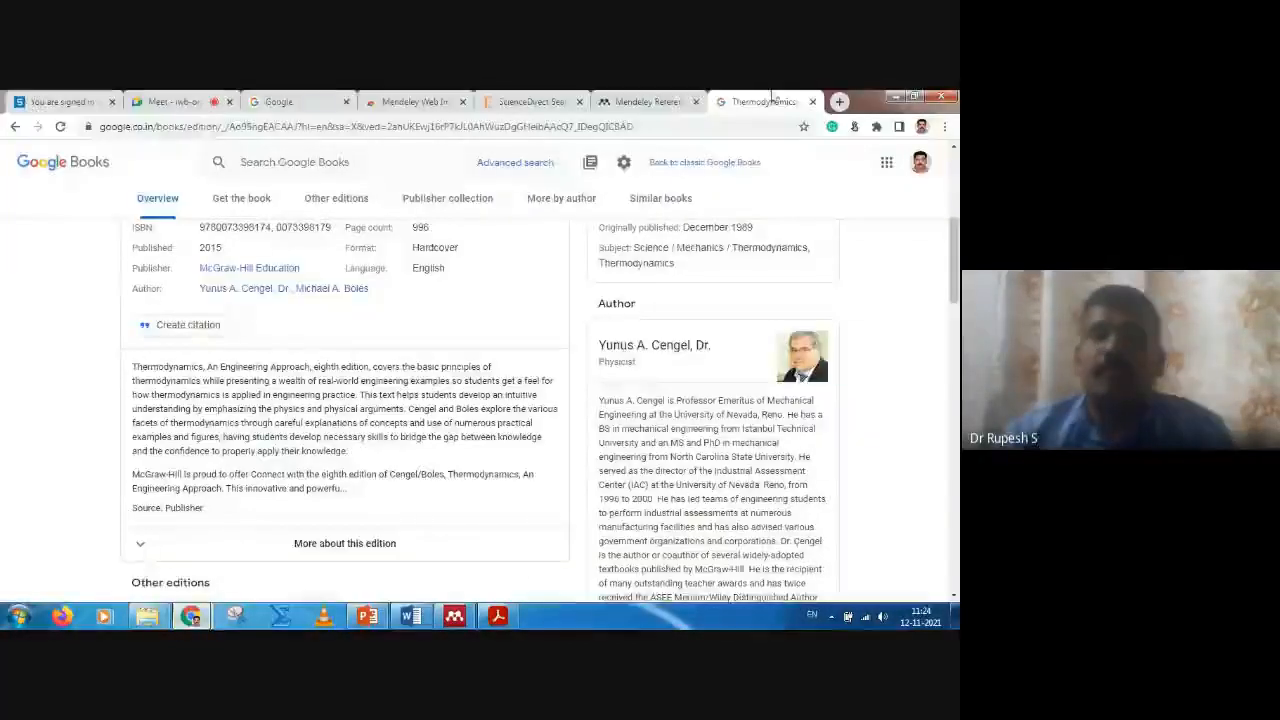
left_click(166, 101)
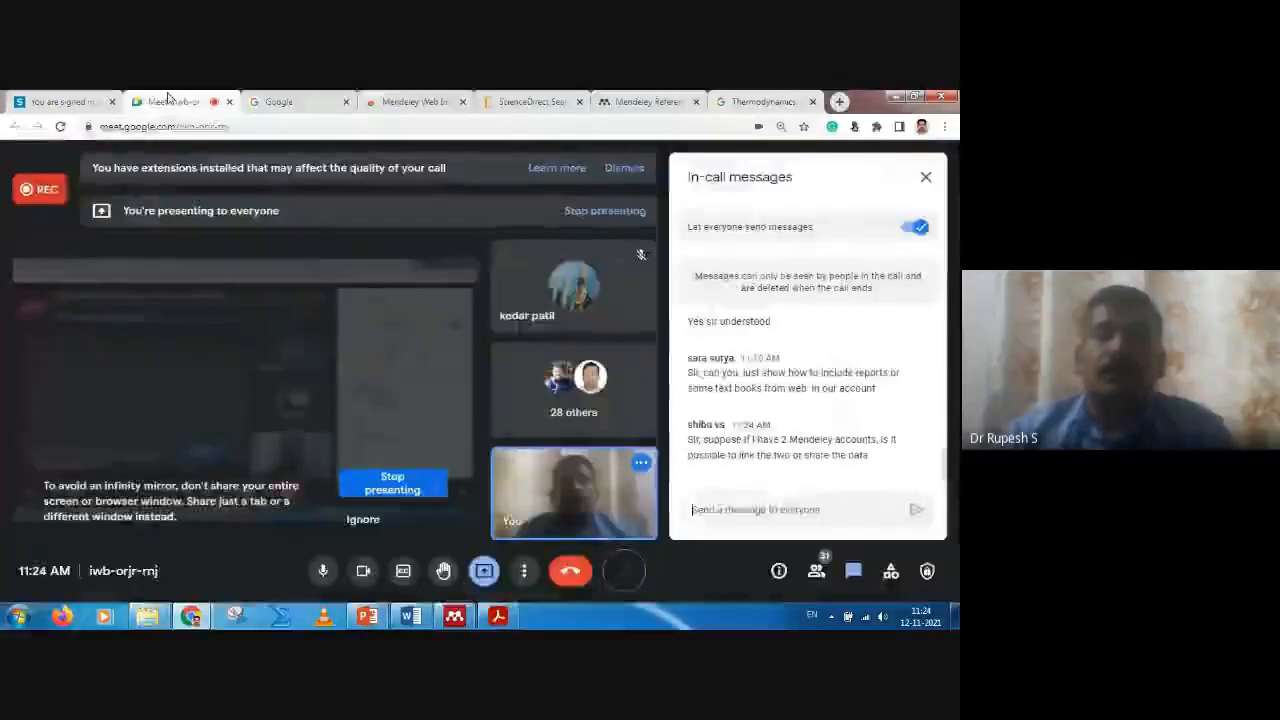
left_click(891, 502)
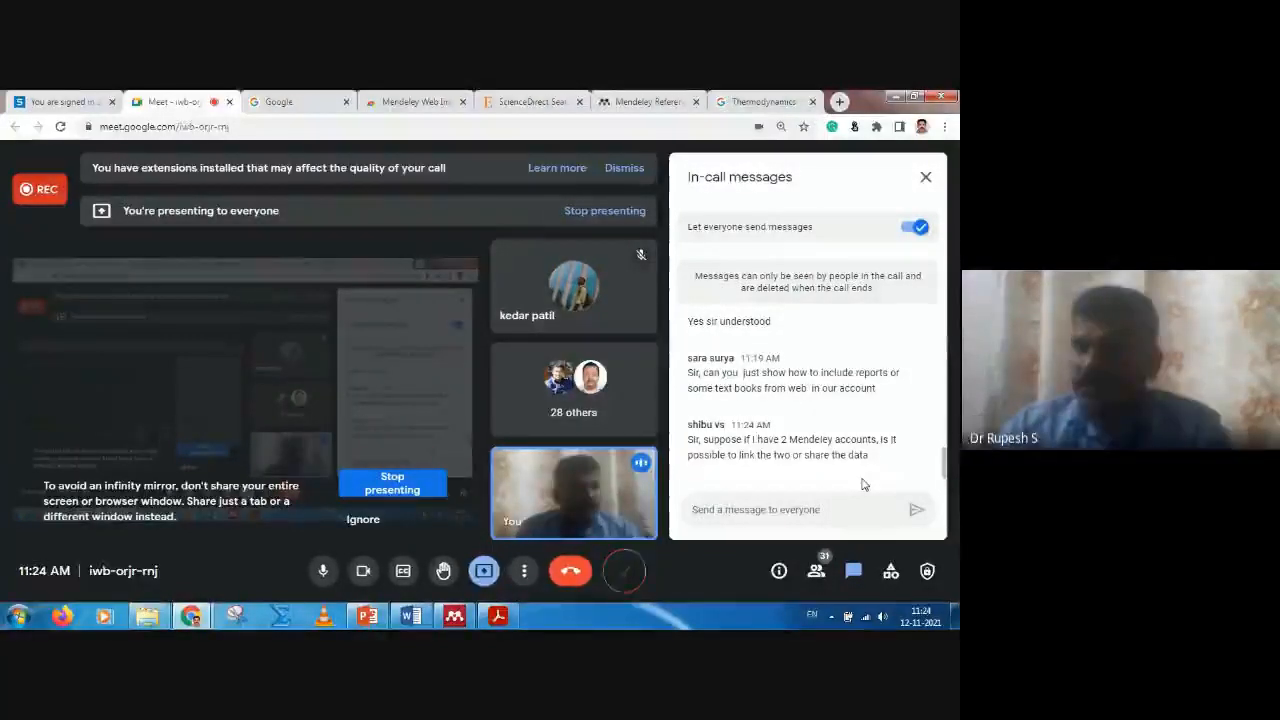
- Switch to Mendeley, show the private group creation form, and open the existing research group
left_click(462, 619)
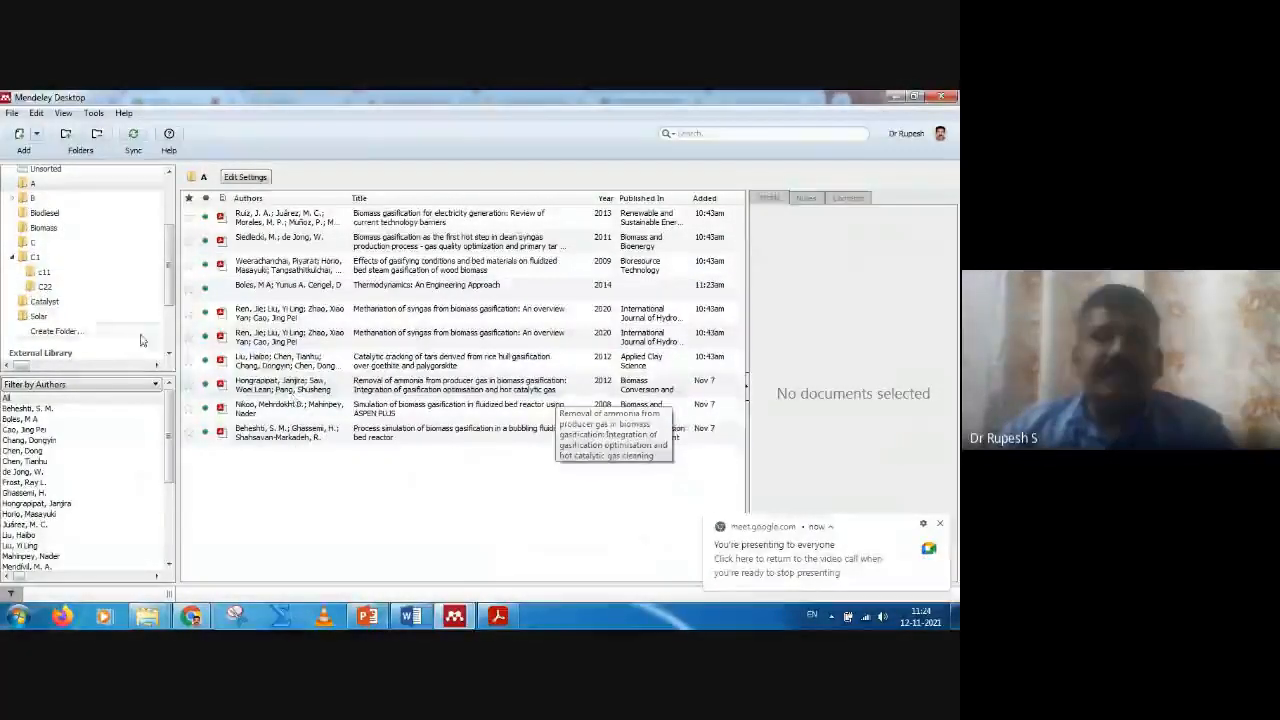
scroll(170, 313, "down", 2)
scroll(170, 313, "up", 5)
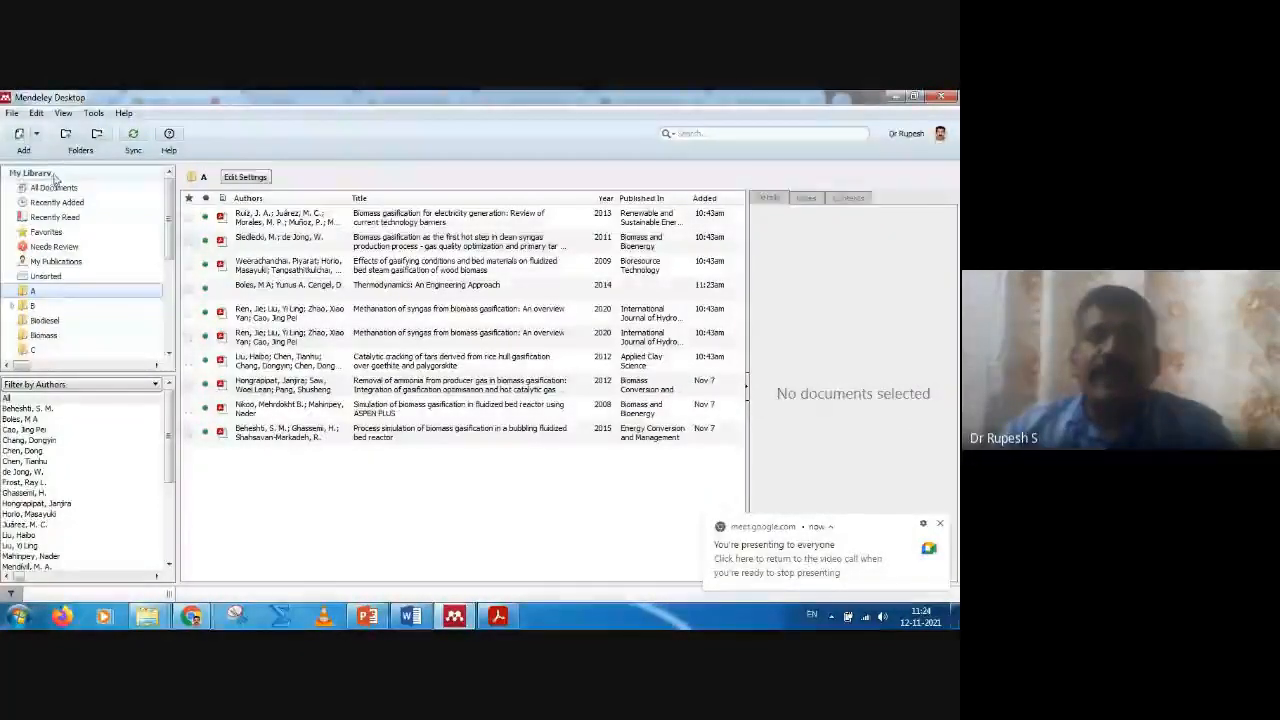
left_click_drag(168, 245, 170, 332)
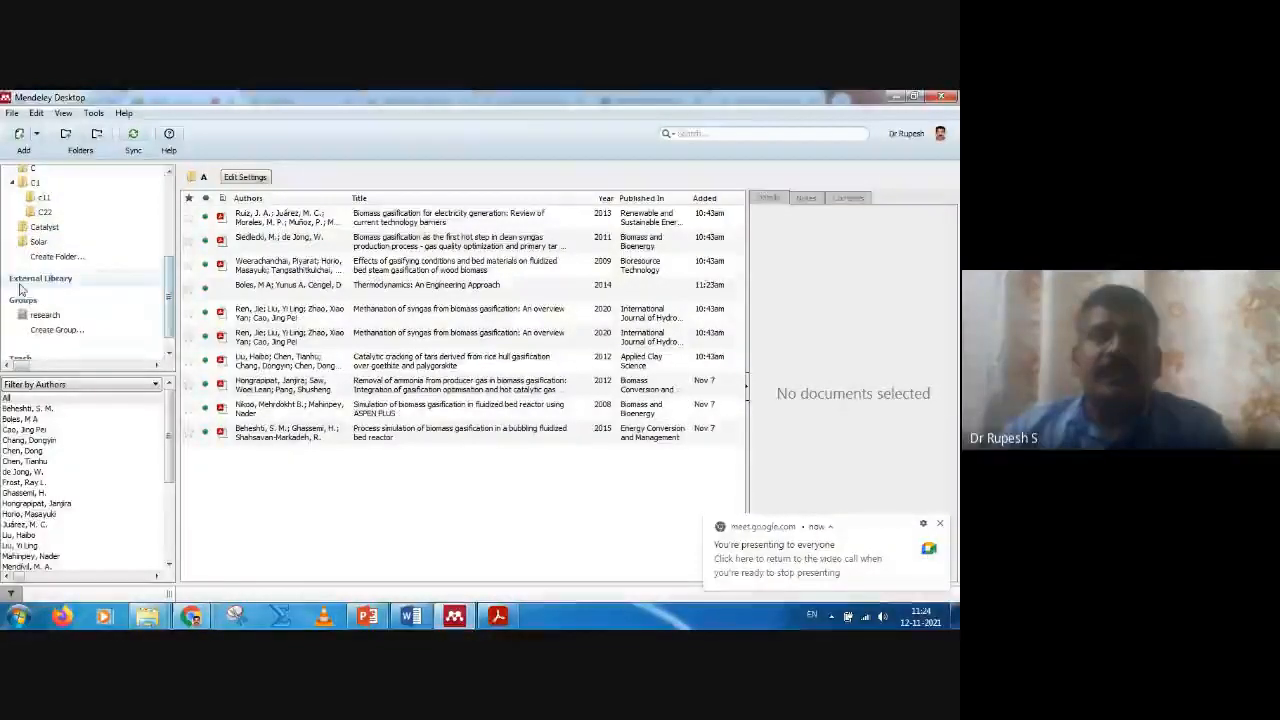
left_click(74, 334)
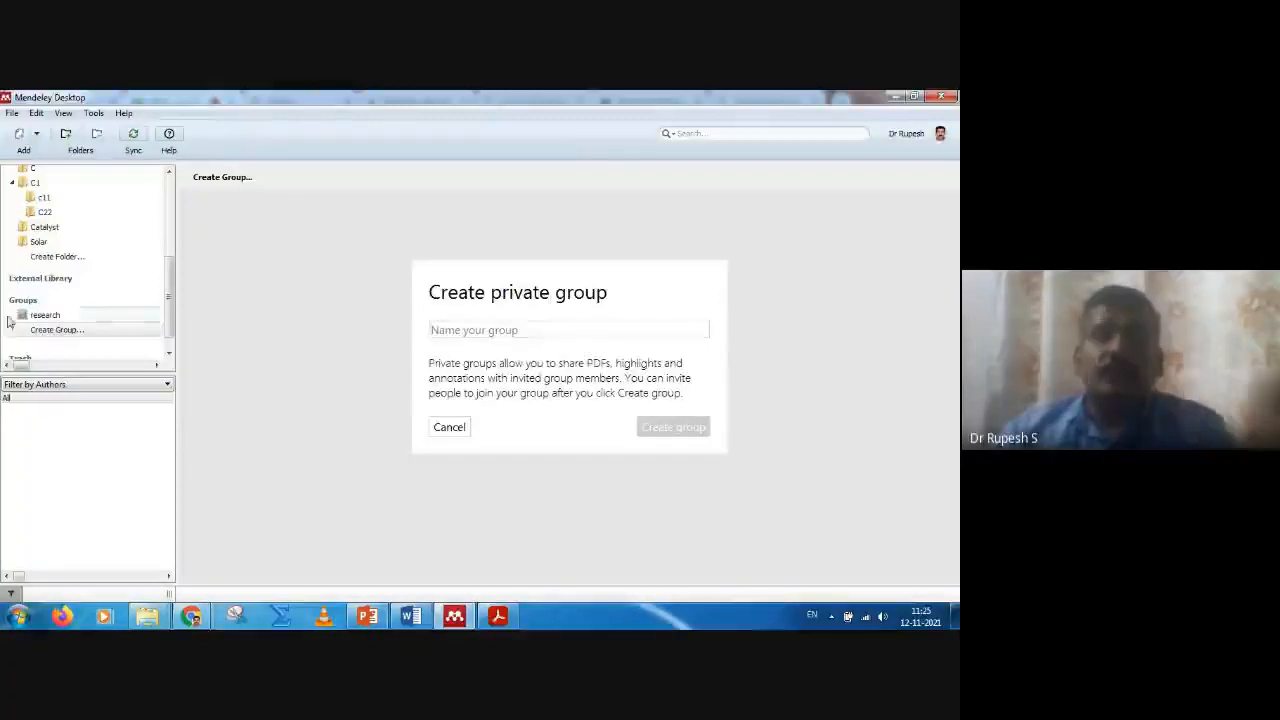
left_click(57, 332)
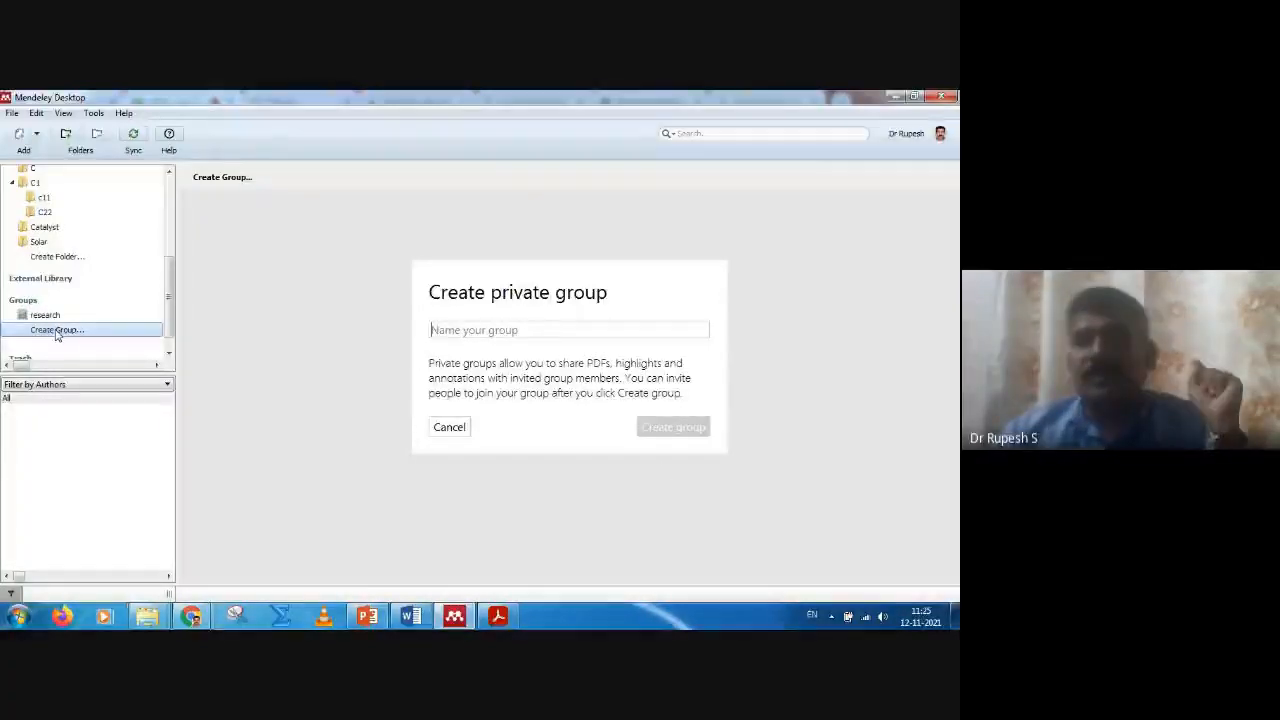
left_click(40, 315)
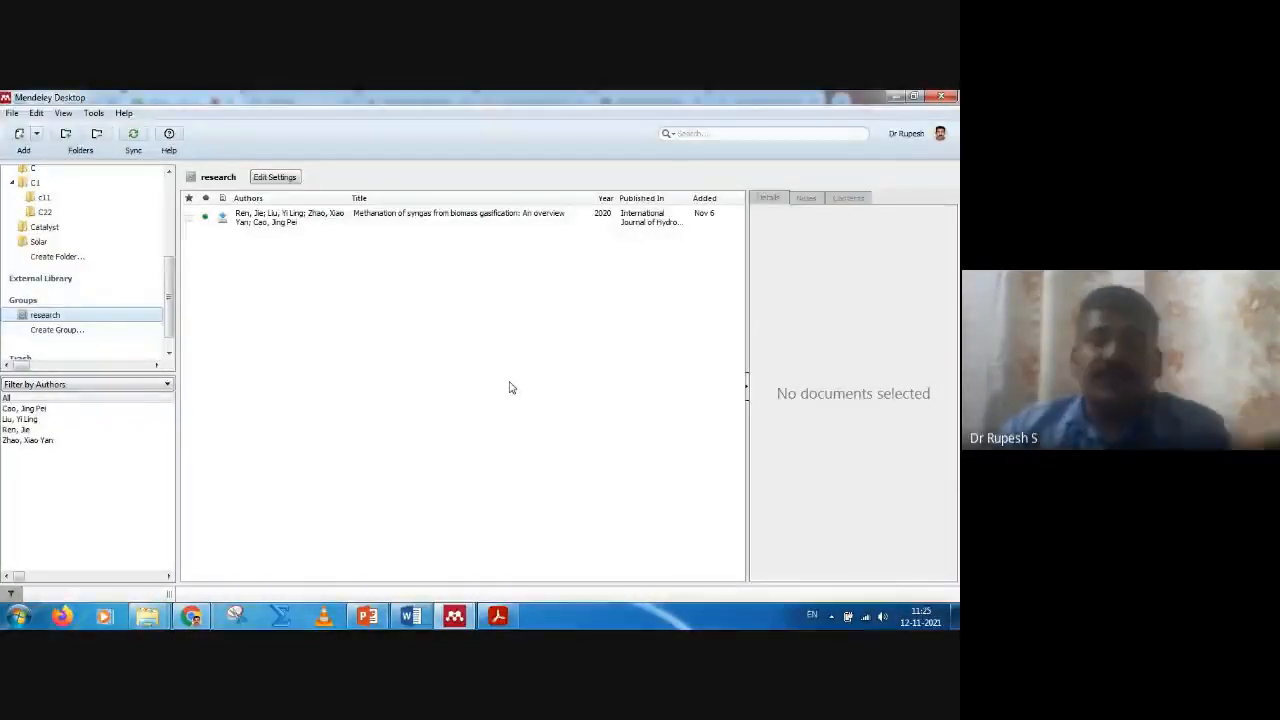
- Return to the Google Meet call in Chrome, mute the microphone, and turn off the camera
mouse_move(190, 614)
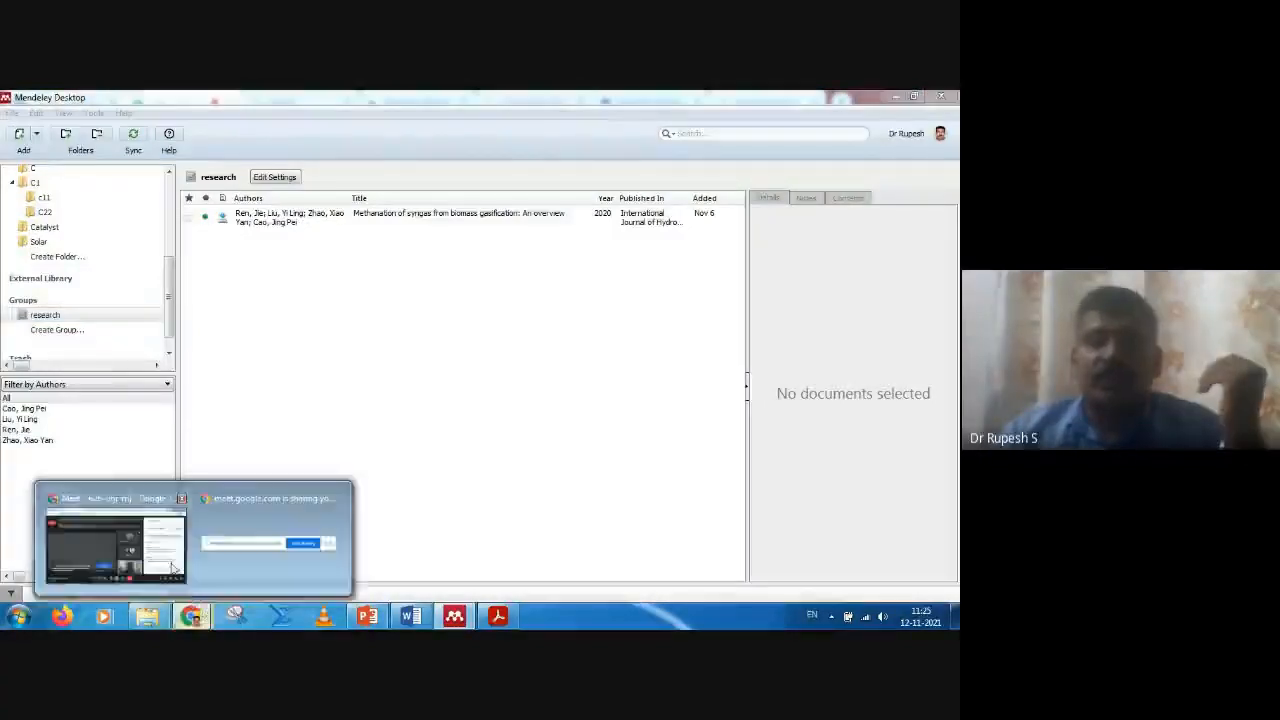
left_click(110, 540)
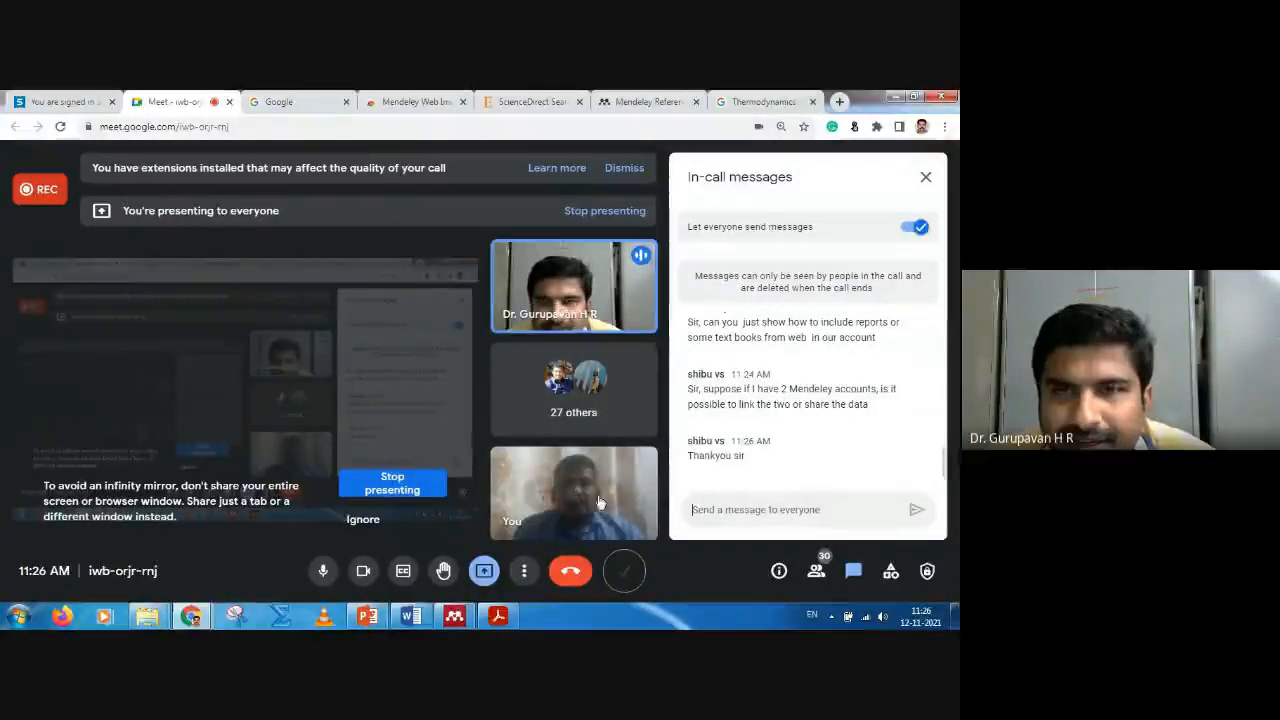
left_click(322, 572)
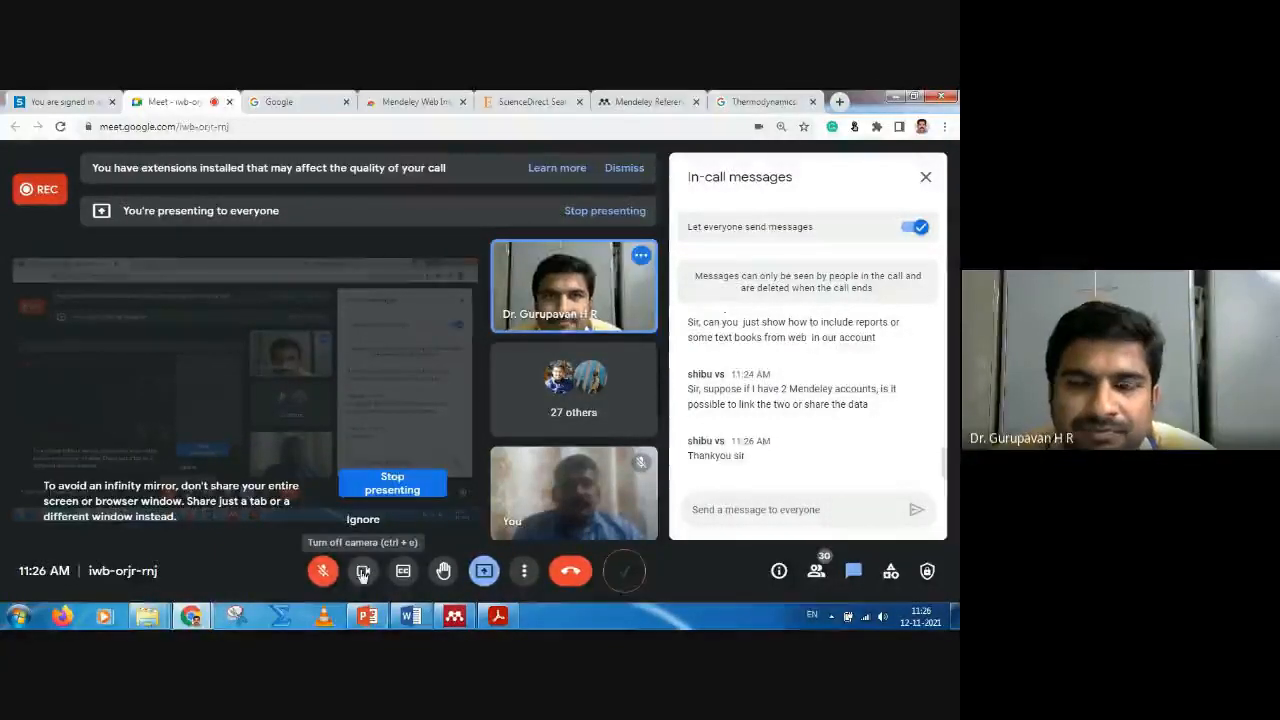
left_click(363, 572)
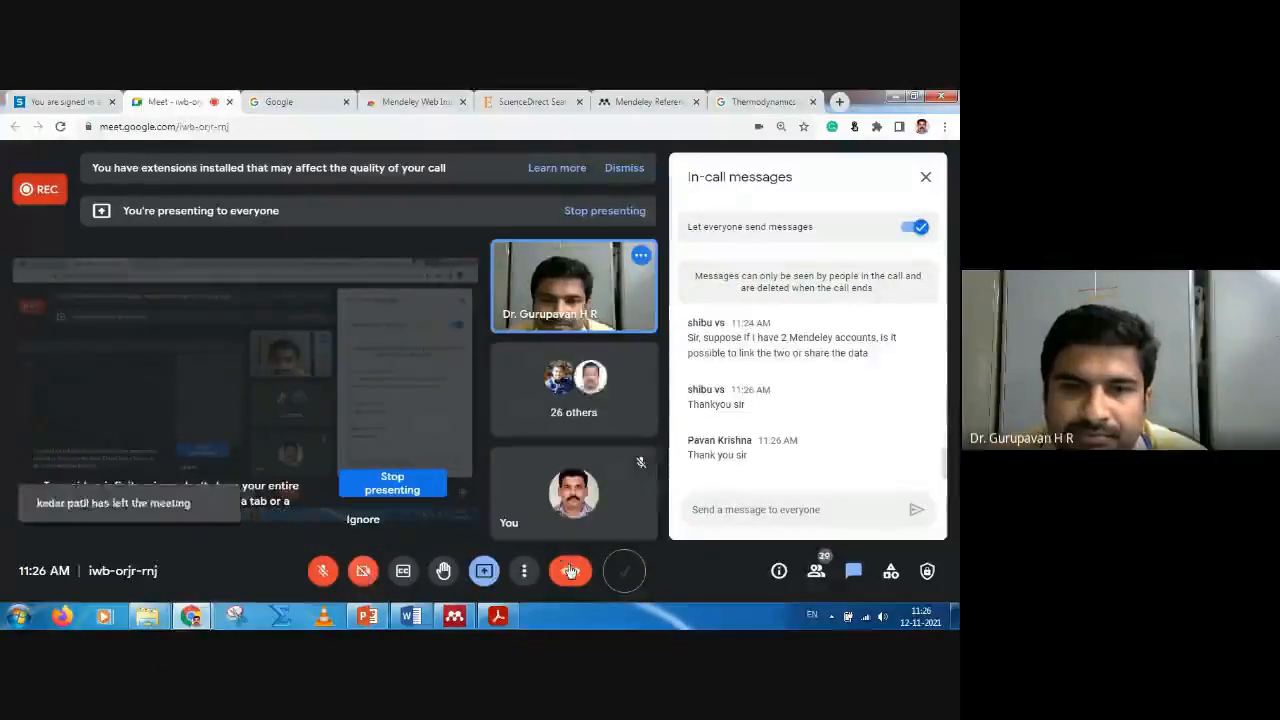